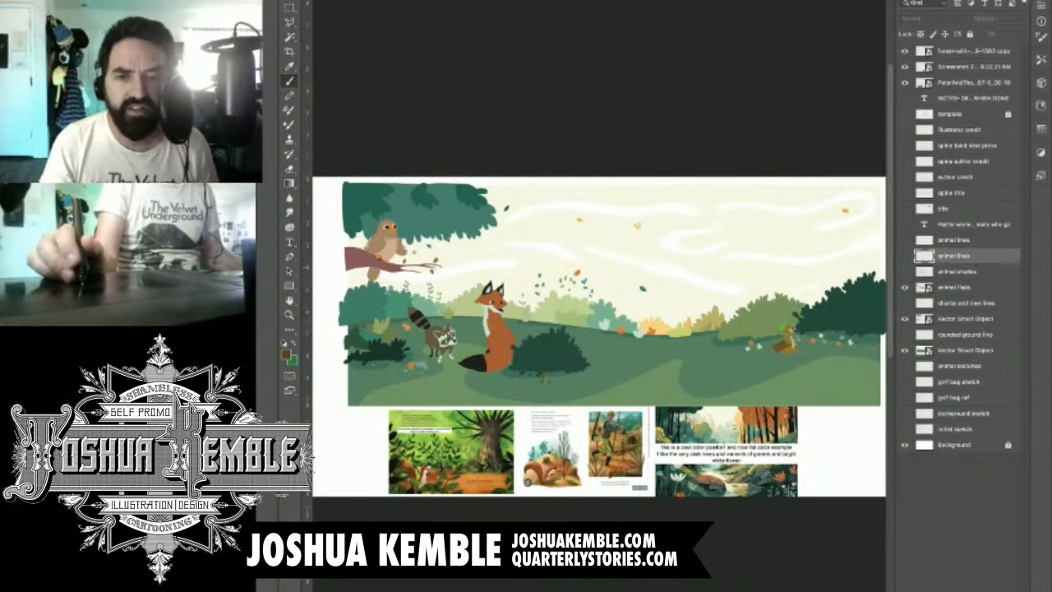
Step: Hide the animal flats and the upper Vector Smart Object layers to examine the bare background landscape
drag(785, 249, 851, 251)
drag(806, 362, 559, 268)
drag(658, 271, 593, 208)
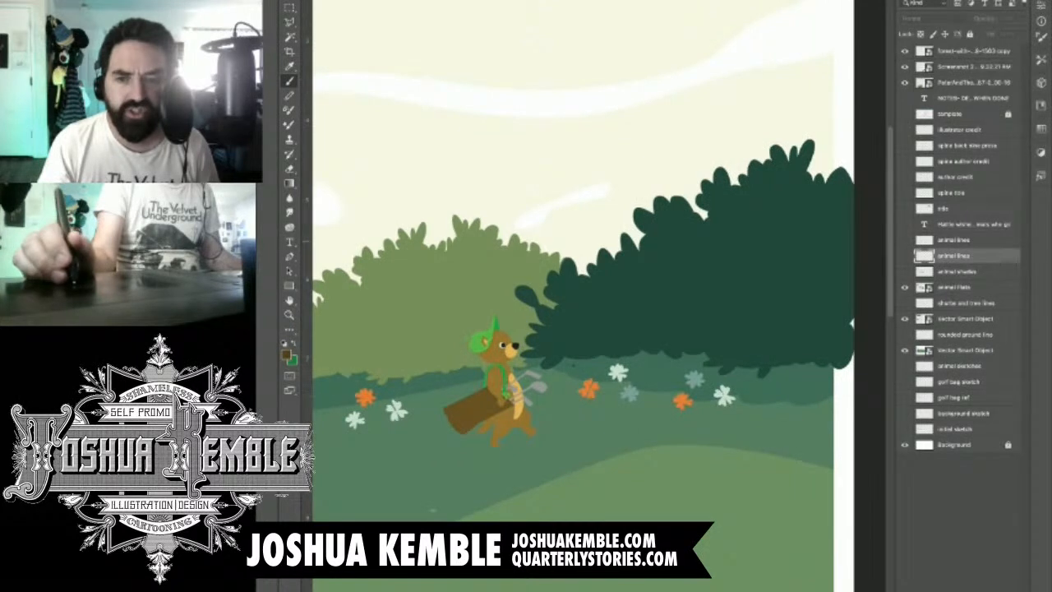
click(905, 288)
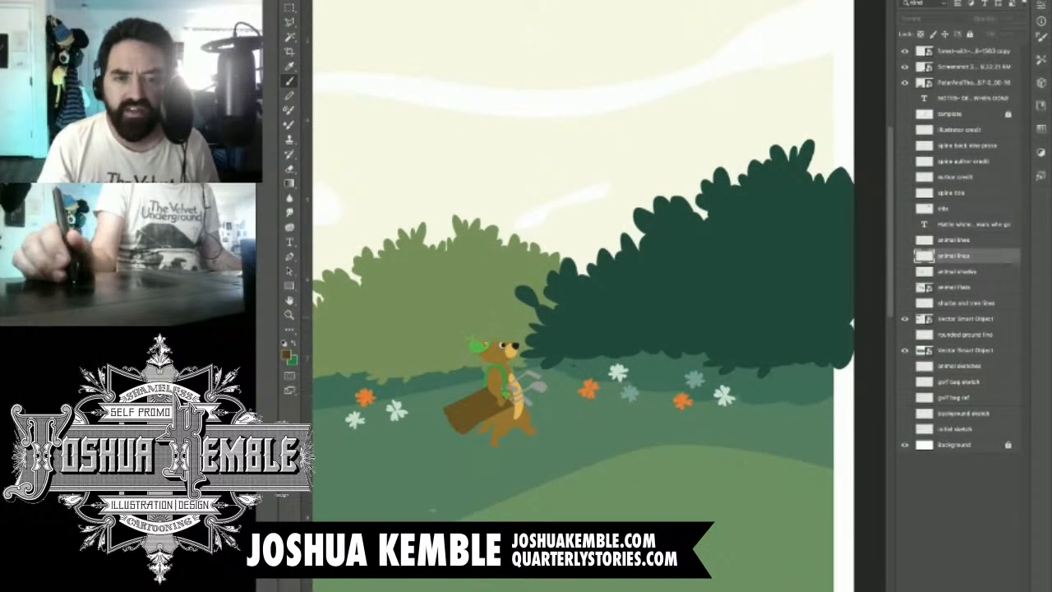
click(905, 318)
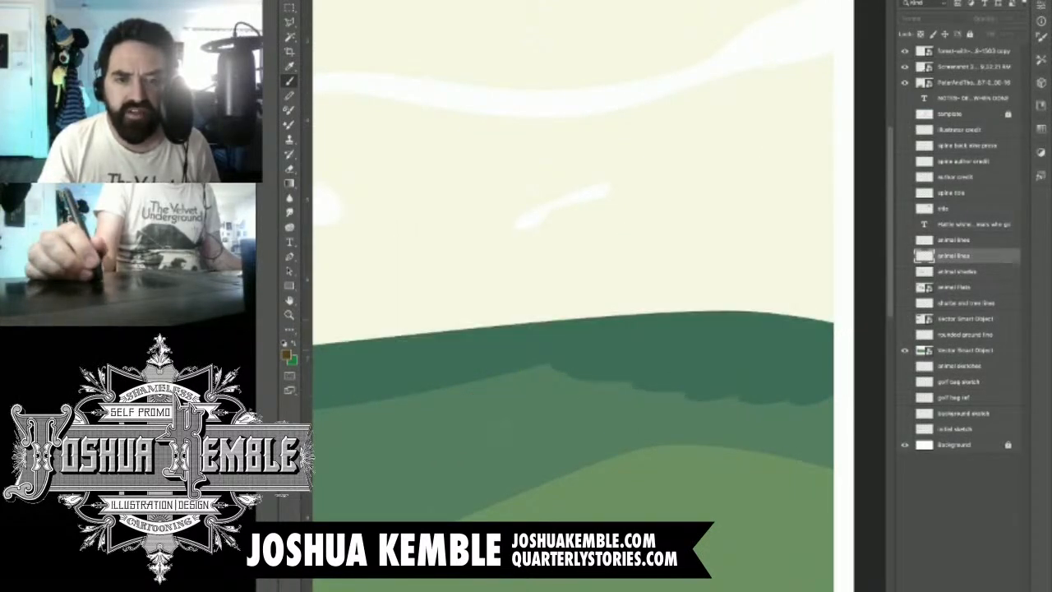
scroll(766, 320, down, 6)
scroll(713, 354, up, 7)
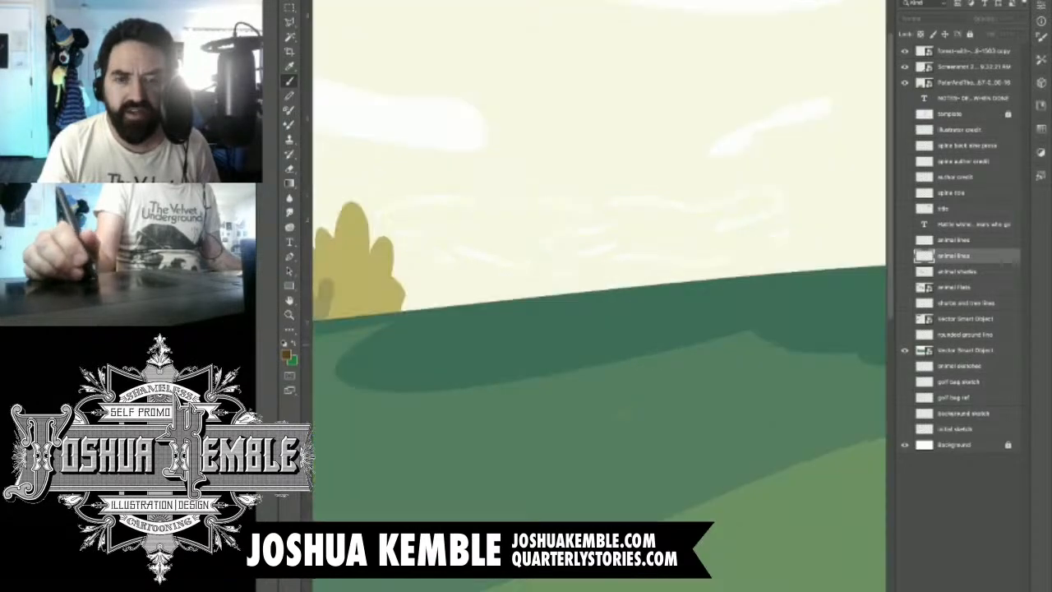
scroll(740, 333, down, 10)
scroll(600, 333, up, 1)
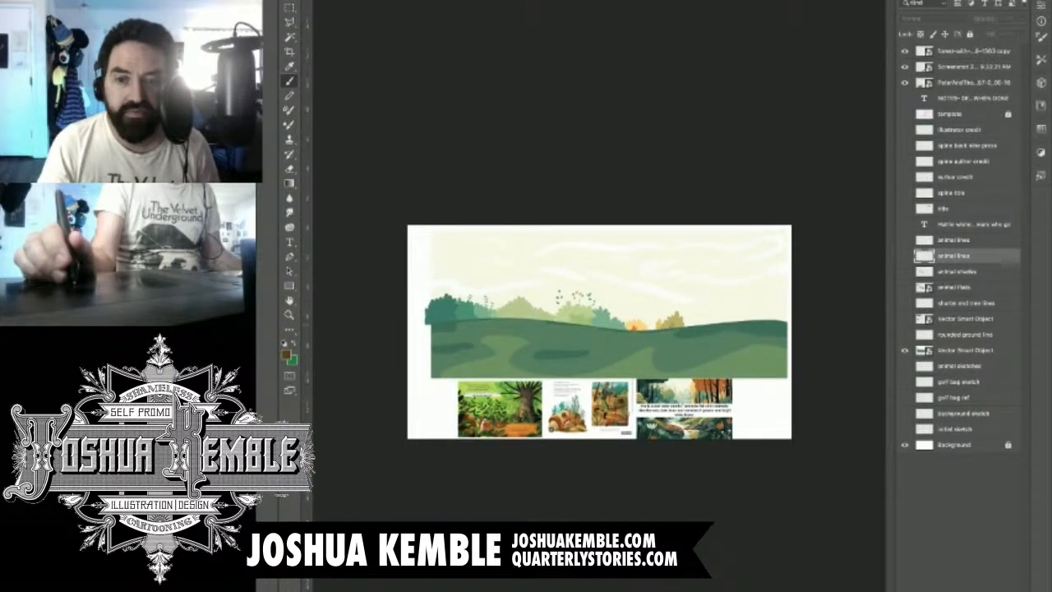
Step: Restore the upper Vector Smart Object and animal flats layers, and check the rounded ground line layer over the scene
click(905, 318)
click(905, 287)
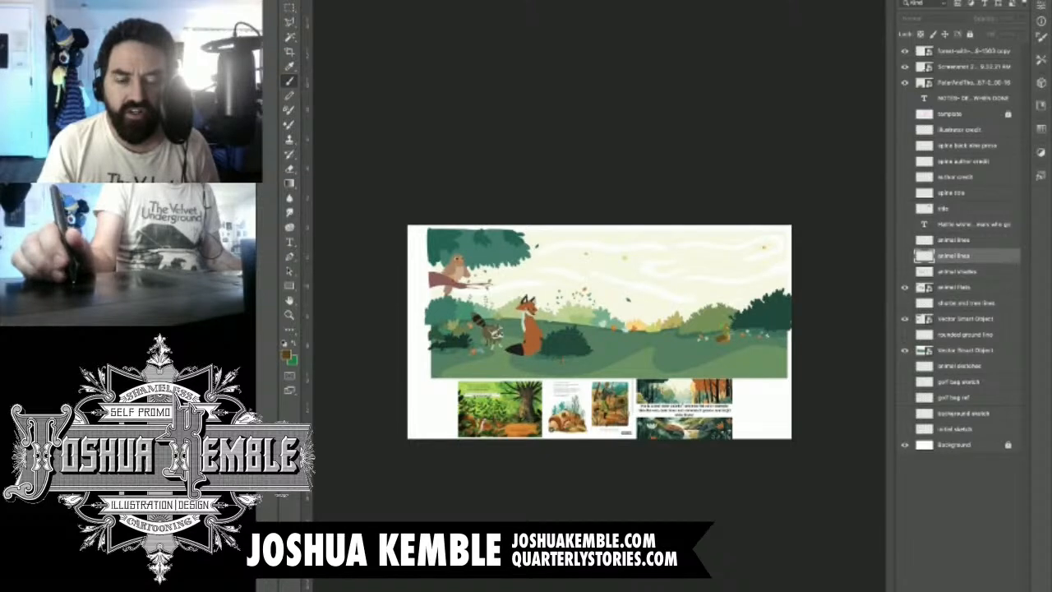
click(905, 334)
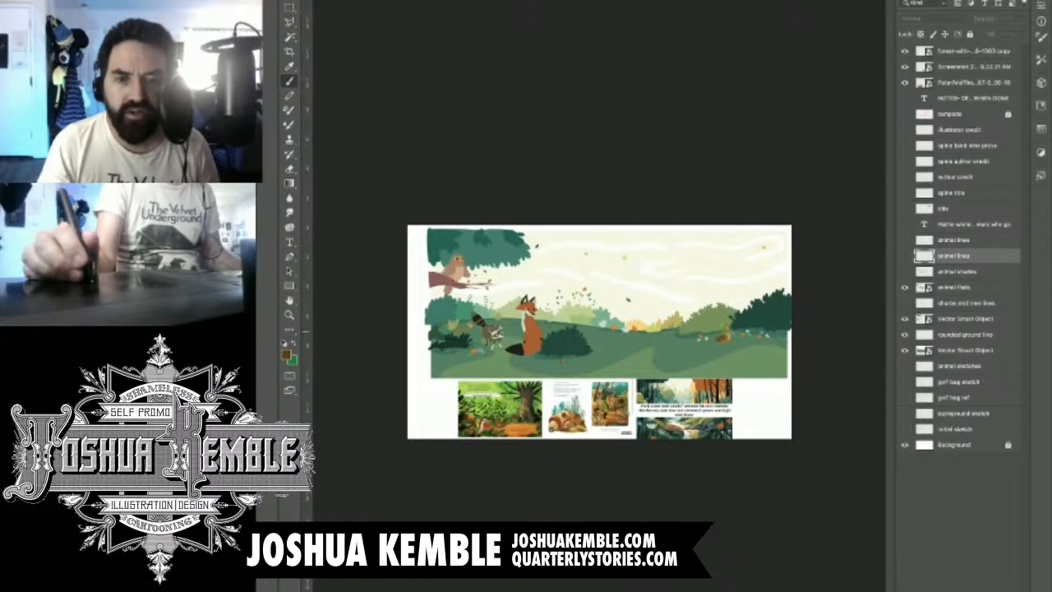
drag(758, 312, 822, 313)
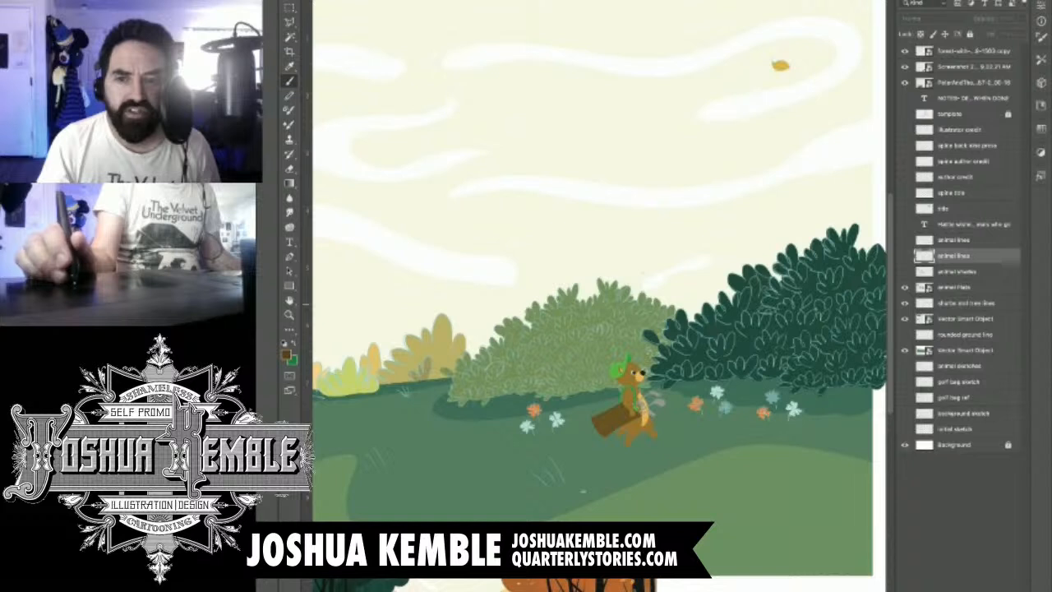
Step: Toggle the animal shades and upper animal lines layers on and off to compare their effect on the bear
click(905, 271)
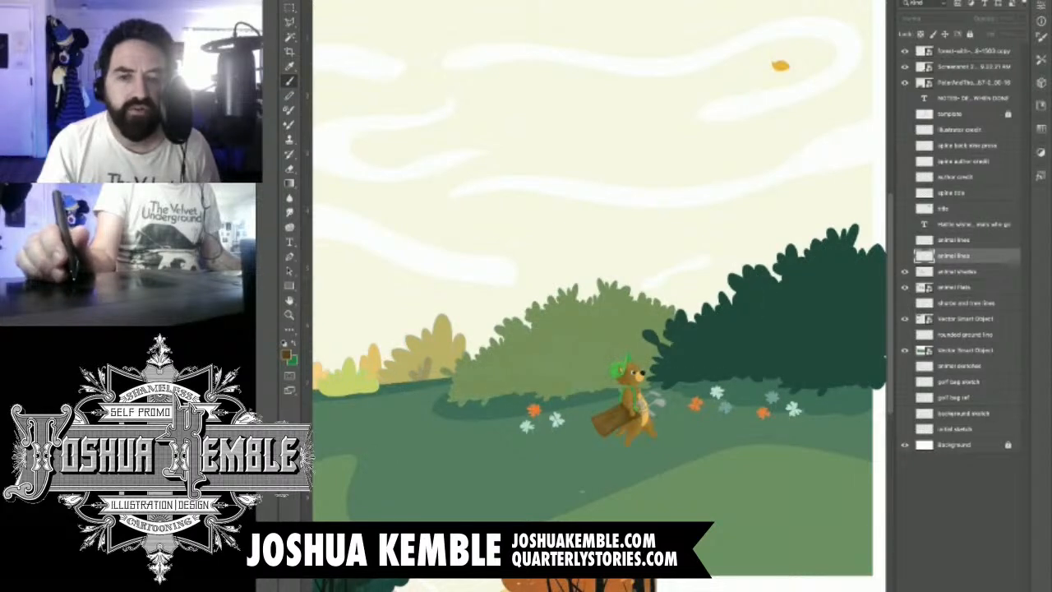
click(905, 271)
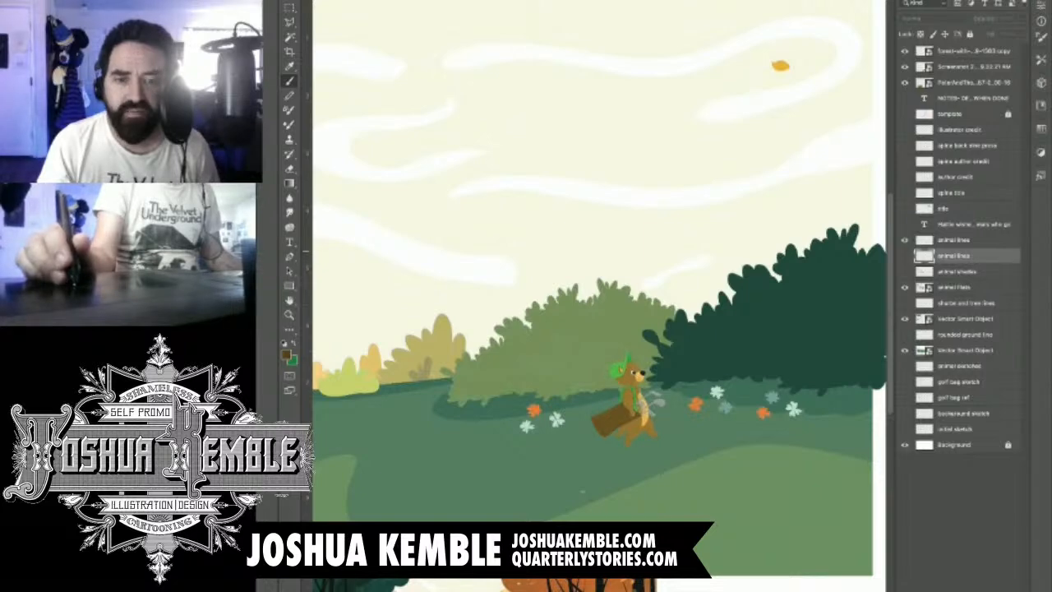
scroll(621, 415, up, 5)
scroll(621, 414, down, 6)
drag(621, 414, 794, 376)
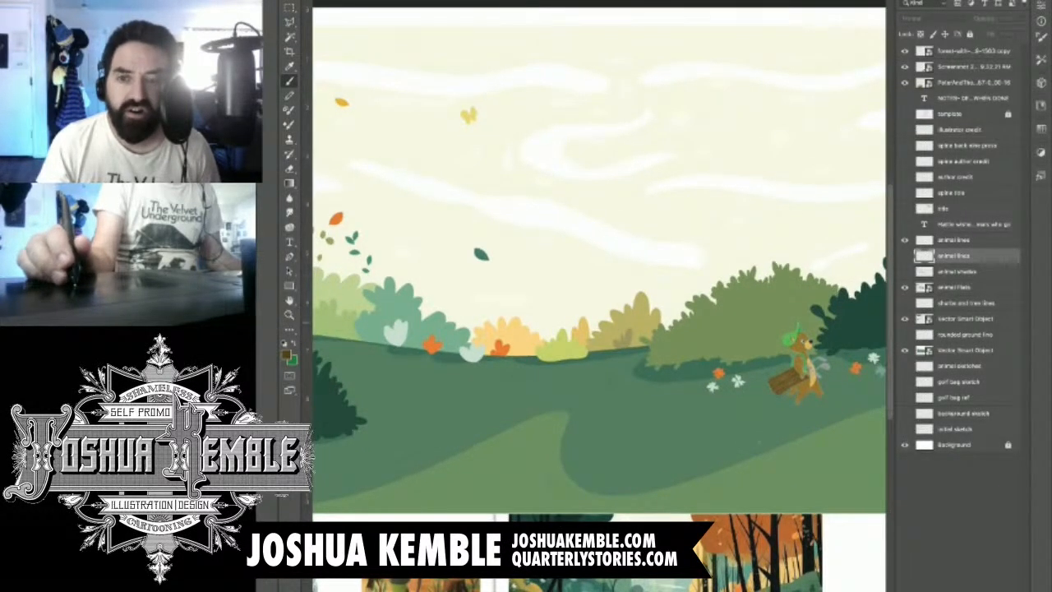
click(905, 240)
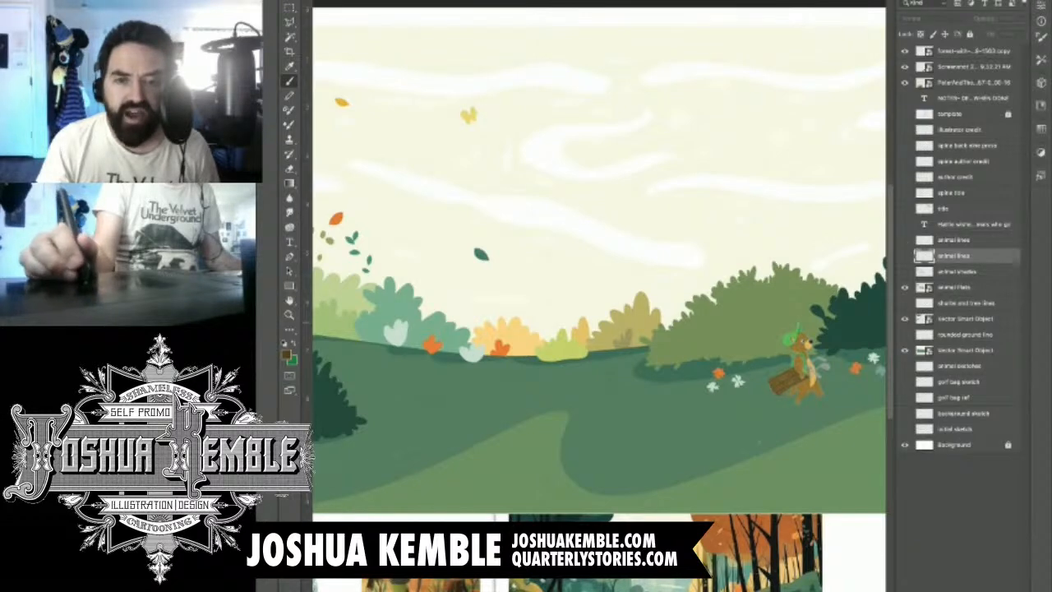
Step: Hide both Vector Smart Object layers and show the animal shades layer to isolate the shaded animals on white
drag(592, 407, 927, 332)
click(905, 319)
click(905, 350)
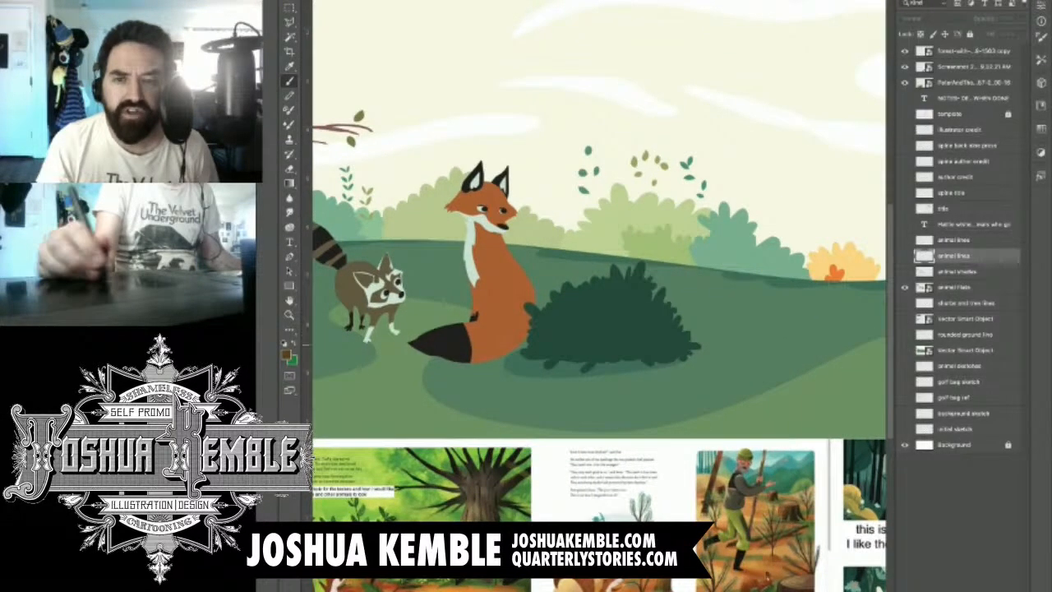
drag(805, 330, 369, 355)
click(906, 271)
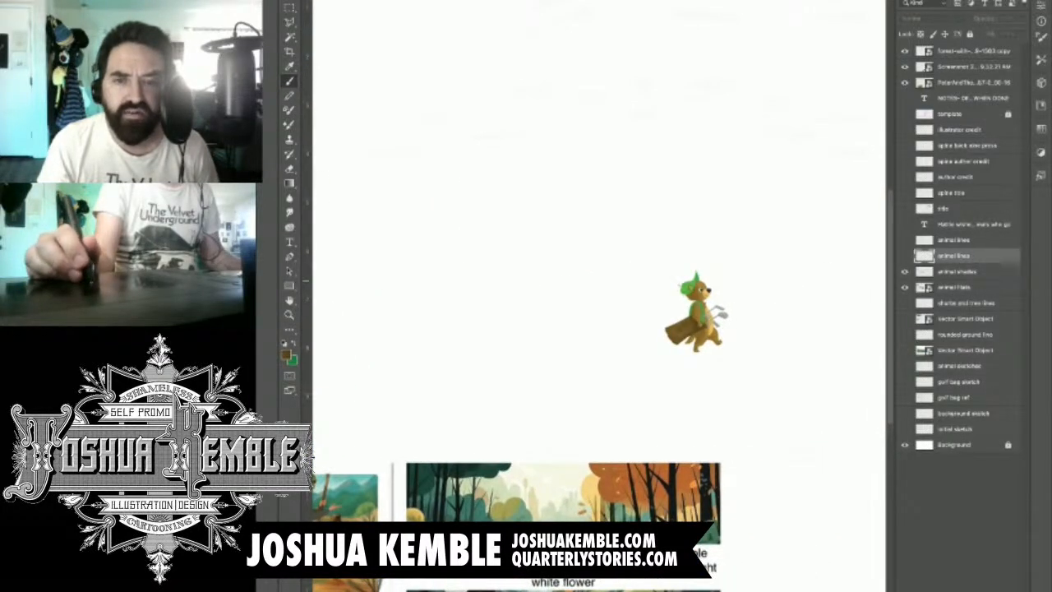
Step: Examine the textured shading on the bear, fox, bush, owl and raccoon up close
drag(720, 310, 789, 310)
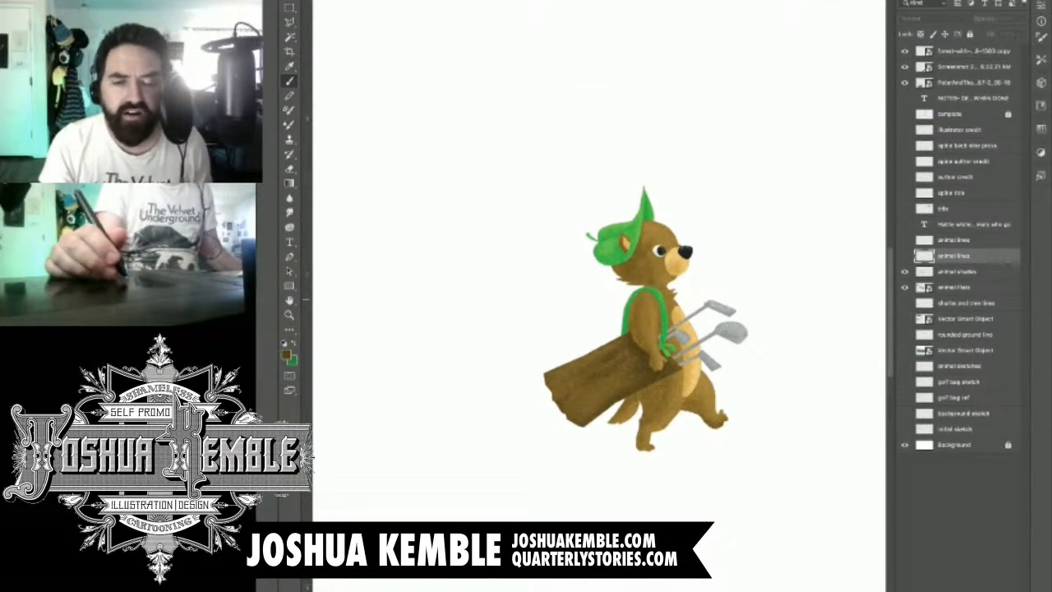
drag(387, 296, 868, 310)
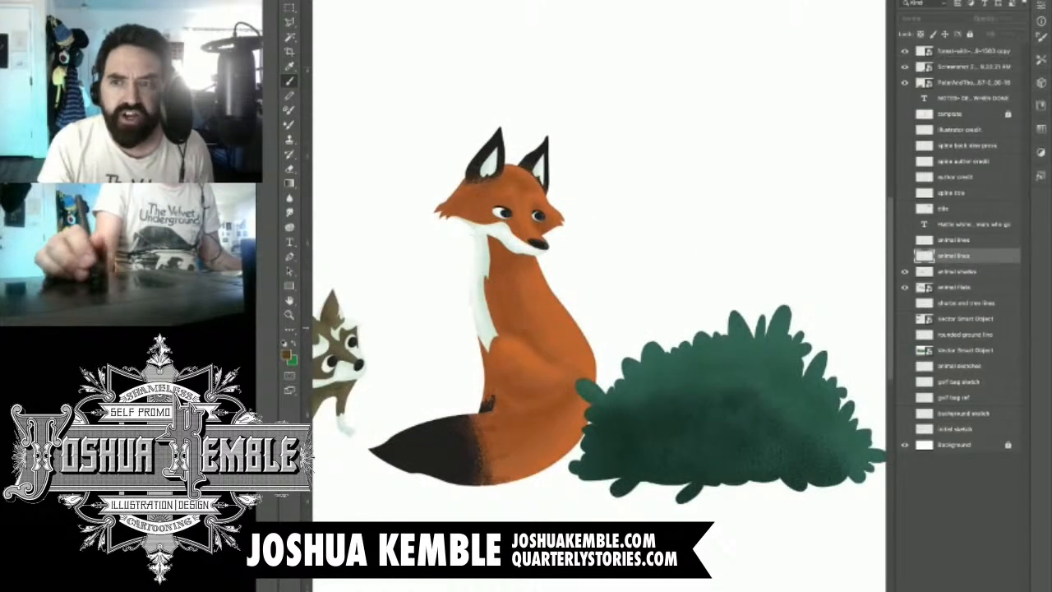
drag(493, 312, 802, 316)
drag(526, 247, 617, 431)
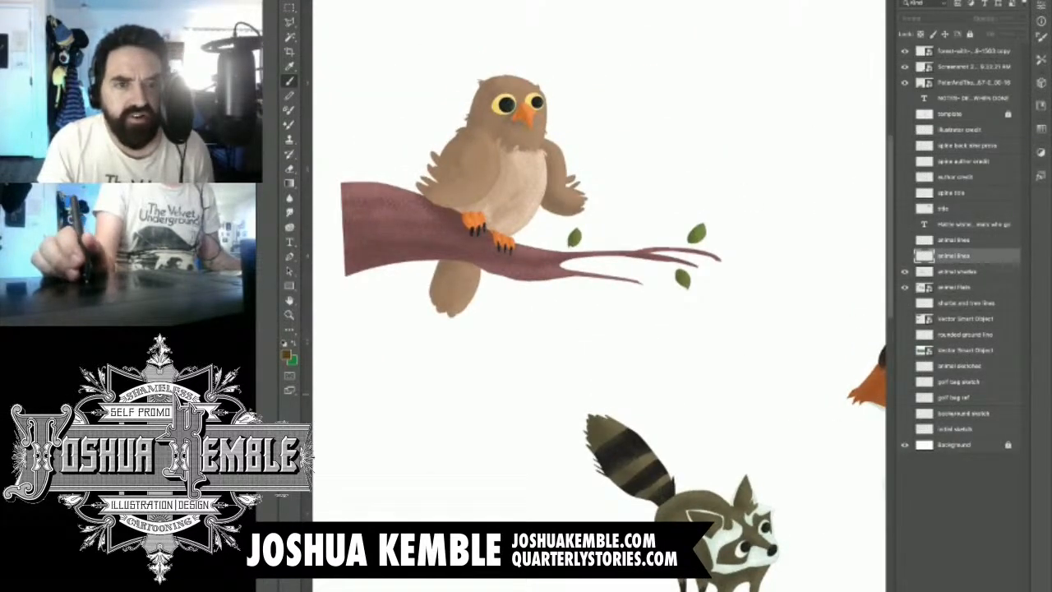
drag(493, 280, 382, 275)
drag(526, 288, 316, 263)
drag(493, 342, 518, 340)
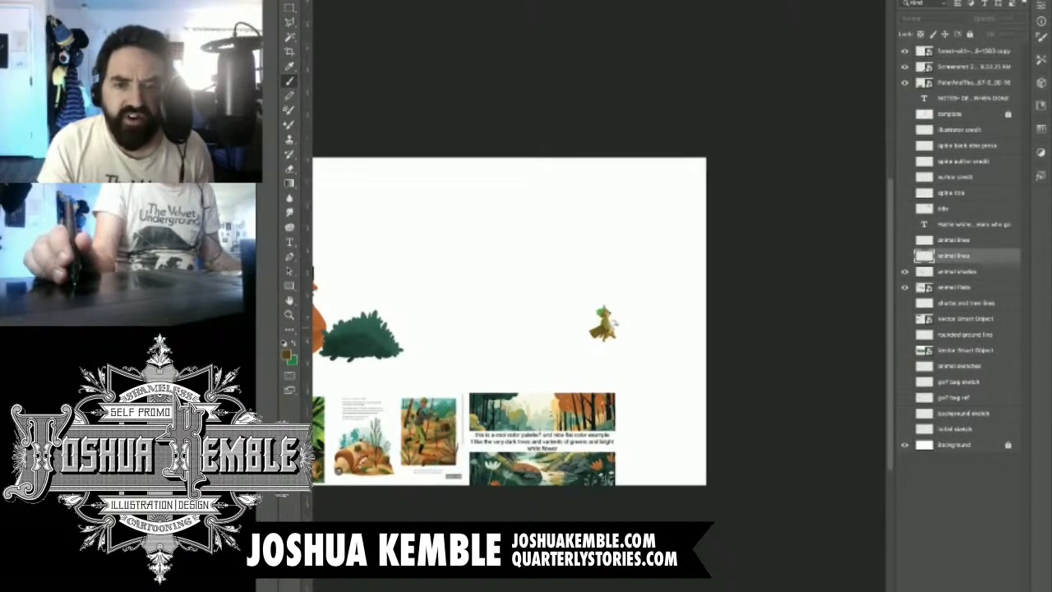
Step: Show the lower animal lines layer and examine the linework on the bear, its leaf hat and log golf bag
click(905, 255)
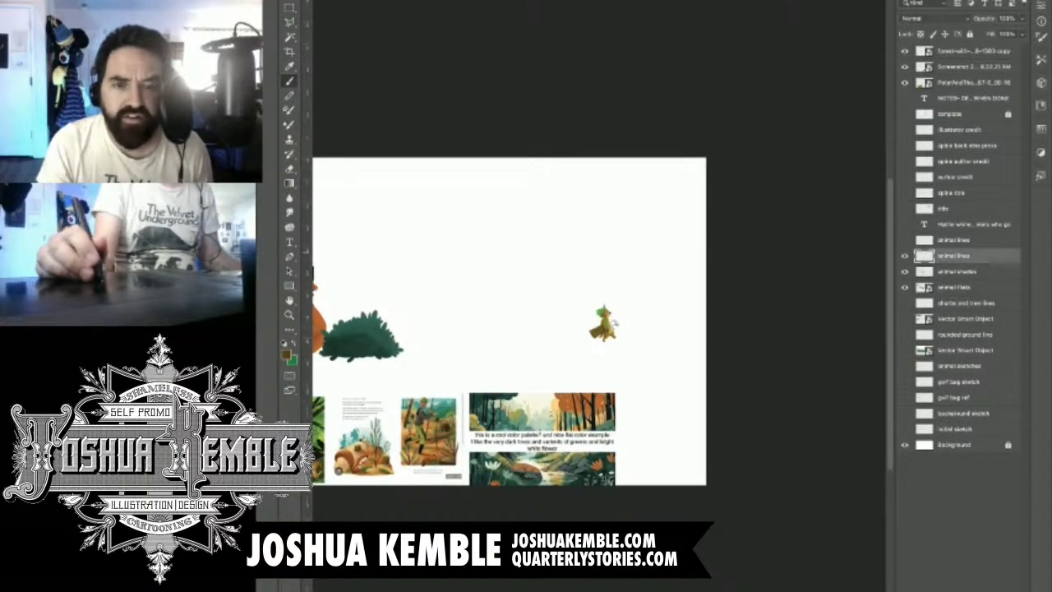
drag(601, 318, 748, 327)
drag(575, 329, 603, 329)
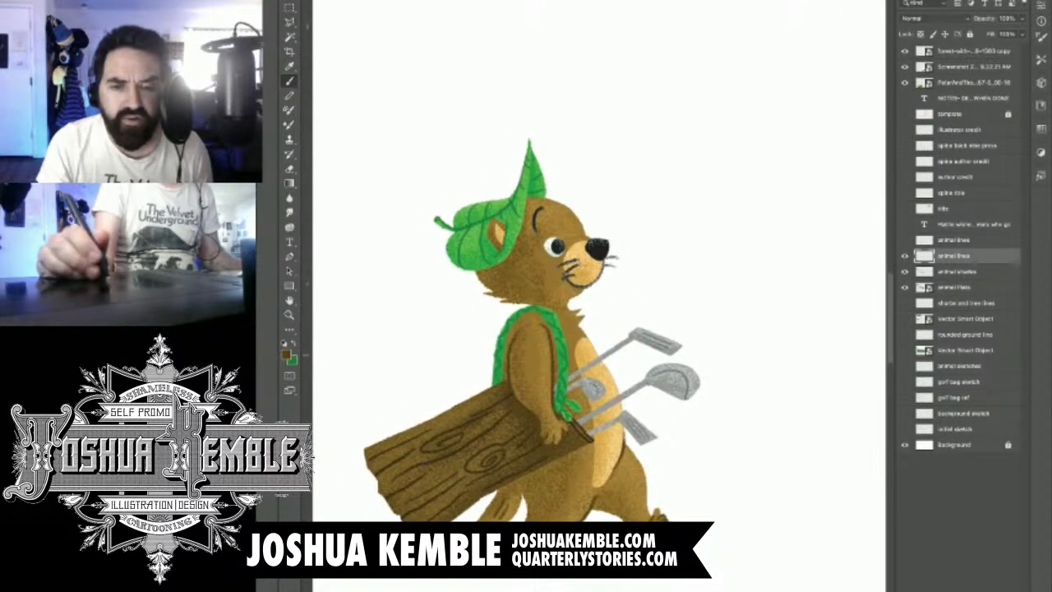
drag(543, 362, 652, 340)
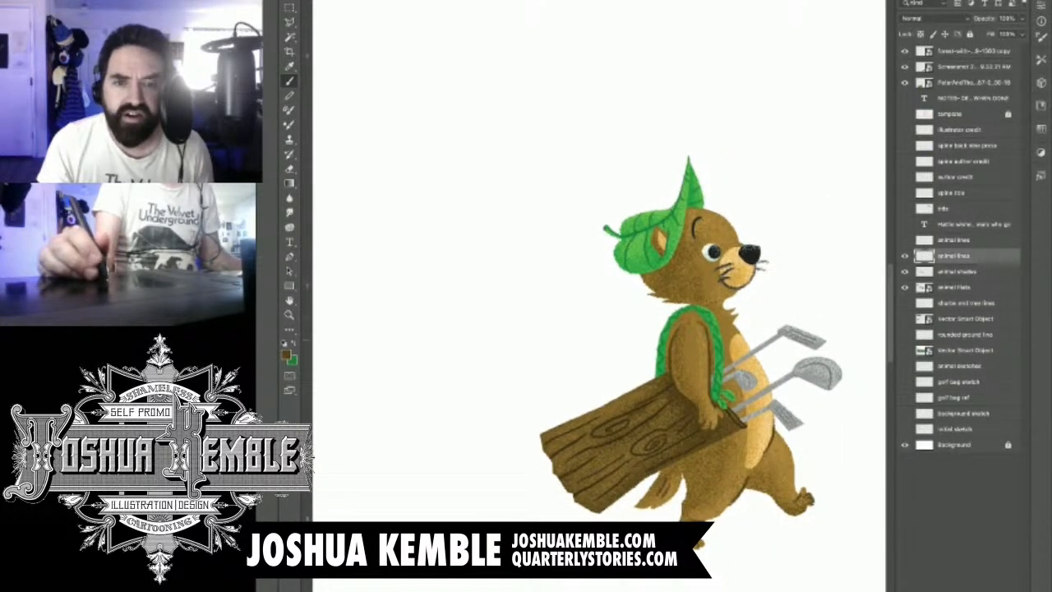
drag(548, 378, 871, 342)
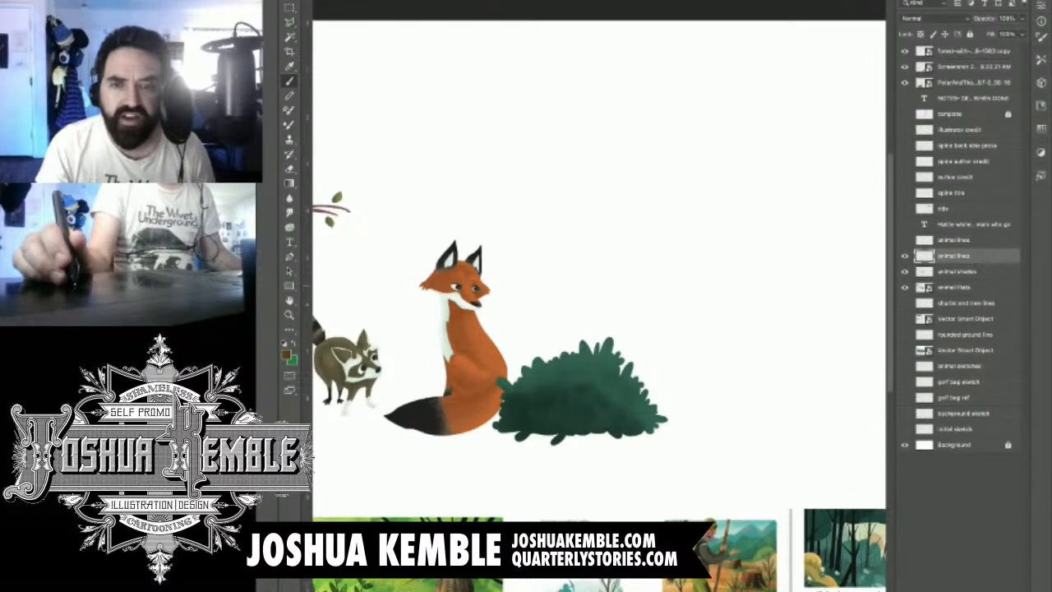
Step: Show the upper animal lines layer and hide the lower one to compare the linework on the fox
click(905, 240)
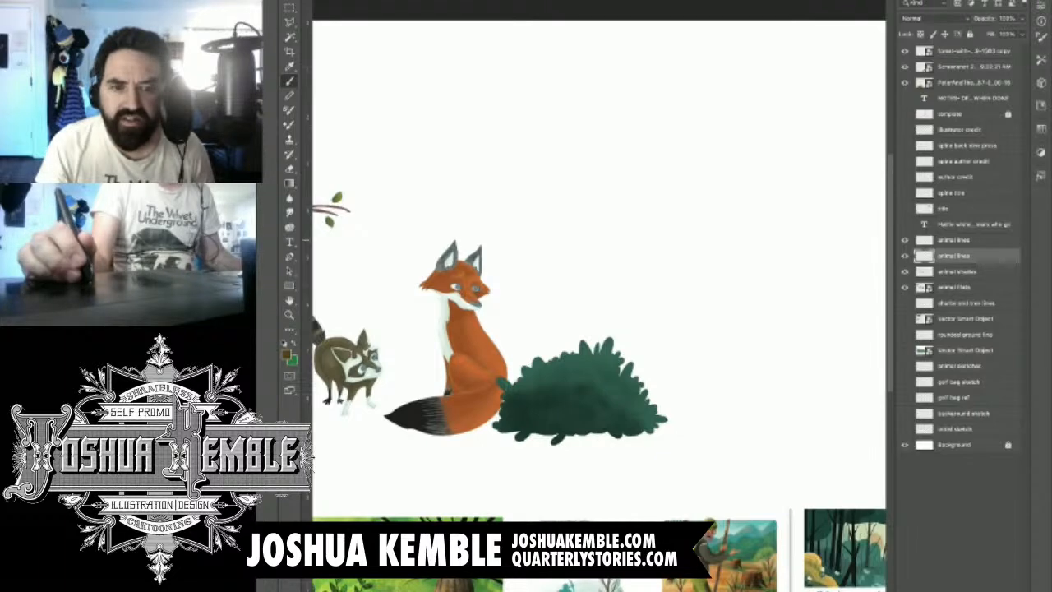
drag(809, 311, 838, 311)
drag(575, 345, 698, 334)
click(906, 256)
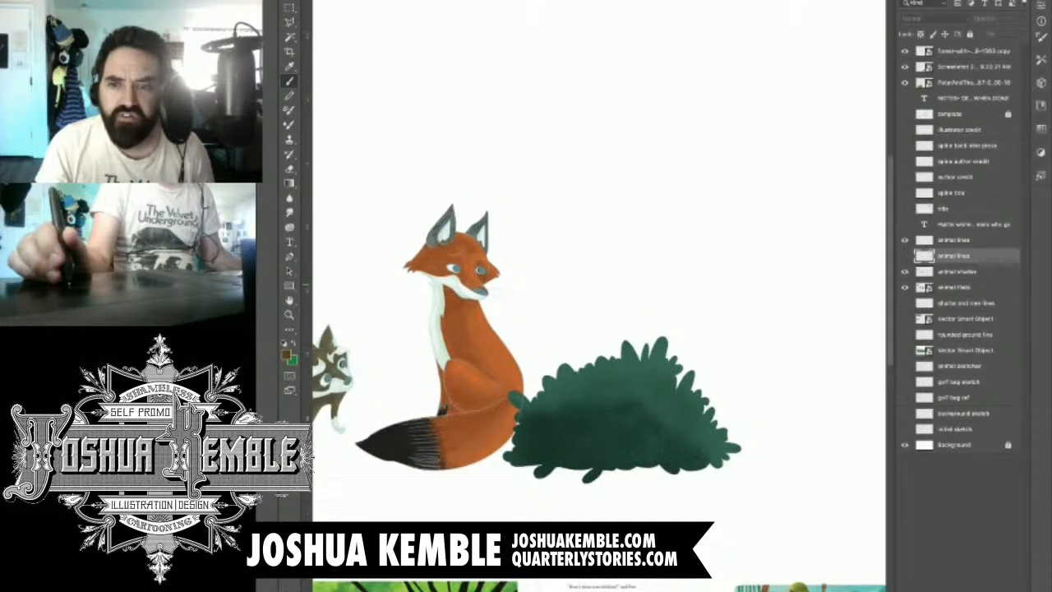
Step: Move the shrubs and tree lines layer directly above animal shades, show it, and inspect the leaf lines on the bush
drag(966, 304, 967, 268)
click(905, 271)
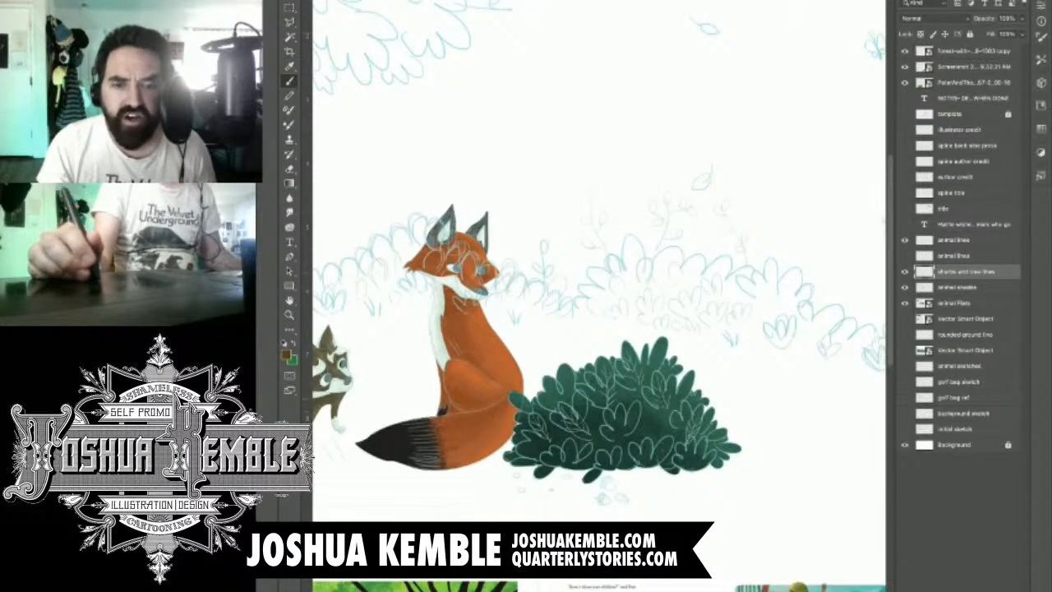
drag(625, 329, 476, 312)
drag(633, 363, 523, 363)
drag(691, 370, 873, 310)
drag(605, 349, 699, 348)
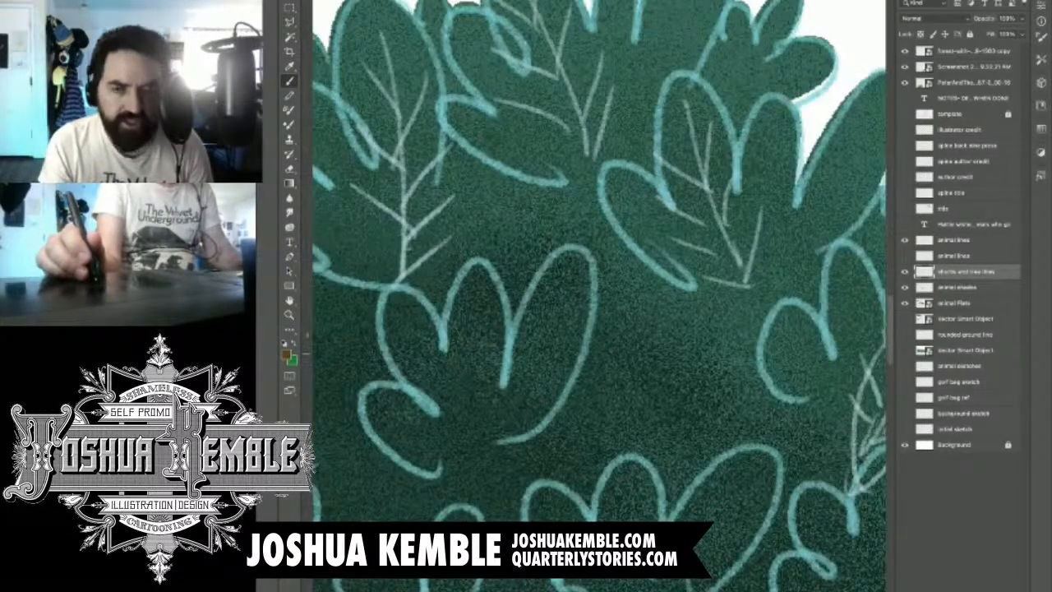
Step: Sample a teal green from the bush as the foreground colour with the Eyedropper
key(i)
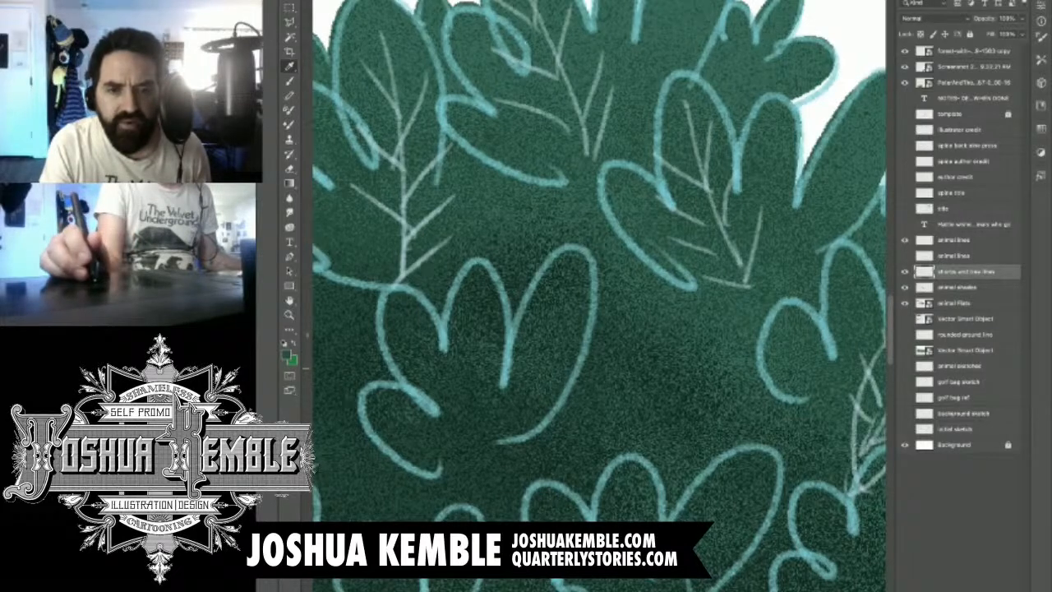
click(527, 205)
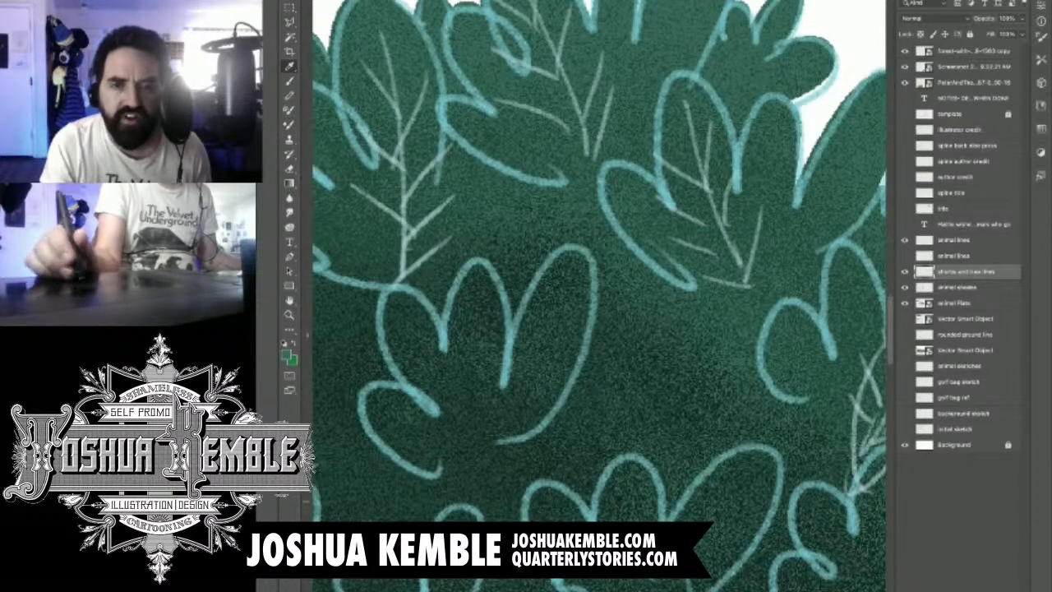
click(403, 215)
Step: Brush the sampled green over the light blue upper outline of the bush's lowest leaf near the fox
drag(493, 263, 750, 288)
key(super+minus)
key(super+minus)
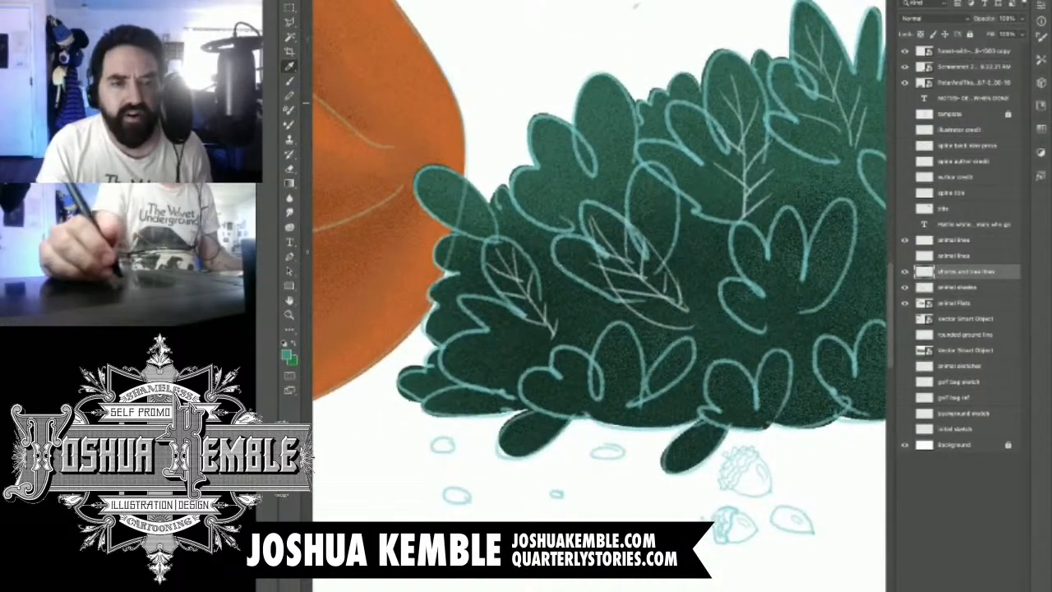
key(b)
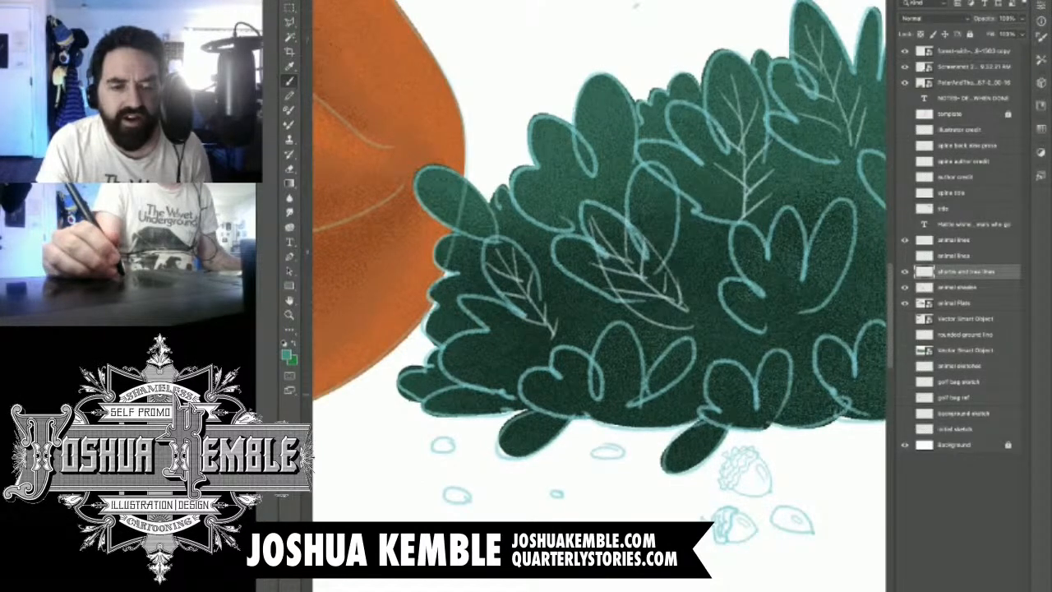
key(super+plus)
key(super+plus)
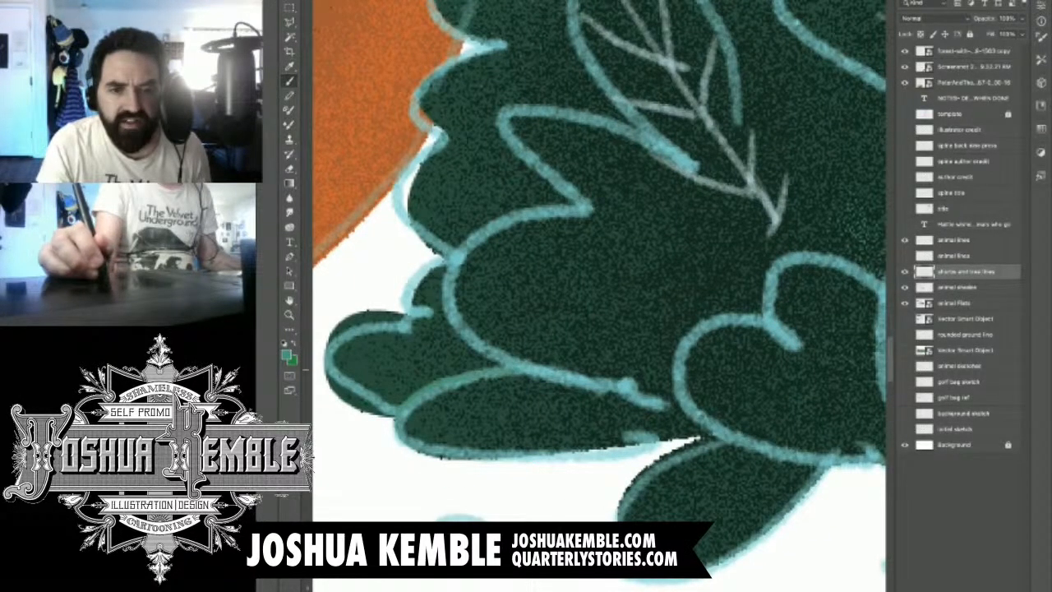
drag(569, 376, 668, 407)
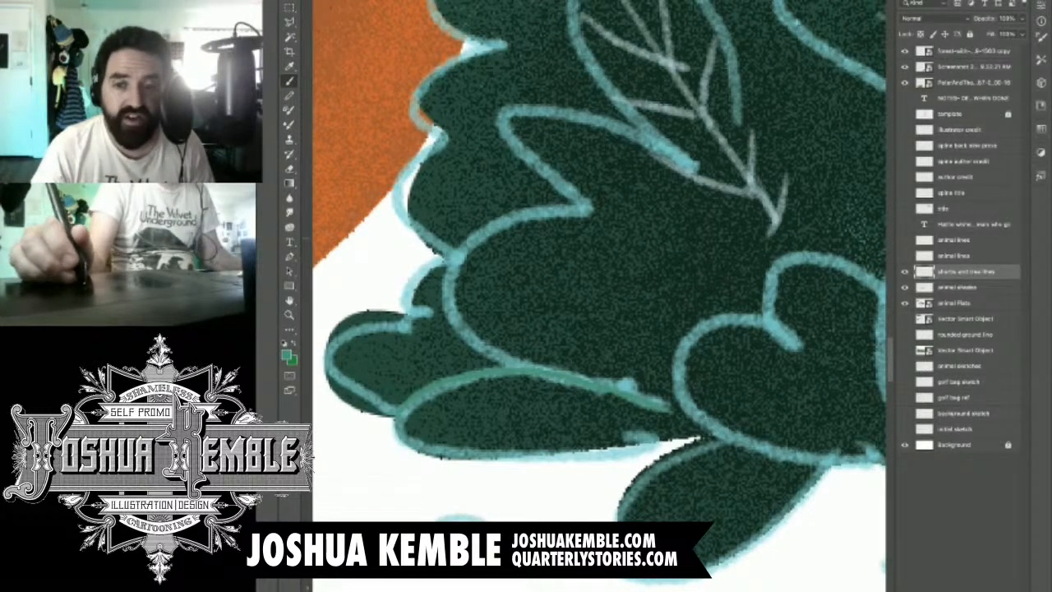
Step: Show the lower animal lines layer again and check the bush beside the fox's tail
scroll(812, 247, down, 3)
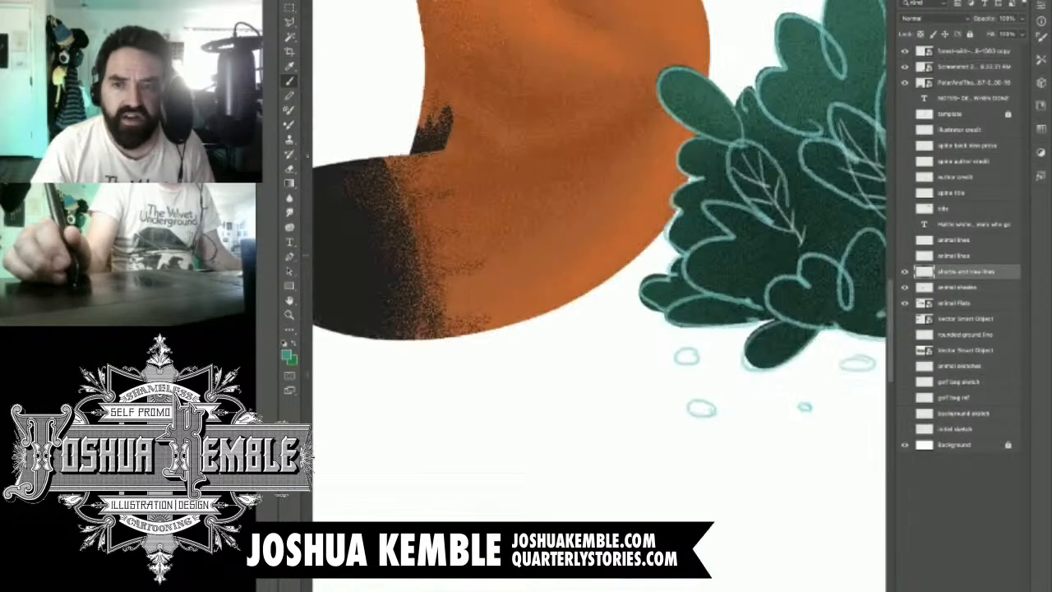
click(905, 256)
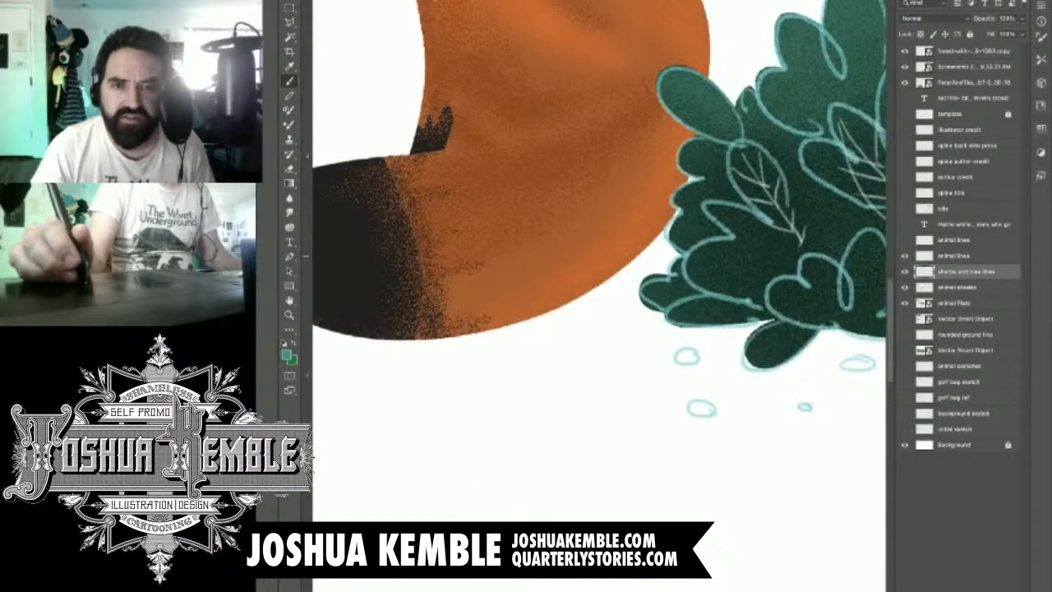
drag(740, 246, 551, 278)
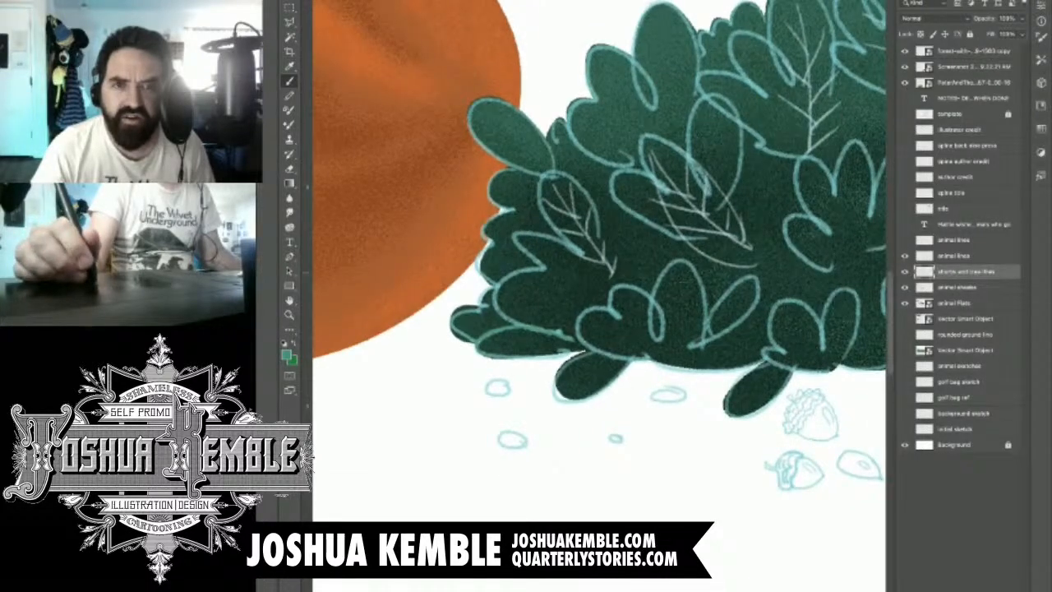
Step: Compare the artwork with and without the lower animal lines layer, examining the fox, the bush, the background shrubs and the bear
scroll(801, 273, down, 5)
scroll(801, 273, up, 1)
drag(863, 239, 342, 348)
drag(789, 329, 420, 339)
drag(329, 353, 953, 295)
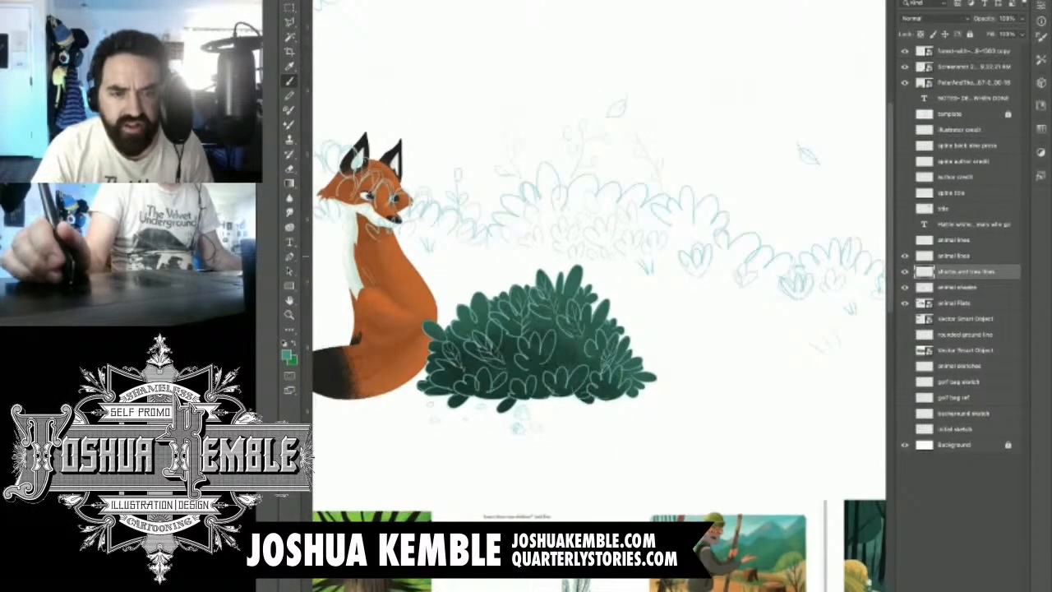
click(905, 256)
click(905, 255)
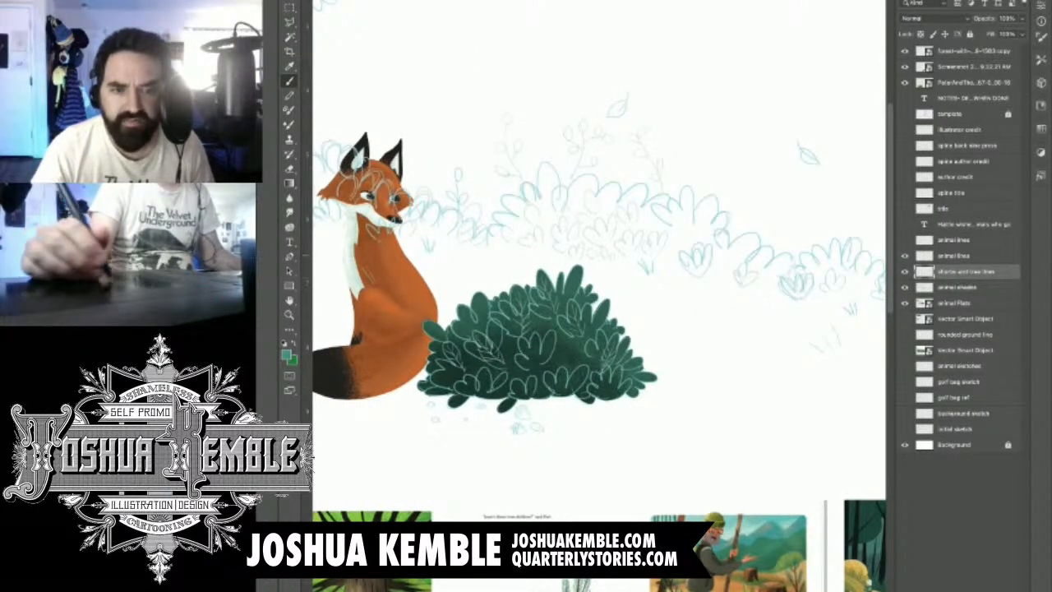
scroll(494, 362, up, 4)
drag(575, 312, 649, 280)
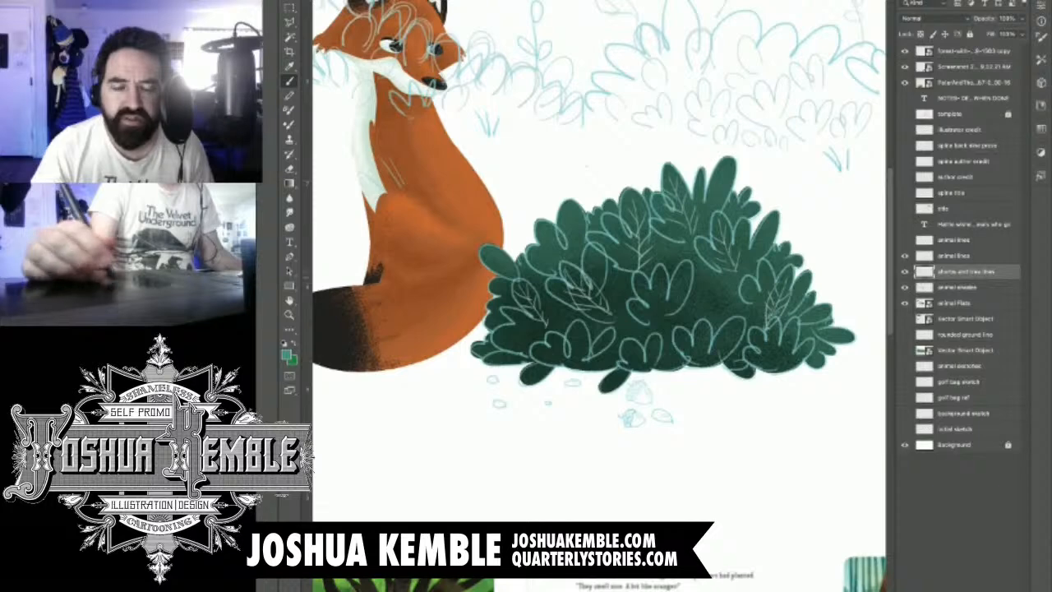
drag(831, 305, 345, 339)
drag(855, 271, 316, 319)
drag(527, 313, 562, 312)
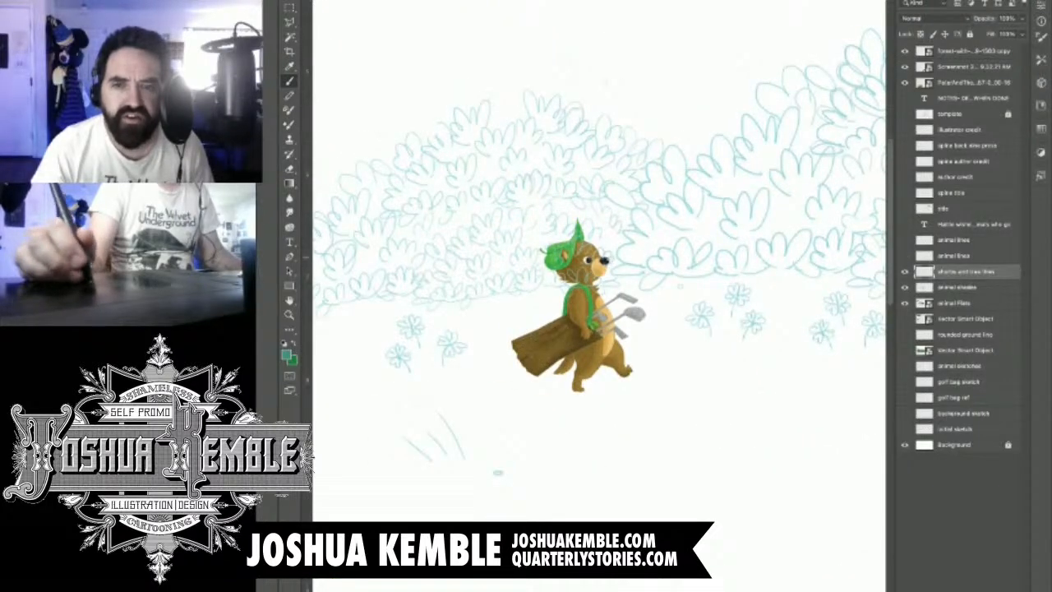
Step: On the visible lower animal lines layer, brush teal green over the upper outline of the bush's lowest leaf near the fox
drag(444, 329, 816, 299)
drag(493, 329, 728, 358)
click(955, 255)
drag(493, 329, 673, 298)
drag(479, 313, 686, 361)
click(906, 256)
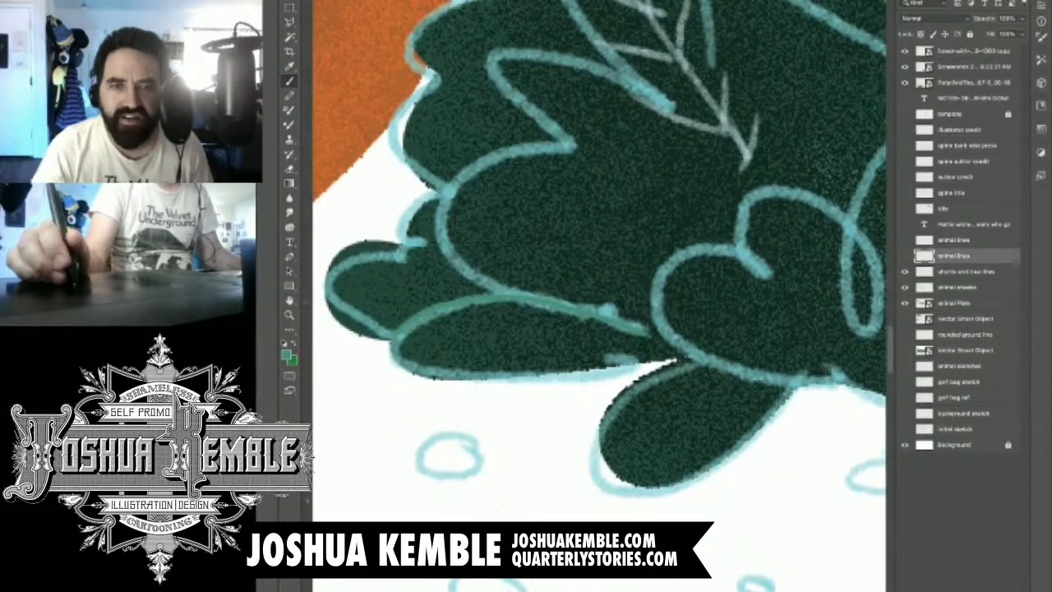
click(905, 256)
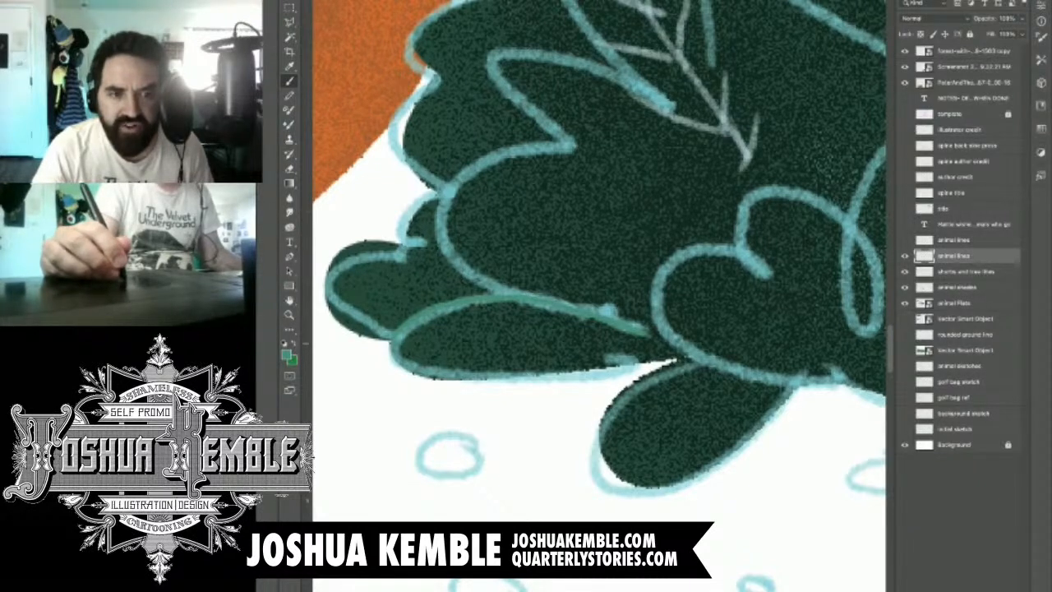
mouse_move(401, 337)
mouse_down()
mouse_move(431, 317)
mouse_move(520, 302)
mouse_up()
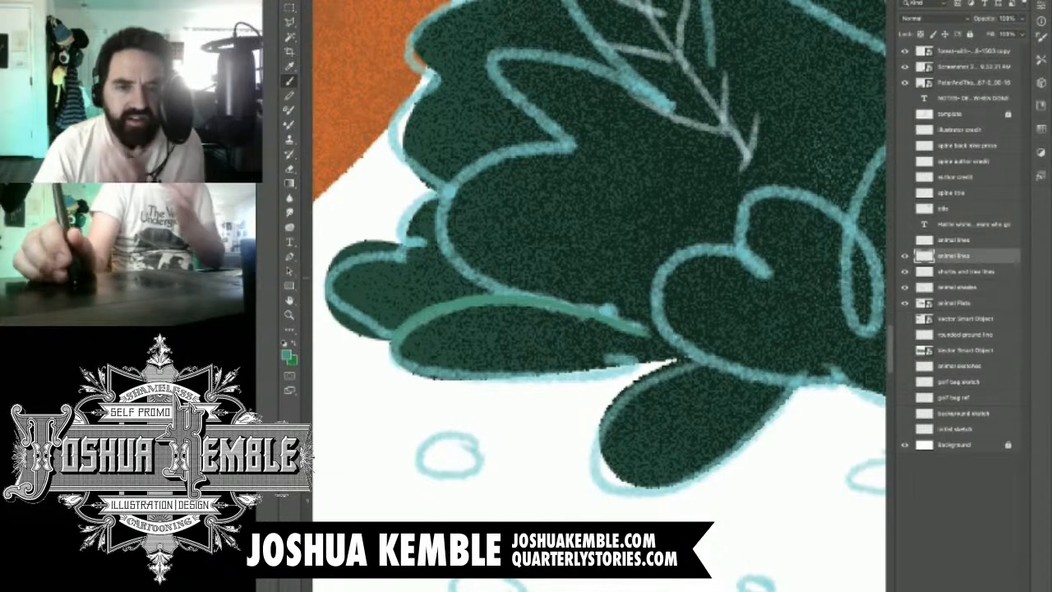
Step: Hide the shrubs and tree lines layer to check the teal leaf stroke against the whole scene, and show the layer again
click(905, 272)
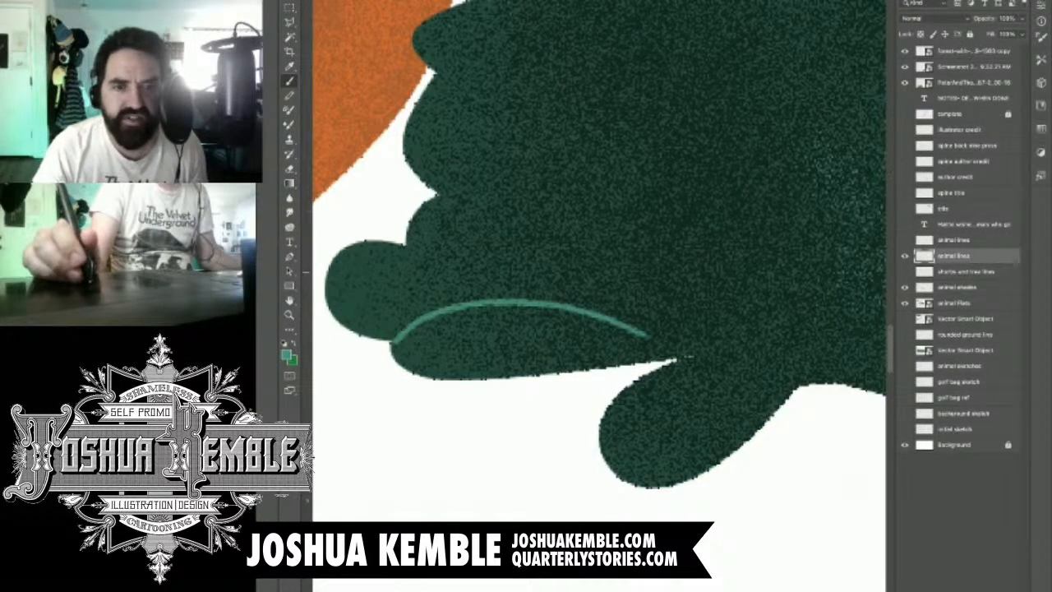
scroll(716, 276, down, 10)
drag(715, 276, 574, 313)
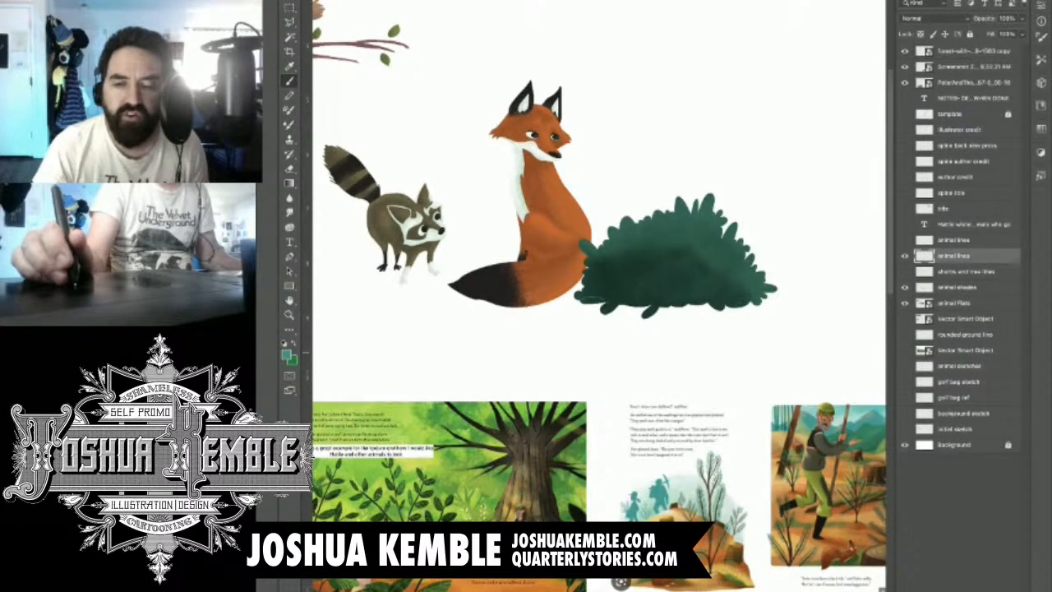
click(905, 271)
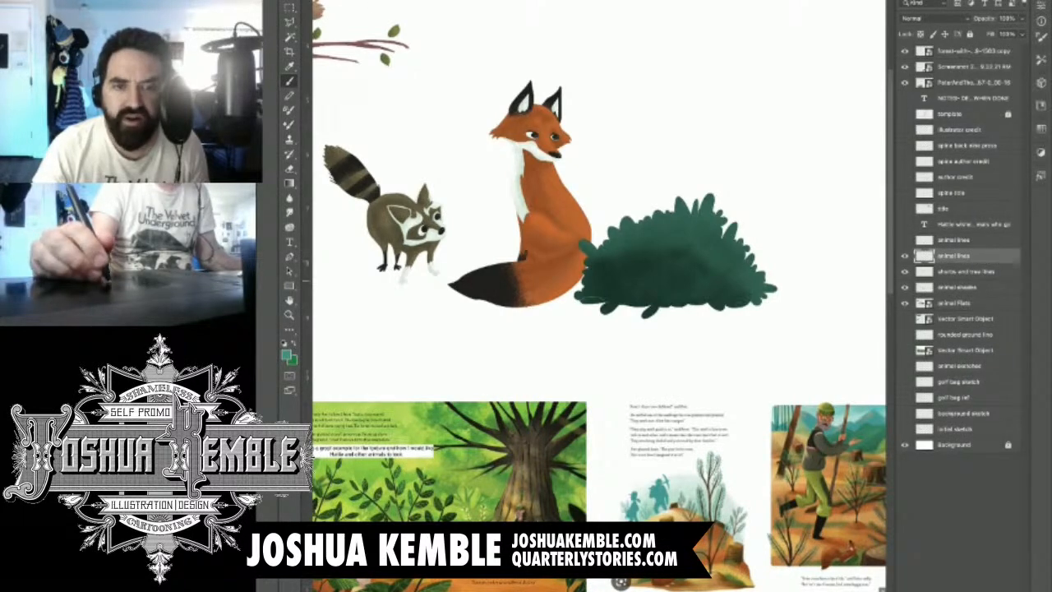
Step: Brush teal green over the outline of the large leaf just above the bush's lowest leaf near the fox's tail
key(super+plus)
key(super+plus)
key(super+plus)
key(super+plus)
key(super+plus)
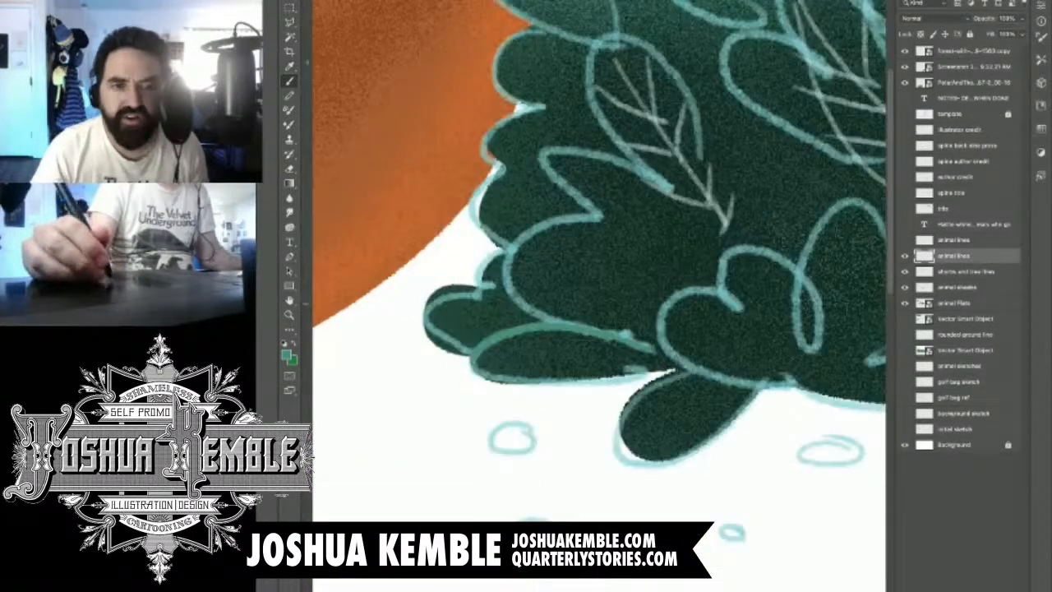
drag(457, 362, 661, 357)
drag(600, 329, 608, 357)
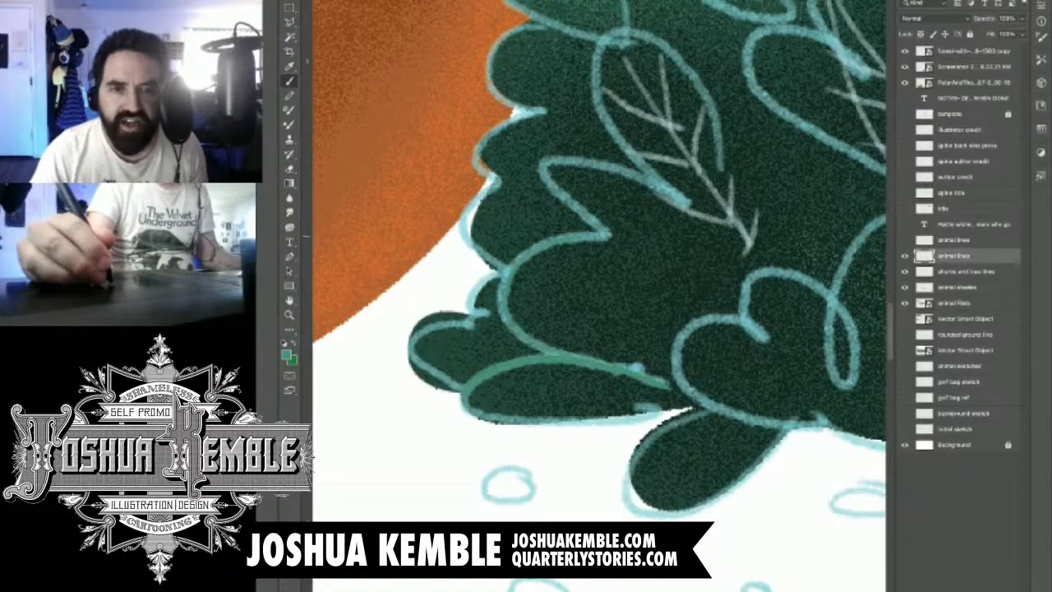
scroll(600, 280, up, 2)
scroll(600, 279, up, 2)
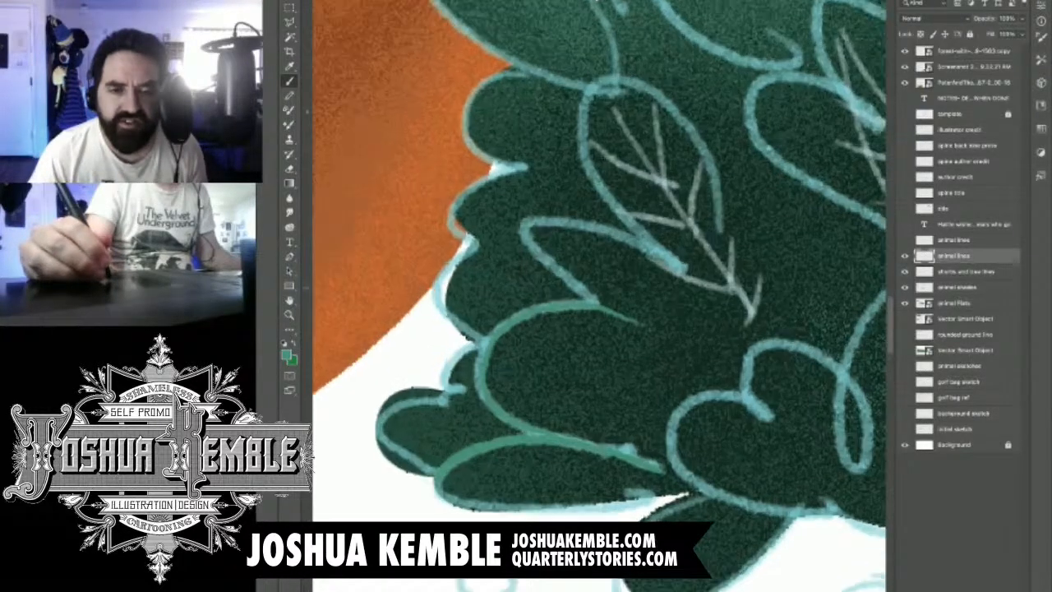
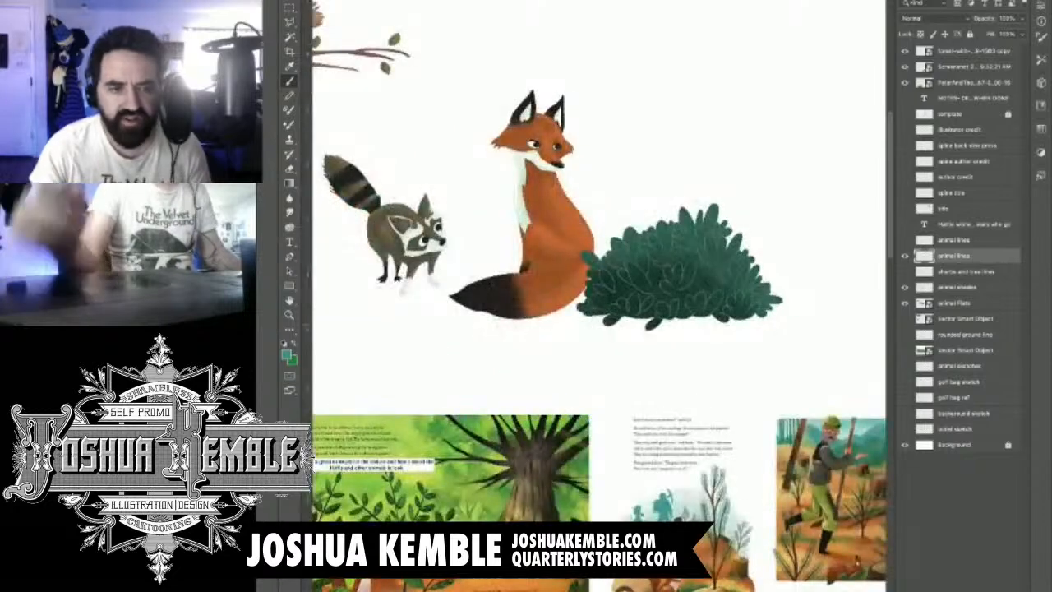
Step: Sample an olive green as the foreground colour with the Eyedropper, return to the Brush, and show the shrubs and tree lines layer
scroll(806, 333, right, 5)
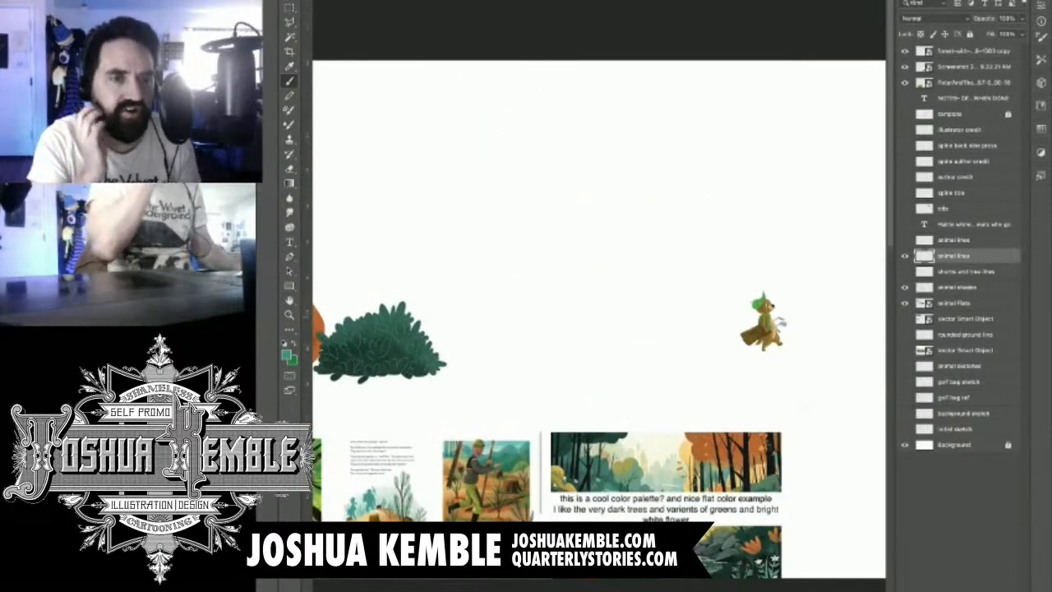
scroll(598, 319, left, 1)
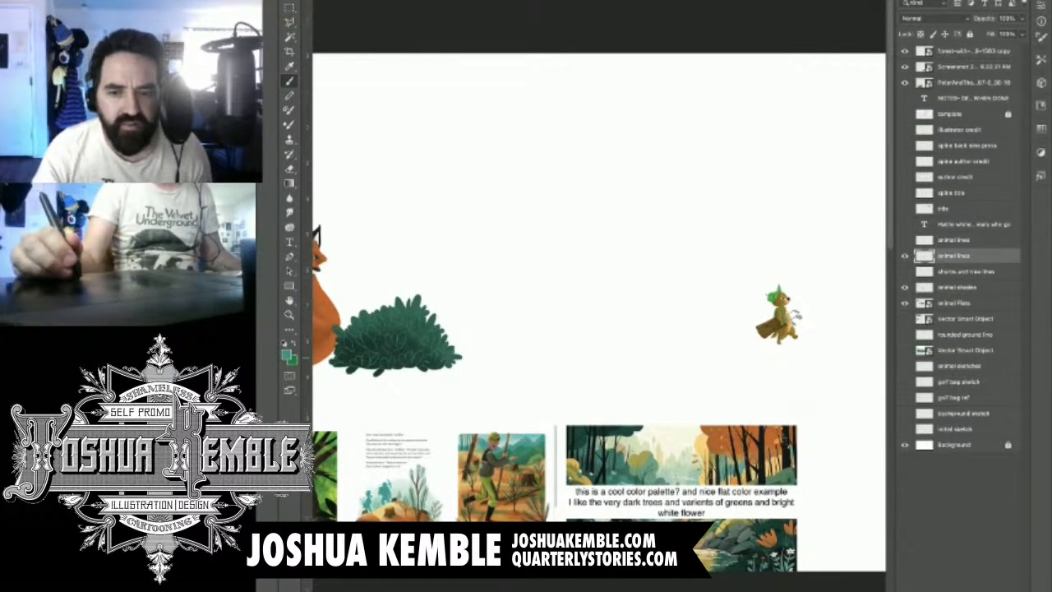
key(i)
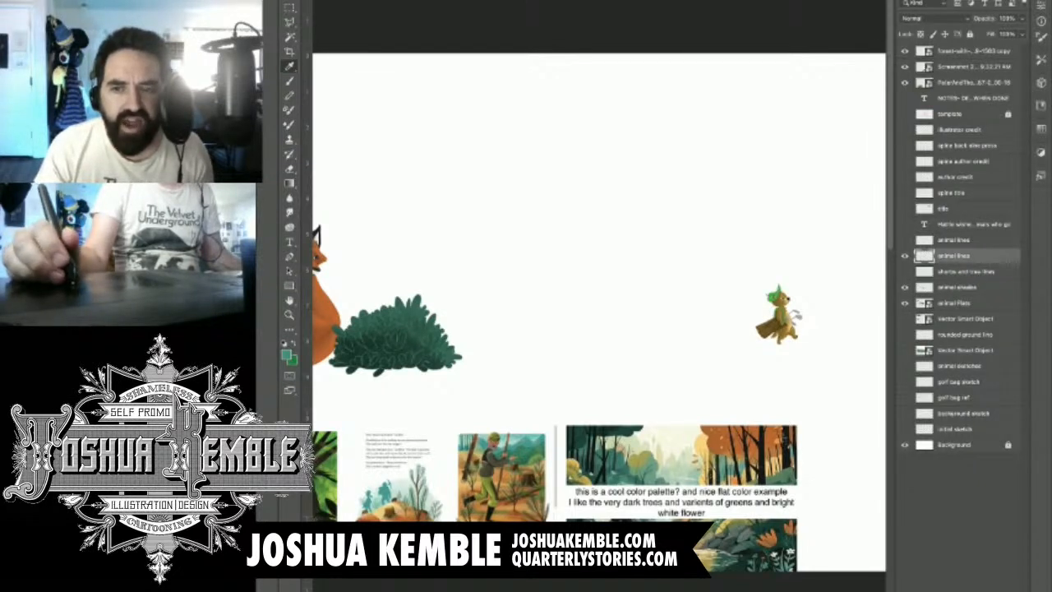
key(b)
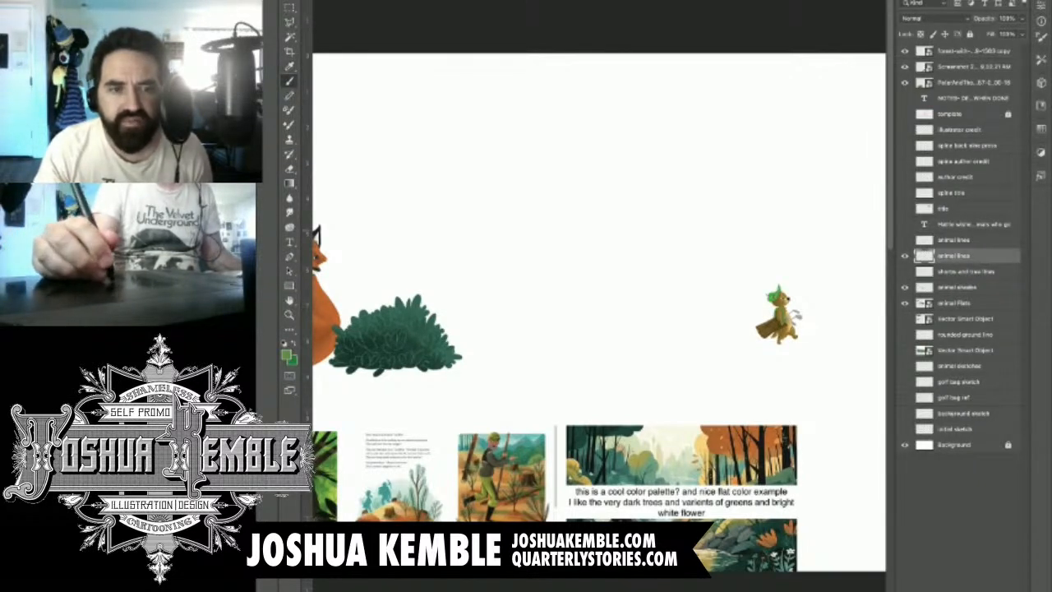
click(905, 271)
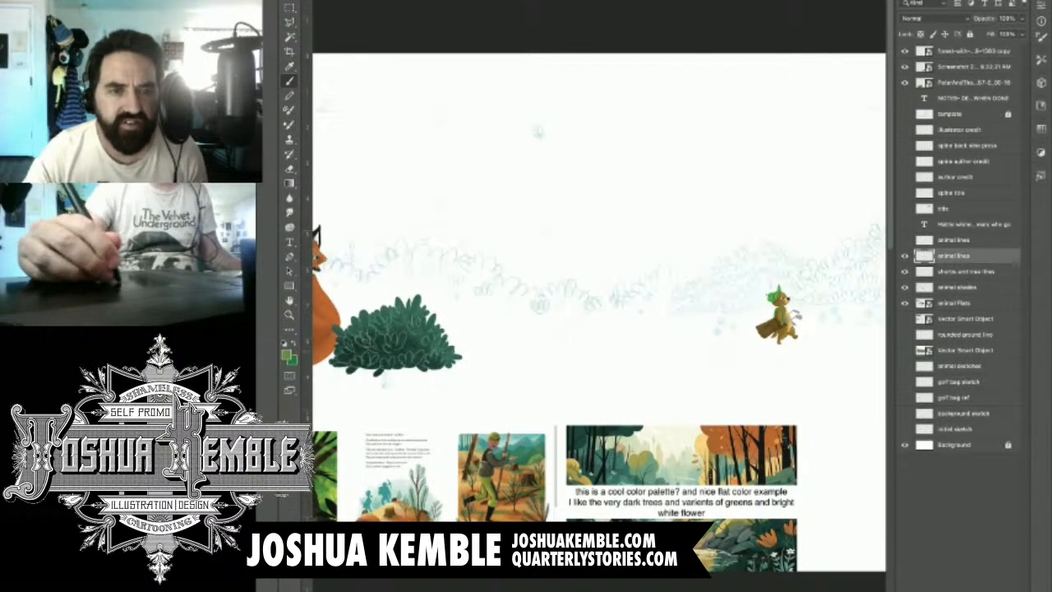
Step: Brush an olive green midrib and two upper side veins over the grey vein sketch in the bush leaf nearest the fox
drag(543, 329, 666, 215)
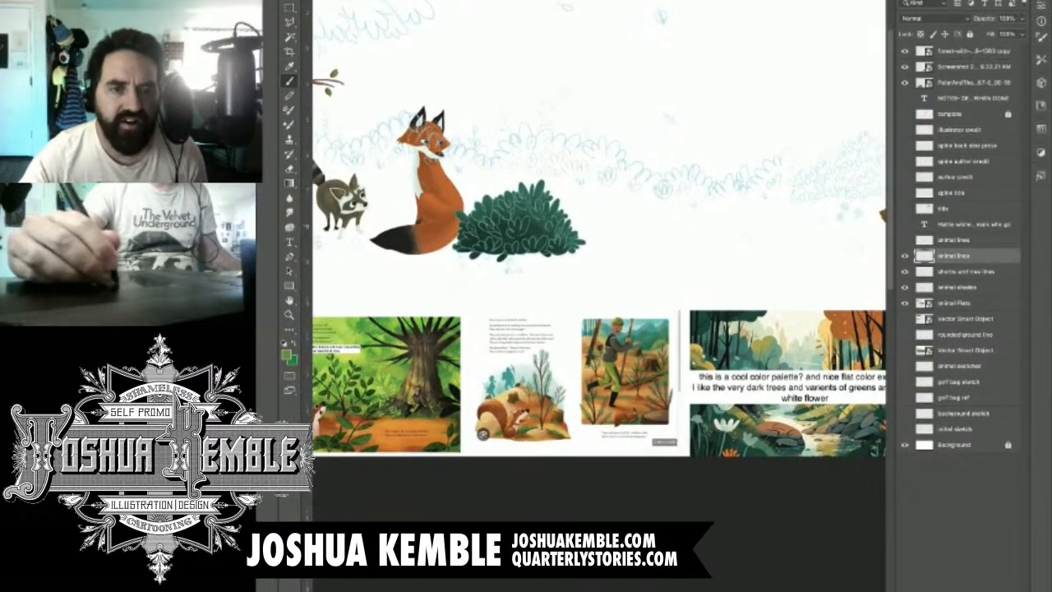
drag(470, 225, 559, 226)
drag(459, 231, 526, 231)
drag(609, 329, 526, 263)
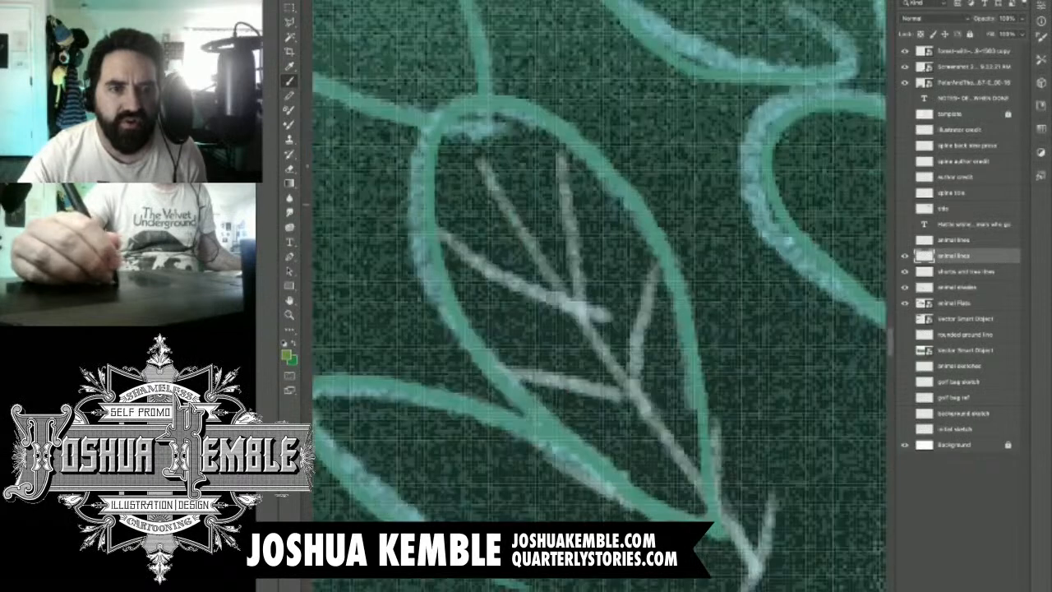
drag(526, 204, 495, 182)
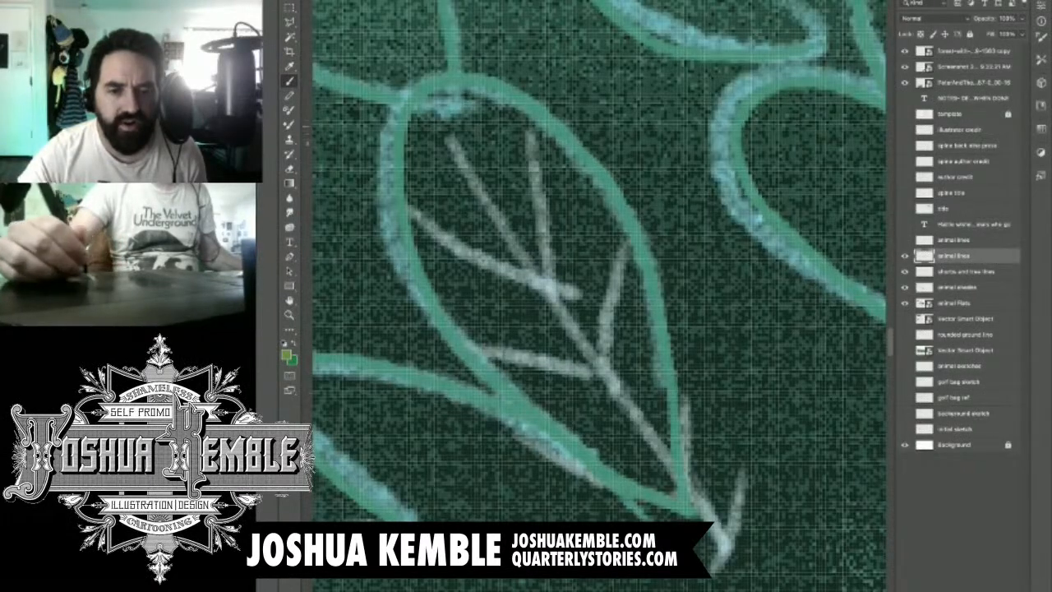
mouse_move(446, 129)
mouse_down()
mouse_move(587, 359)
mouse_move(728, 553)
mouse_up()
drag(413, 209, 540, 284)
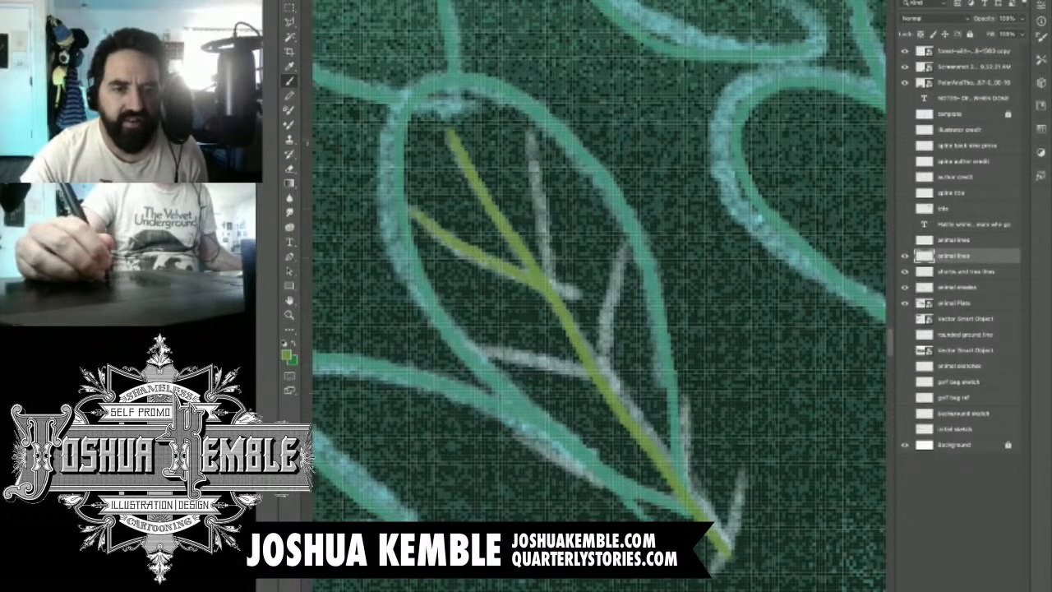
drag(526, 138, 549, 284)
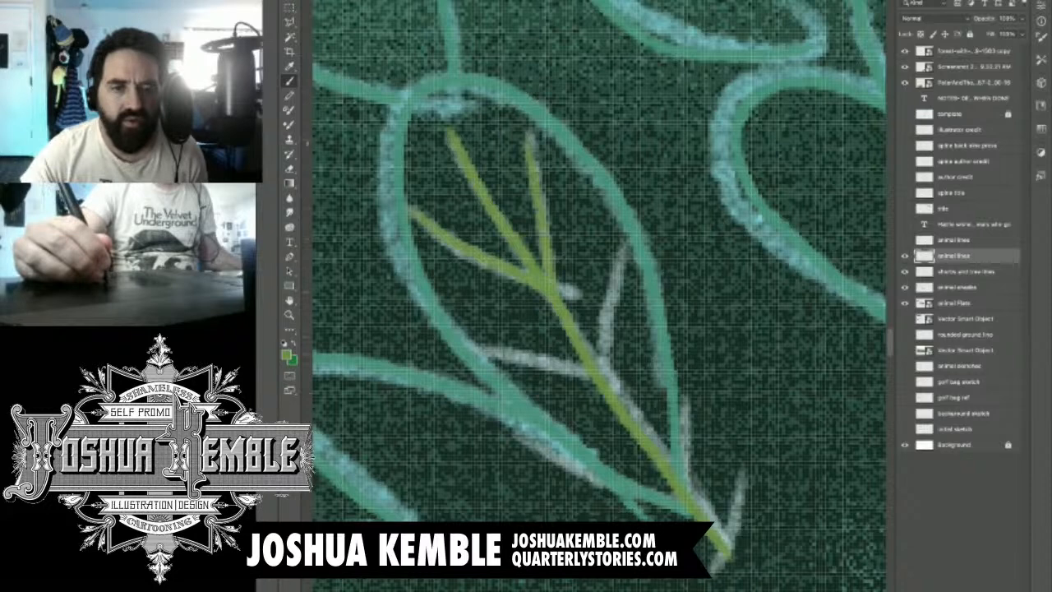
Step: Add six more olive green side veins, three on each side of the midrib, in the leaf nearest the fox
drag(482, 342, 604, 387)
drag(601, 224, 589, 360)
drag(575, 201, 566, 297)
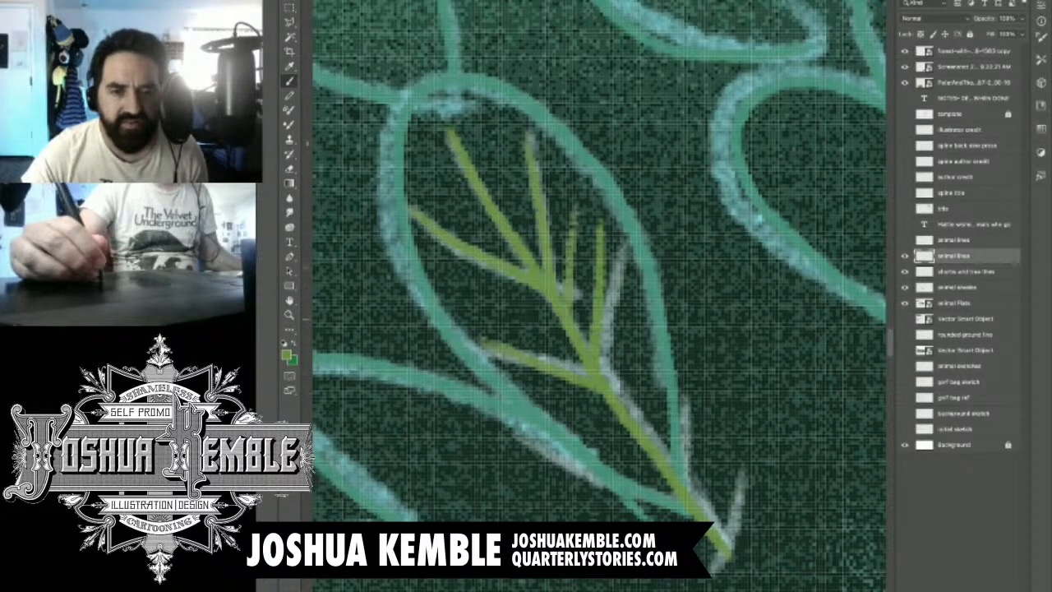
drag(444, 281, 568, 337)
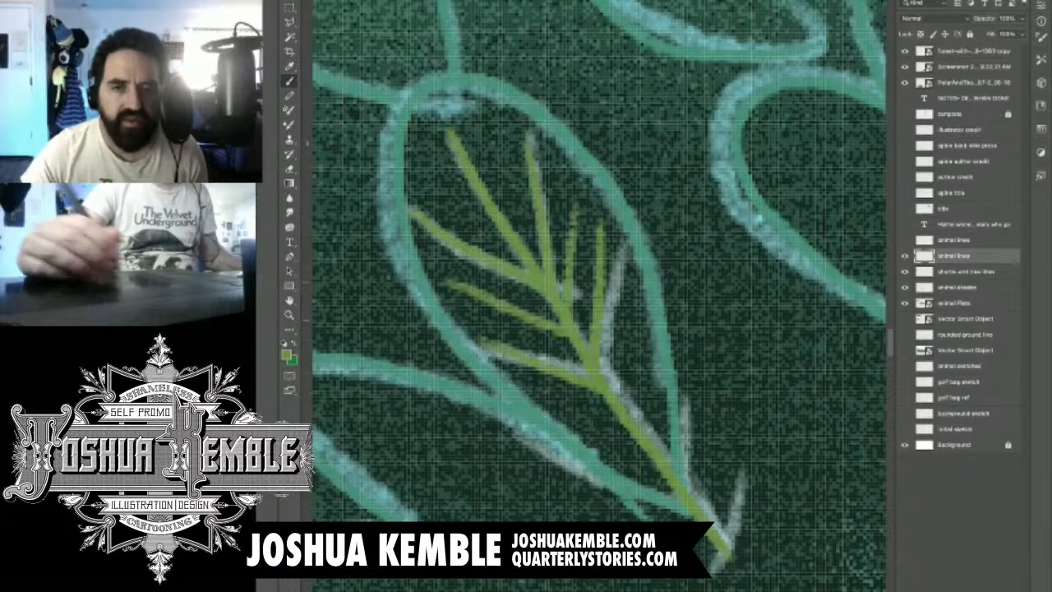
drag(645, 297, 630, 408)
drag(550, 402, 631, 432)
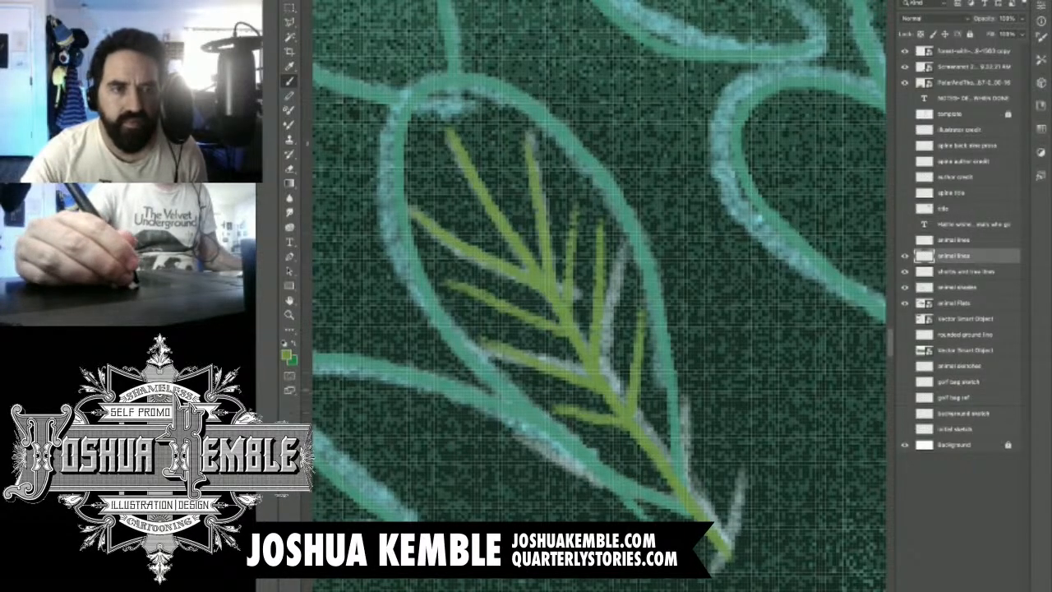
Step: Brush an olive green midrib, three left side veins and four right side veins in the larger veined leaf beside it
mouse_move(806, 343)
mouse_down()
mouse_move(408, 358)
mouse_move(326, 427)
mouse_move(309, 457)
mouse_up()
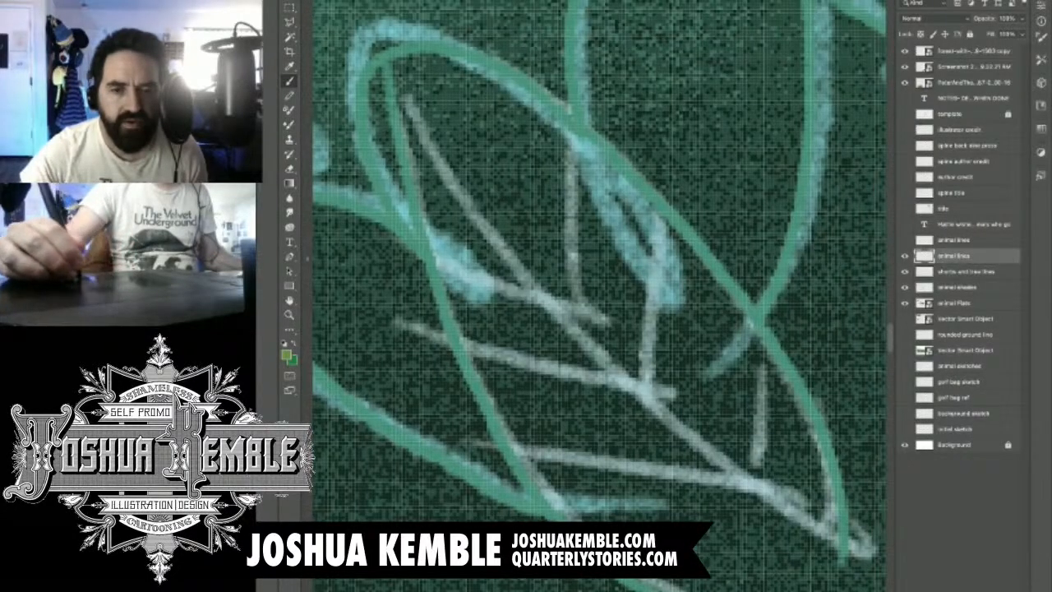
mouse_move(397, 67)
mouse_down()
mouse_move(518, 257)
mouse_move(604, 364)
mouse_move(849, 589)
mouse_up()
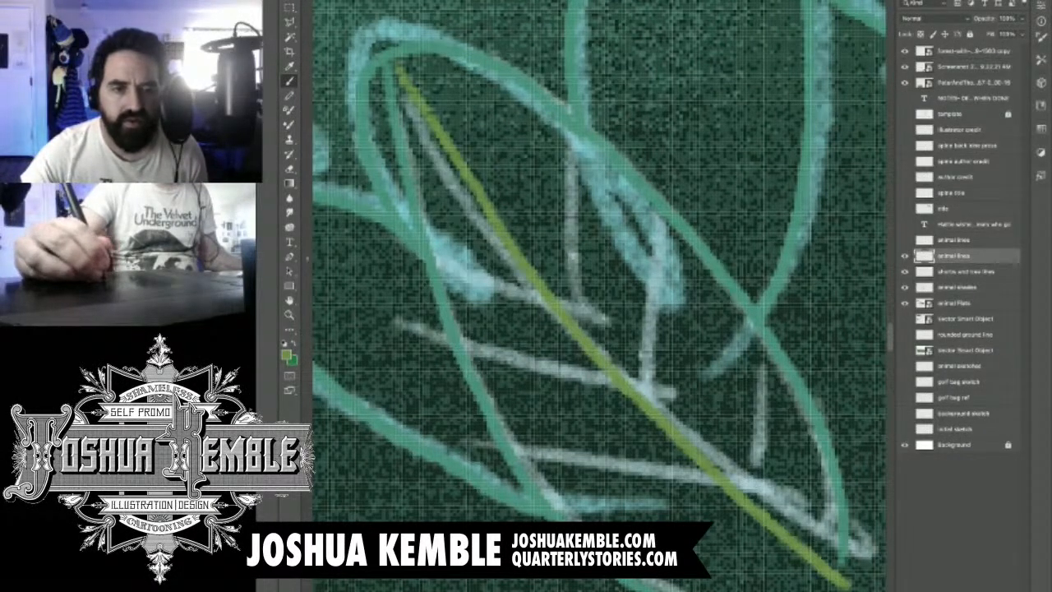
drag(511, 450, 709, 476)
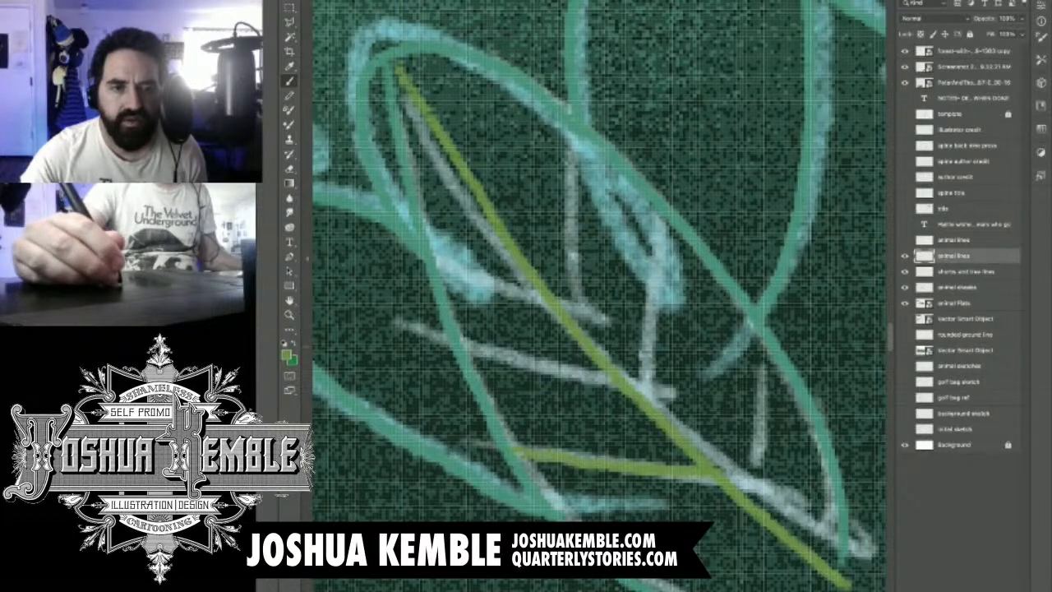
drag(464, 348, 612, 380)
drag(435, 260, 543, 293)
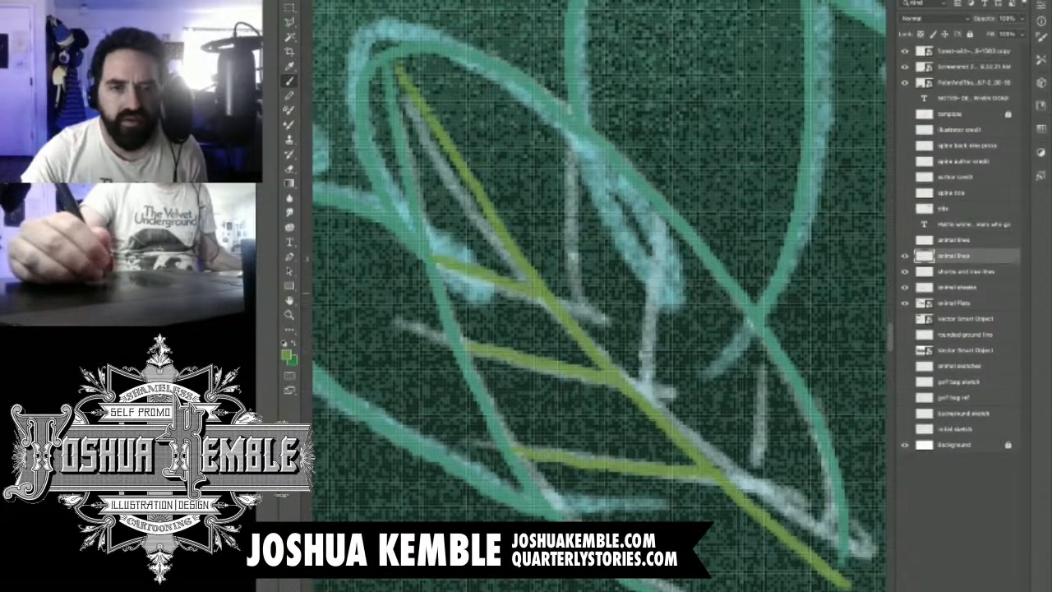
drag(522, 123, 528, 260)
drag(579, 163, 579, 329)
drag(640, 204, 625, 374)
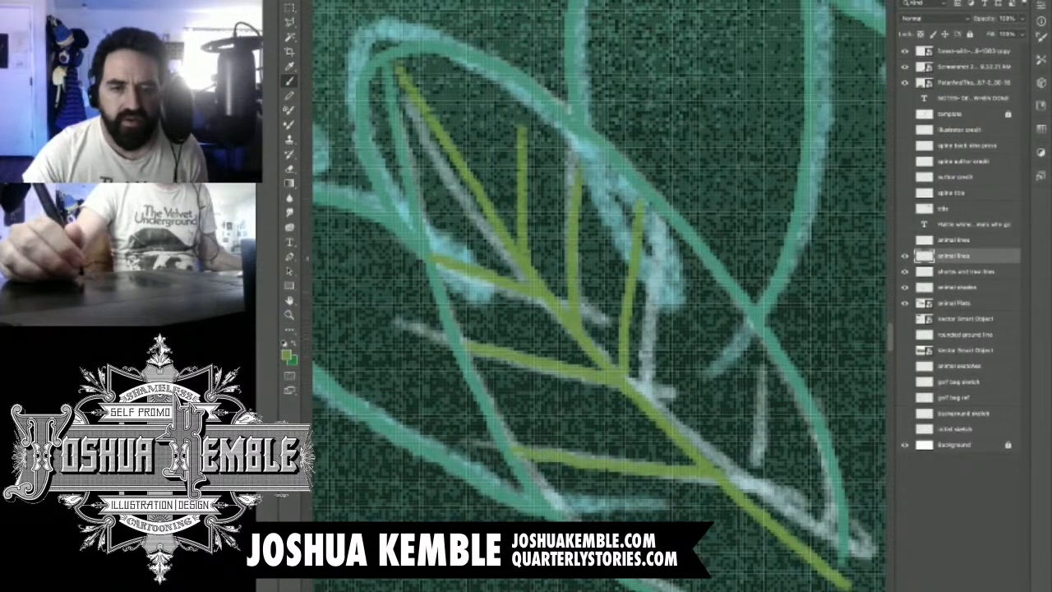
drag(674, 270, 669, 415)
Step: Brush an olive green midrib and the upper left side veins over the grey sketch in the bush's tall upper-left leaf
mouse_move(756, 357)
mouse_down()
mouse_move(744, 493)
mouse_move(345, 362)
mouse_move(573, 291)
mouse_move(455, 249)
mouse_up()
key(super+minus)
key(super+minus)
key(super+minus)
key(super+minus)
drag(592, 145, 574, 329)
key(super+plus)
key(super+plus)
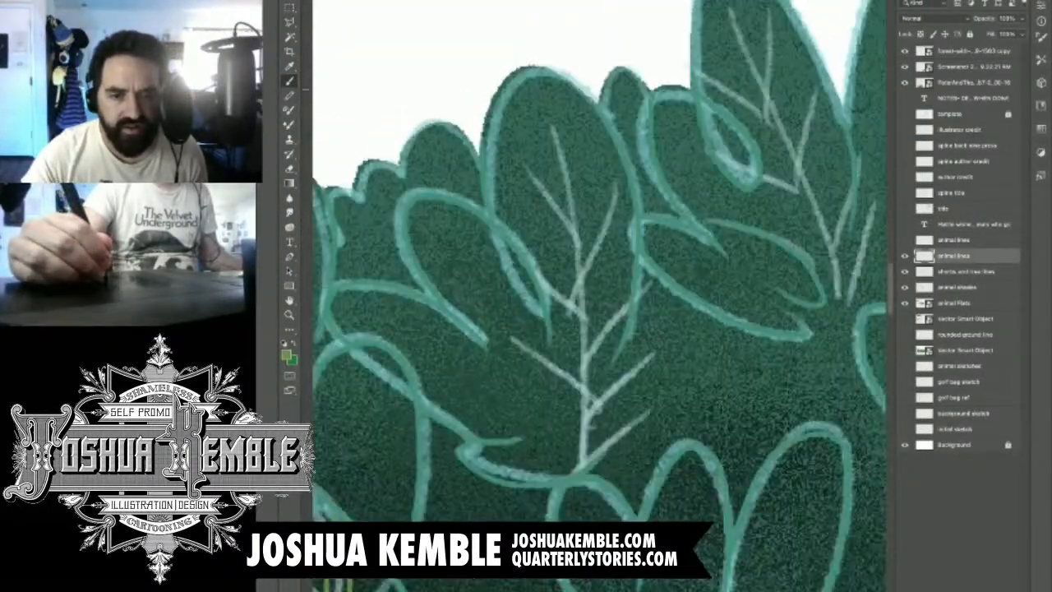
mouse_move(542, 99)
mouse_down()
mouse_move(575, 206)
mouse_move(581, 469)
mouse_up()
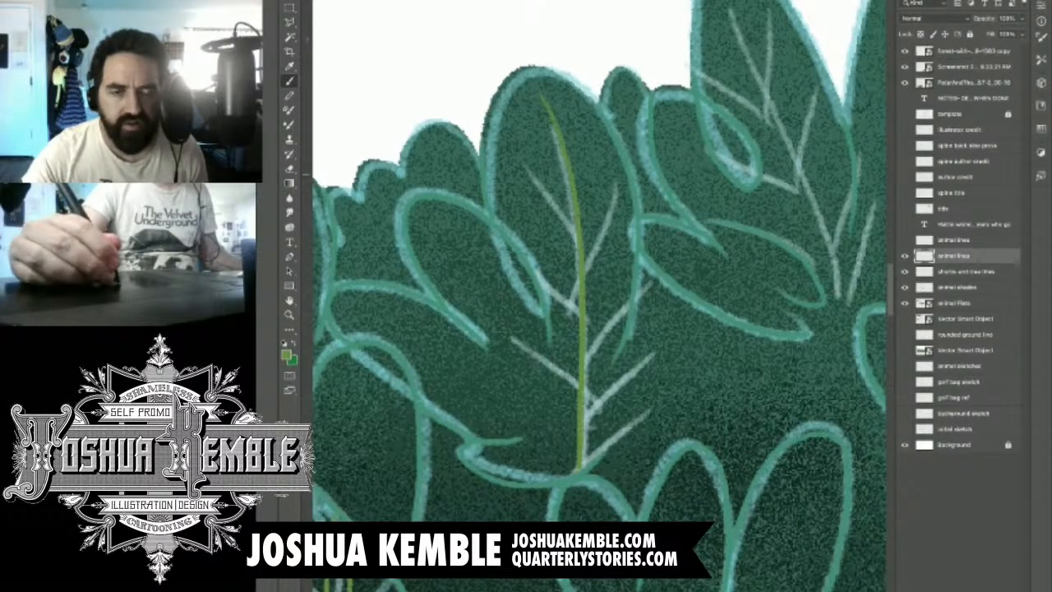
drag(499, 141, 569, 209)
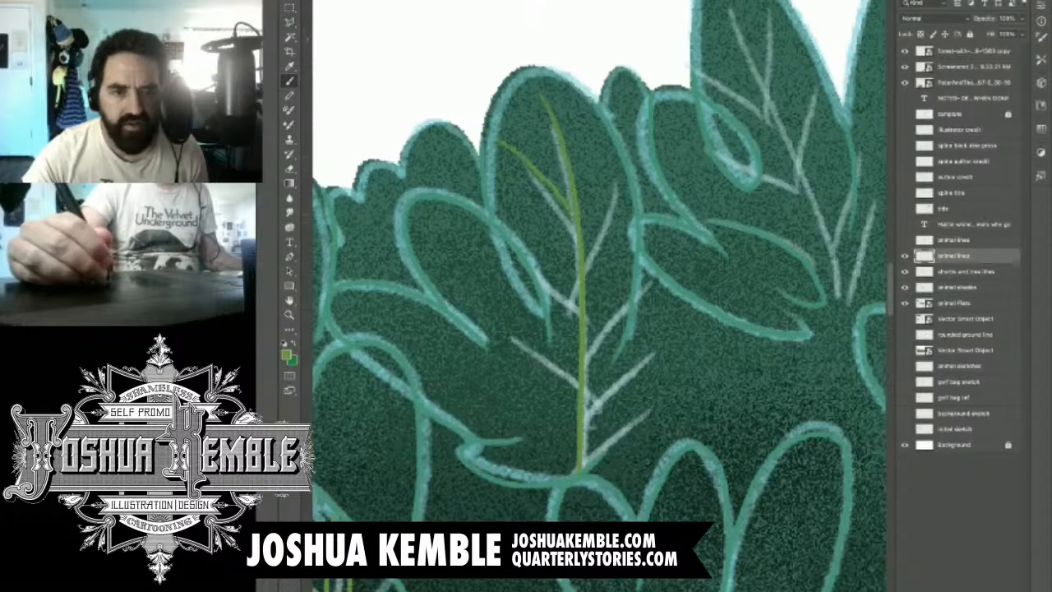
mouse_move(508, 177)
mouse_down()
mouse_move(573, 248)
mouse_move(578, 320)
mouse_up()
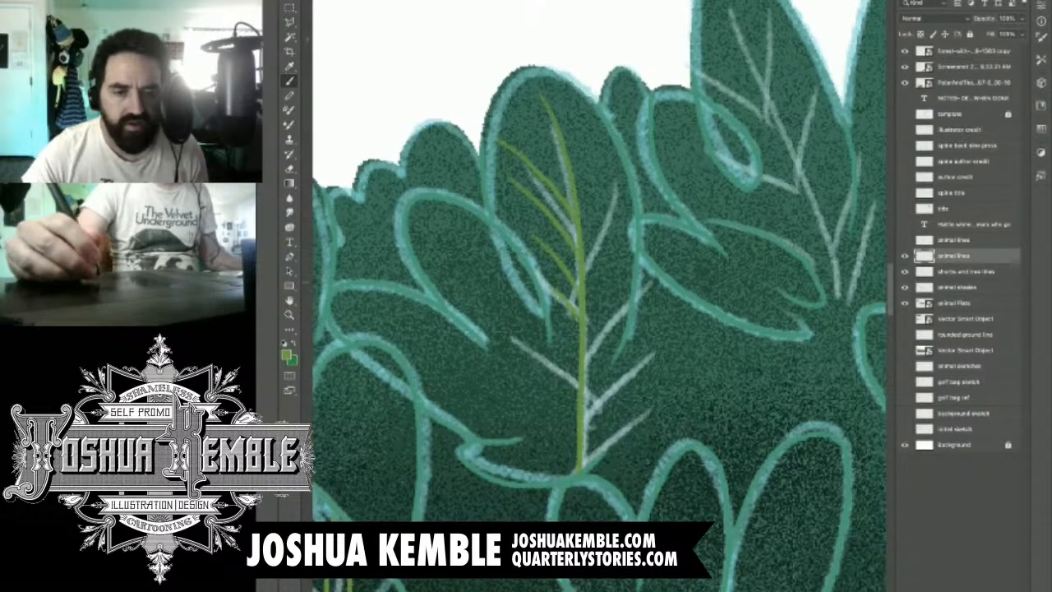
Step: Add the lower left side vein and the right side veins in olive green along the tall leaf's midrib
mouse_move(557, 372)
mouse_down()
mouse_move(578, 390)
mouse_move(623, 380)
mouse_move(665, 352)
mouse_up()
drag(583, 466, 676, 398)
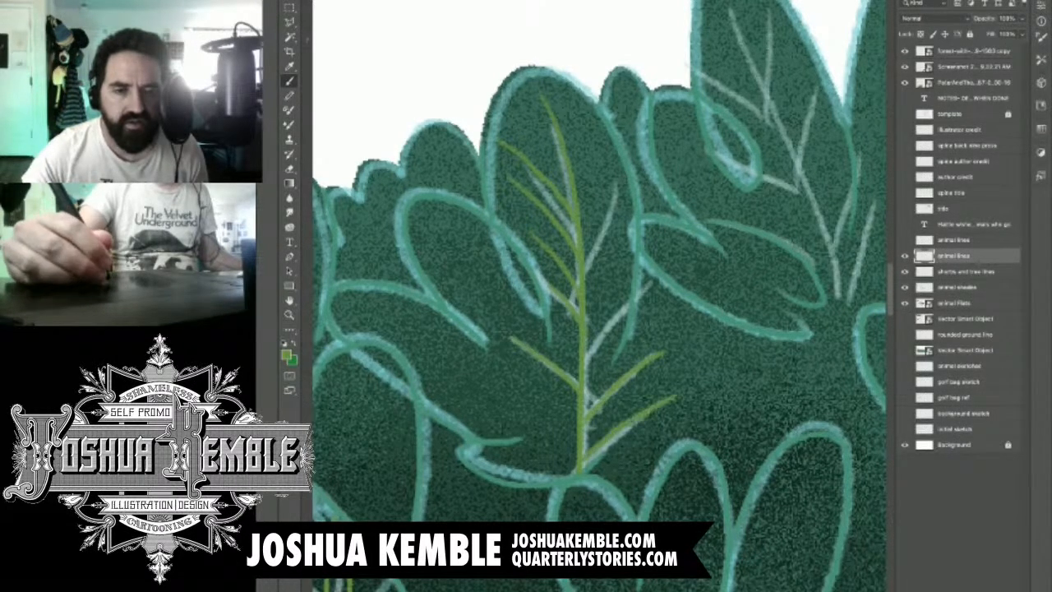
drag(586, 437, 656, 392)
drag(585, 363, 622, 324)
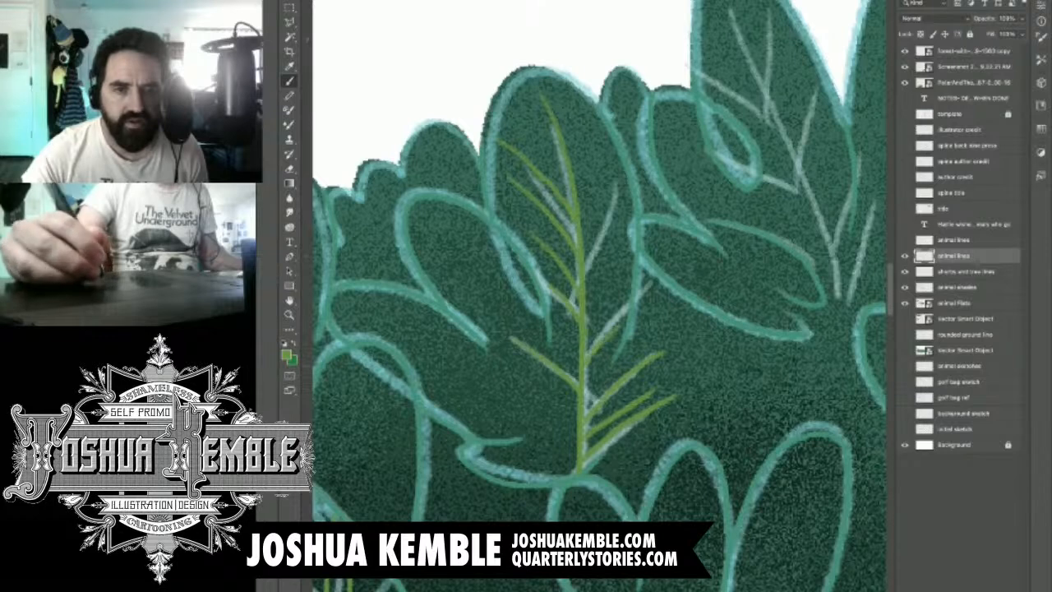
drag(584, 271, 623, 218)
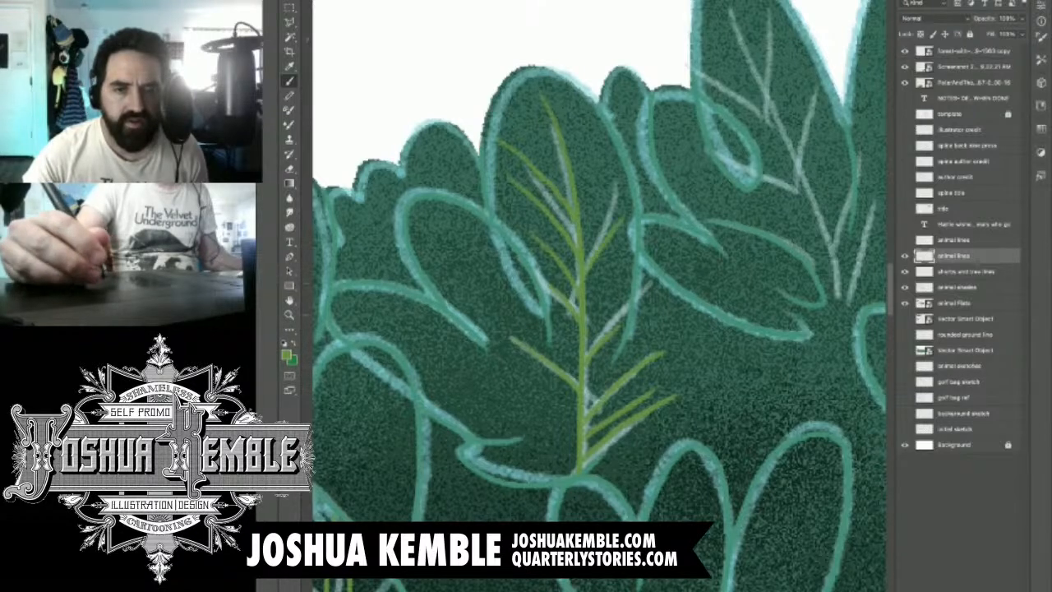
drag(585, 316, 630, 263)
mouse_move(582, 235)
mouse_down()
mouse_move(618, 168)
mouse_move(598, 159)
mouse_up()
Step: Brush an olive green midrib with side veins on both sides in the pointed leaf at the top of the bush
drag(699, 280, 528, 302)
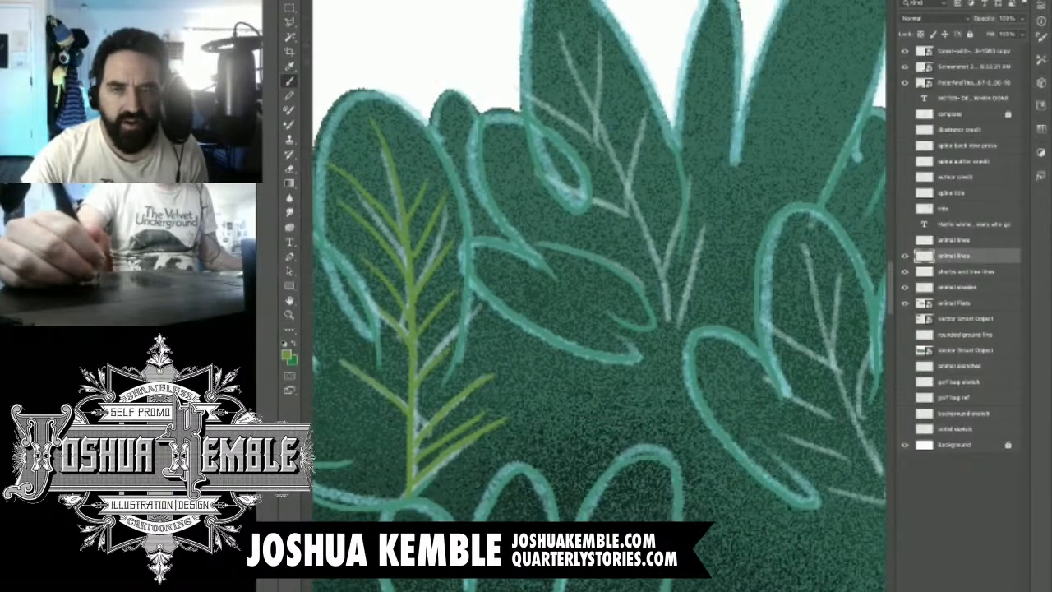
mouse_move(554, 2)
mouse_down()
mouse_move(655, 276)
mouse_move(663, 338)
mouse_up()
drag(609, 247, 576, 388)
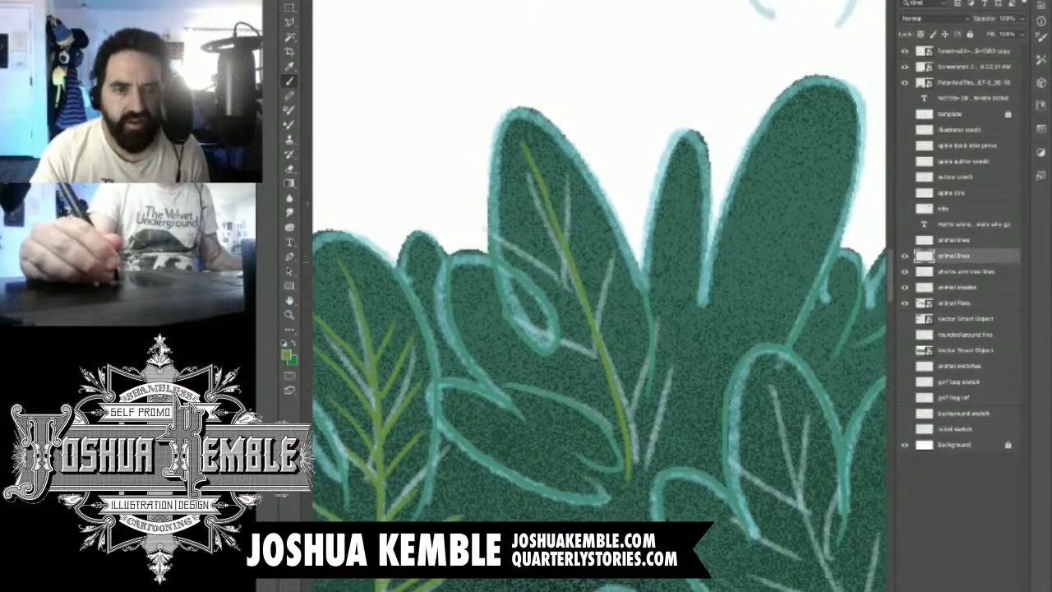
drag(559, 158, 566, 227)
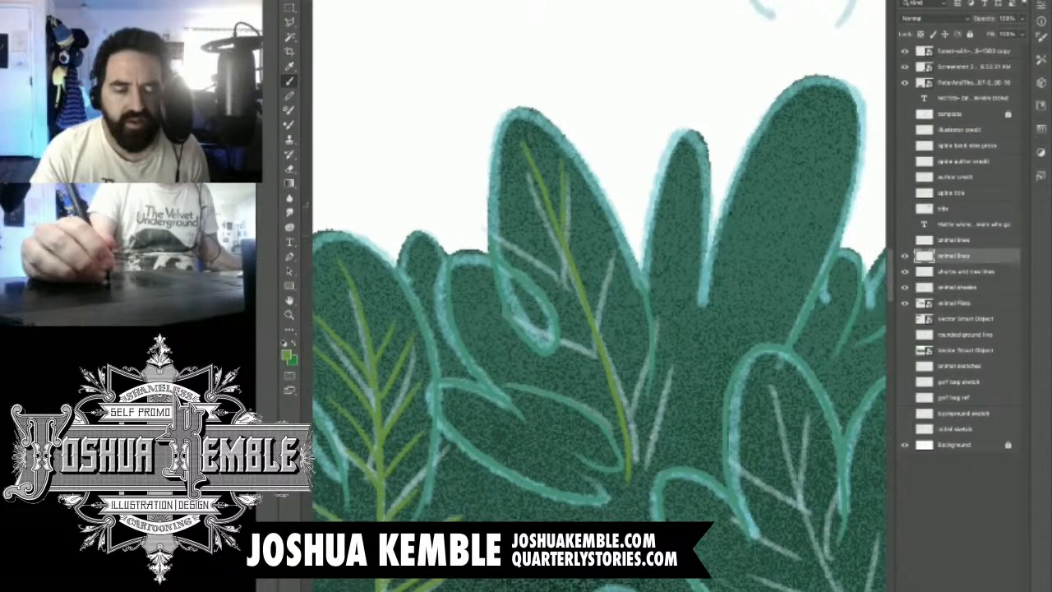
drag(511, 206, 562, 242)
drag(498, 236, 572, 281)
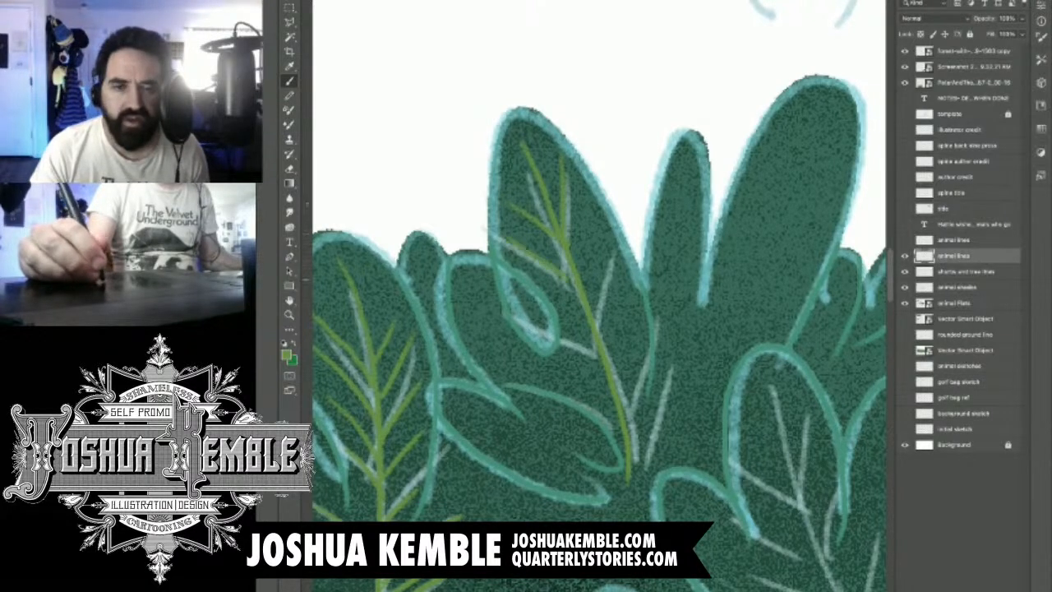
drag(604, 237, 593, 310)
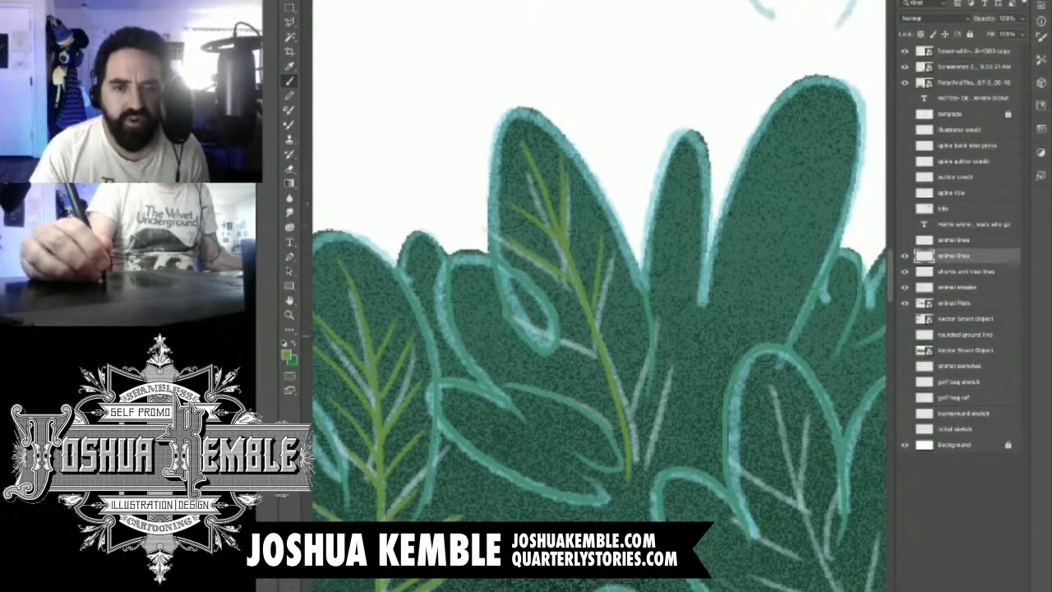
mouse_move(621, 276)
mouse_down()
mouse_move(607, 344)
mouse_move(615, 381)
mouse_up()
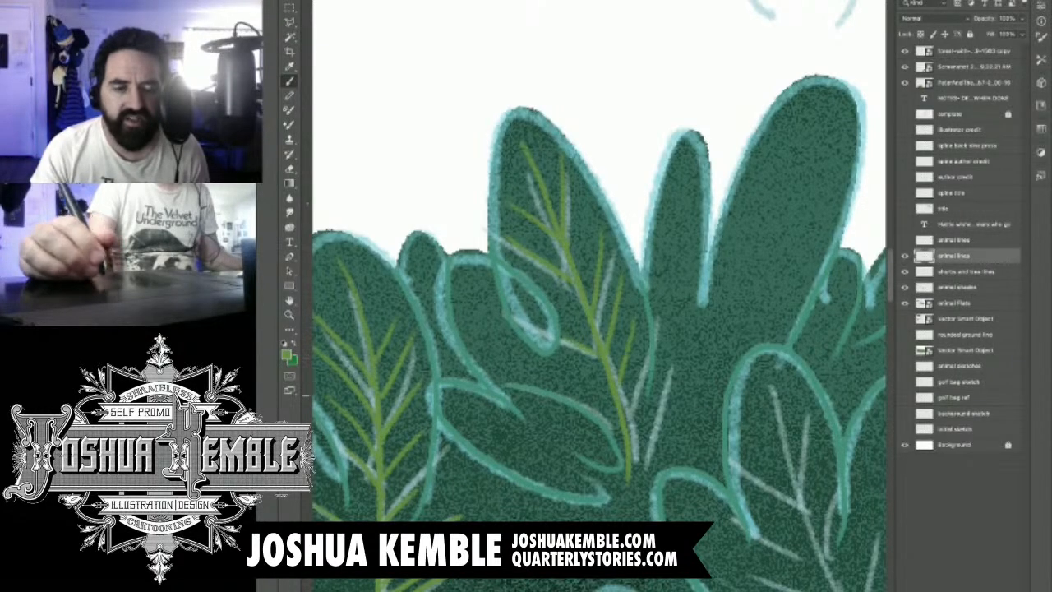
Step: Brush an olive green midrib, a row of left side veins and an upper right vein in the rounded leaf right of centre
mouse_move(545, 370)
mouse_down()
mouse_move(607, 388)
mouse_move(538, 288)
mouse_move(538, 262)
mouse_move(465, 182)
mouse_up()
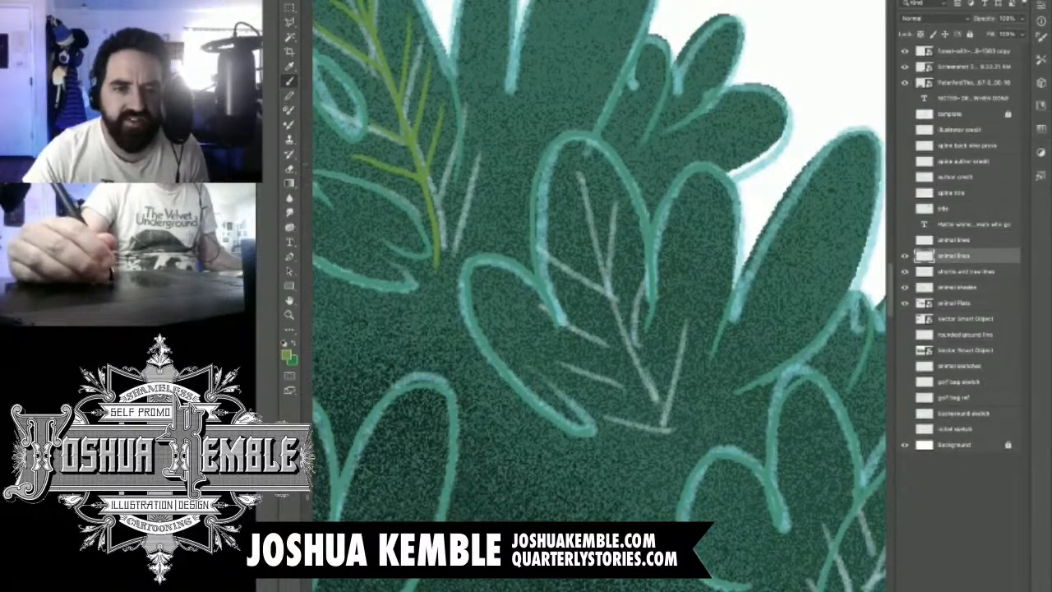
mouse_move(579, 166)
mouse_down()
mouse_move(621, 328)
mouse_move(666, 429)
mouse_up()
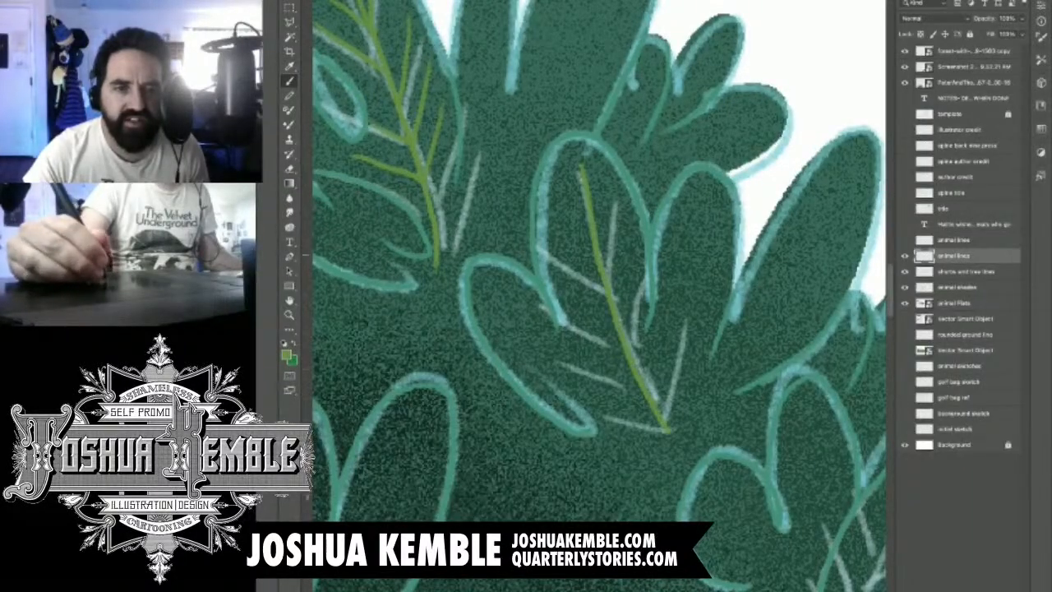
drag(546, 247, 605, 288)
mouse_move(620, 202)
mouse_down()
mouse_move(603, 319)
mouse_move(622, 348)
mouse_up()
mouse_move(554, 342)
mouse_down()
mouse_move(643, 396)
mouse_move(666, 427)
mouse_up()
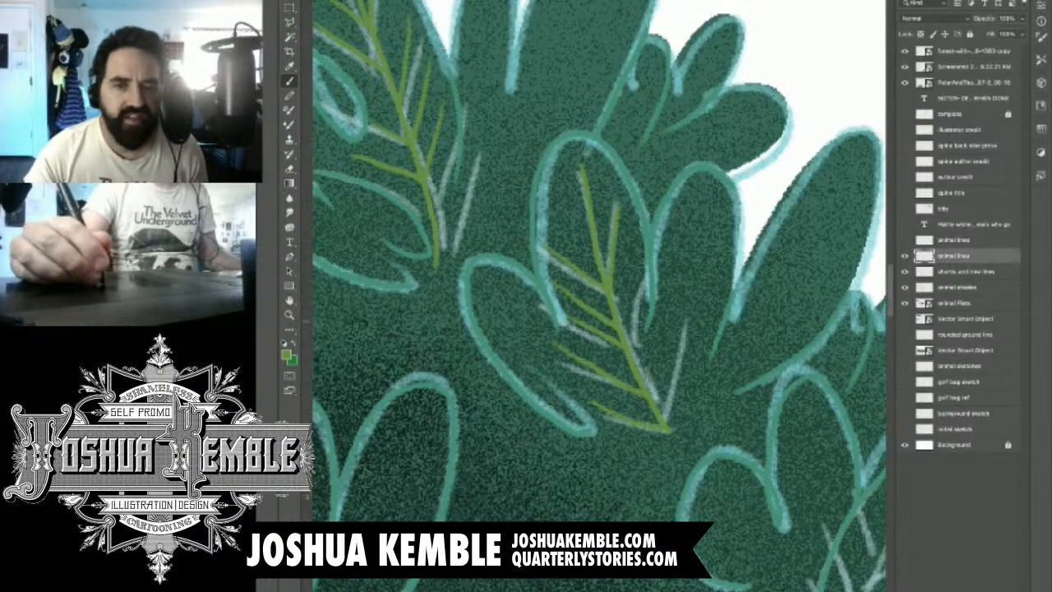
Step: Brush an olive green midrib and side veins on both sides in the narrow slanted leaf near the bush's right edge
mouse_move(684, 323)
mouse_down()
mouse_move(666, 424)
mouse_move(507, 273)
mouse_move(490, 174)
mouse_up()
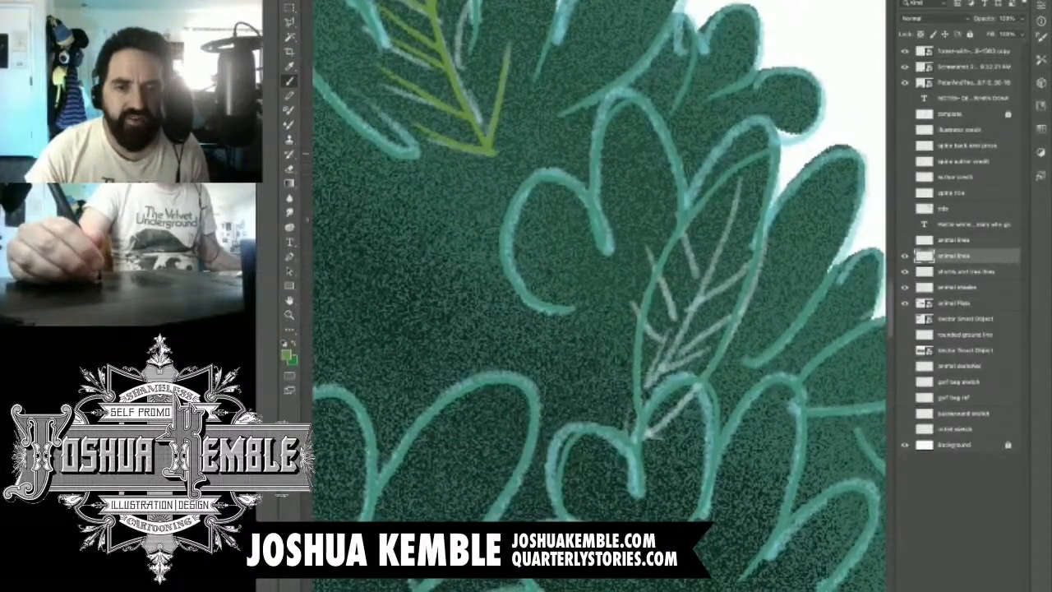
drag(750, 183, 646, 403)
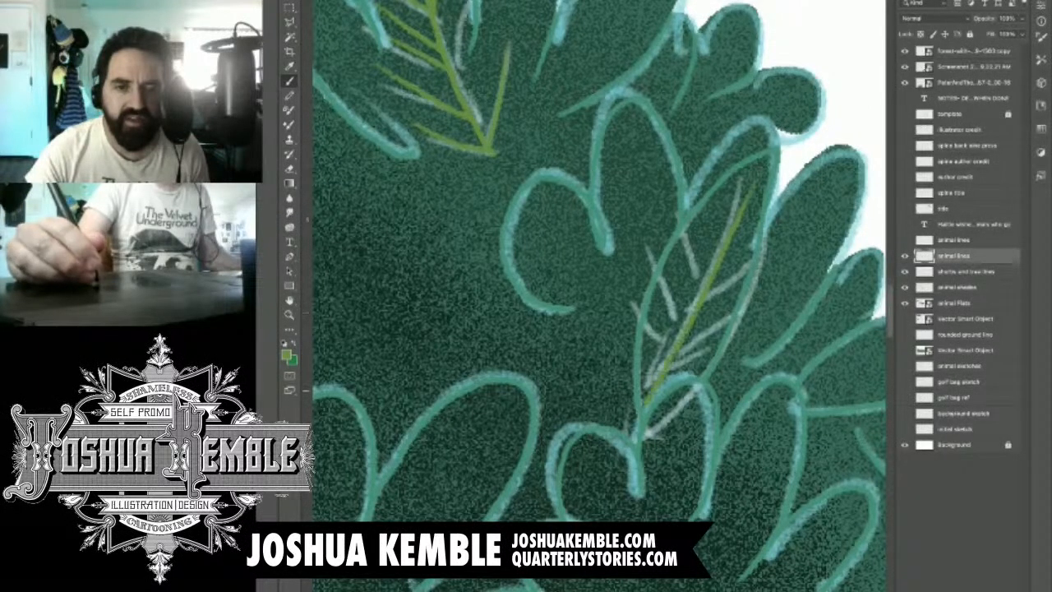
drag(663, 355, 645, 330)
drag(657, 285, 680, 324)
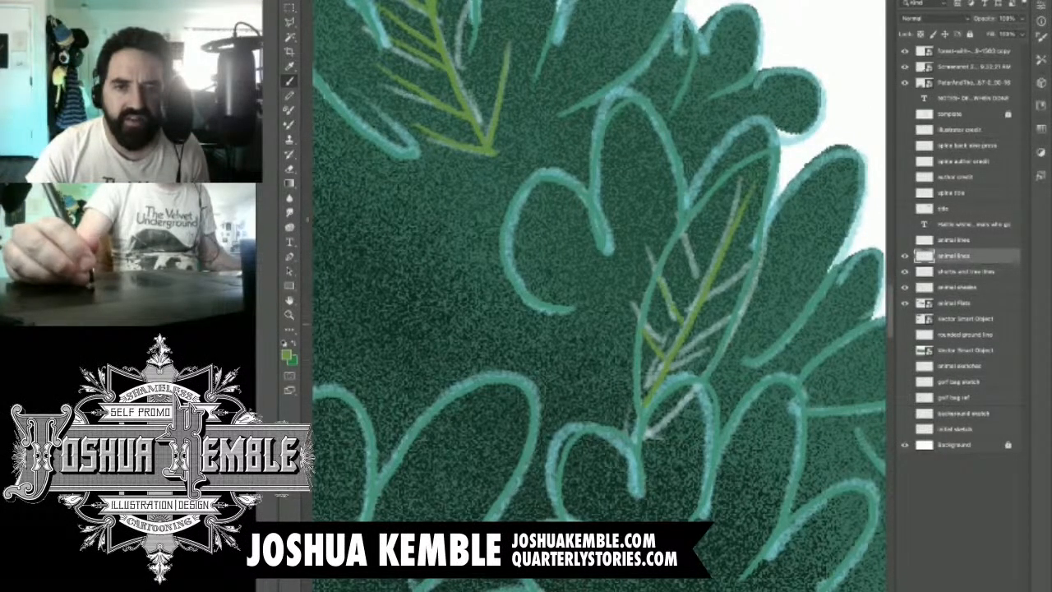
drag(694, 257, 703, 277)
drag(712, 198, 722, 242)
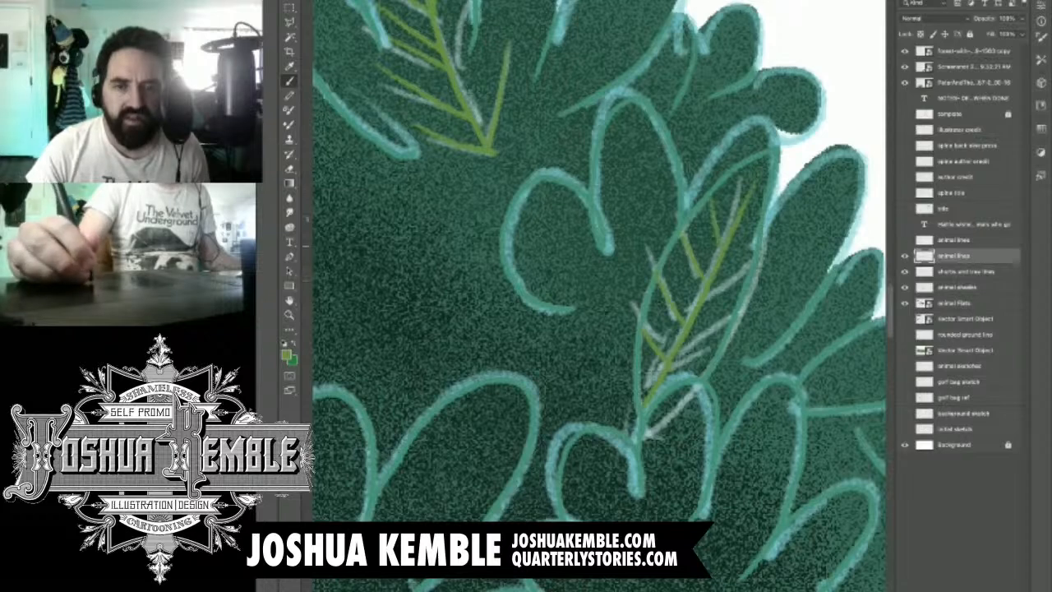
drag(734, 175, 740, 210)
mouse_move(750, 250)
mouse_down()
mouse_move(712, 288)
mouse_move(721, 310)
mouse_move(693, 326)
mouse_move(689, 363)
mouse_up()
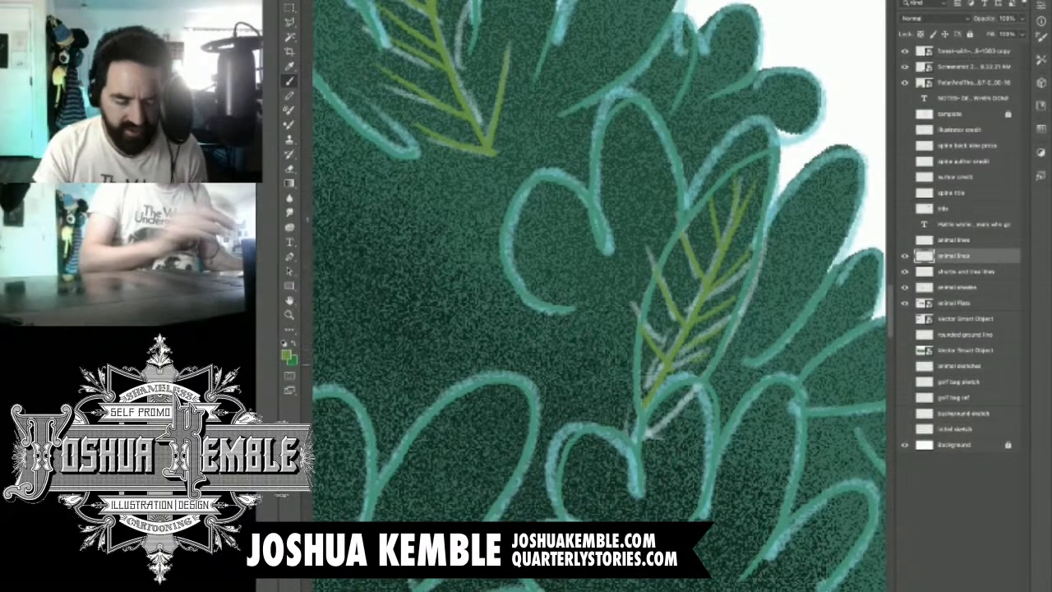
Step: Hide the shrubs and tree lines sketch layer and review the finished line work on the bush beside the fox
click(905, 271)
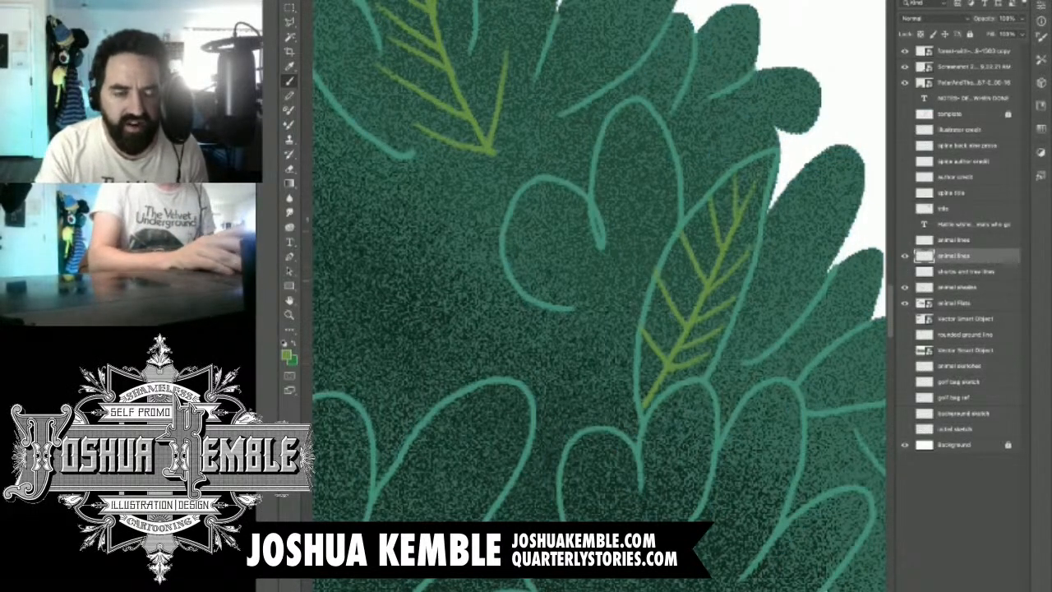
key(ctrl+0)
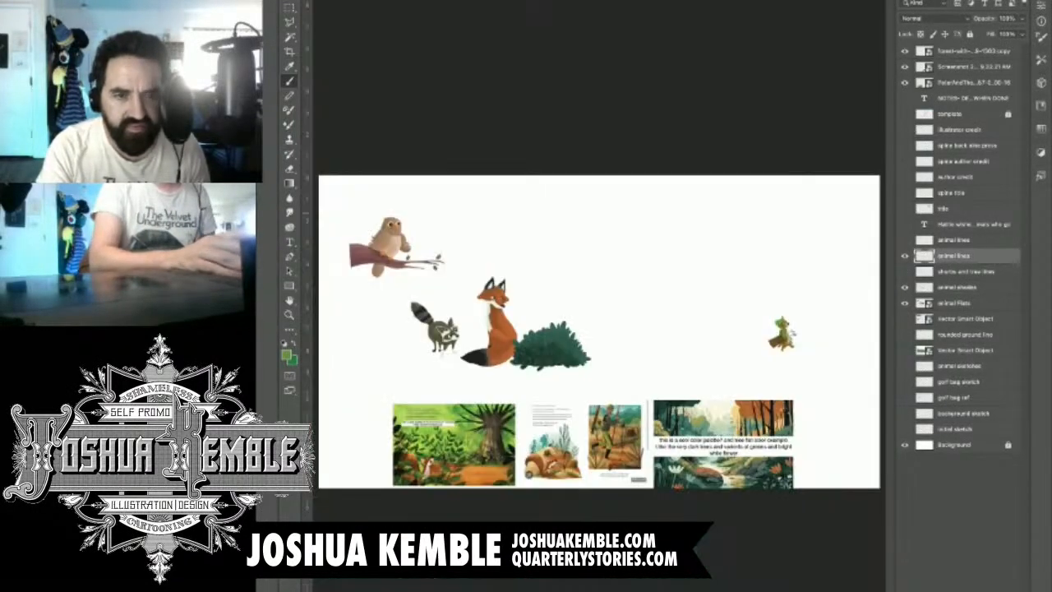
drag(559, 354, 680, 354)
drag(559, 329, 651, 291)
Step: Select all the olive green leaf veins of the bush with the Magic Wand and hide the selection outline
key(w)
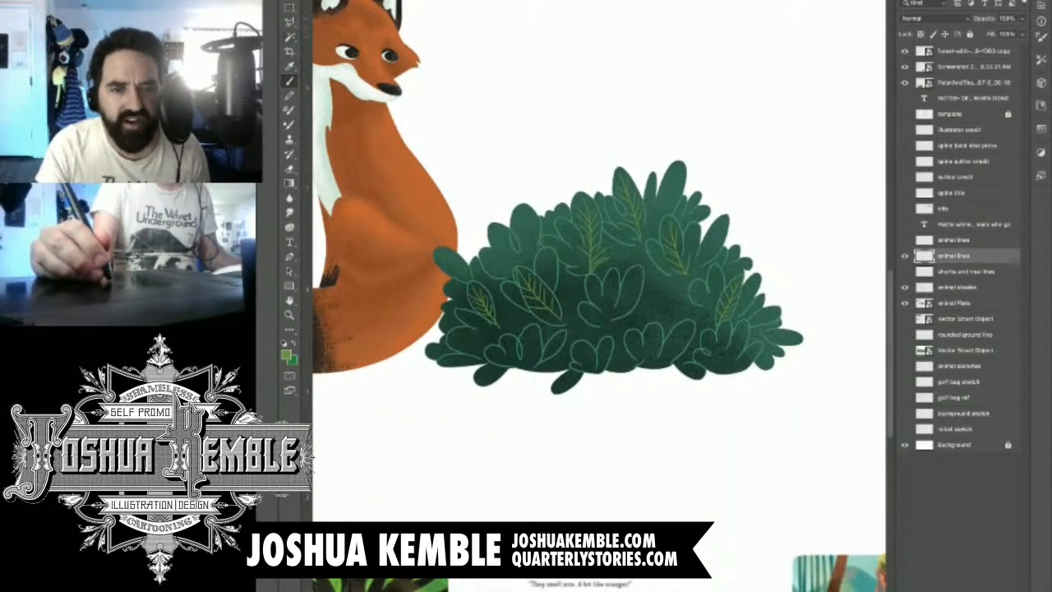
drag(540, 312, 617, 311)
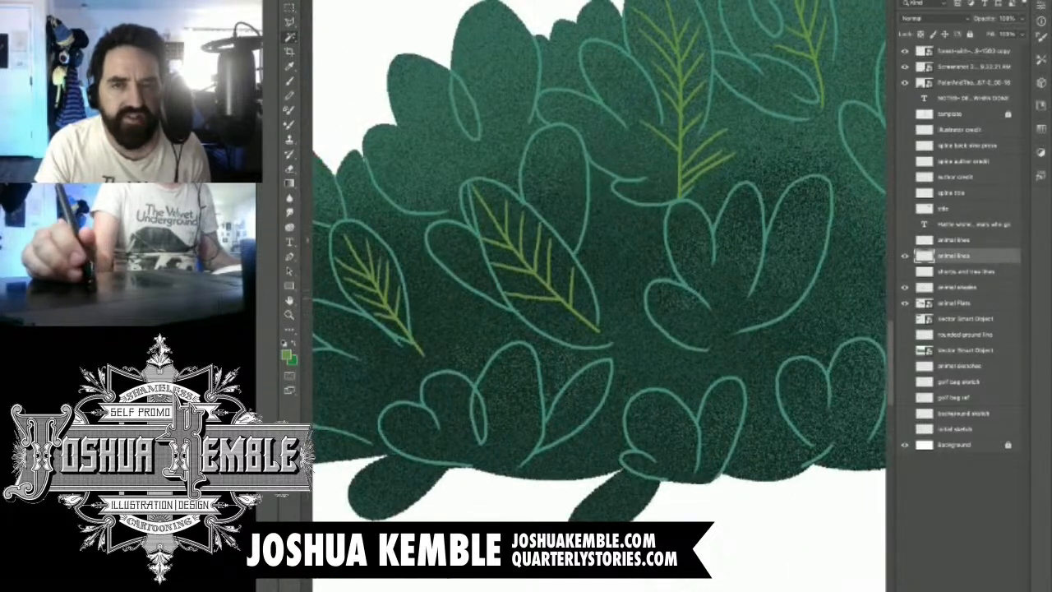
click(569, 303)
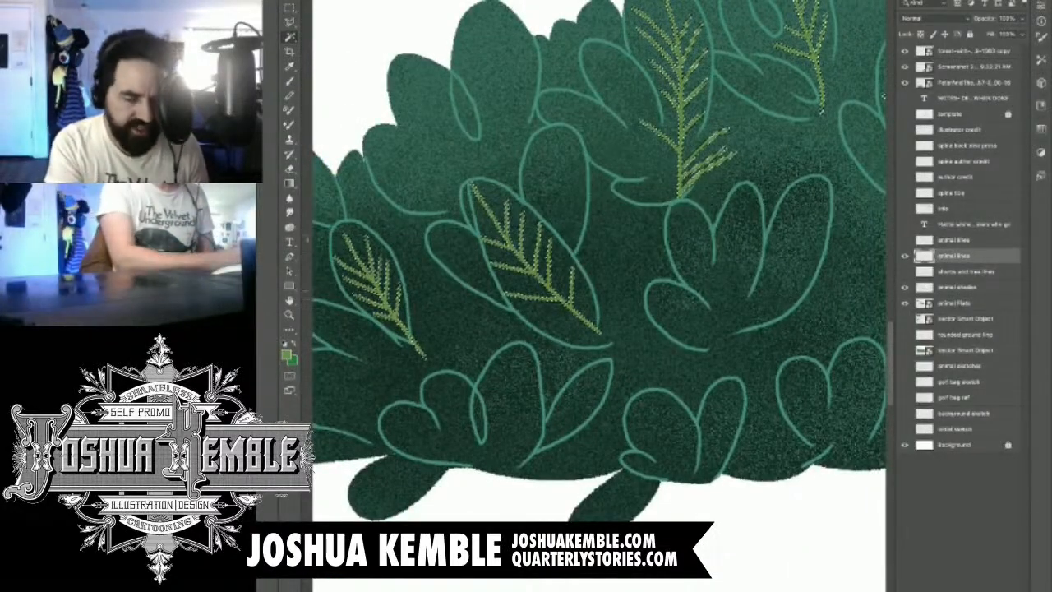
drag(658, 216, 468, 285)
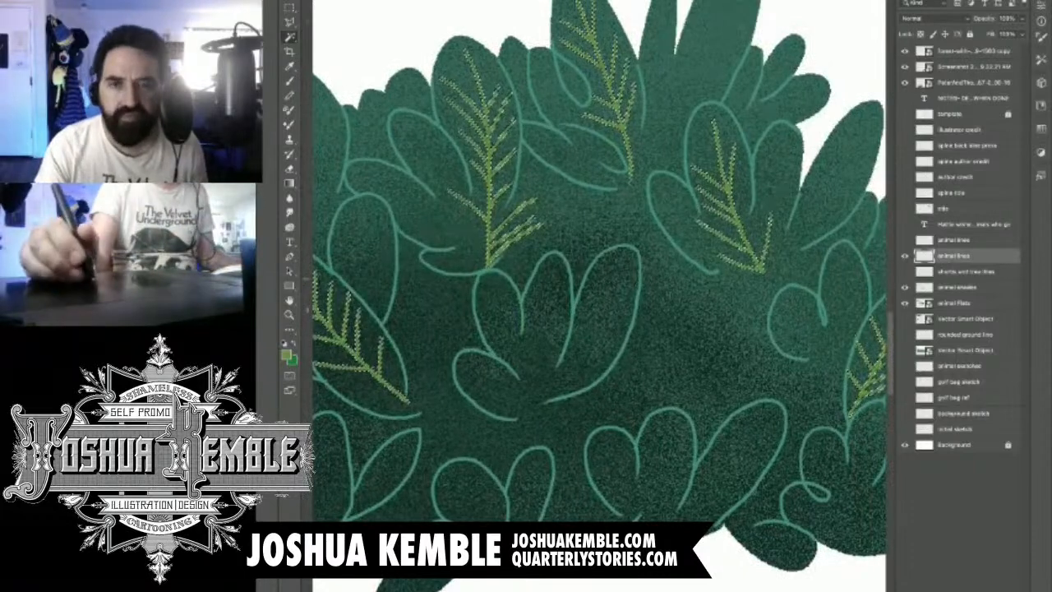
key(ctrl+d)
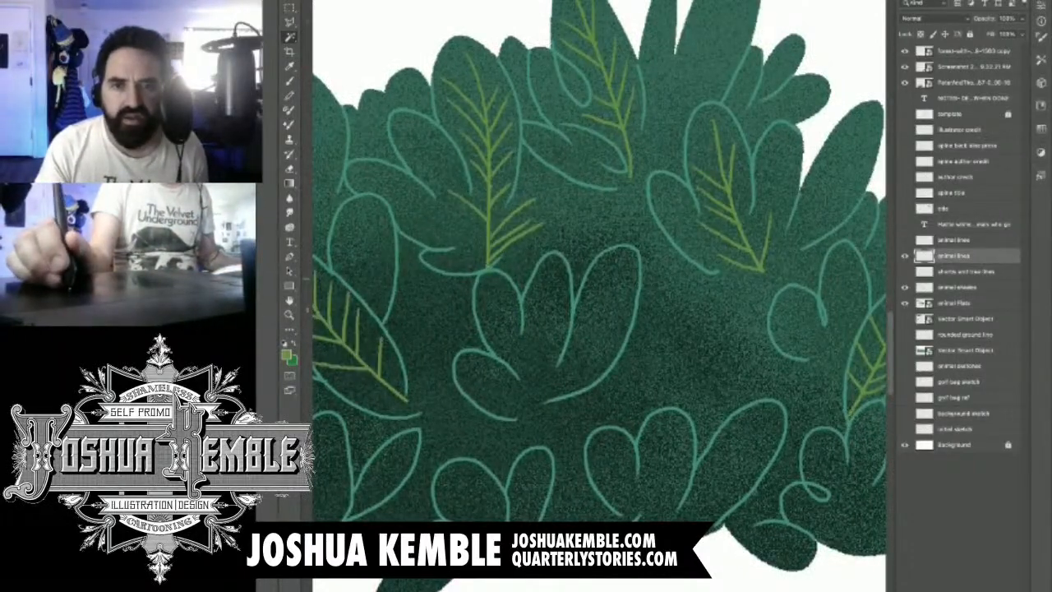
Step: Shift the colour of the selected leaf veins from olive green to a brownish orange
key(i)
drag(575, 124, 562, 120)
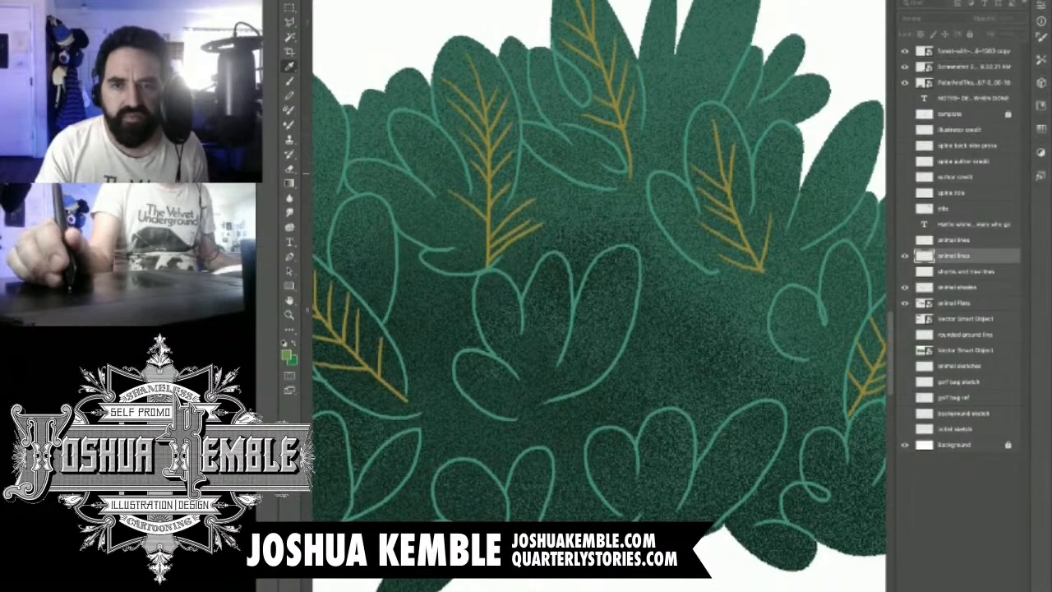
drag(576, 147, 571, 146)
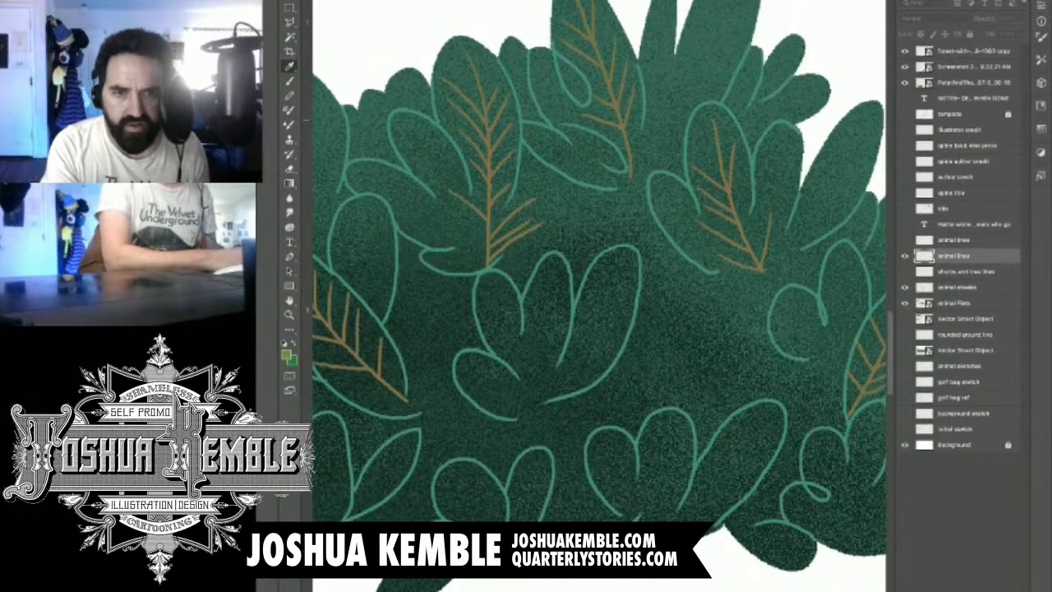
Step: Examine how the recoloured leaf veins look on the bush next to the fox, the raccoon and the whole cover
key(super+minus)
key(super+minus)
key(super+minus)
key(super+minus)
key(super+minus)
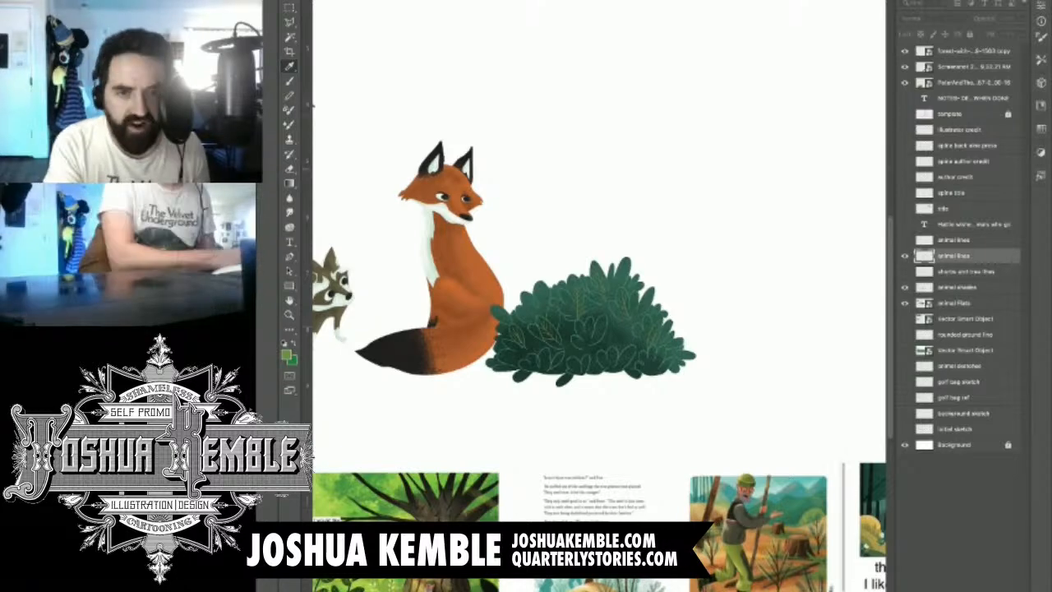
key(w)
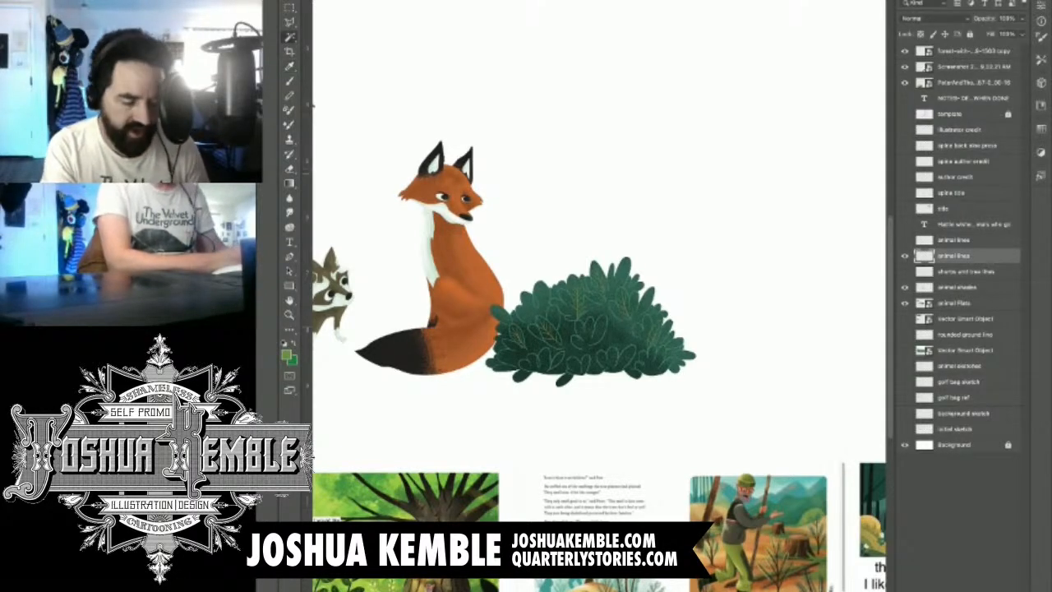
key(ctrl+0)
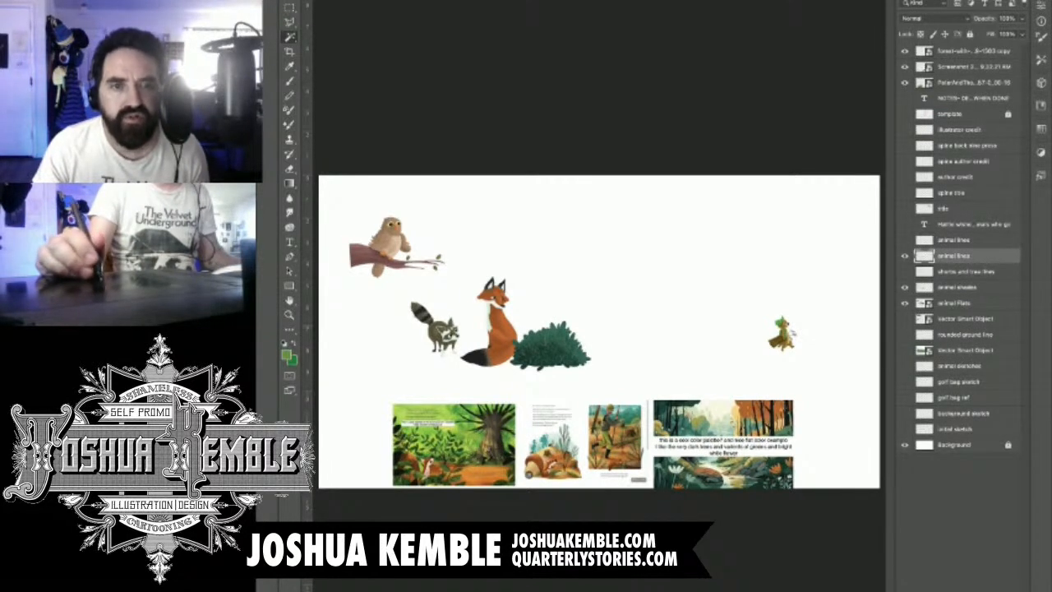
scroll(542, 329, up, 5)
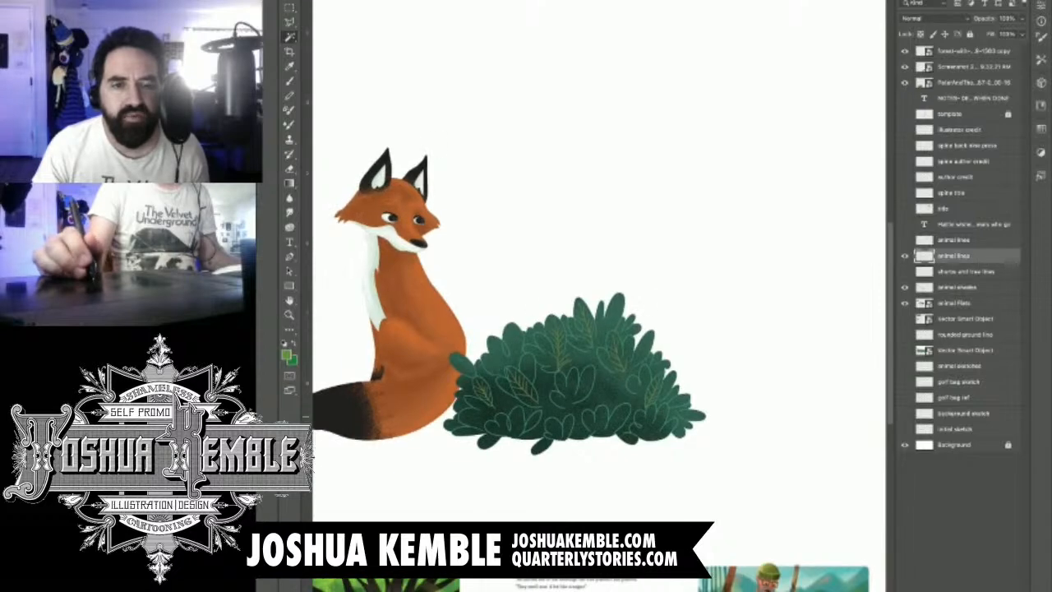
drag(543, 329, 584, 296)
drag(542, 279, 614, 312)
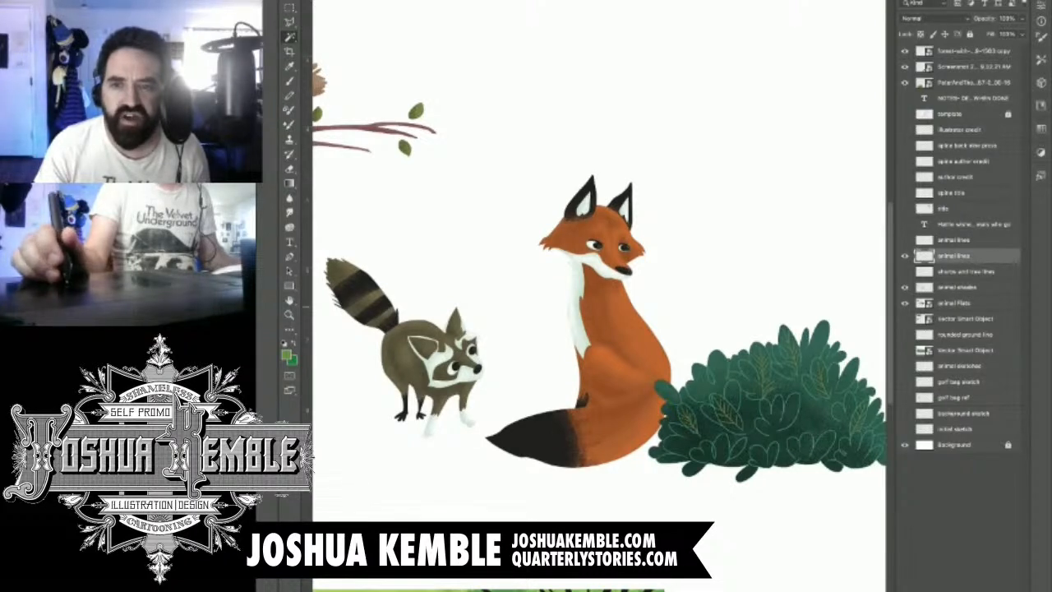
Step: Move the shrubs and tree lines layer below the animal flats and check the animal sketch lines over the fox's head
drag(955, 304, 955, 311)
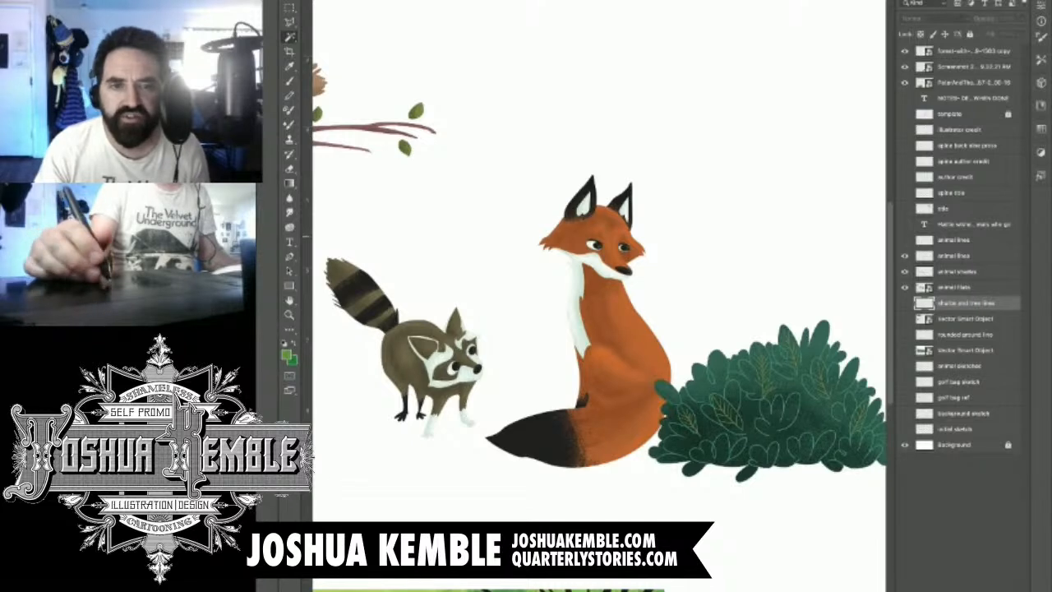
click(906, 239)
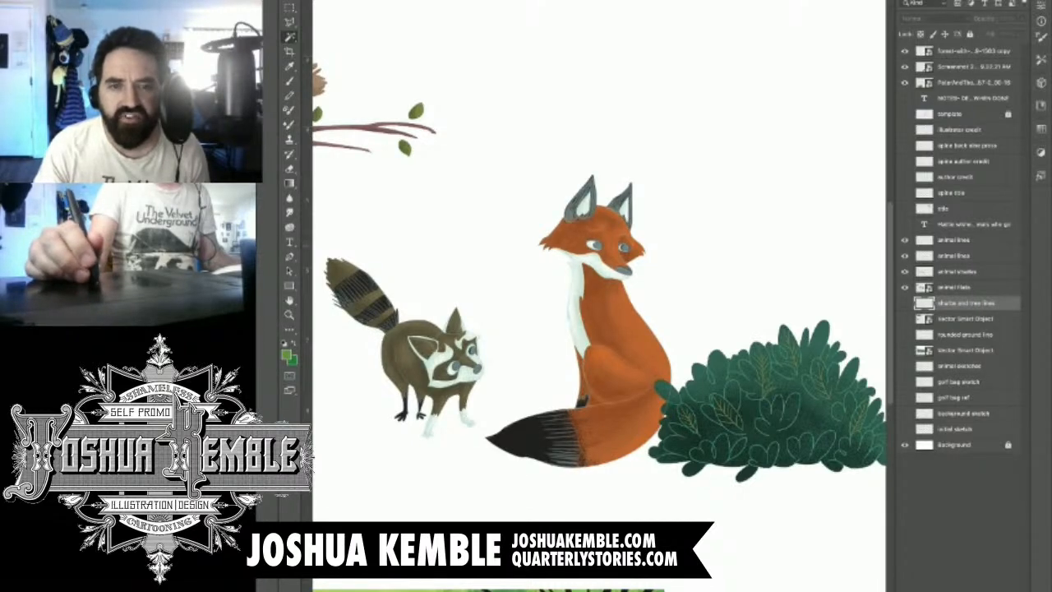
drag(588, 220, 654, 220)
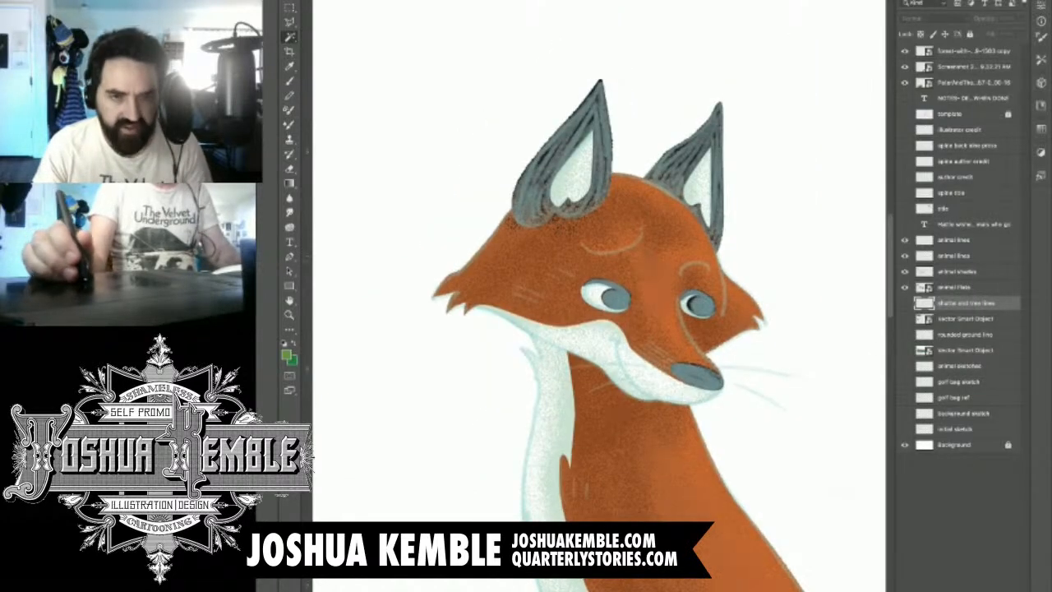
click(906, 240)
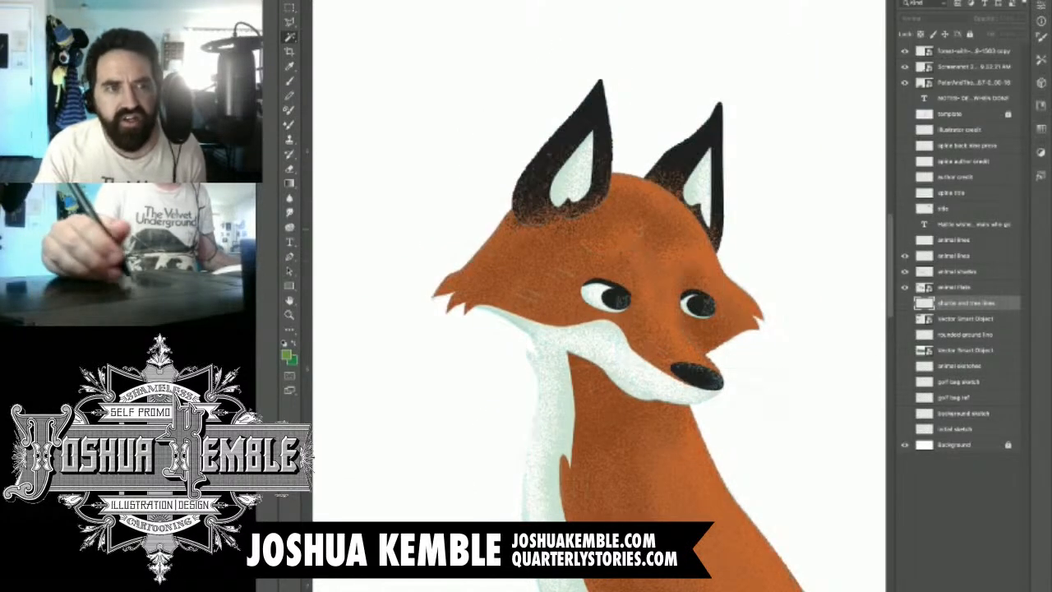
Step: Sample the black of the fox's eye for the brush, show the animal sketch lines and activate the final animal lines layer
key(i)
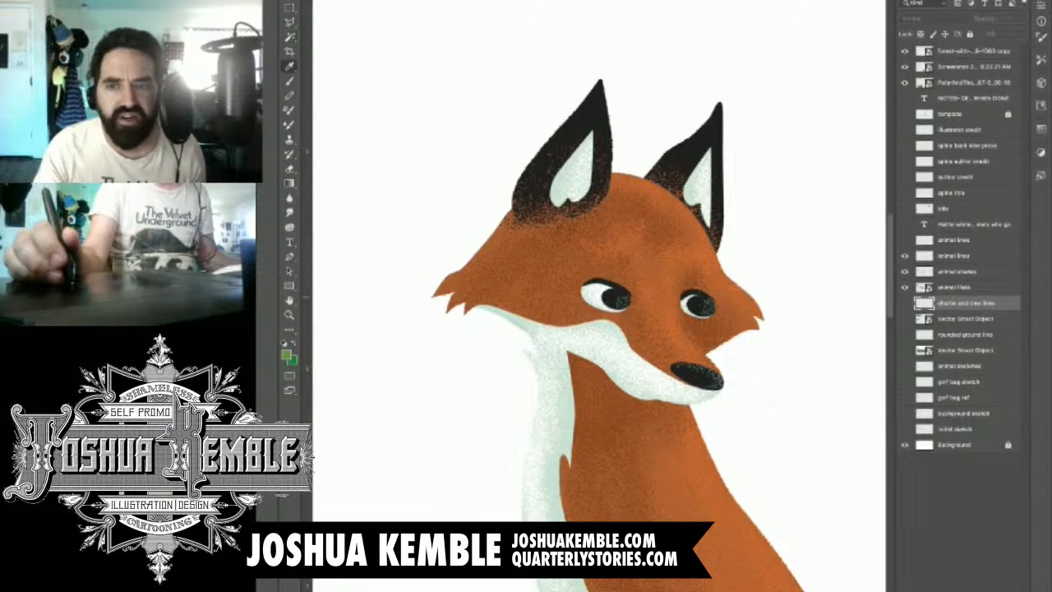
click(618, 291)
key(b)
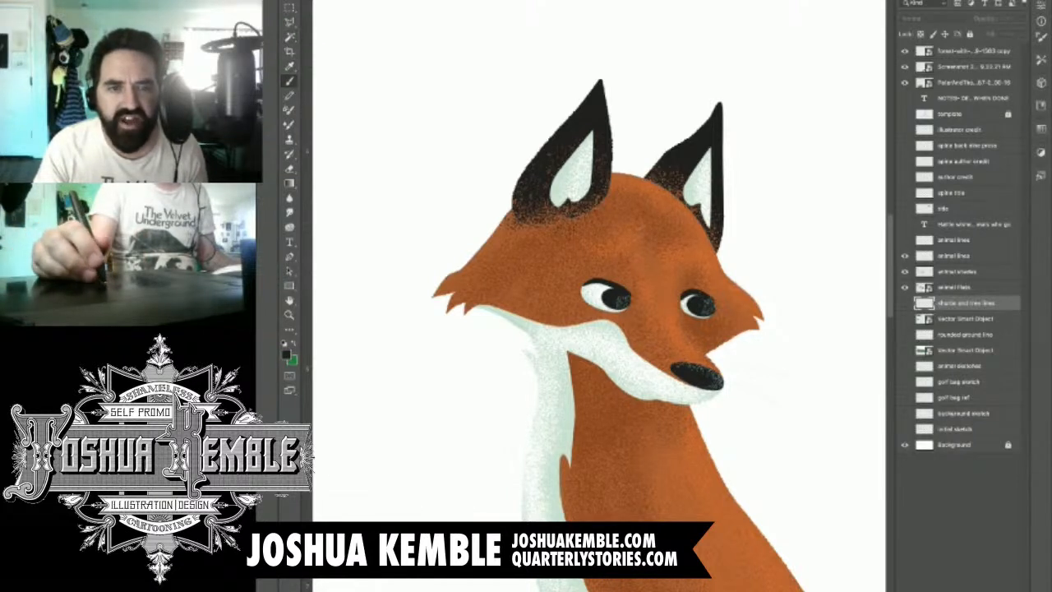
click(905, 240)
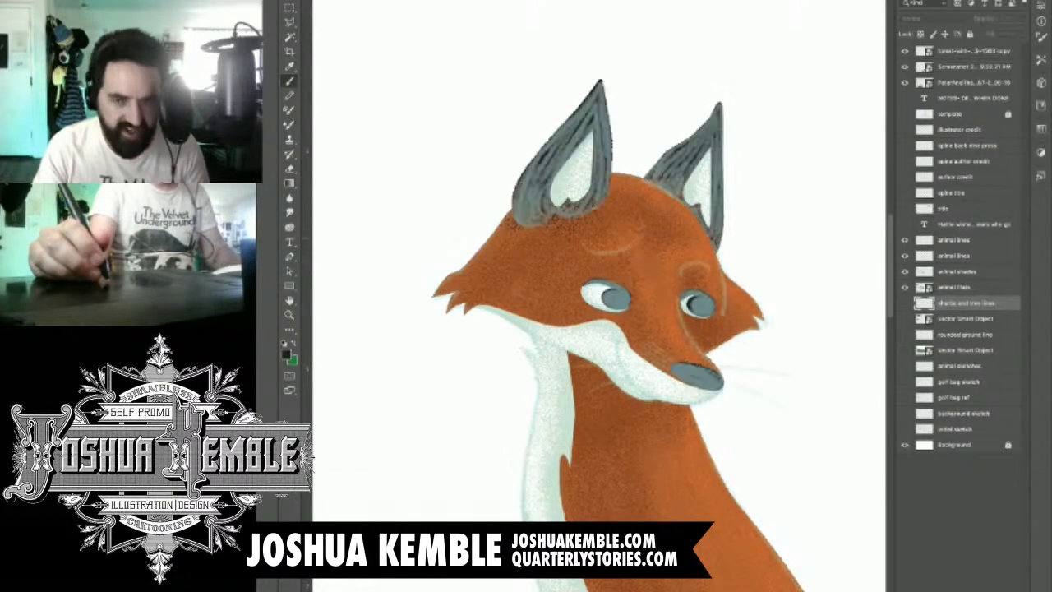
key(super+=)
key(super+=)
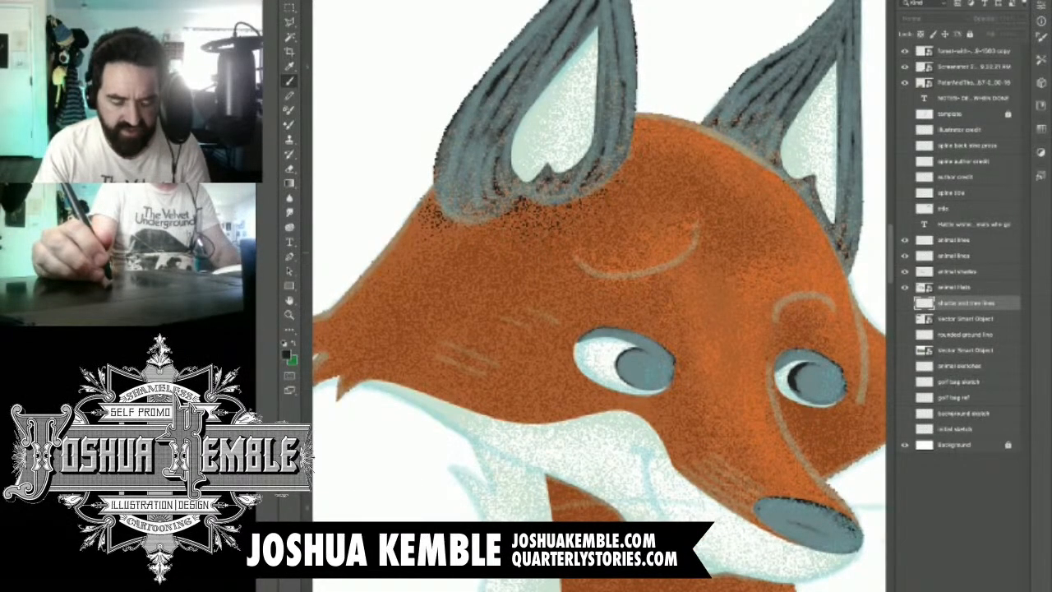
click(955, 256)
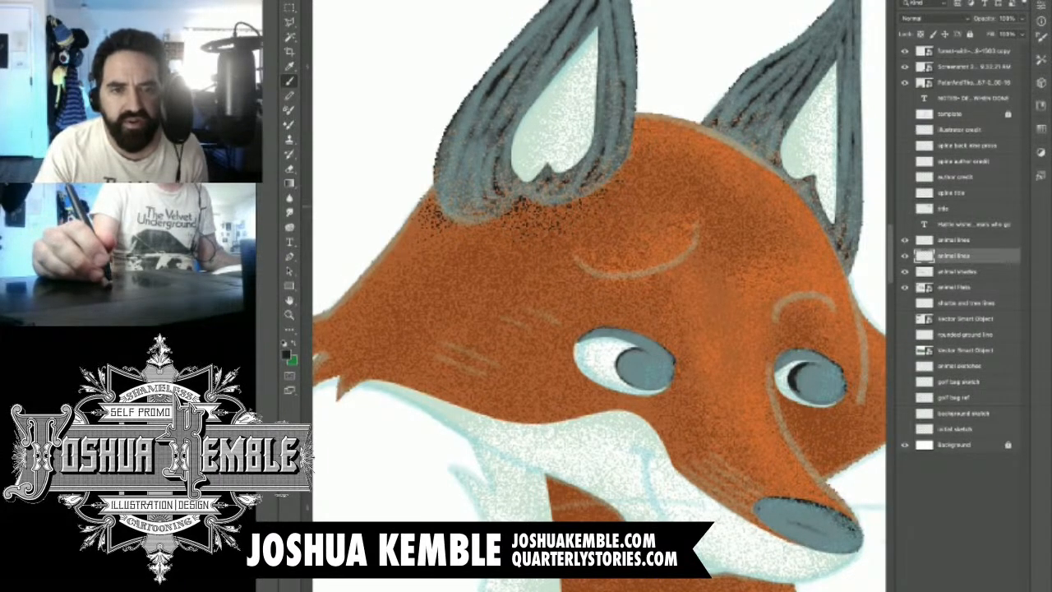
Step: Trace the curved black brow lines above both of the fox's eyes, redoing the strokes that miss the sketch
drag(553, 256, 656, 275)
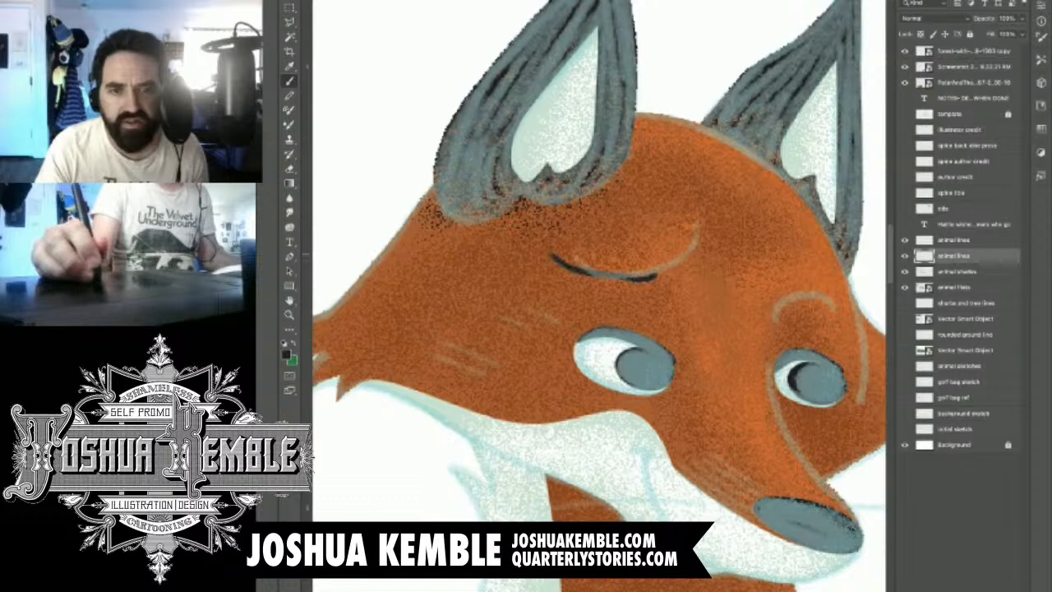
key(ctrl+z)
mouse_move(570, 253)
mouse_down()
mouse_move(625, 276)
mouse_move(668, 272)
mouse_move(696, 244)
mouse_move(700, 216)
mouse_move(605, 150)
mouse_up()
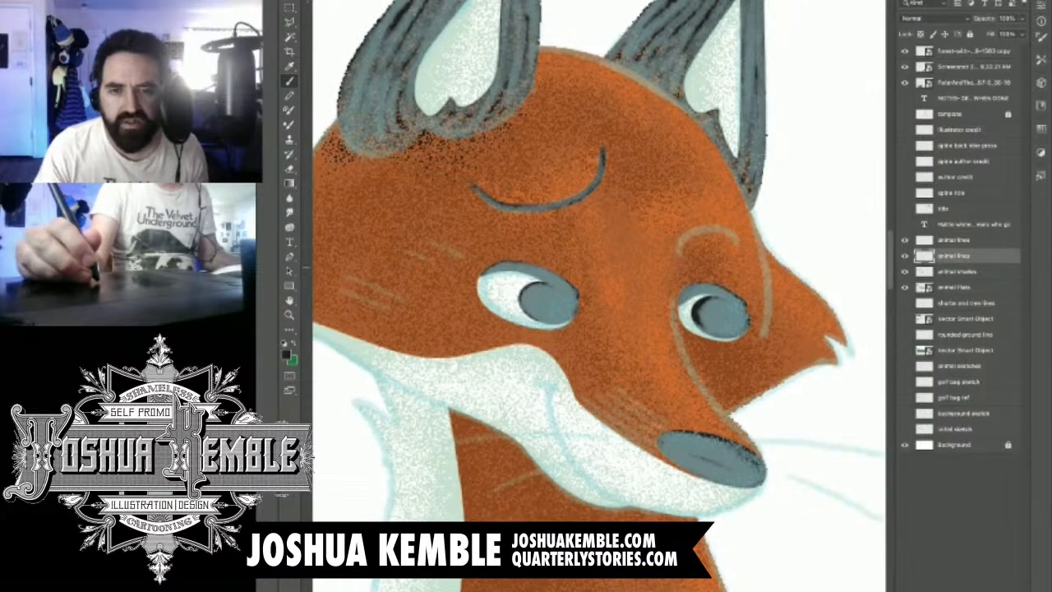
mouse_move(679, 256)
mouse_down()
mouse_move(705, 227)
mouse_move(729, 228)
mouse_move(741, 247)
mouse_up()
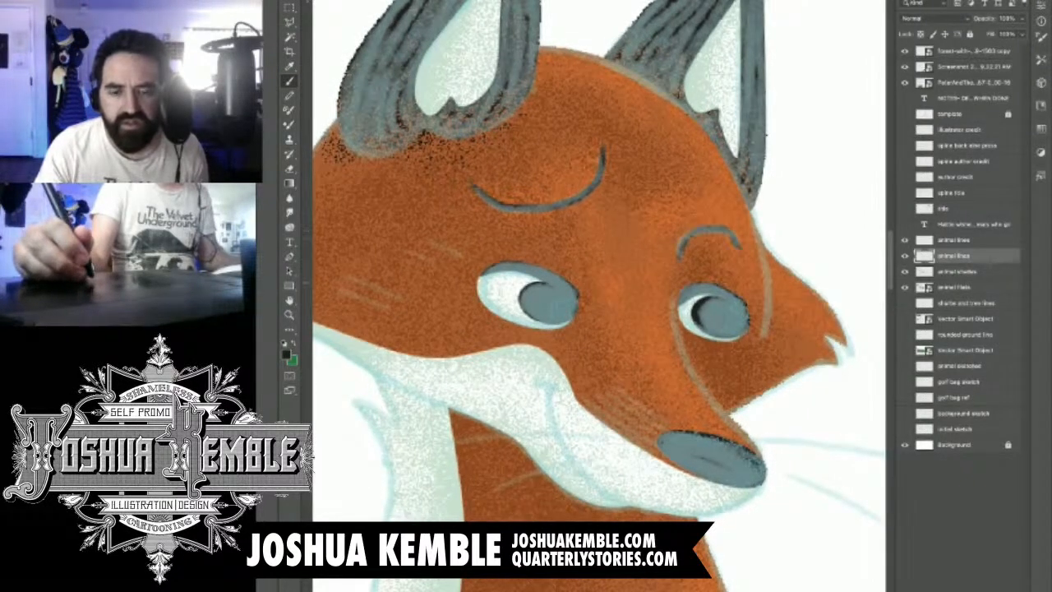
key(ctrl+z)
mouse_move(680, 261)
mouse_down()
mouse_move(697, 232)
mouse_move(720, 230)
mouse_move(744, 249)
mouse_up()
Step: Draw the short parallel black fur strokes along the fox's muzzle behind the nose
drag(674, 329, 651, 250)
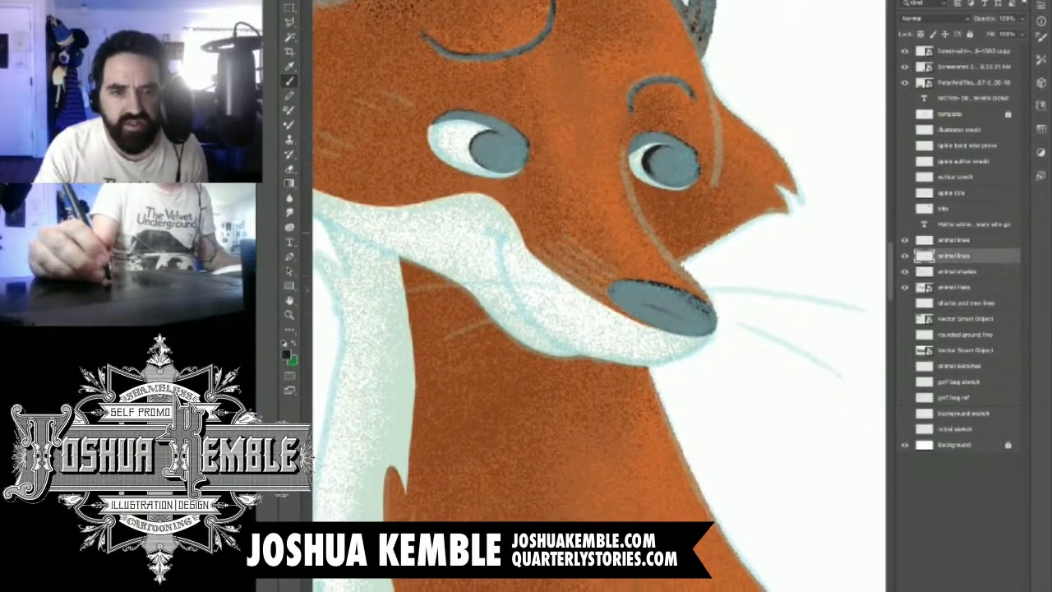
drag(505, 220, 595, 293)
drag(536, 227, 608, 293)
key(super+z)
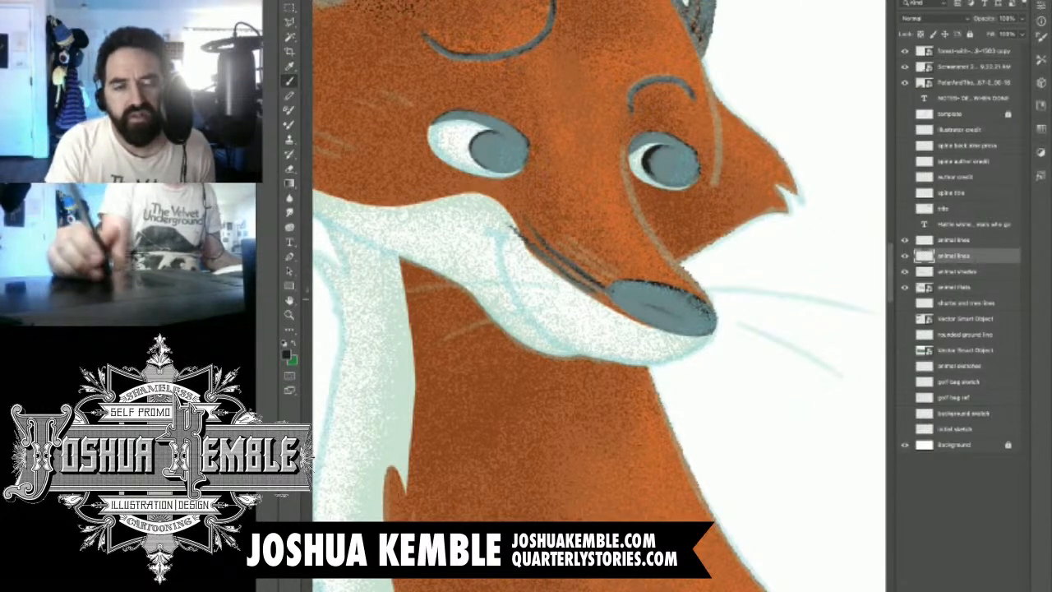
drag(541, 219, 618, 281)
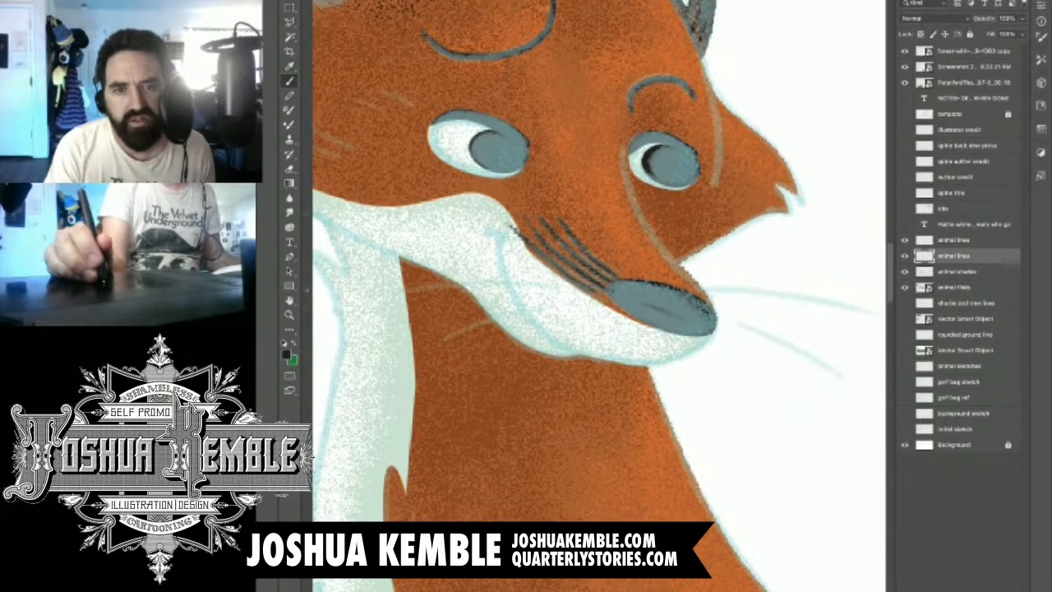
Step: Draw the fox's long black whiskers on both sides of the muzzle, following the sketch
drag(625, 324, 521, 255)
drag(603, 222, 783, 255)
drag(608, 234, 709, 249)
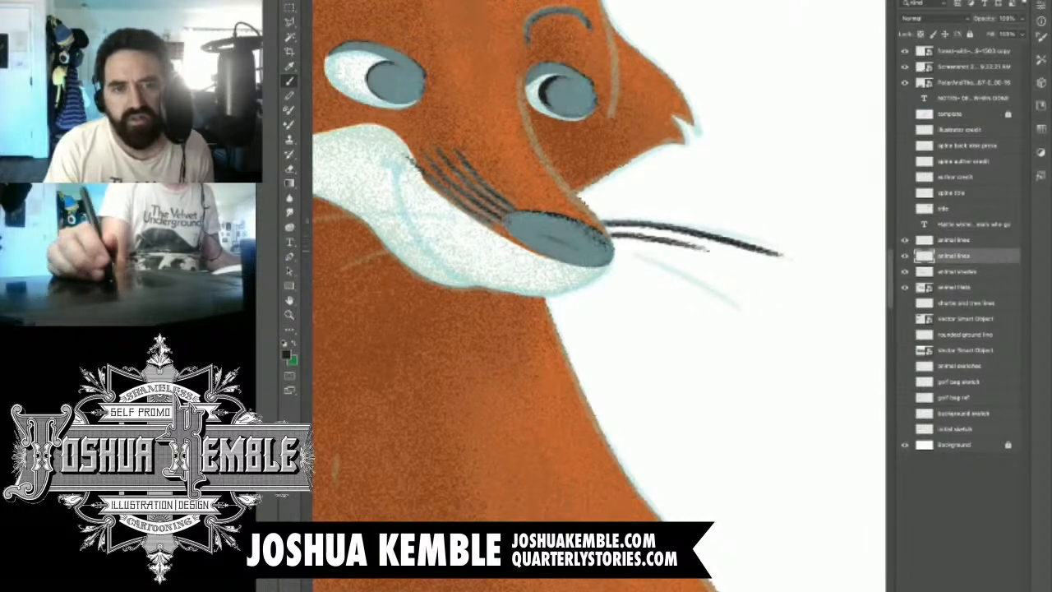
drag(615, 251, 728, 298)
drag(527, 234, 772, 294)
drag(707, 276, 508, 282)
drag(699, 300, 572, 323)
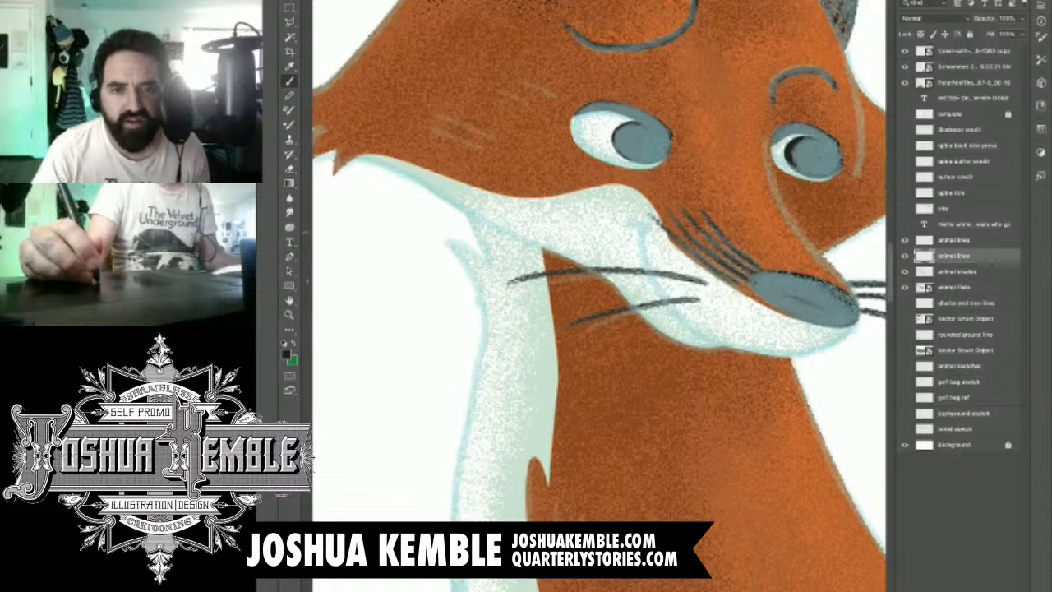
Step: Draw the fox's curved smile line and accent the upper lid and corners of its eyes in black
mouse_move(642, 228)
mouse_down()
mouse_move(648, 268)
mouse_move(682, 319)
mouse_move(760, 355)
mouse_up()
mouse_move(625, 235)
mouse_down()
mouse_move(654, 240)
mouse_move(619, 373)
mouse_up()
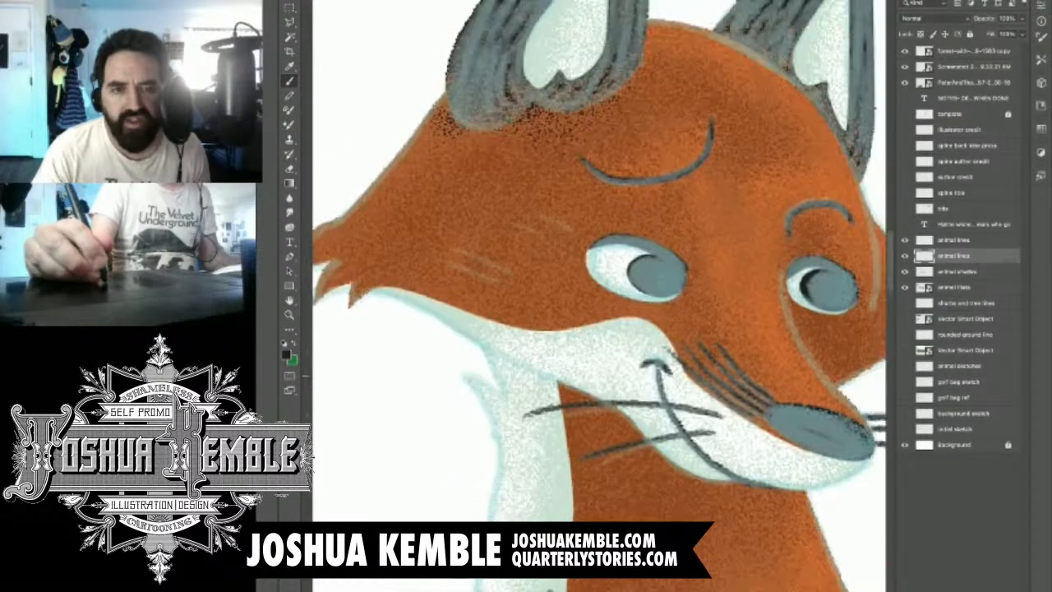
drag(585, 252, 631, 233)
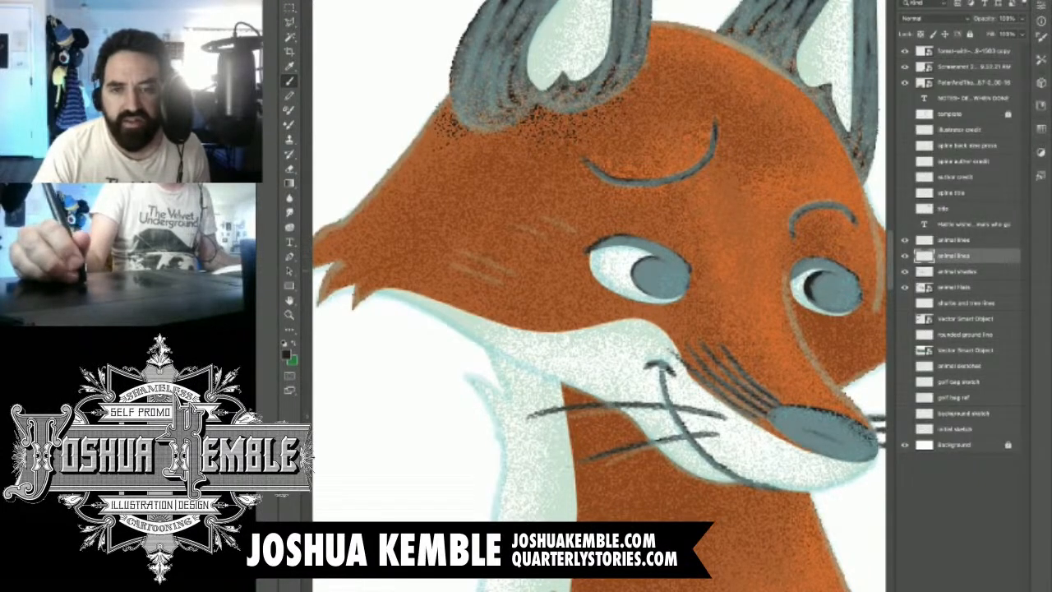
drag(693, 270, 695, 280)
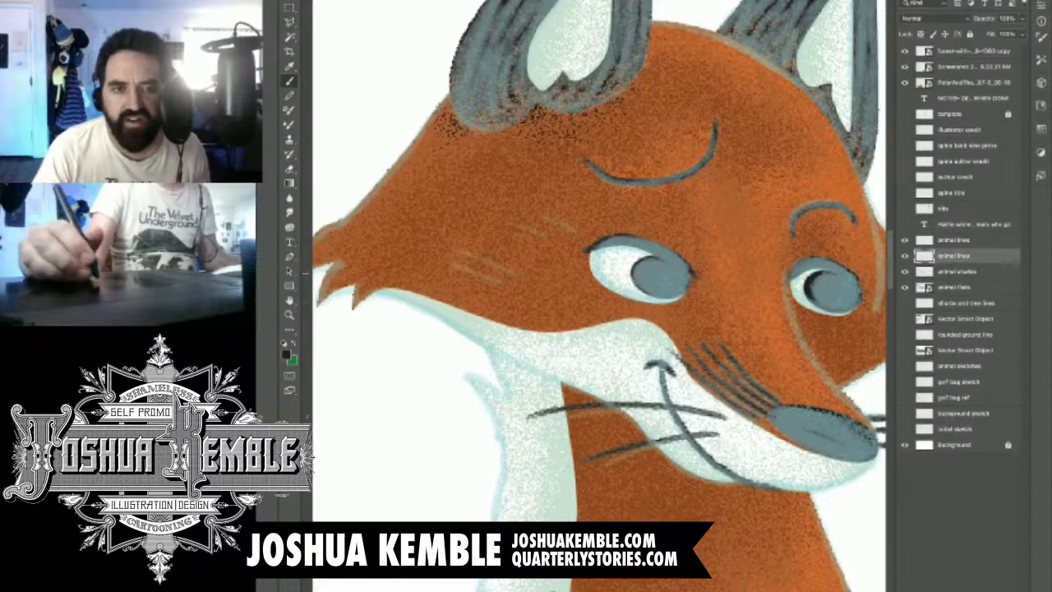
drag(862, 282, 860, 299)
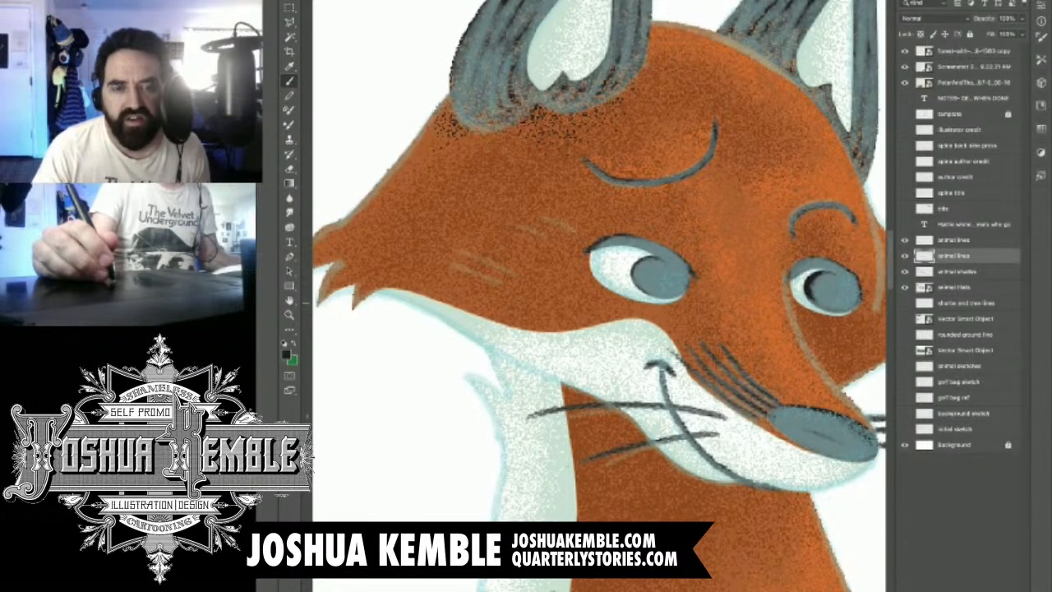
drag(625, 329, 696, 309)
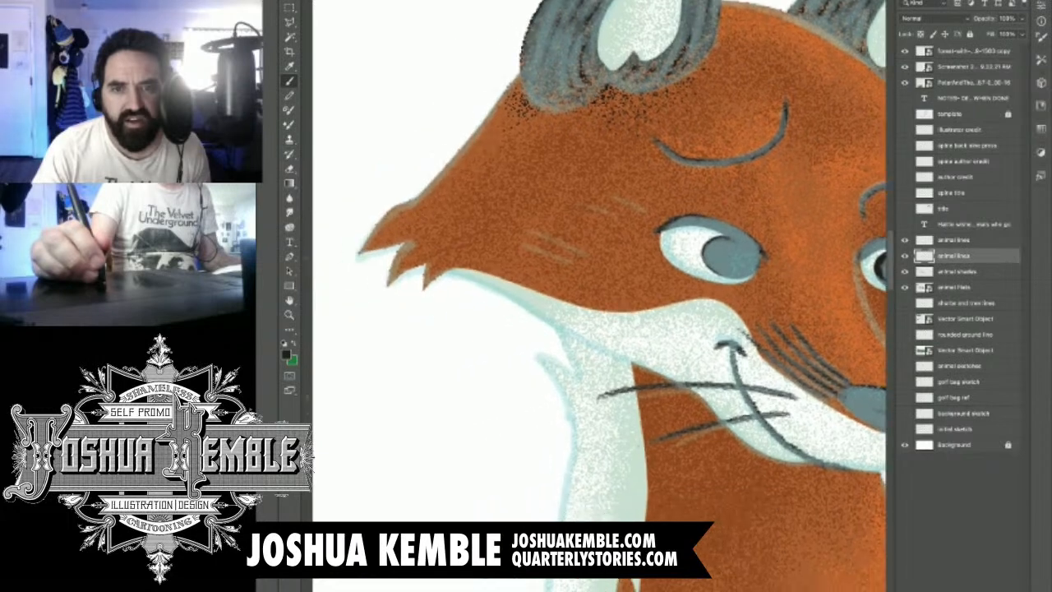
drag(672, 243, 577, 249)
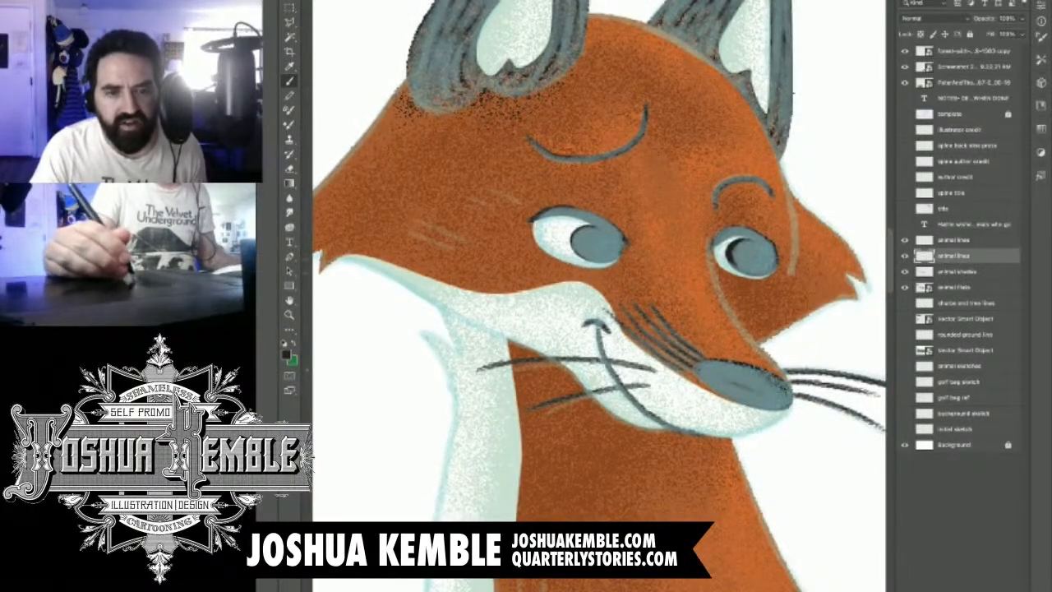
Step: Sample a dark reddish brown from the fox's fur and trace the face contour line beside its far eye
key(i)
click(748, 286)
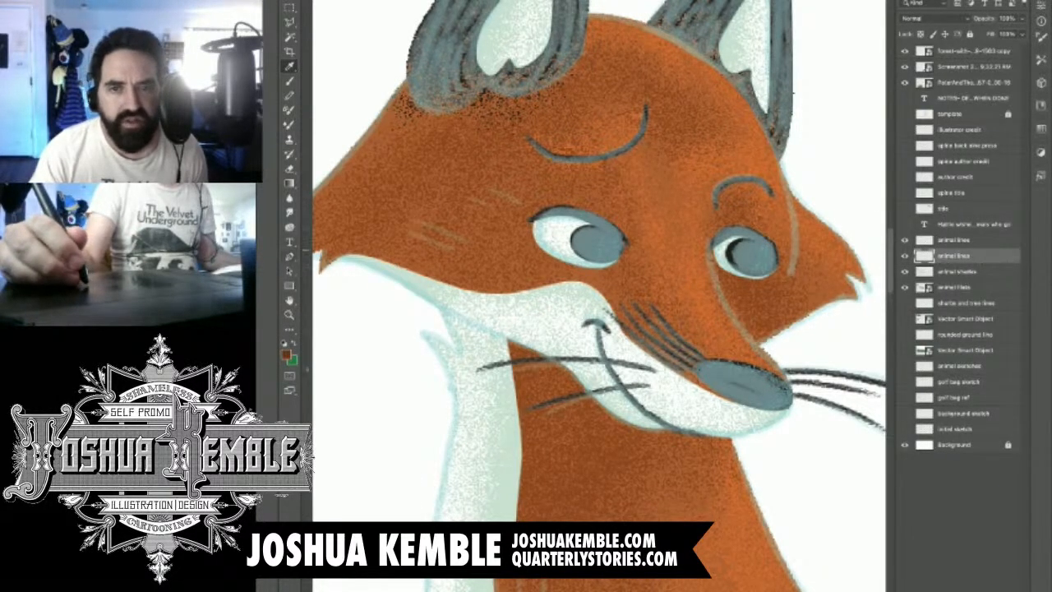
key(b)
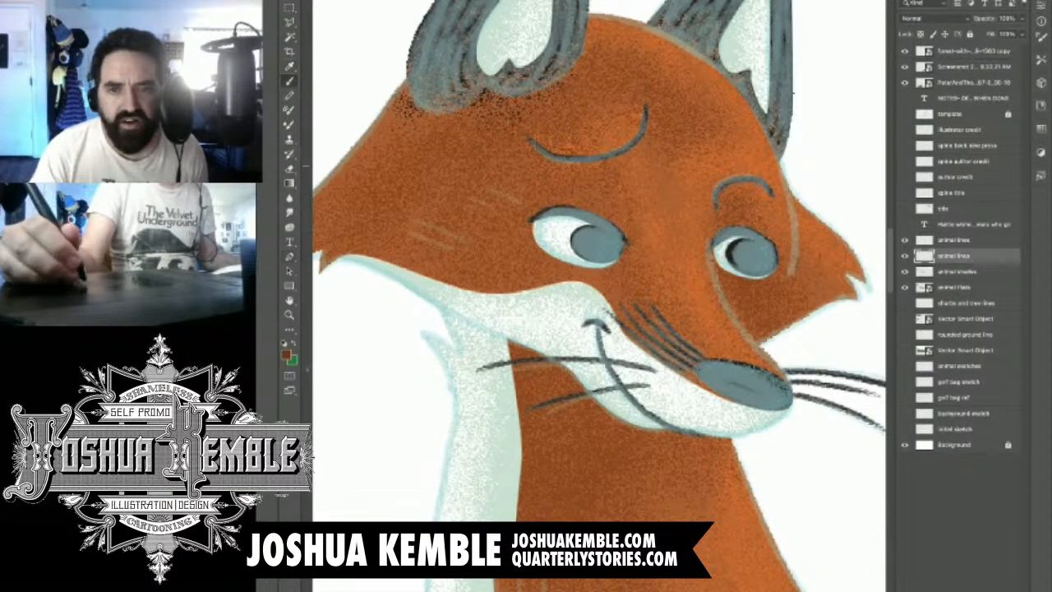
drag(775, 159, 794, 288)
key(ctrl+z)
mouse_move(776, 160)
mouse_down()
mouse_move(796, 237)
mouse_move(791, 294)
mouse_up()
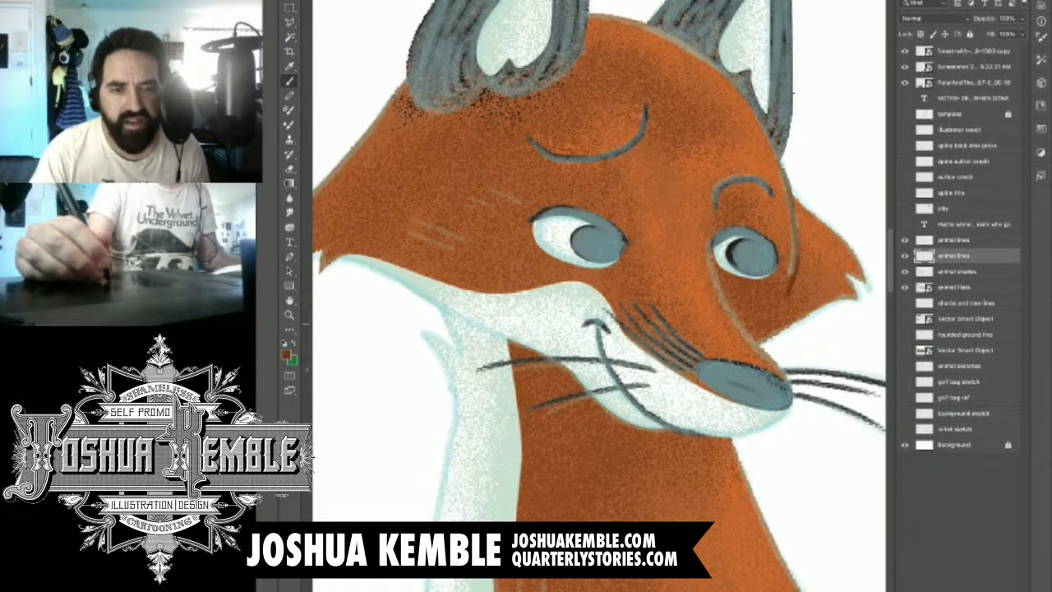
Step: Draw the two pairs of short brown fur strokes on the fox's near cheek
drag(521, 445, 556, 251)
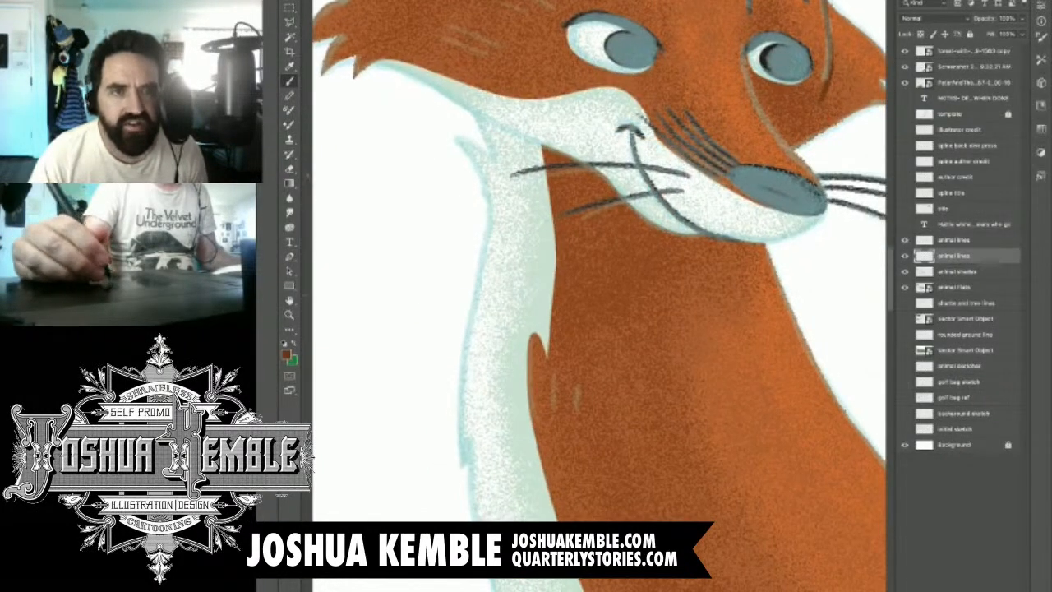
key(ctrl+minus)
key(ctrl+minus)
mouse_move(600, 329)
mouse_down()
mouse_move(559, 214)
mouse_move(558, 259)
mouse_move(586, 329)
mouse_up()
mouse_move(577, 107)
mouse_down()
mouse_move(587, 122)
mouse_move(580, 117)
mouse_up()
drag(439, 170, 531, 200)
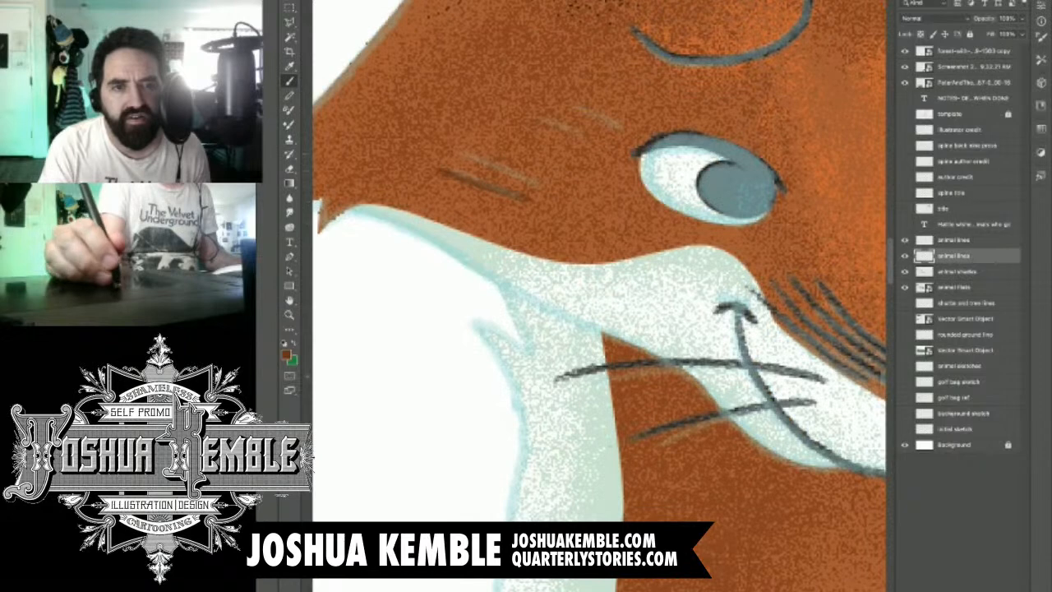
drag(442, 149, 565, 195)
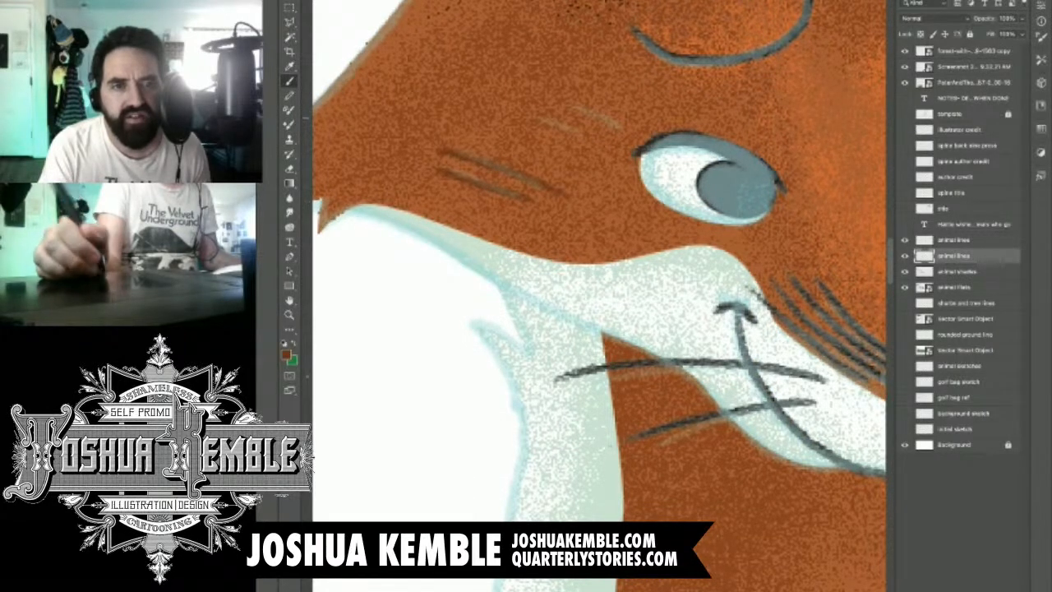
drag(512, 116, 589, 136)
drag(535, 102, 621, 129)
Step: Add brown fur strokes down the fox's neck and across its body above the hind leg
drag(626, 167, 539, 420)
key(super+minus)
key(super+minus)
key(super+minus)
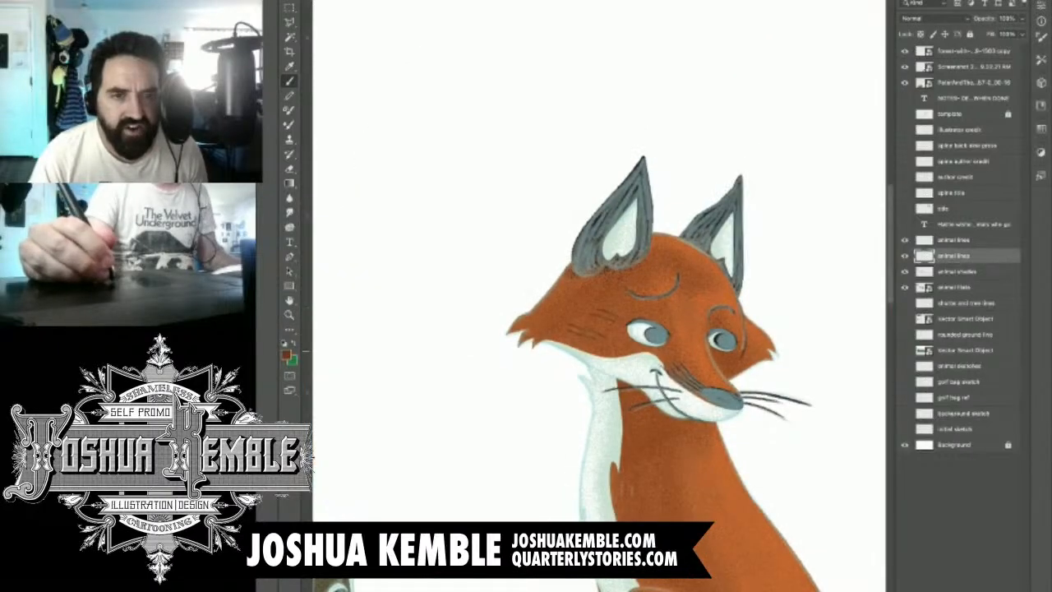
drag(641, 419, 561, 174)
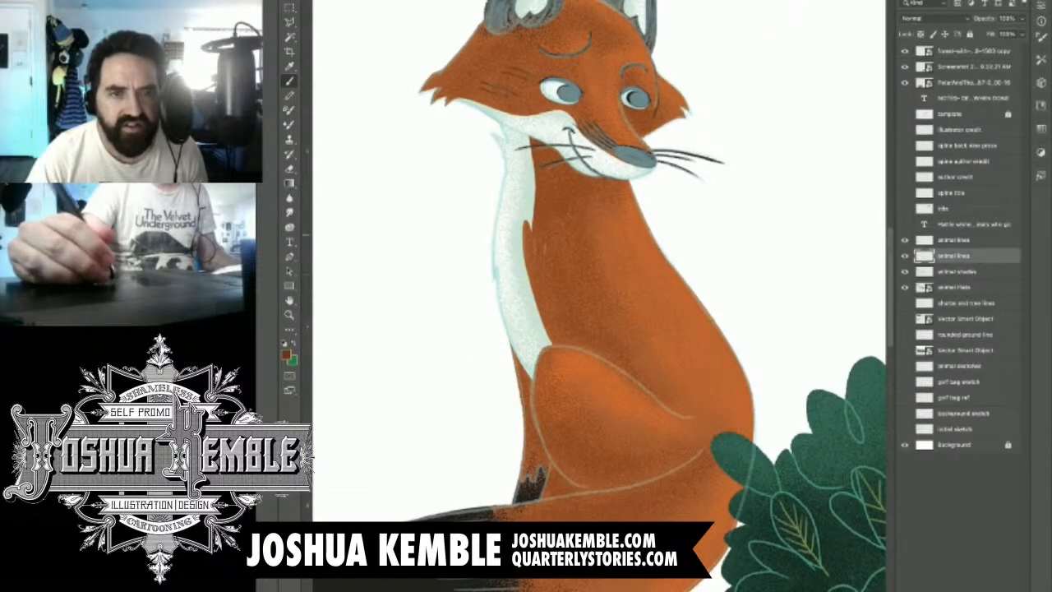
mouse_move(536, 237)
mouse_down()
mouse_move(536, 271)
mouse_move(540, 263)
mouse_up()
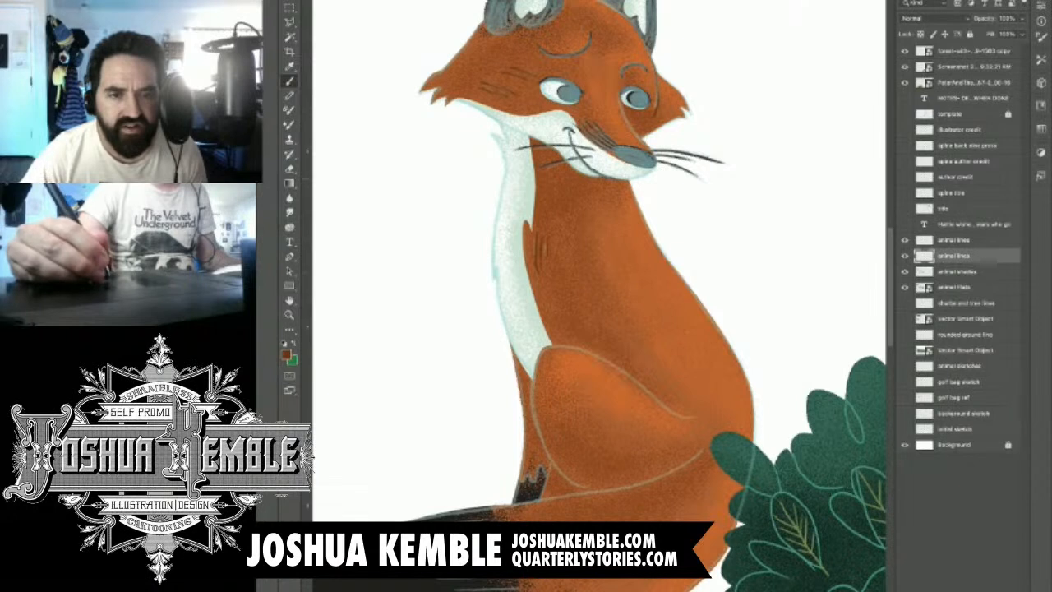
drag(554, 184, 554, 211)
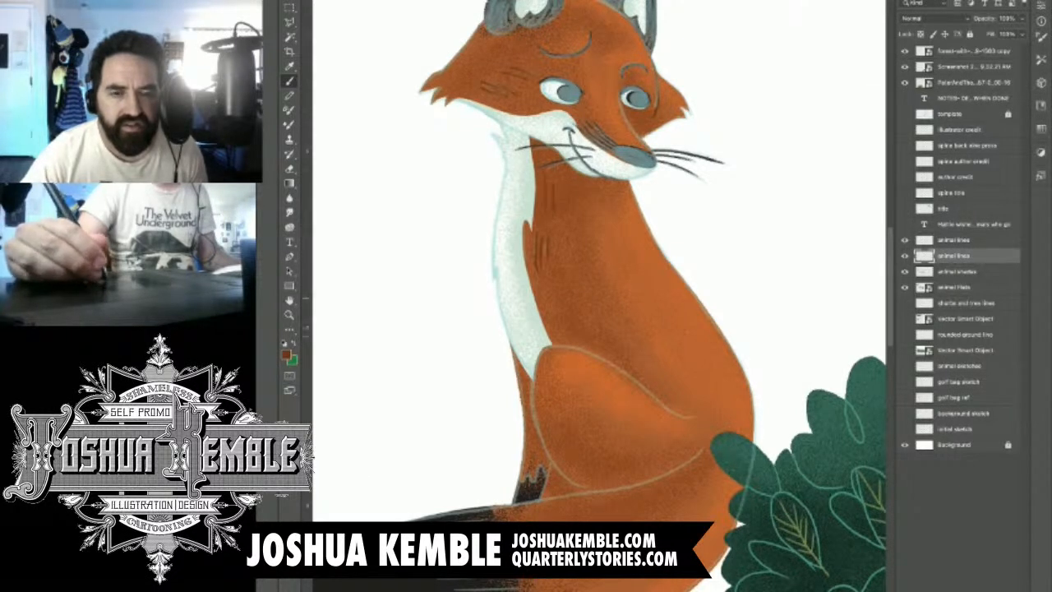
mouse_move(556, 297)
mouse_down()
mouse_move(563, 316)
mouse_move(629, 336)
mouse_move(652, 383)
mouse_up()
drag(663, 302, 691, 395)
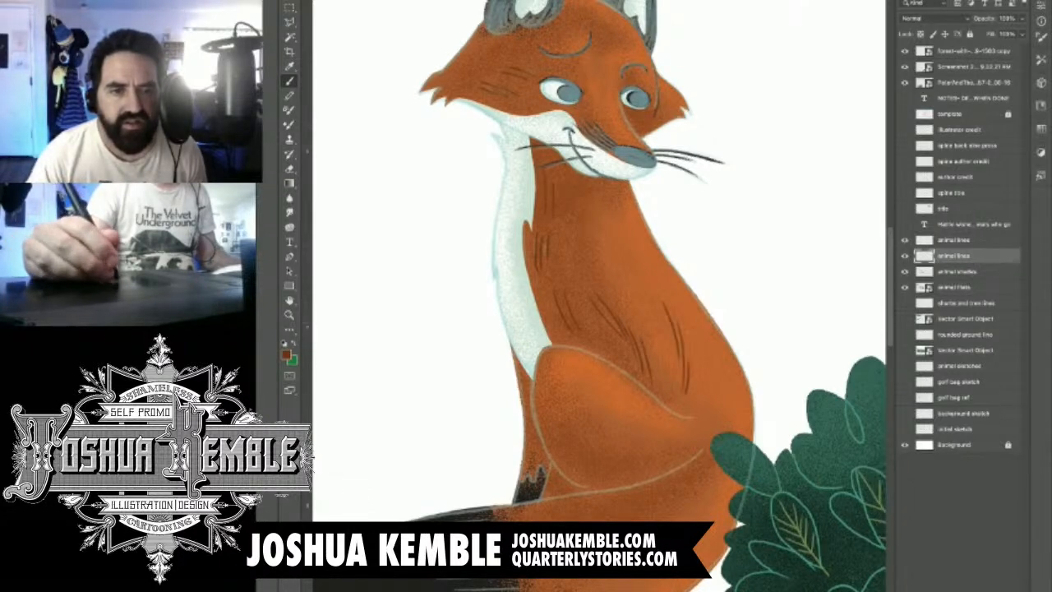
drag(633, 362, 594, 251)
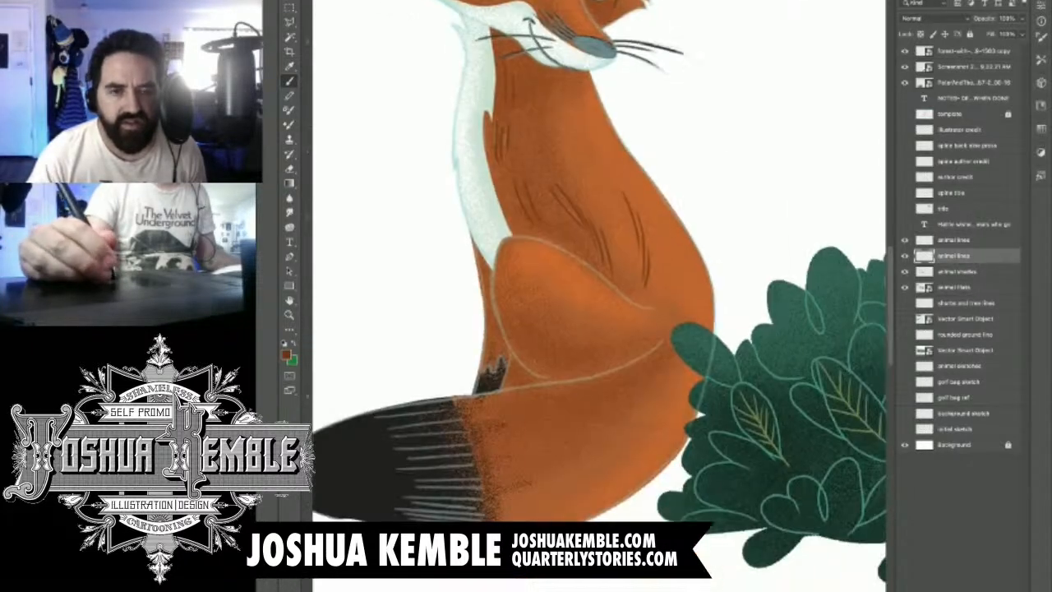
Step: Draw short curved brown fur strokes across the fox's hind leg, along its front, middle and lower edge
drag(510, 312, 577, 314)
drag(497, 205, 508, 291)
mouse_move(508, 251)
mouse_down()
mouse_move(521, 353)
mouse_move(586, 229)
mouse_up()
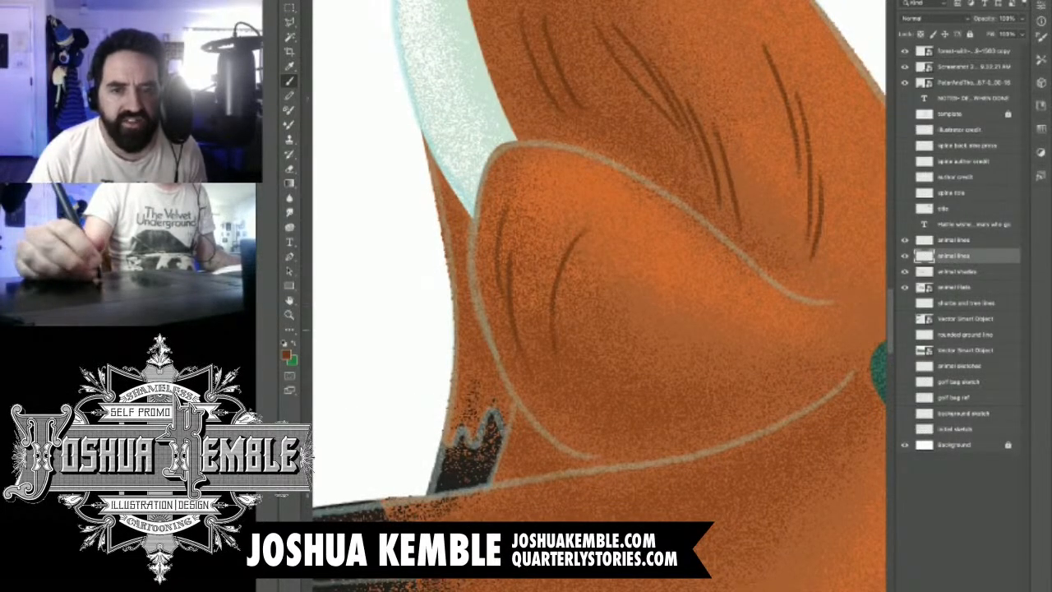
drag(562, 311, 599, 247)
drag(658, 278, 822, 339)
drag(652, 378, 778, 357)
drag(606, 409, 676, 397)
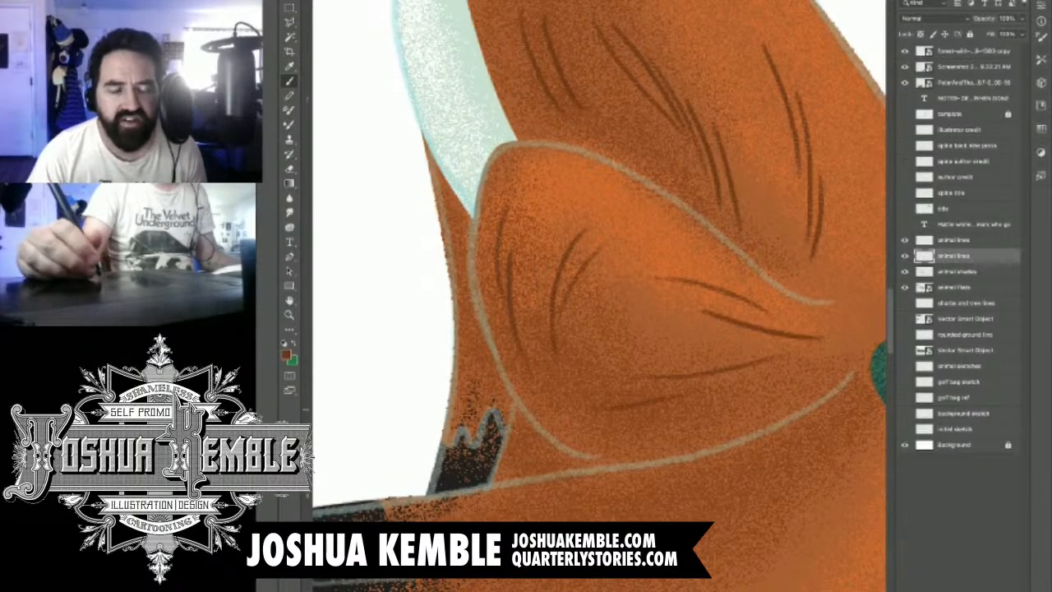
drag(559, 417, 702, 429)
drag(588, 436, 669, 445)
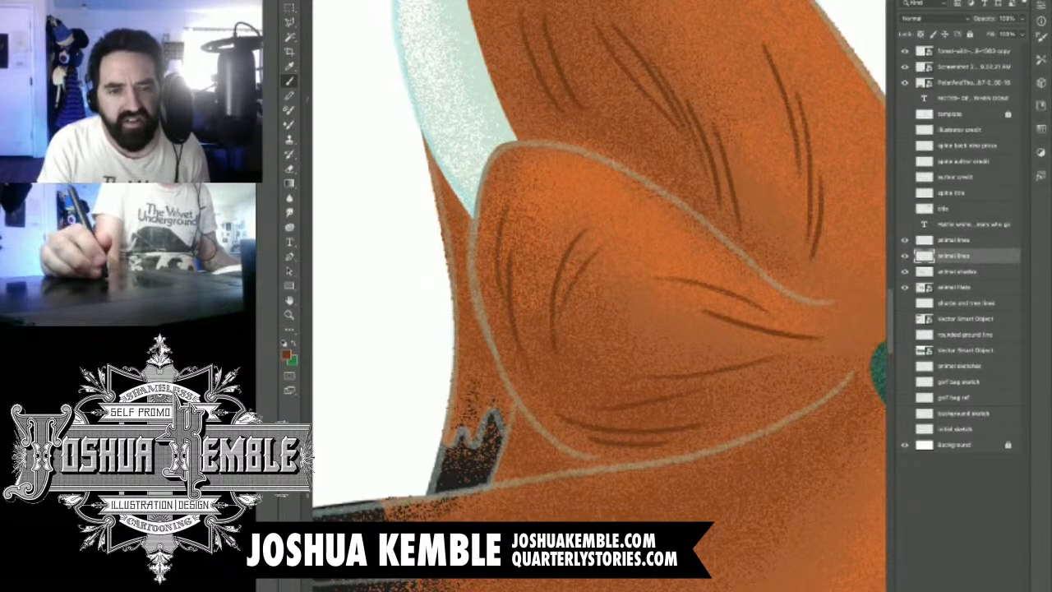
Step: Trace the curved outline of the fox's hind leg in brown over the sketch line
key(ctrl+0)
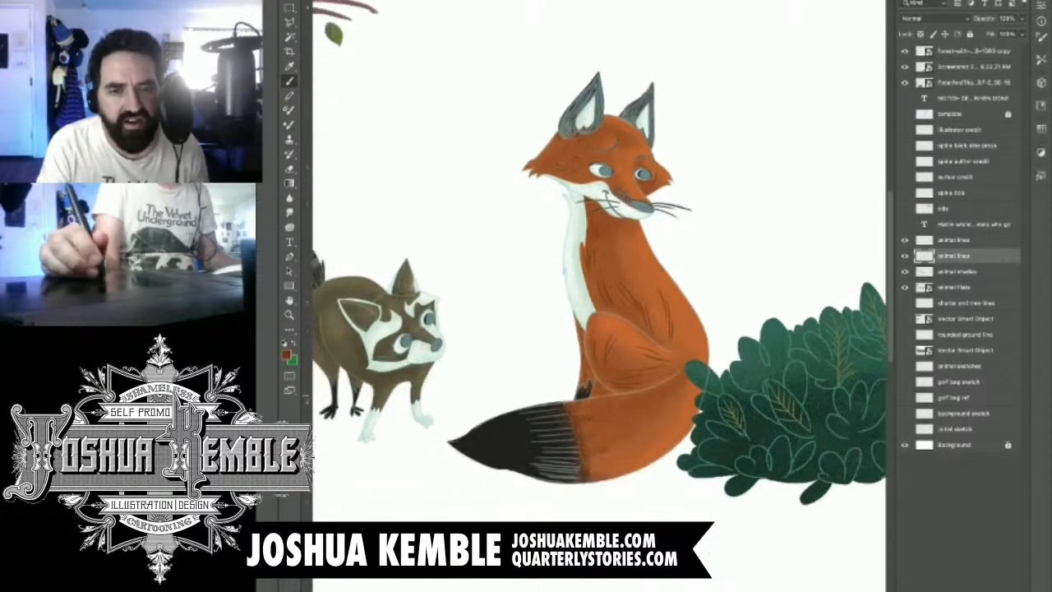
mouse_move(585, 434)
mouse_down()
mouse_move(629, 427)
mouse_move(583, 428)
mouse_up()
drag(641, 362, 558, 379)
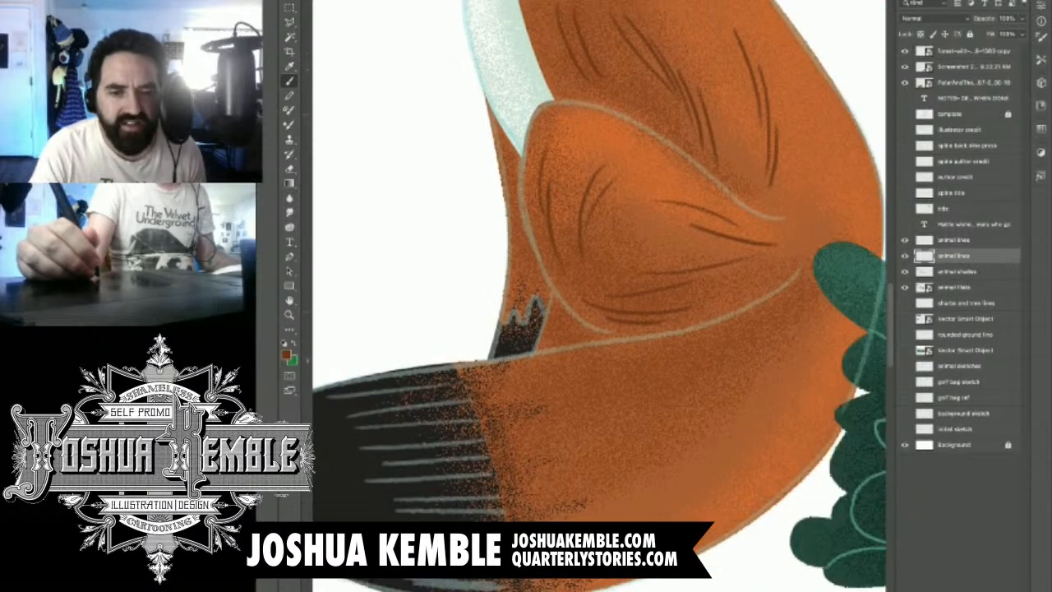
drag(523, 164, 562, 165)
drag(542, 246, 528, 311)
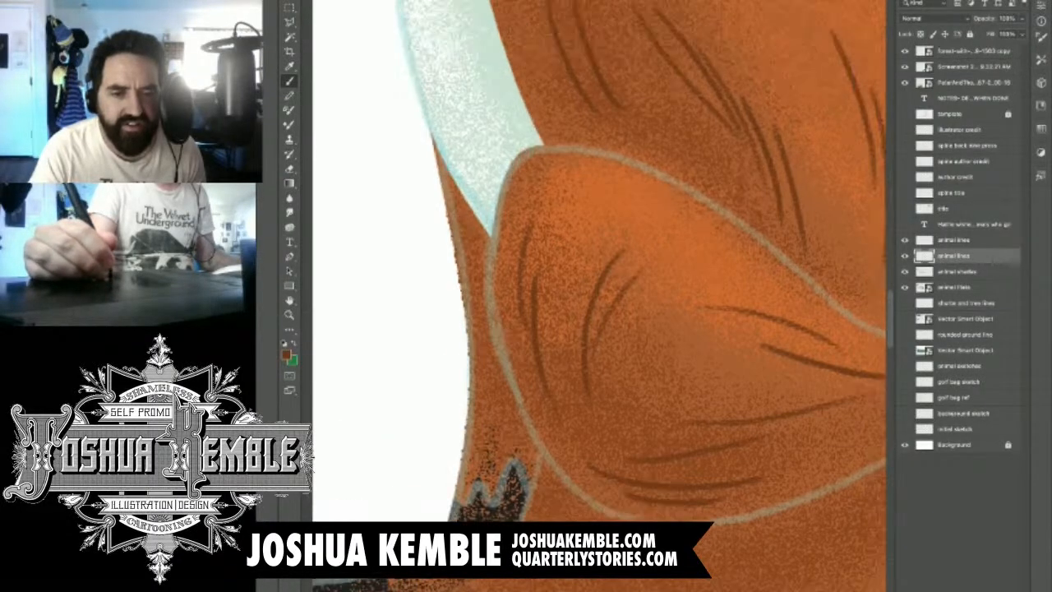
mouse_move(614, 514)
mouse_down()
mouse_move(634, 520)
mouse_move(562, 475)
mouse_move(501, 345)
mouse_move(492, 247)
mouse_move(512, 166)
mouse_move(565, 147)
mouse_move(616, 157)
mouse_move(740, 224)
mouse_move(823, 294)
mouse_move(577, 245)
mouse_move(699, 288)
mouse_up()
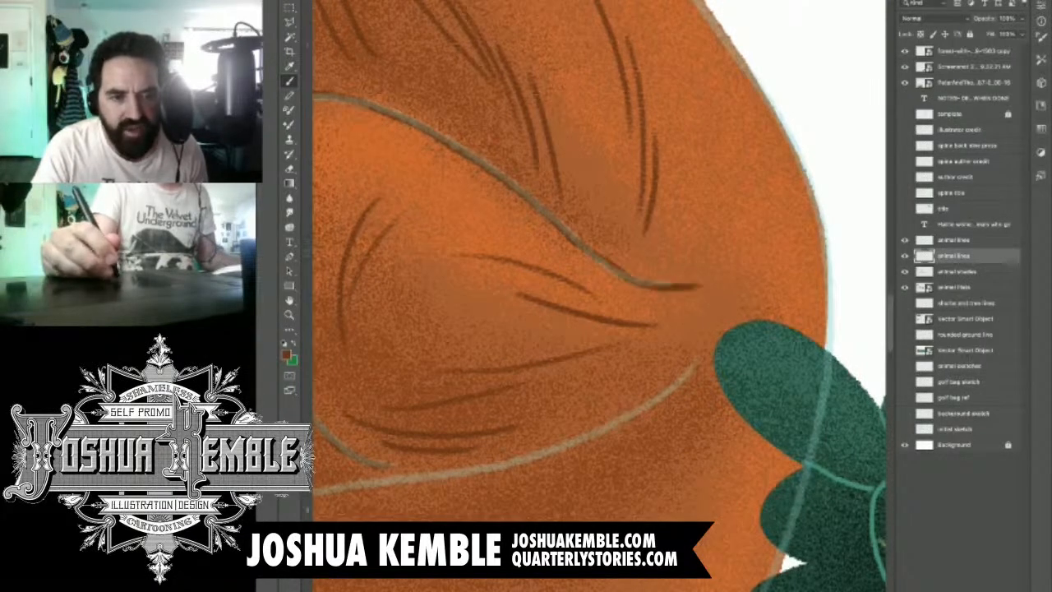
drag(575, 312, 750, 263)
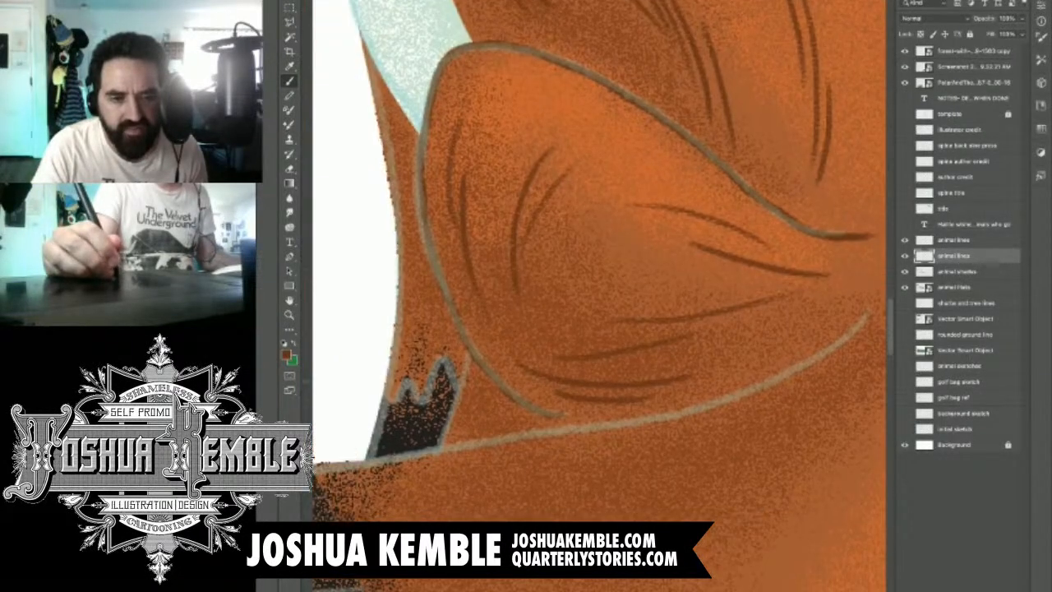
Step: Add the brown edge line and fur strokes on the fox's front leg where the orange meets the black foot
drag(468, 350, 437, 446)
mouse_move(413, 333)
mouse_down()
mouse_move(398, 385)
mouse_move(418, 397)
mouse_up()
drag(450, 338, 420, 434)
Step: Draw a column of long brown fur strokes across the transition between the tail's black tip and orange fur
mouse_move(527, 395)
mouse_down()
mouse_move(674, 223)
mouse_move(692, 168)
mouse_move(688, 102)
mouse_up()
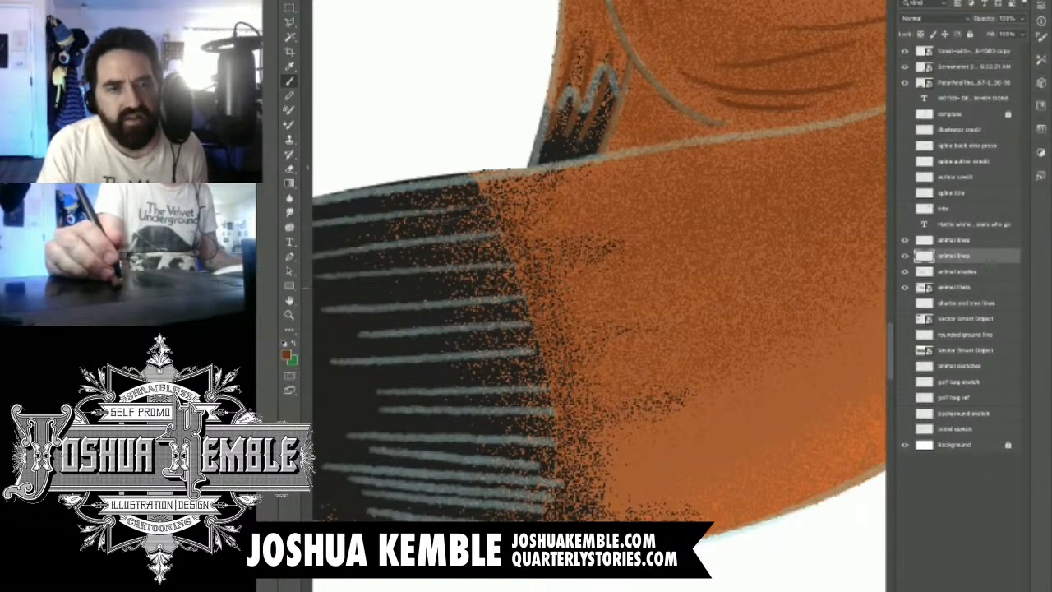
drag(432, 286, 609, 275)
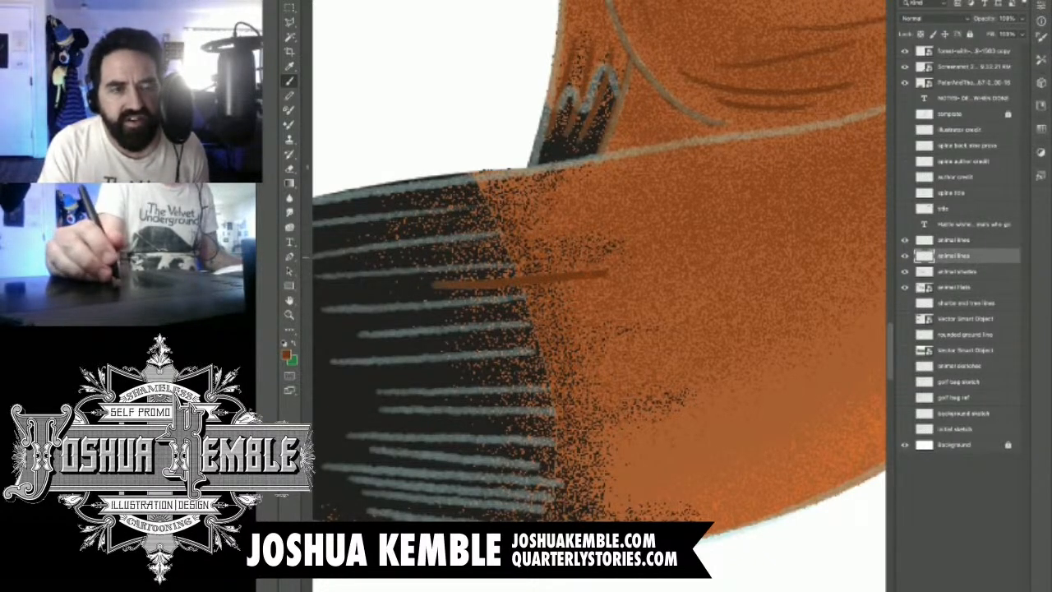
key(ctrl+z)
drag(418, 260, 654, 231)
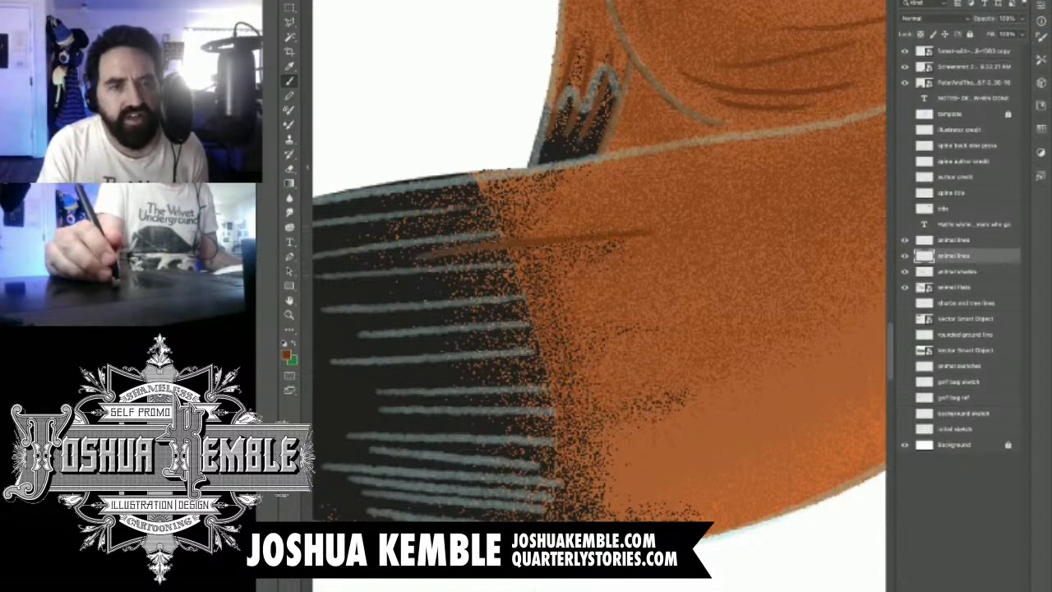
drag(406, 231, 594, 205)
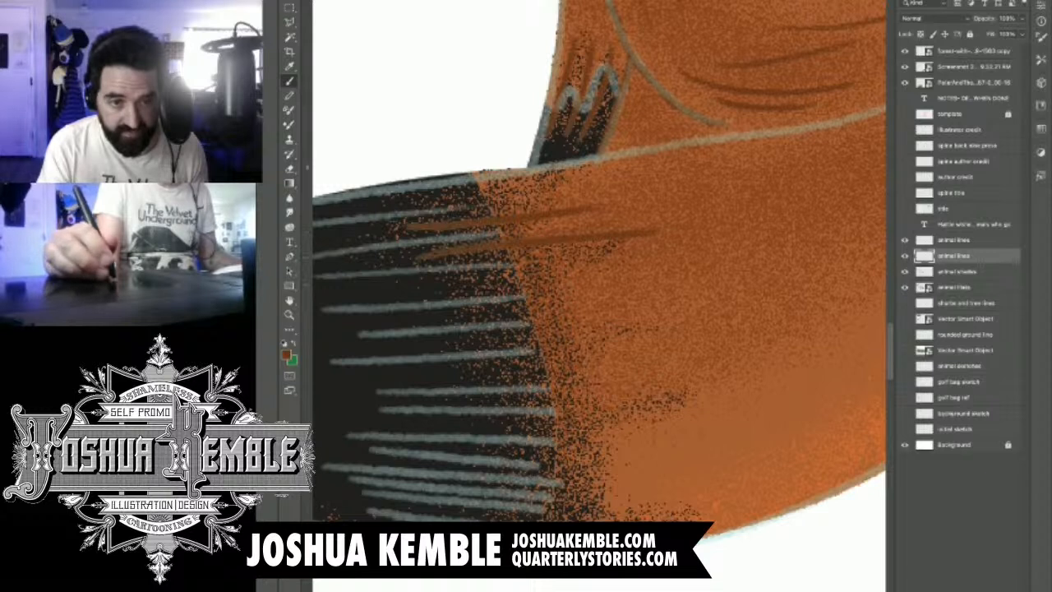
drag(452, 287, 631, 263)
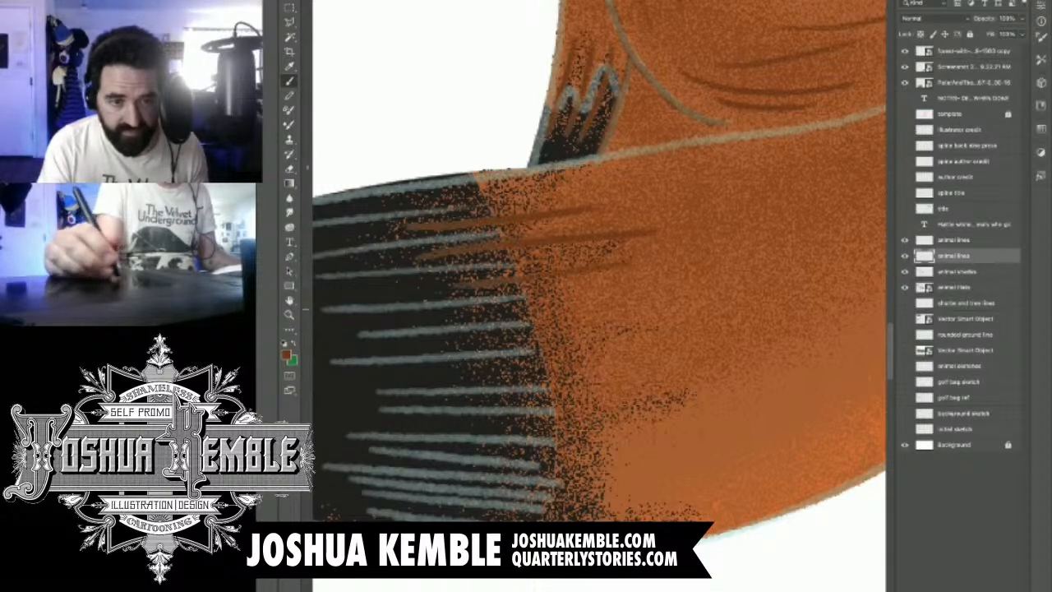
drag(476, 320, 632, 295)
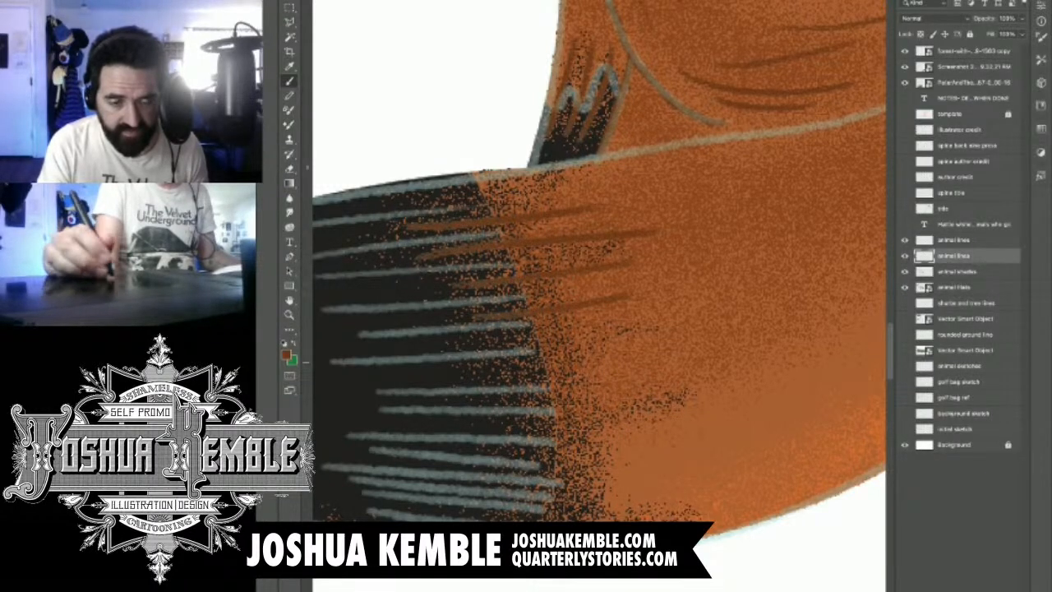
drag(387, 375, 636, 345)
drag(398, 399, 631, 382)
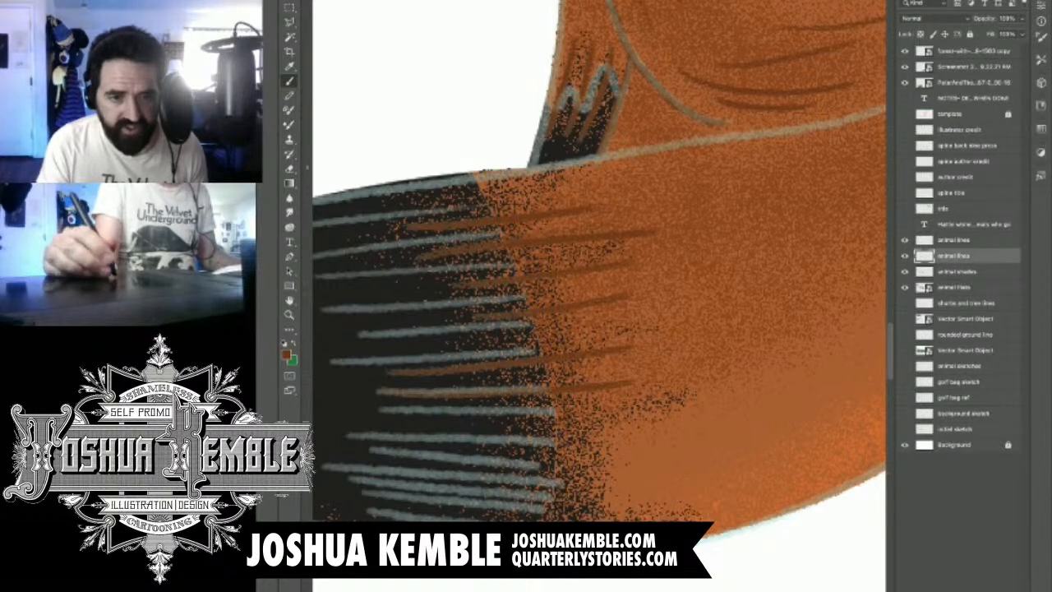
drag(470, 435, 651, 421)
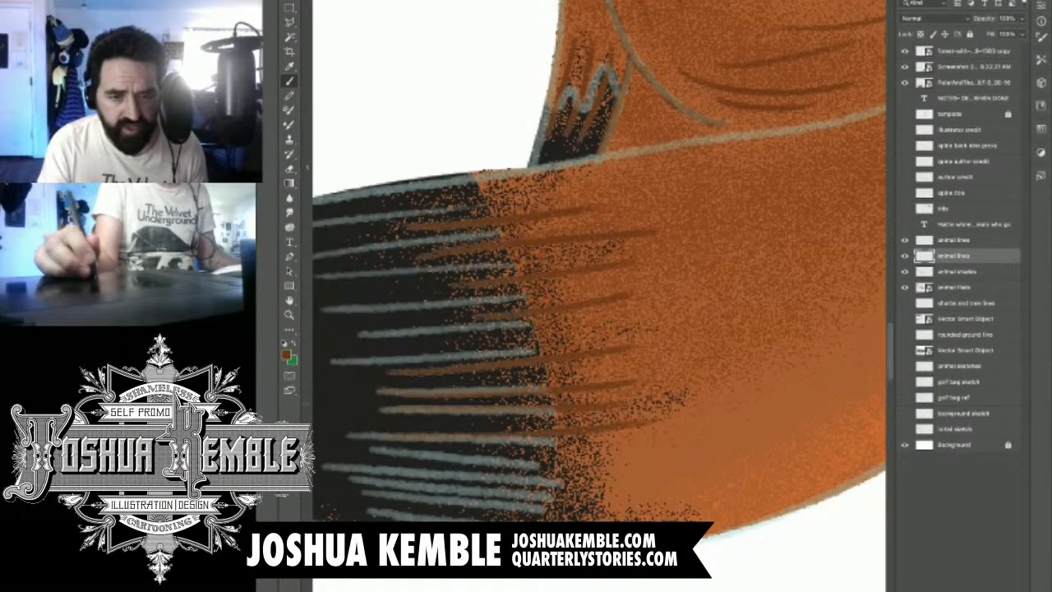
drag(499, 460, 654, 452)
drag(423, 477, 662, 472)
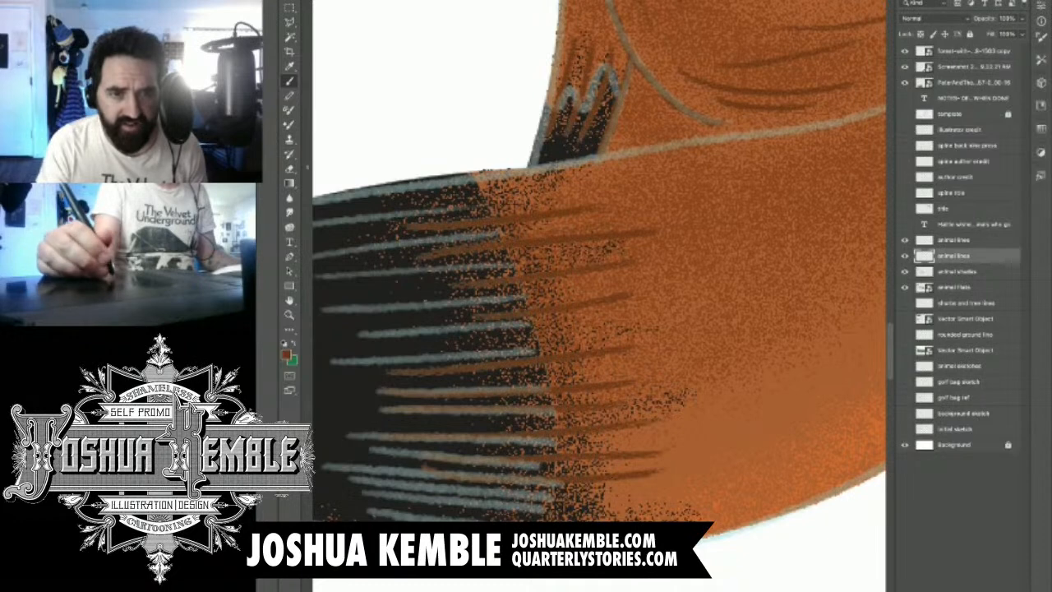
mouse_move(440, 509)
mouse_down()
mouse_move(678, 499)
mouse_move(642, 508)
mouse_up()
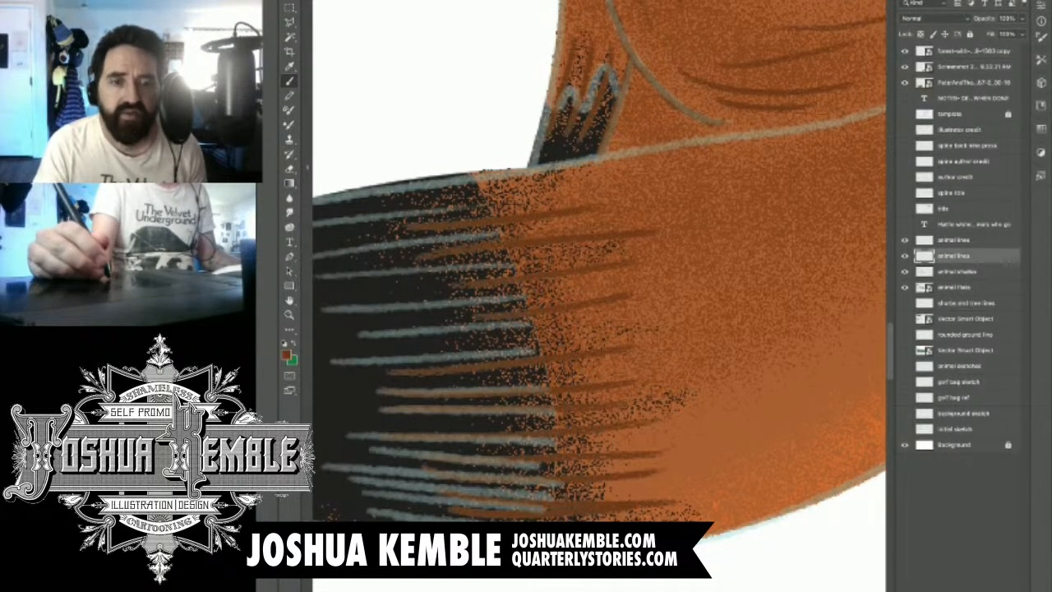
Step: Add pairs of long brown fur strokes following the curve of the tail's orange part
drag(625, 312, 411, 329)
drag(467, 493, 650, 421)
drag(500, 510, 666, 436)
drag(548, 423, 719, 335)
drag(592, 376, 709, 306)
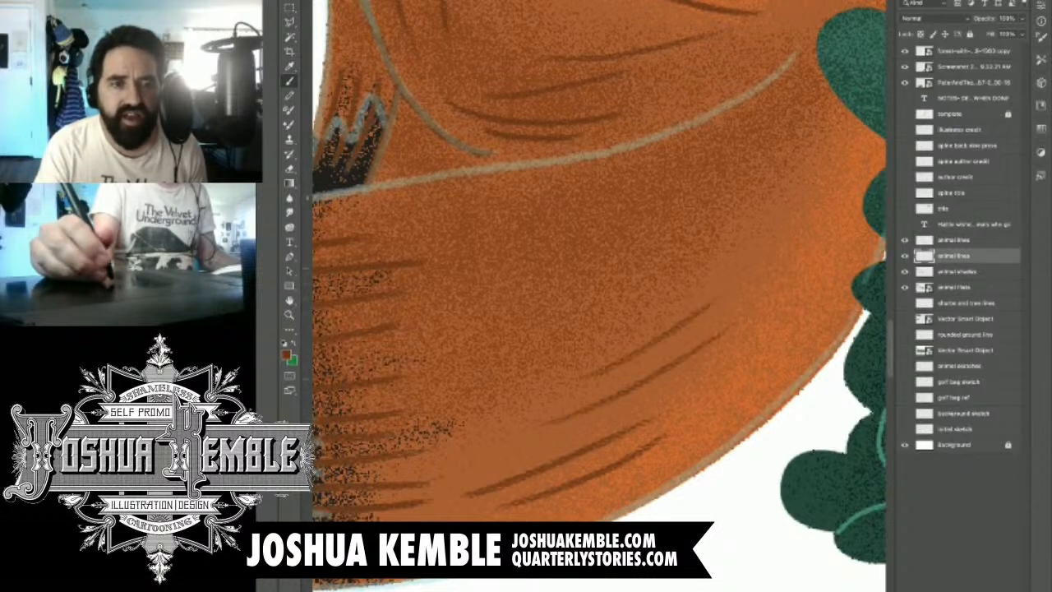
drag(475, 323, 686, 251)
drag(510, 274, 649, 244)
mouse_move(477, 296)
mouse_down()
mouse_move(711, 319)
mouse_move(662, 311)
mouse_move(572, 338)
mouse_move(594, 337)
mouse_up()
Step: Trace the tail's upper edge beneath the hind leg in brown and add fur strokes just below it
mouse_move(358, 243)
mouse_down()
mouse_move(491, 229)
mouse_move(788, 171)
mouse_move(592, 237)
mouse_move(608, 232)
mouse_move(669, 207)
mouse_move(754, 115)
mouse_up()
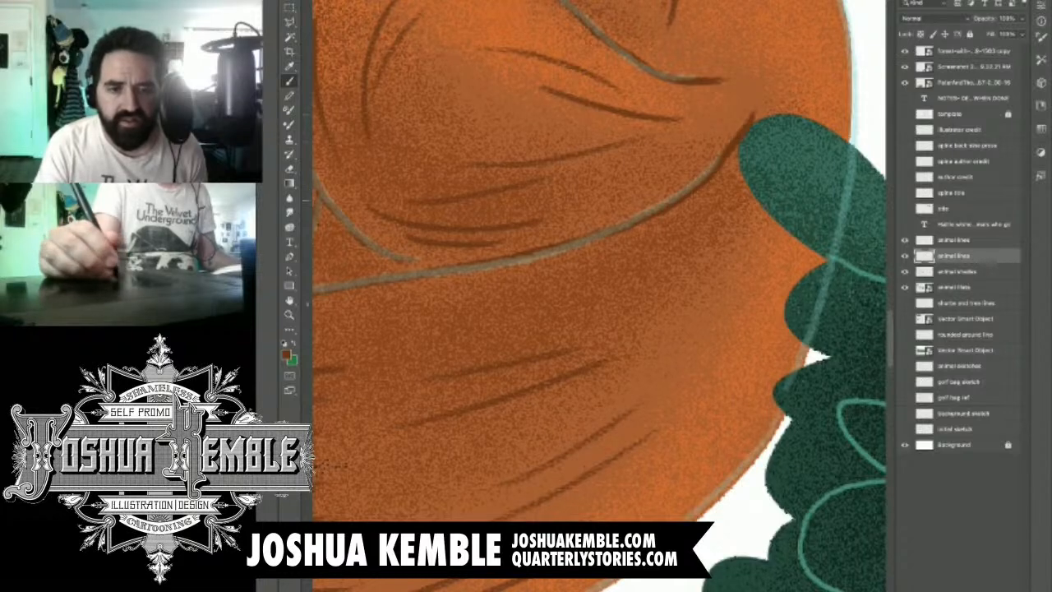
drag(741, 175, 622, 263)
mouse_move(689, 239)
mouse_down()
mouse_move(591, 294)
mouse_move(350, 330)
mouse_up()
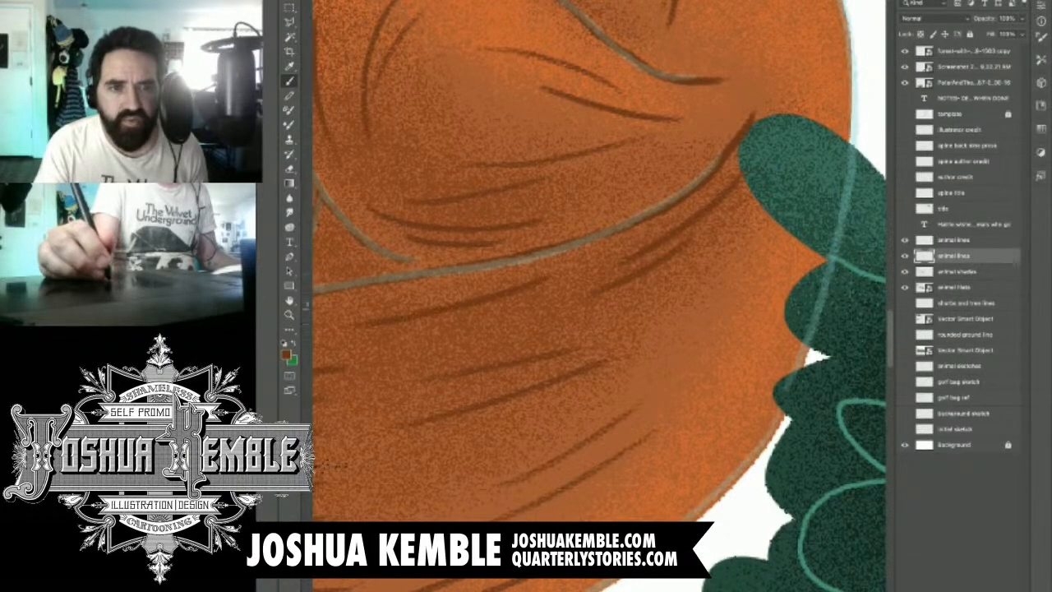
drag(477, 317, 370, 344)
Step: Examine the whole fox and the cover's other animals with the upper animal lines sketch layer hidden
key(super+minus)
key(super+minus)
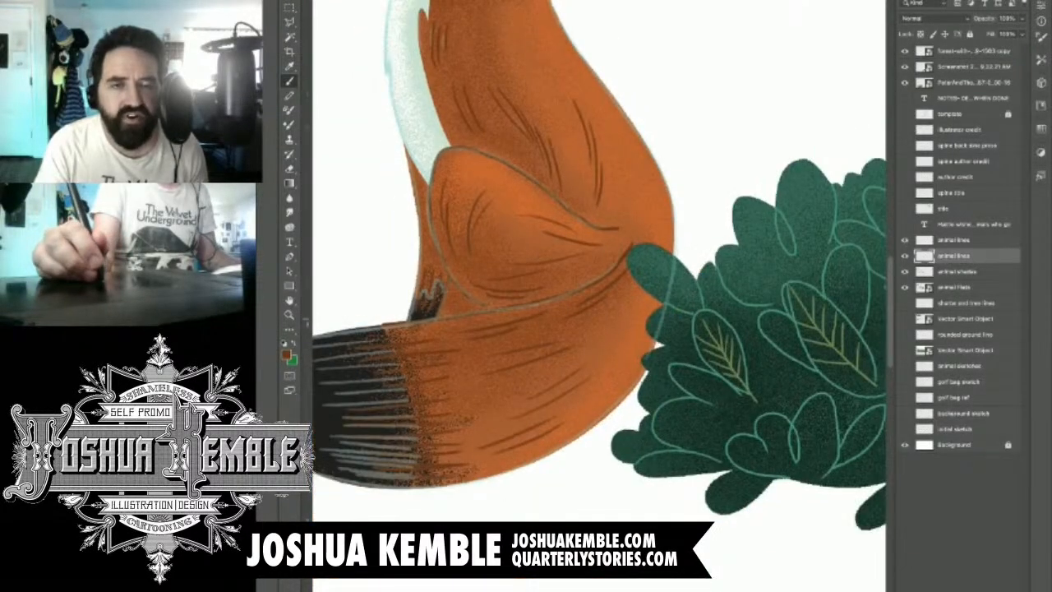
key(super+minus)
key(super+minus)
key(super+minus)
key(super+minus)
key(super+minus)
key(super+plus)
key(super+plus)
key(super+plus)
drag(559, 287, 571, 353)
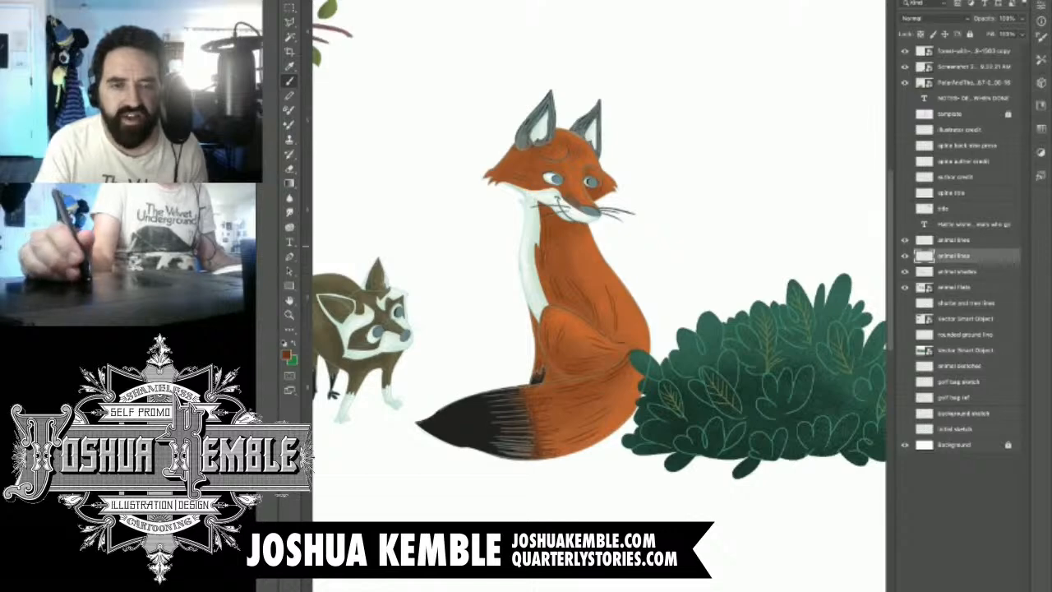
click(905, 240)
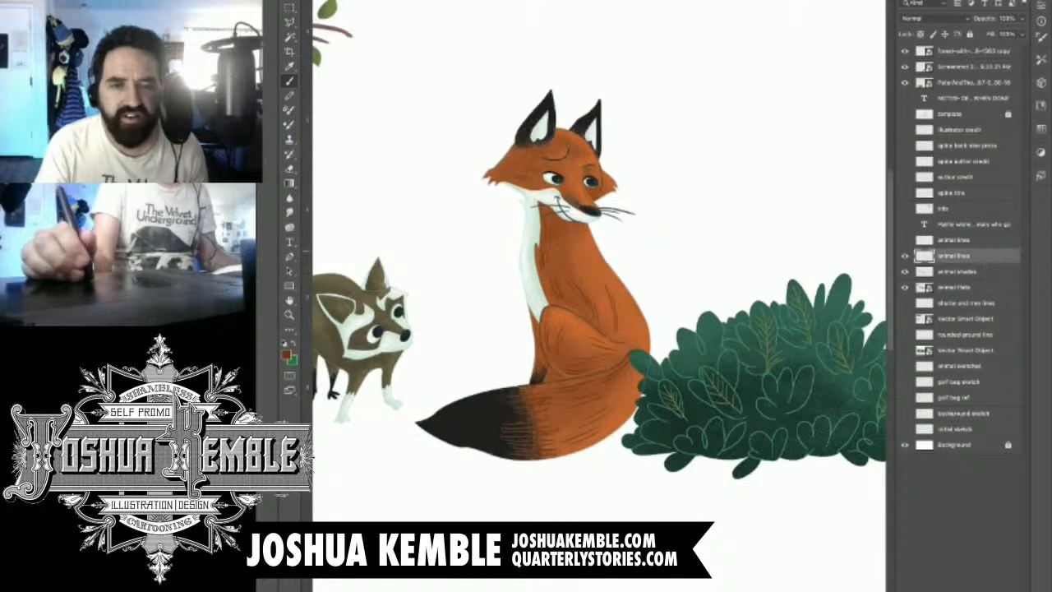
key(ctrl+minus)
key(ctrl+minus)
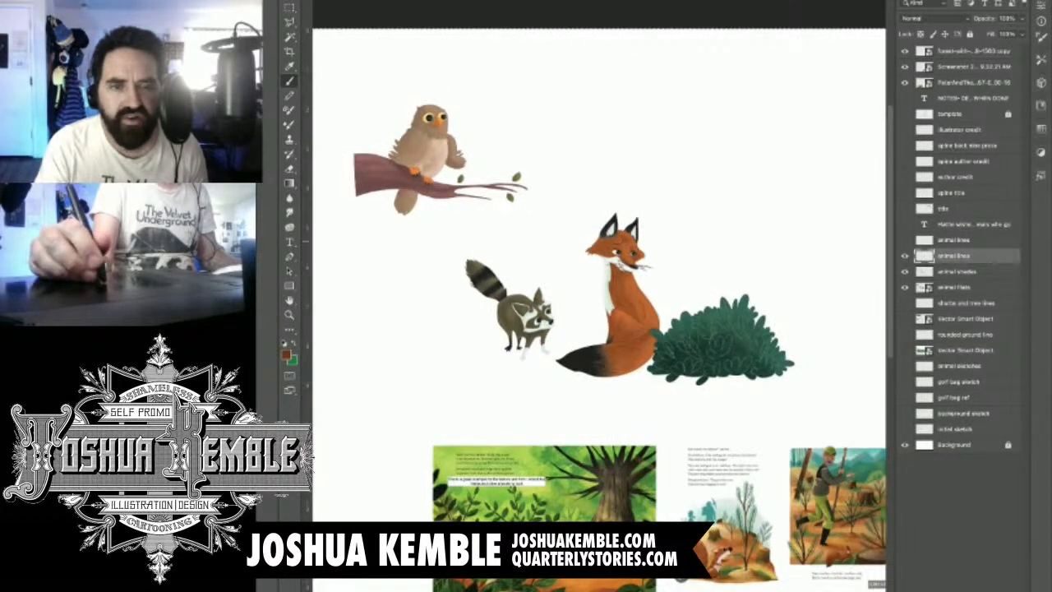
Step: Erase the black eyebrow lines above both of the fox's eyes
drag(623, 244, 738, 244)
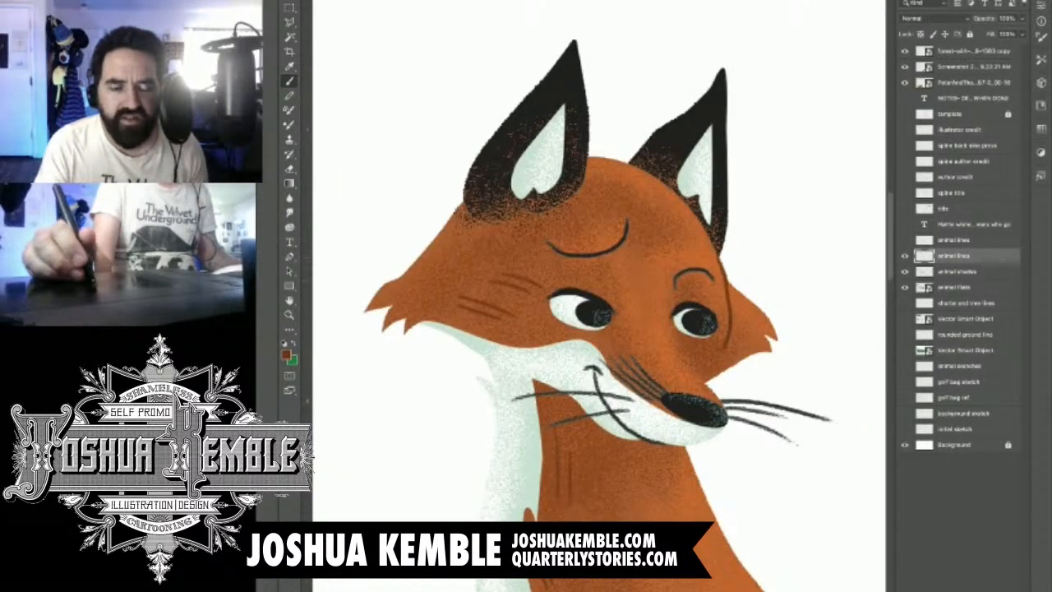
key(ctrl+plus)
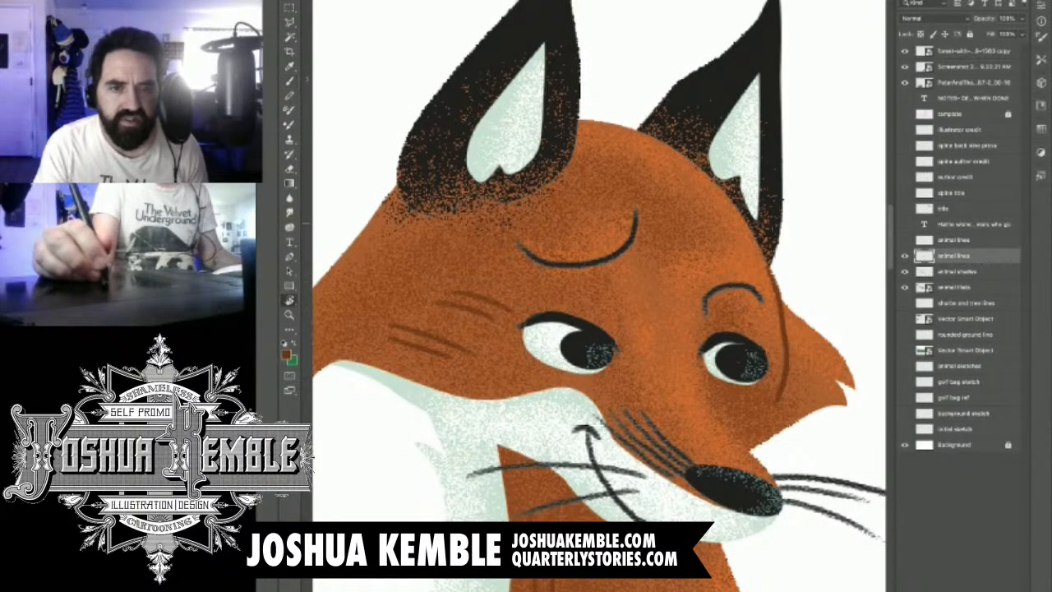
key(e)
mouse_move(635, 216)
mouse_down()
mouse_move(600, 259)
mouse_move(556, 263)
mouse_move(519, 245)
mouse_up()
mouse_move(706, 311)
mouse_down()
mouse_move(730, 285)
mouse_move(761, 301)
mouse_up()
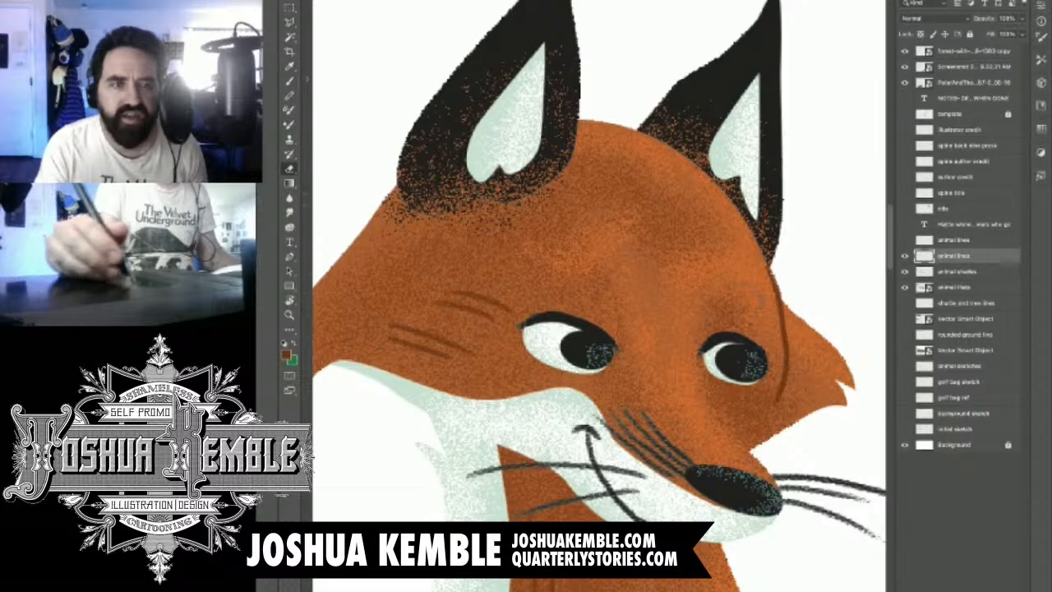
Step: Show the upper animal lines sketch layer again and redraw the fox's near eyebrow in brown
click(905, 239)
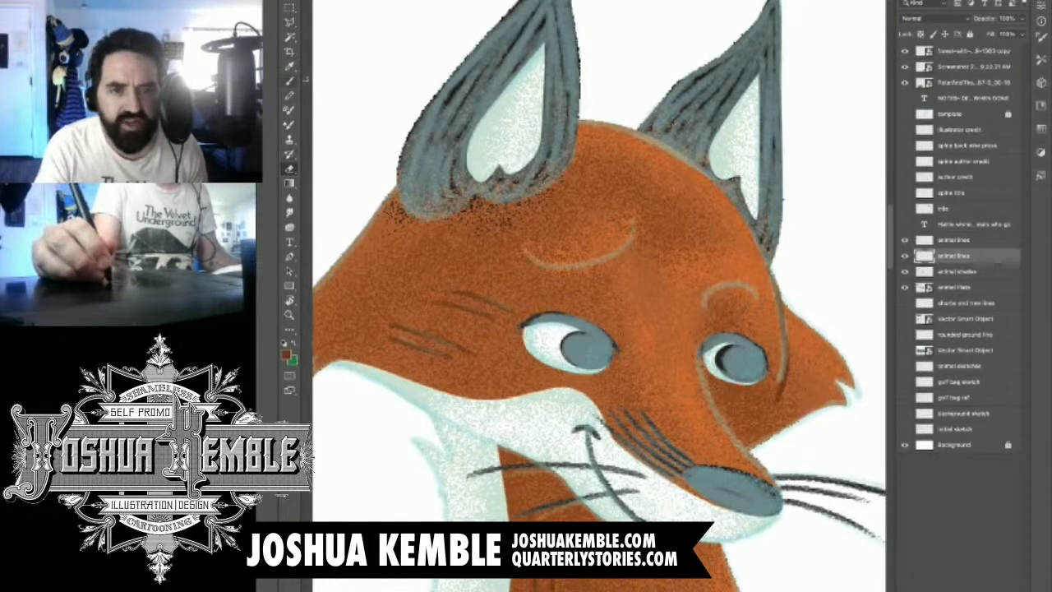
key(b)
mouse_move(521, 250)
mouse_down()
mouse_move(564, 266)
mouse_move(592, 261)
mouse_move(628, 243)
mouse_move(637, 207)
mouse_move(594, 264)
mouse_up()
key(ctrl+z)
key(ctrl+z)
mouse_move(634, 218)
mouse_down()
mouse_move(579, 271)
mouse_move(518, 246)
mouse_up()
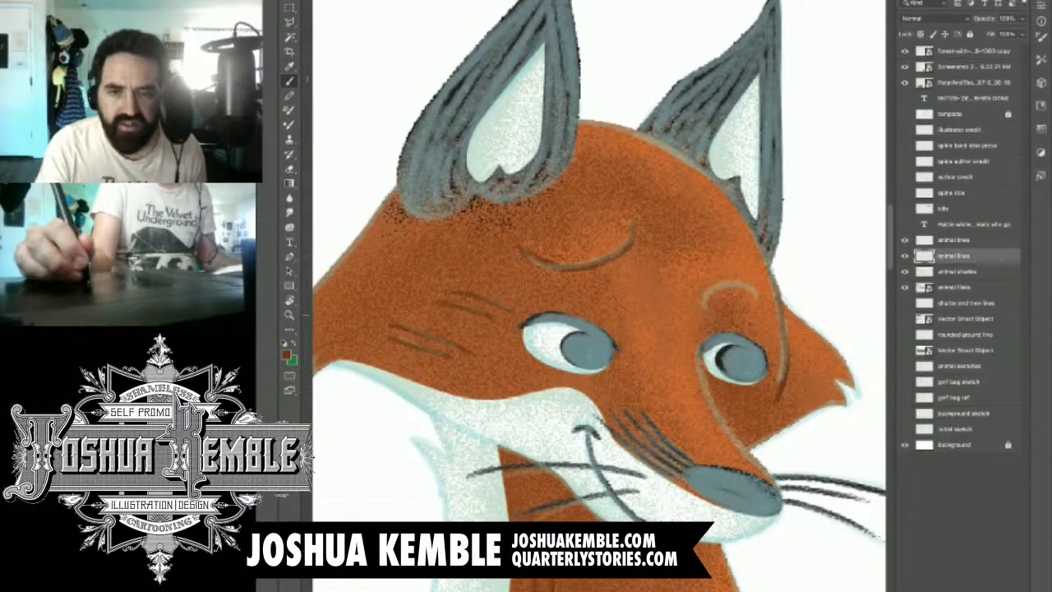
Step: Redraw the curved eyebrow above the fox's far eye in brown
mouse_move(704, 312)
mouse_down()
mouse_move(721, 285)
mouse_move(747, 284)
mouse_move(758, 299)
mouse_move(745, 286)
mouse_move(692, 309)
mouse_up()
key(ctrl+z)
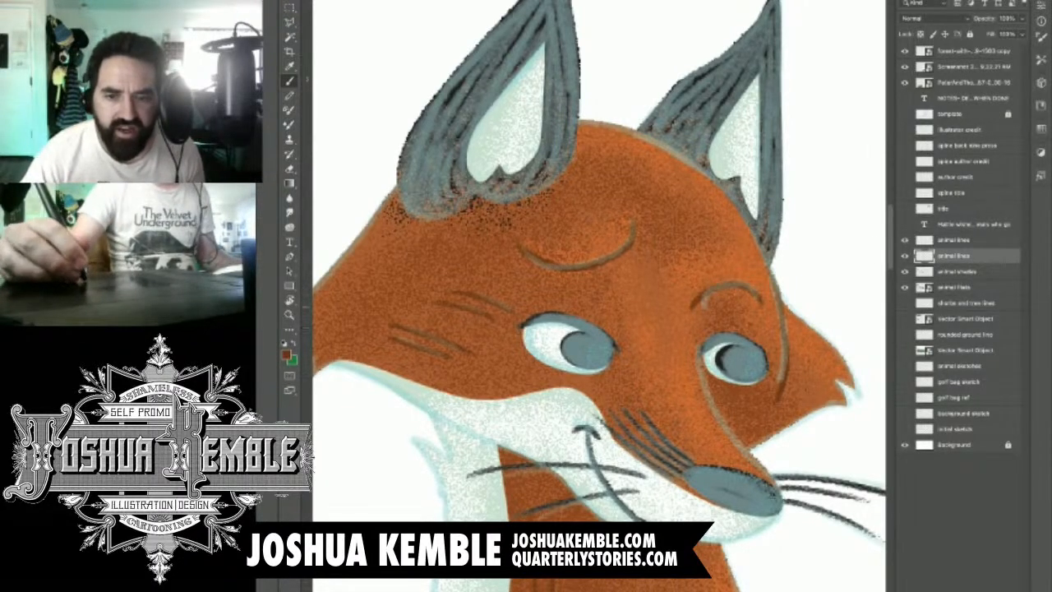
key(ctrl+z)
mouse_move(761, 301)
mouse_down()
mouse_move(732, 281)
mouse_move(700, 325)
mouse_up()
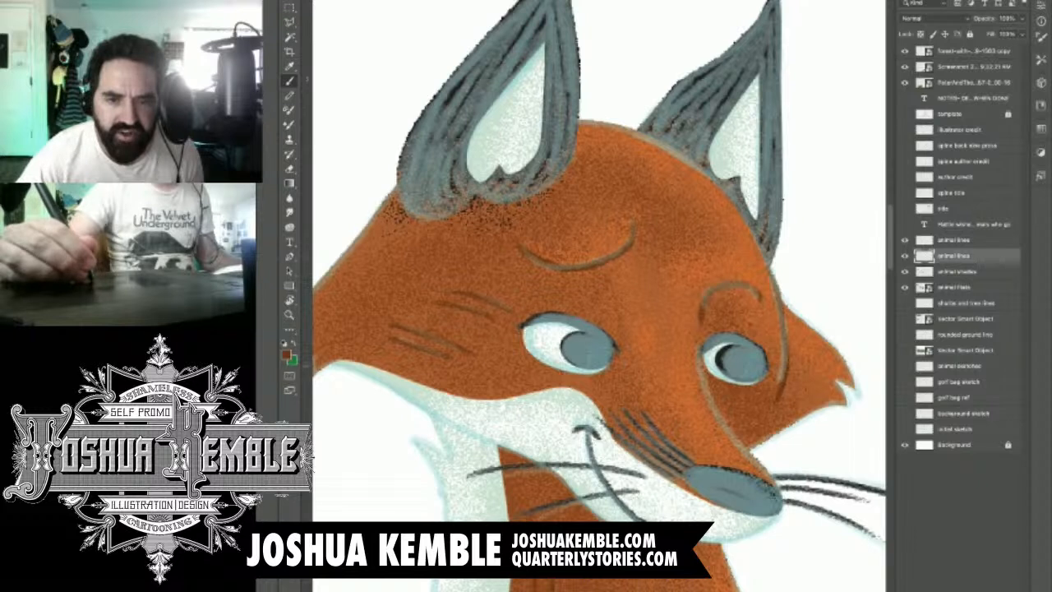
Step: Trace the muzzle contour in brown from the inner side of the far eye down toward the nose
scroll(777, 391, up, 1)
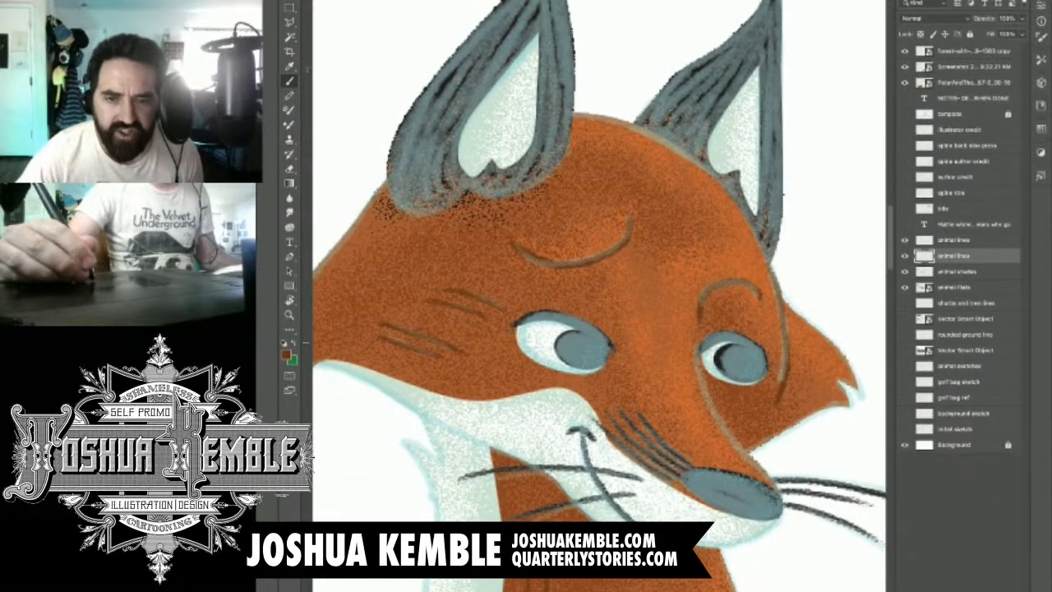
mouse_move(694, 344)
mouse_down()
mouse_move(711, 401)
mouse_move(754, 457)
mouse_up()
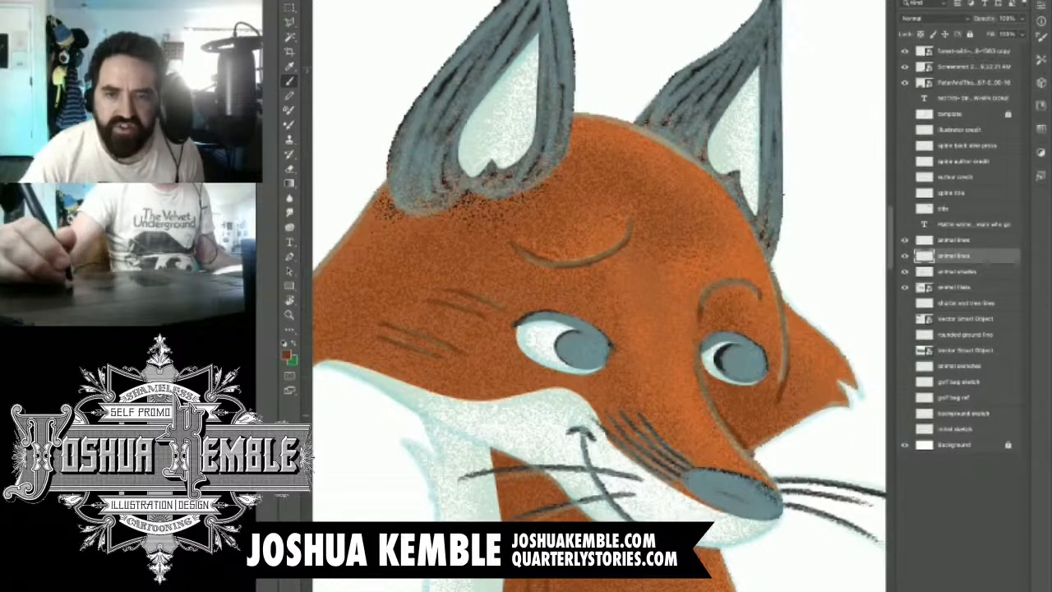
key(ctrl+z)
drag(696, 358, 752, 459)
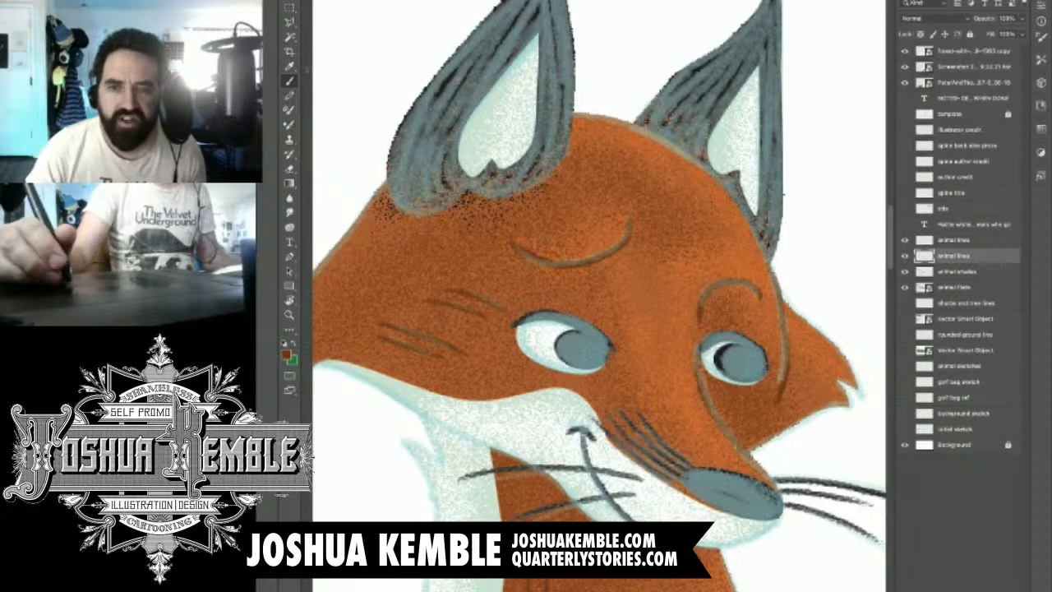
Step: Hide the upper animal lines sketch layer and review the fox's line work without the sketch
click(905, 240)
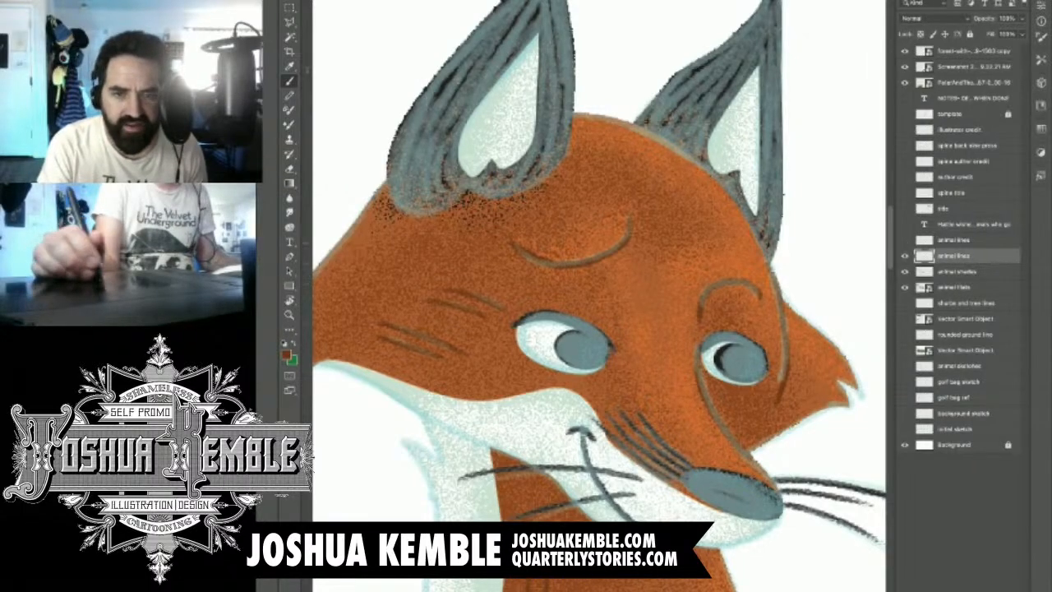
key(ctrl+0)
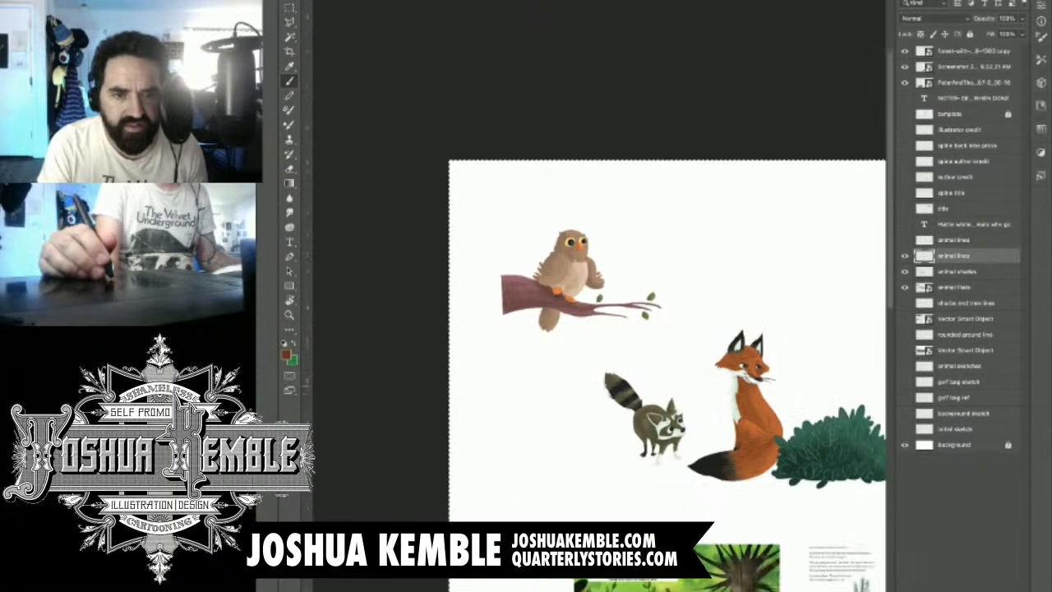
mouse_move(576, 370)
mouse_down()
mouse_move(558, 368)
mouse_move(576, 373)
mouse_up()
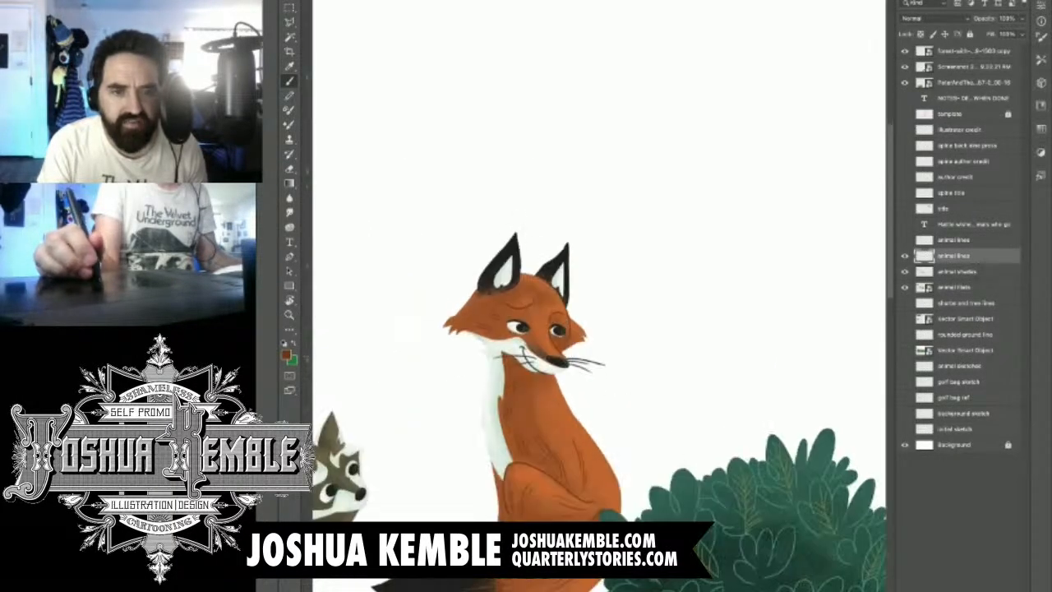
drag(543, 370, 563, 347)
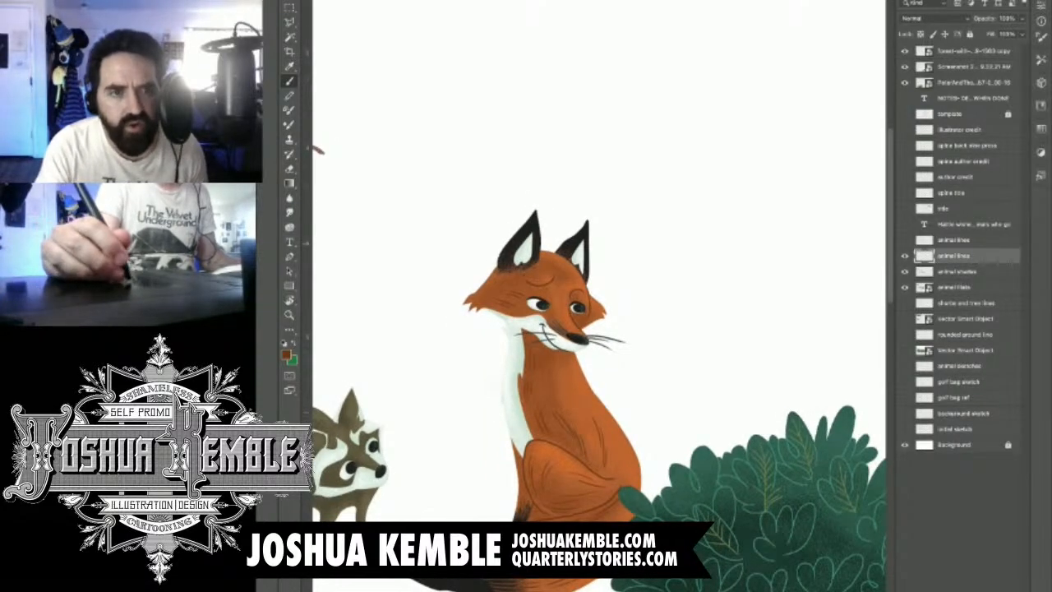
Step: Show the upper animal lines sketch layer again and trace the fox's lower jaw line in brown from the cheek toward the neck
click(905, 240)
drag(527, 365, 633, 366)
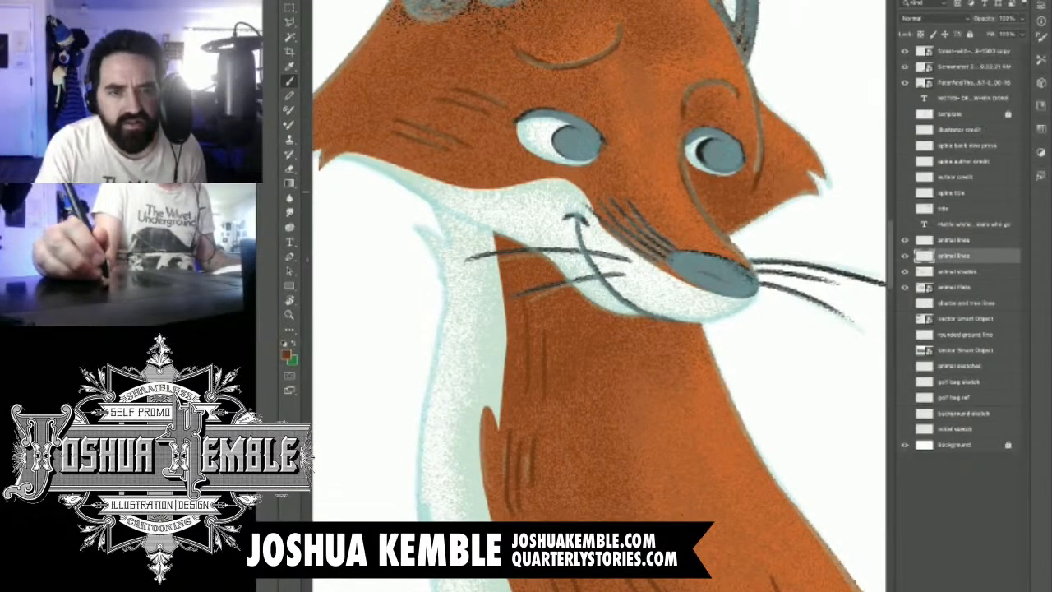
drag(416, 192, 512, 240)
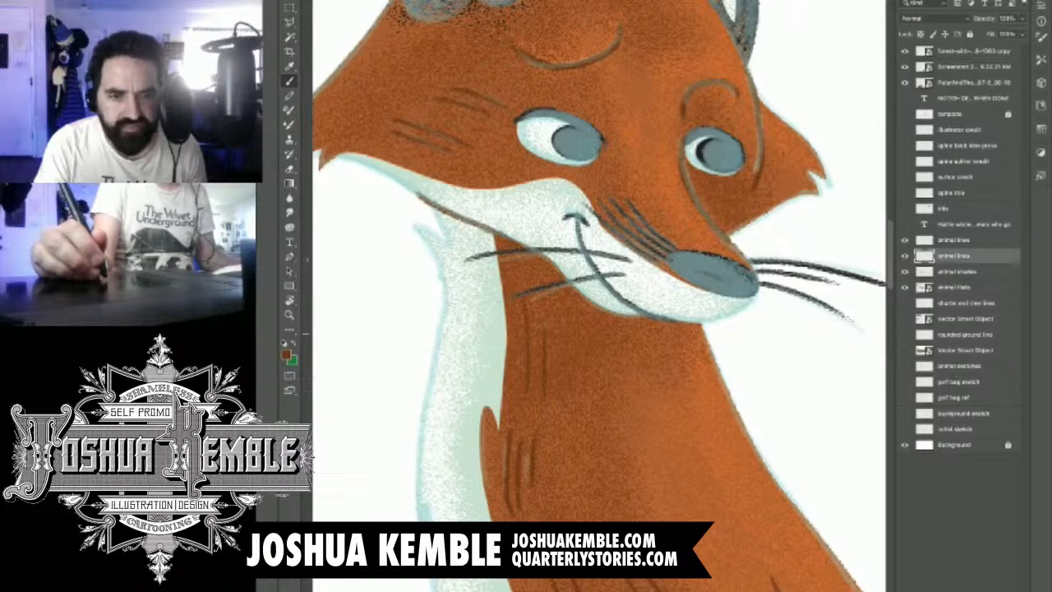
Step: Hide the upper animal lines sketch layer and add brown fur strokes on the black areas of the fox's near ear
drag(623, 342, 556, 342)
drag(608, 403, 601, 152)
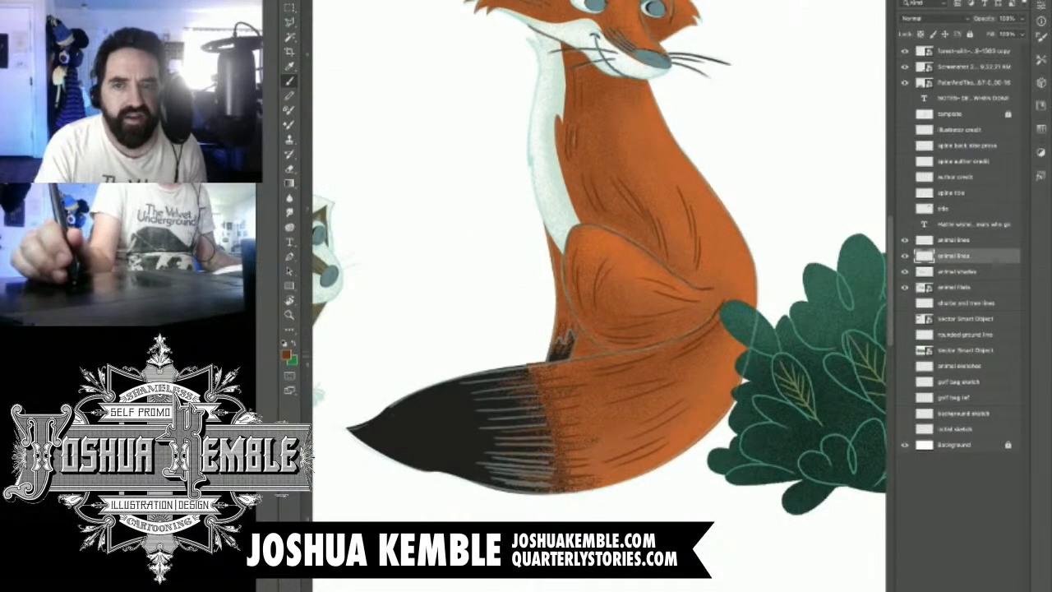
drag(633, 323, 594, 322)
drag(609, 247, 596, 324)
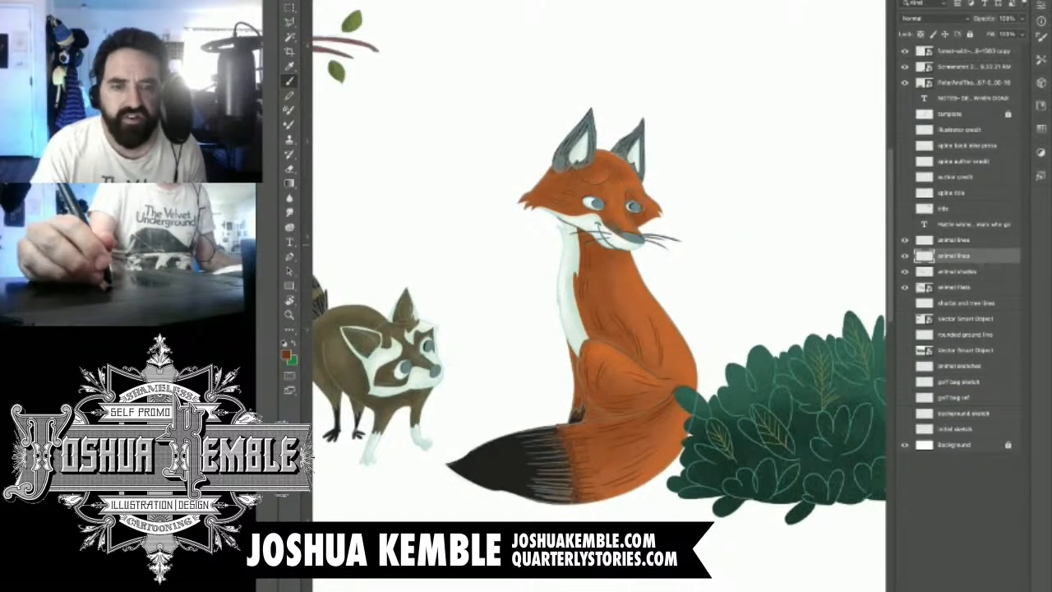
click(905, 239)
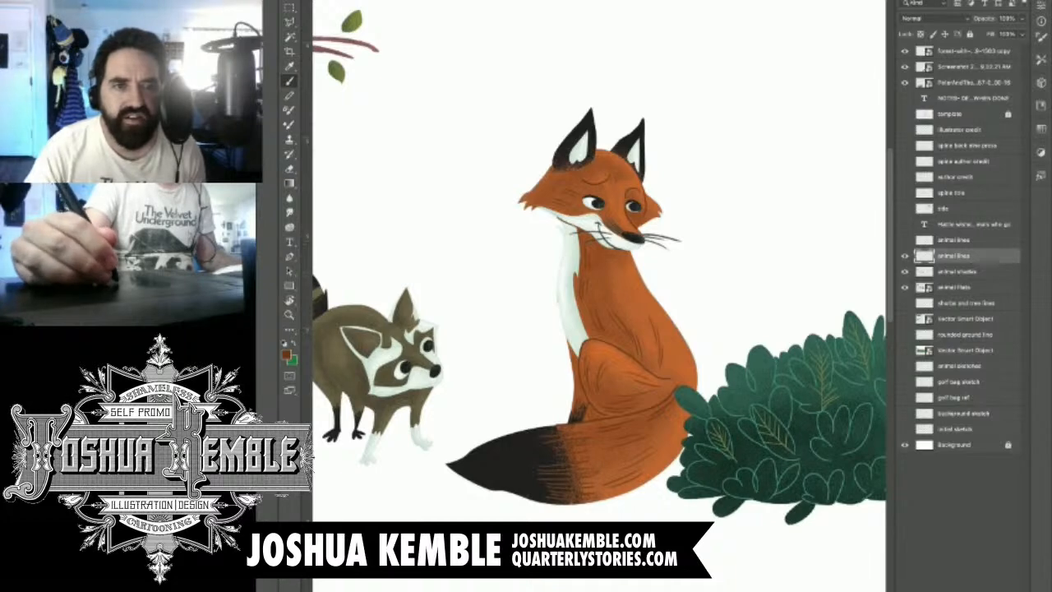
drag(573, 144, 691, 144)
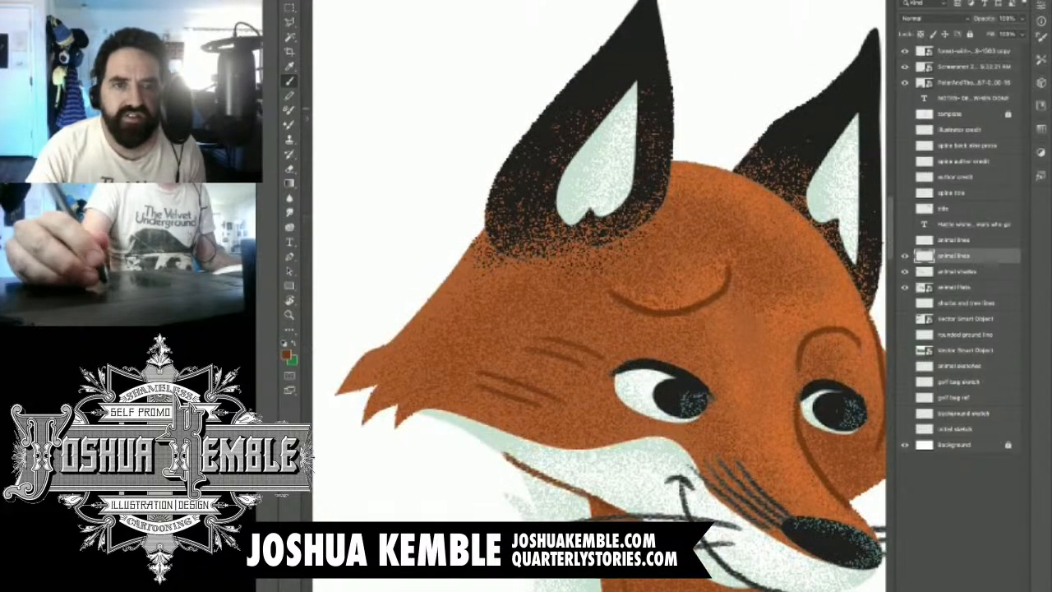
drag(523, 176, 544, 141)
drag(525, 199, 568, 139)
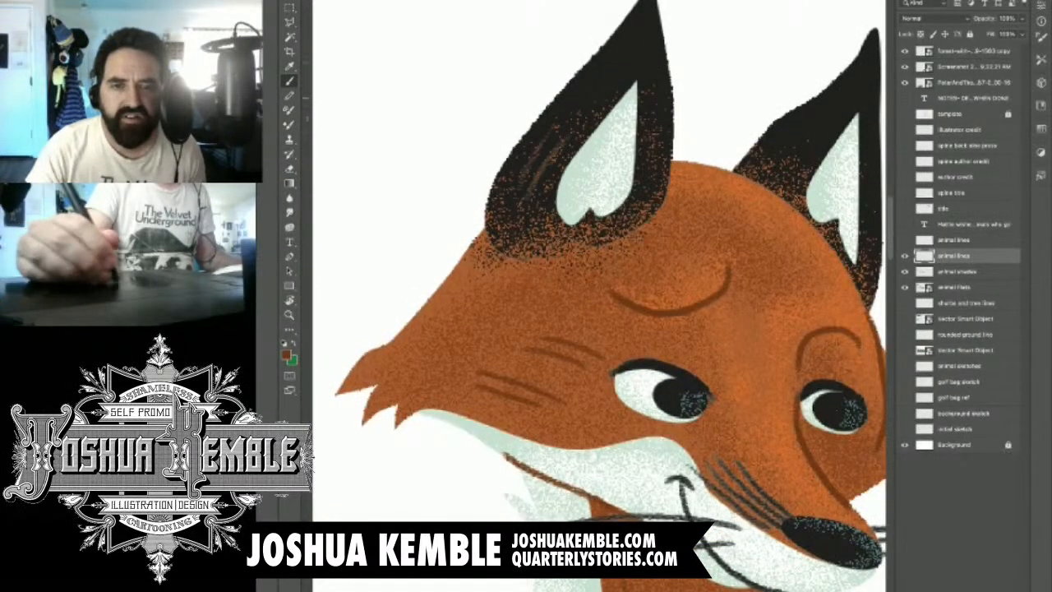
mouse_move(587, 97)
mouse_down()
mouse_move(648, 31)
mouse_move(638, 56)
mouse_up()
drag(652, 118, 657, 63)
drag(623, 217, 665, 149)
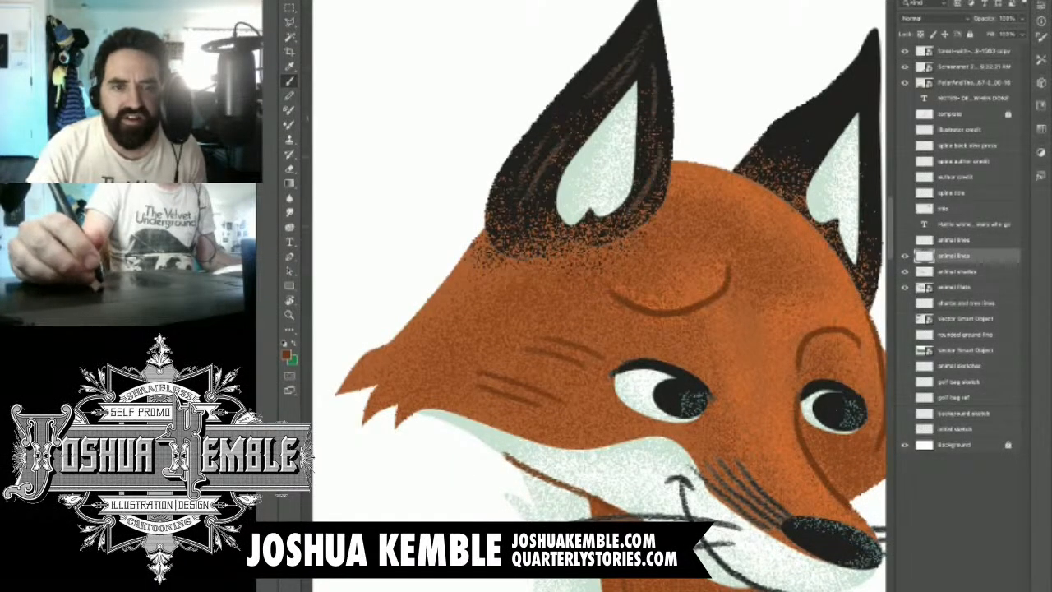
Step: Add brown fur strokes to the fox's far ear and to the head just beside its base
mouse_move(773, 181)
mouse_down()
mouse_move(584, 233)
mouse_move(610, 169)
mouse_move(631, 170)
mouse_up()
drag(589, 260, 680, 127)
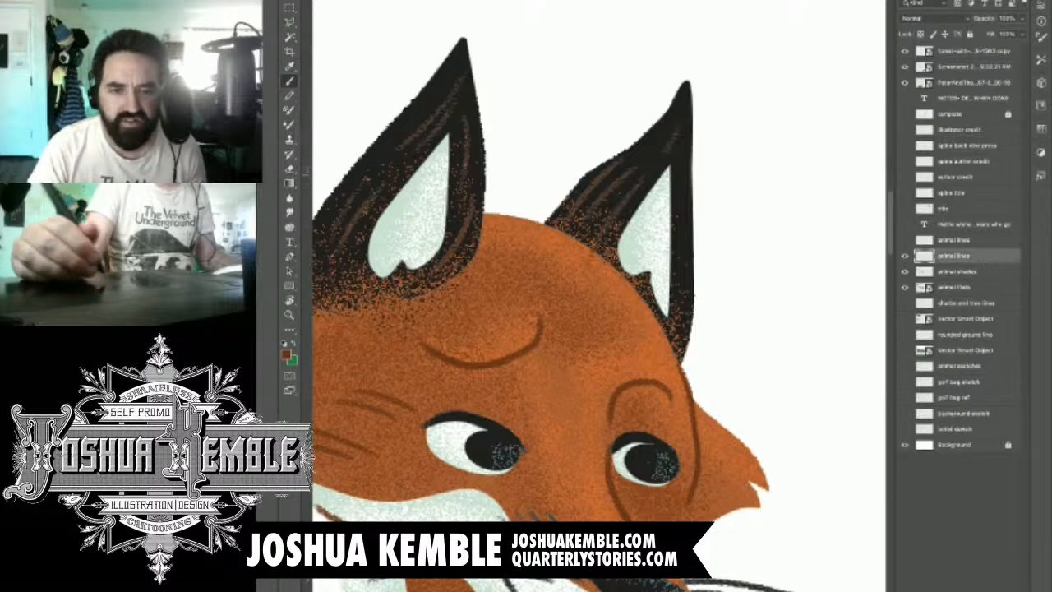
mouse_move(663, 357)
mouse_down()
mouse_move(678, 319)
mouse_move(688, 335)
mouse_up()
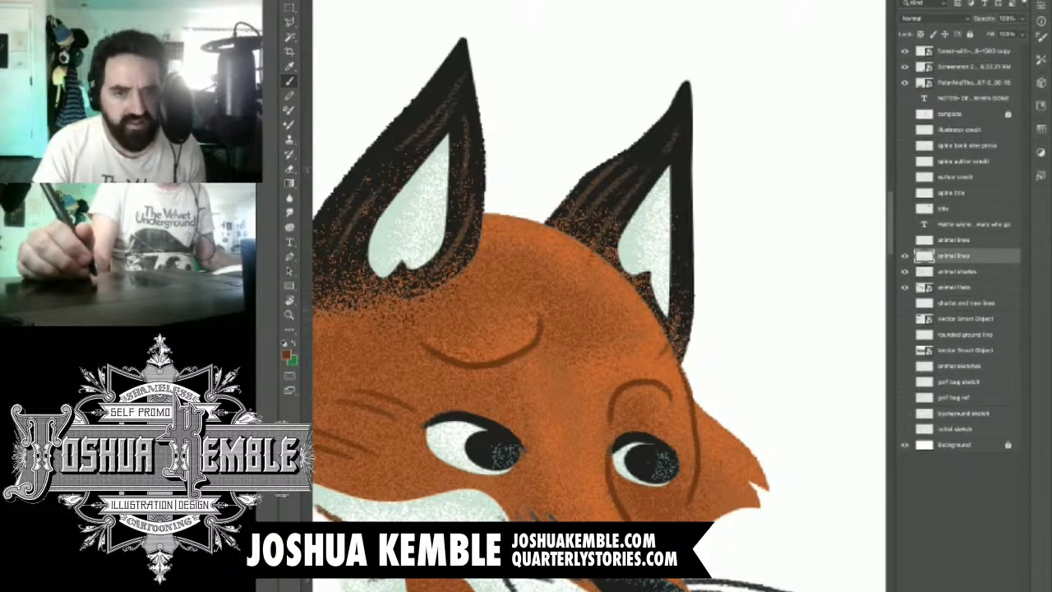
Step: Examine the fox at a smaller scale alongside the other animals and the bush across the cover
key(super+minus)
key(super+minus)
key(super+minus)
drag(624, 362, 594, 356)
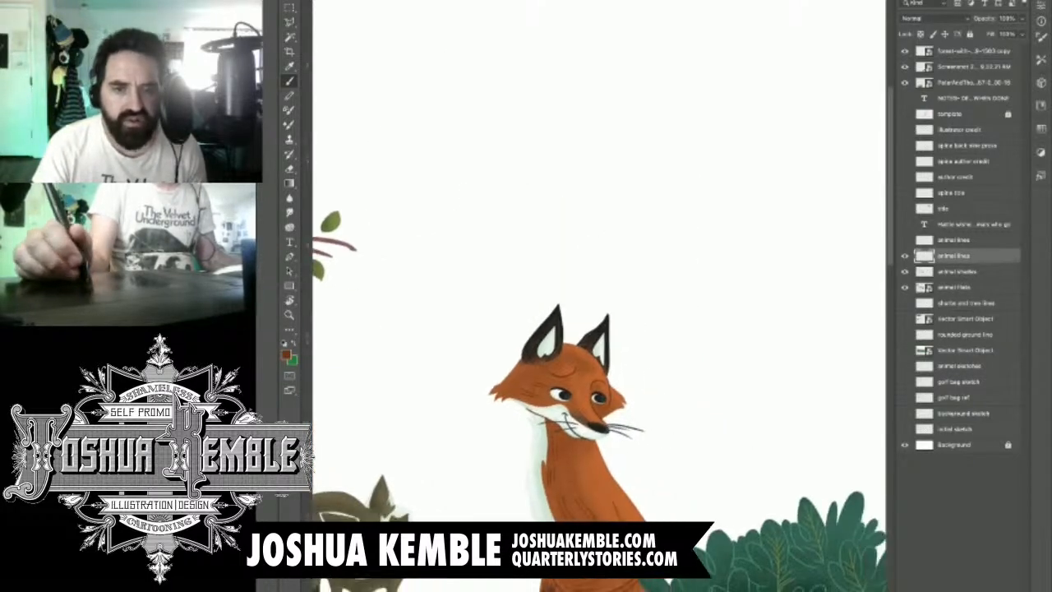
key(super+minus)
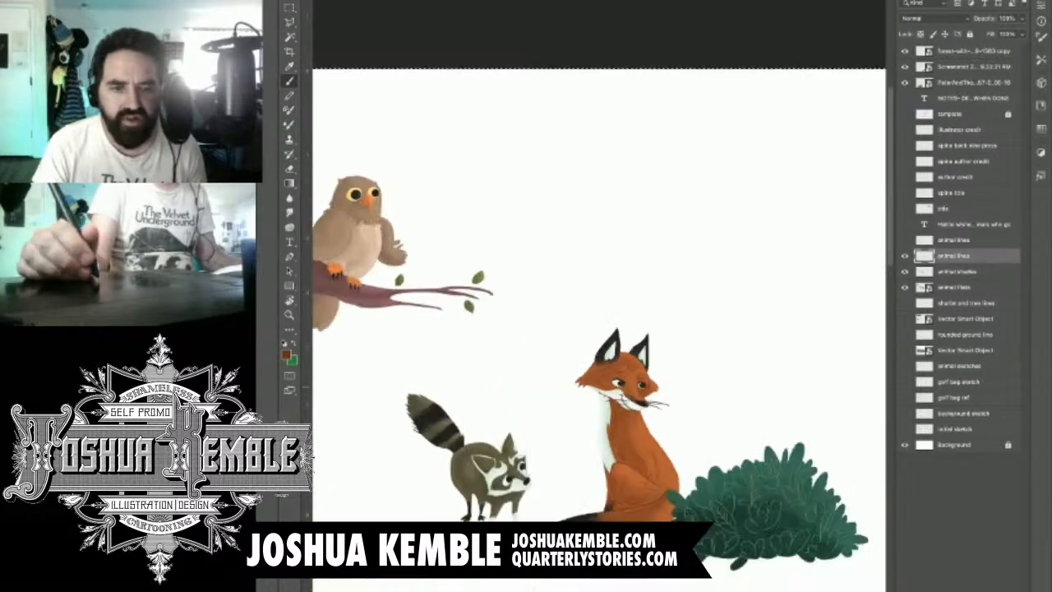
key(super+minus)
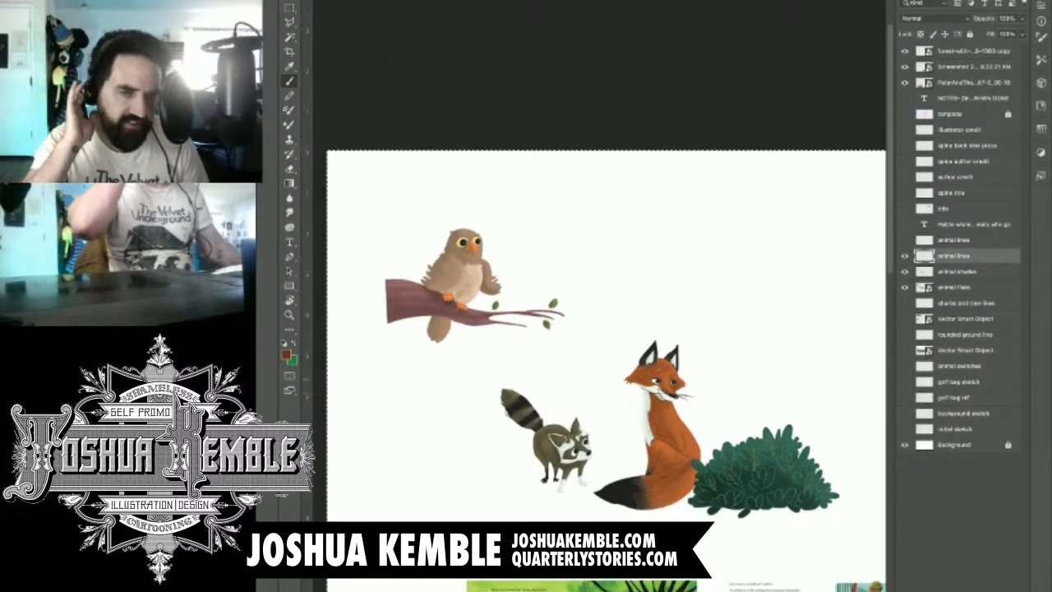
drag(658, 362, 482, 334)
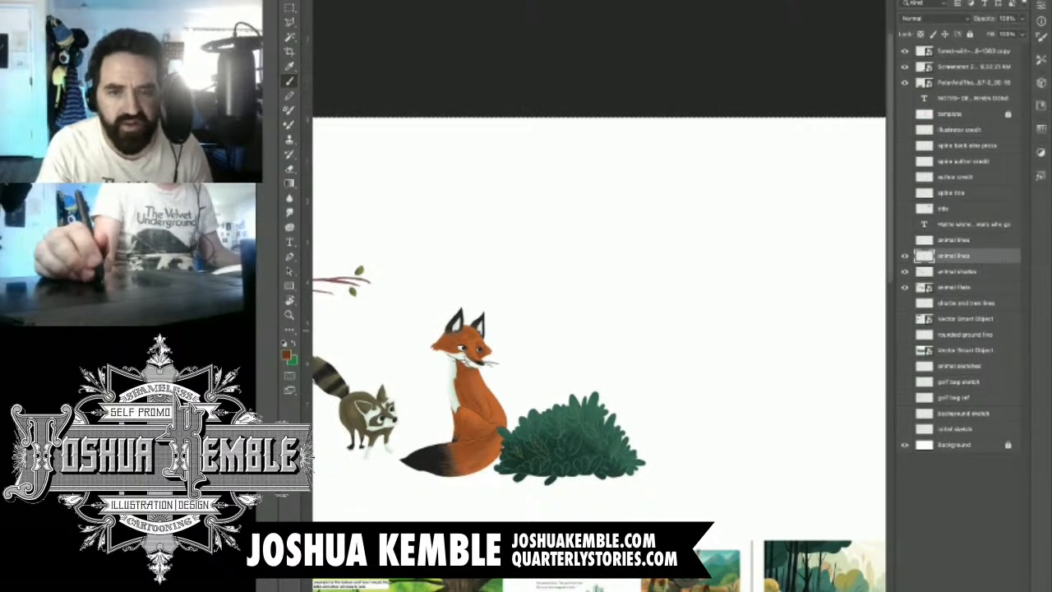
drag(658, 362, 530, 356)
mouse_move(724, 366)
mouse_down()
mouse_move(483, 357)
mouse_move(476, 365)
mouse_up()
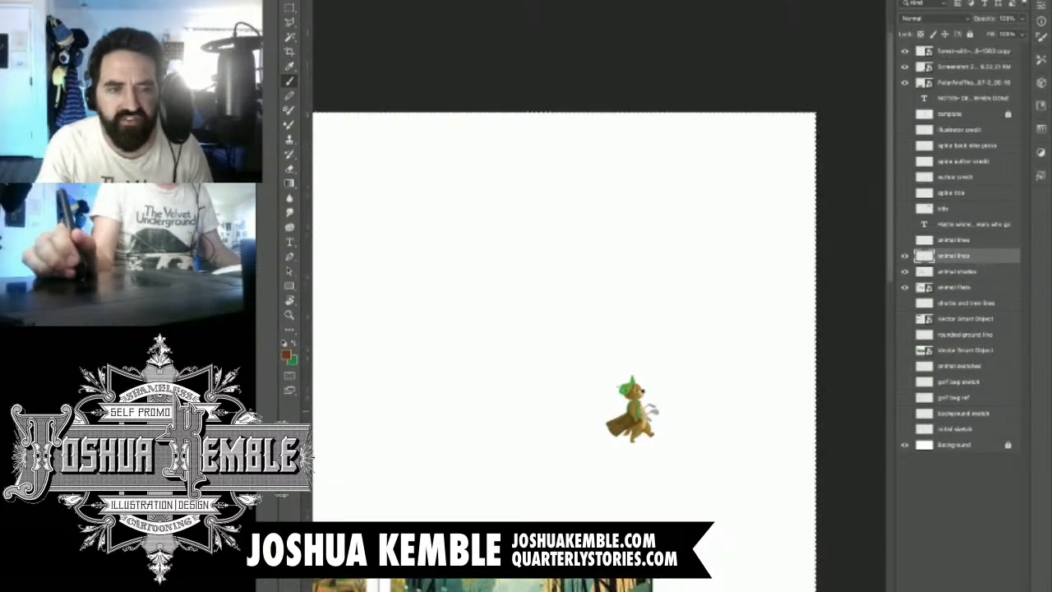
key(super+plus)
key(super+plus)
mouse_move(395, 427)
mouse_down()
mouse_move(715, 358)
mouse_move(822, 316)
mouse_up()
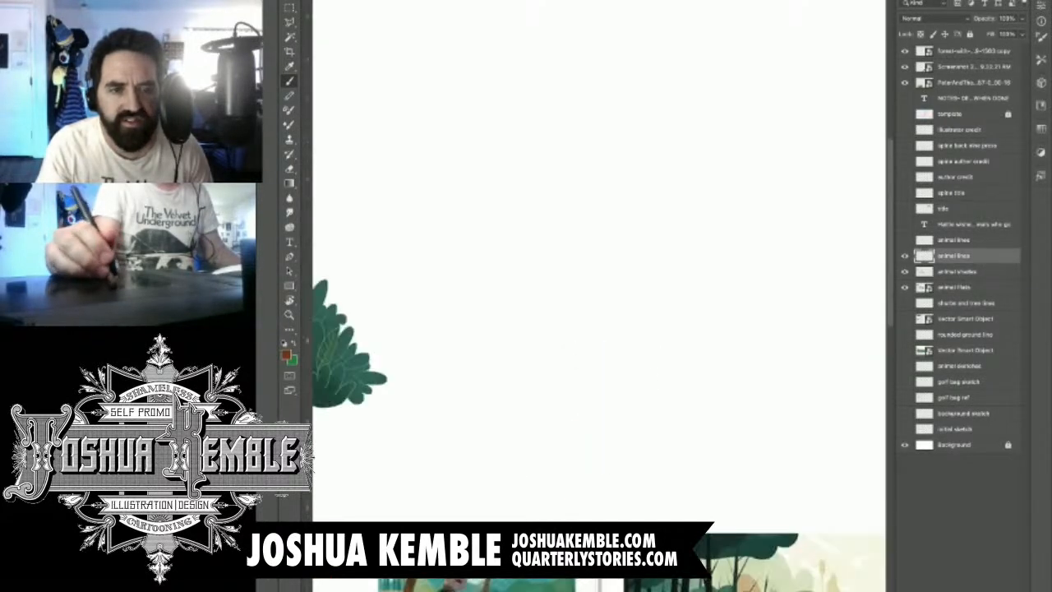
drag(403, 362, 806, 377)
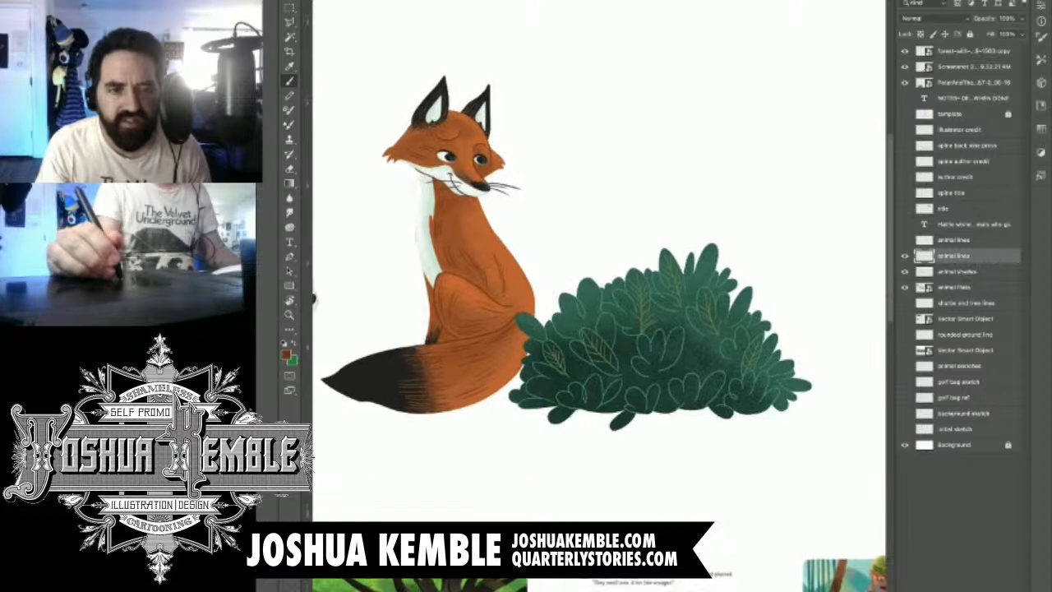
Step: Hatch the gap between the fox's front leg, haunch and tail with short brown strokes
drag(443, 330, 531, 330)
drag(448, 322, 421, 370)
drag(465, 344, 415, 390)
mouse_move(477, 352)
mouse_down()
mouse_move(430, 389)
mouse_move(481, 379)
mouse_up()
mouse_move(510, 365)
mouse_down()
mouse_move(490, 375)
mouse_move(502, 376)
mouse_up()
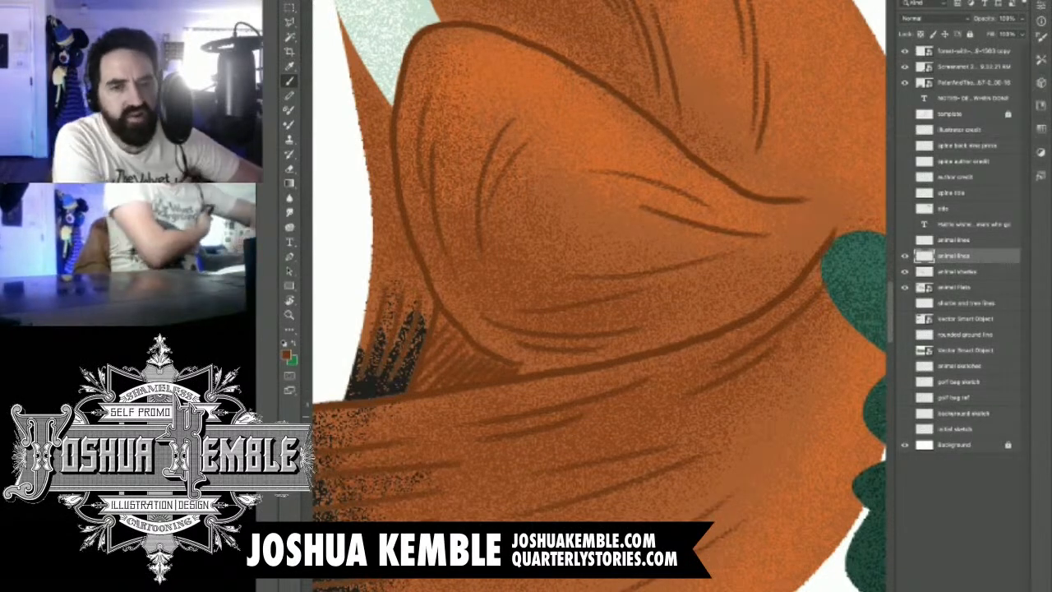
Step: Show the upper animal lines sketch layer again and sample the black of the raccoon's far pupil as the brush colour
drag(575, 401, 481, 401)
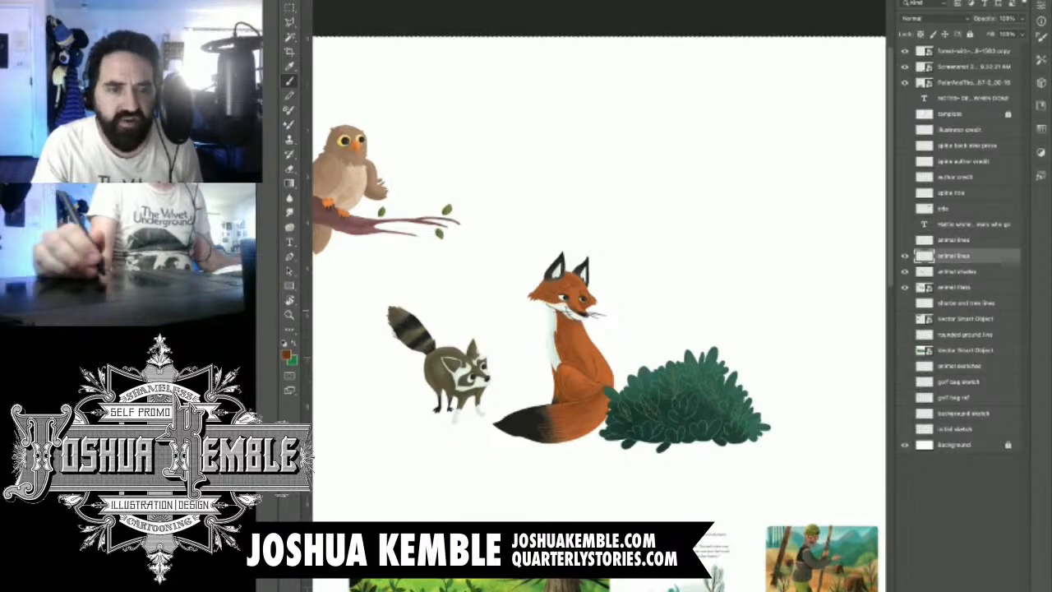
click(905, 239)
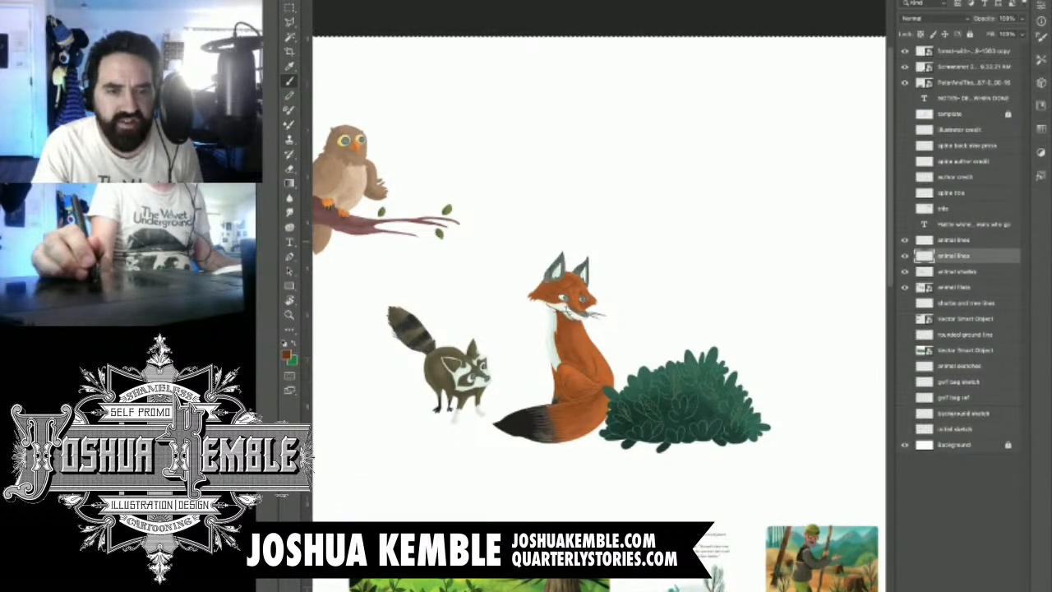
drag(516, 401, 594, 402)
drag(527, 370, 682, 390)
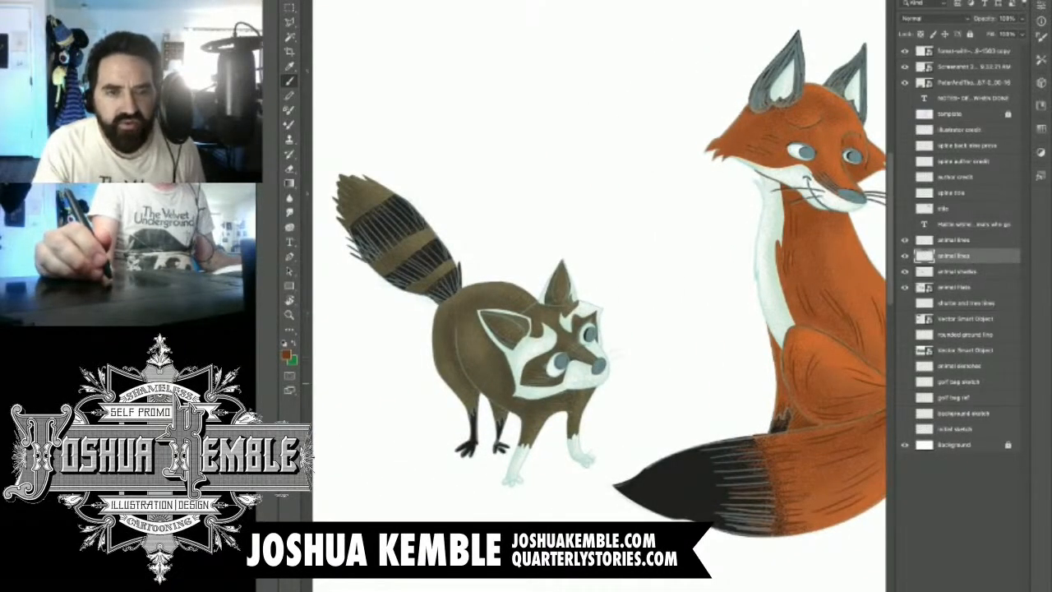
key(i)
drag(595, 352, 678, 352)
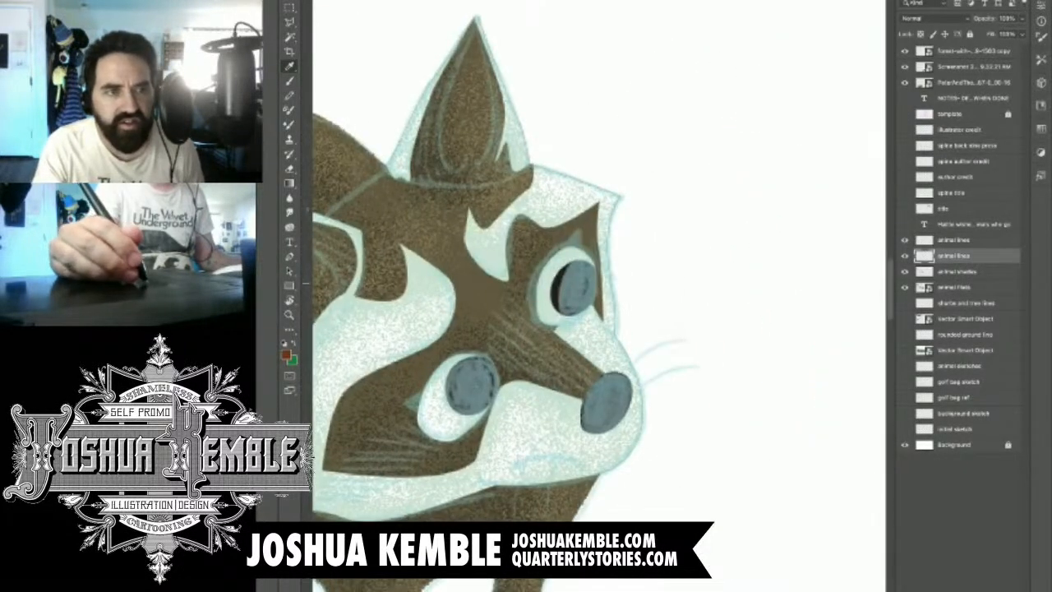
click(560, 291)
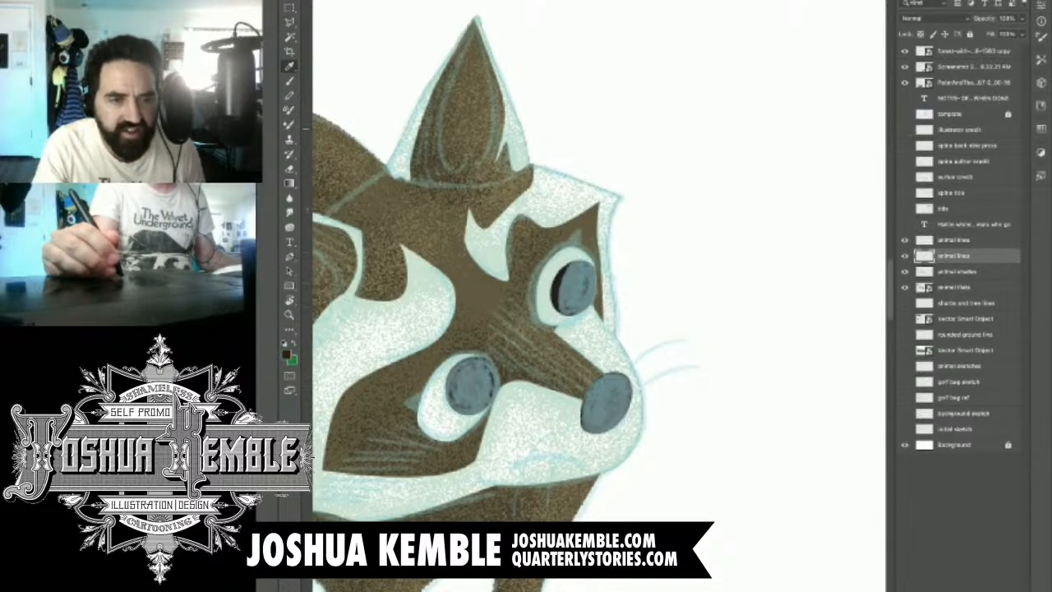
key(b)
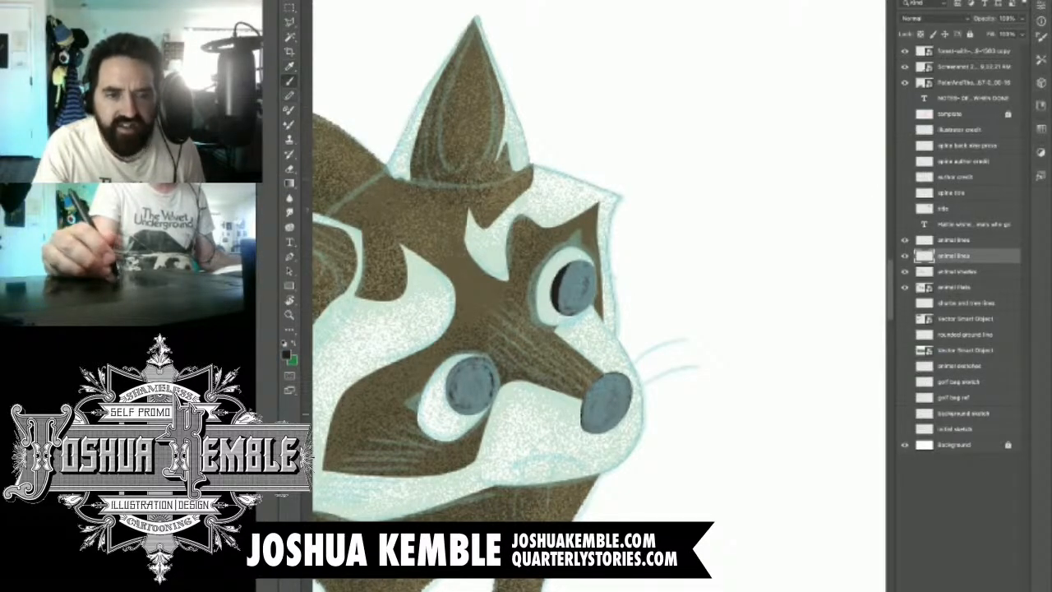
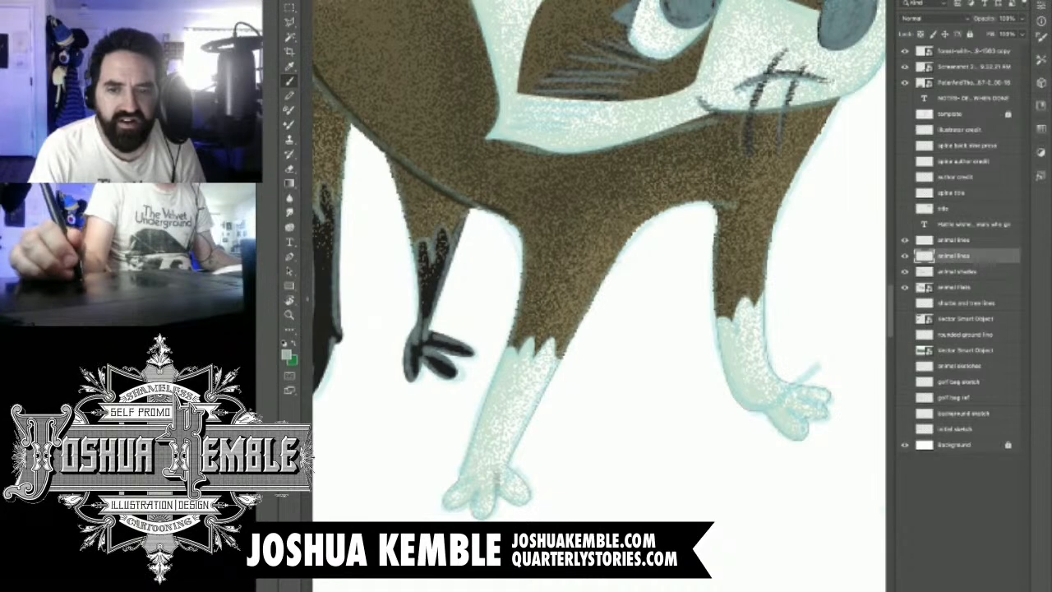
Step: Draw light grey toe lines on both of the raccoon's white front paws
drag(453, 489, 482, 469)
mouse_move(787, 409)
mouse_down()
mouse_move(806, 425)
mouse_move(777, 404)
mouse_move(783, 392)
mouse_up()
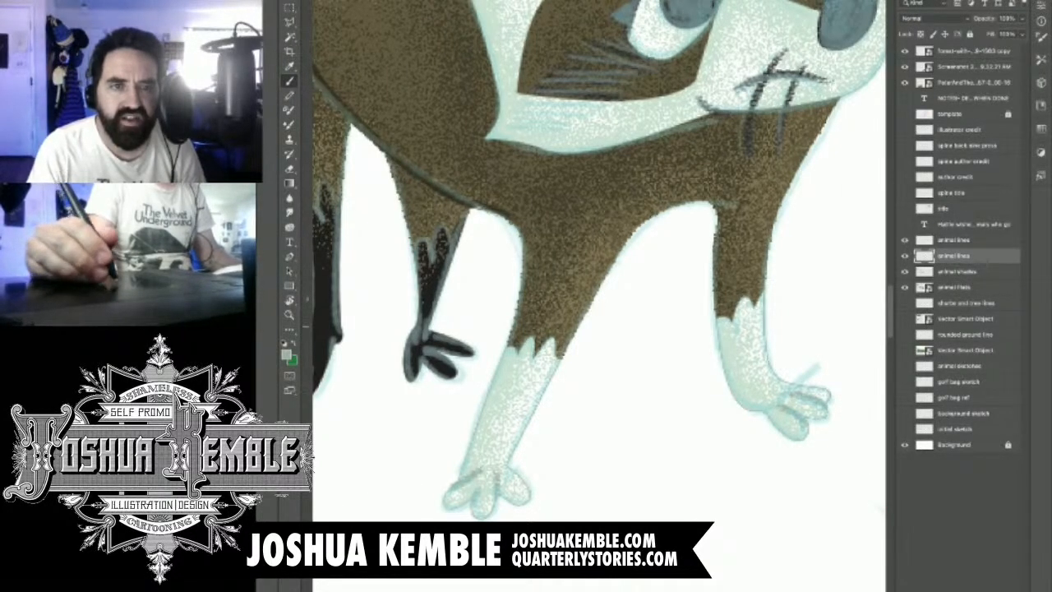
key(super+minus)
key(super+minus)
key(super+minus)
drag(658, 288, 604, 397)
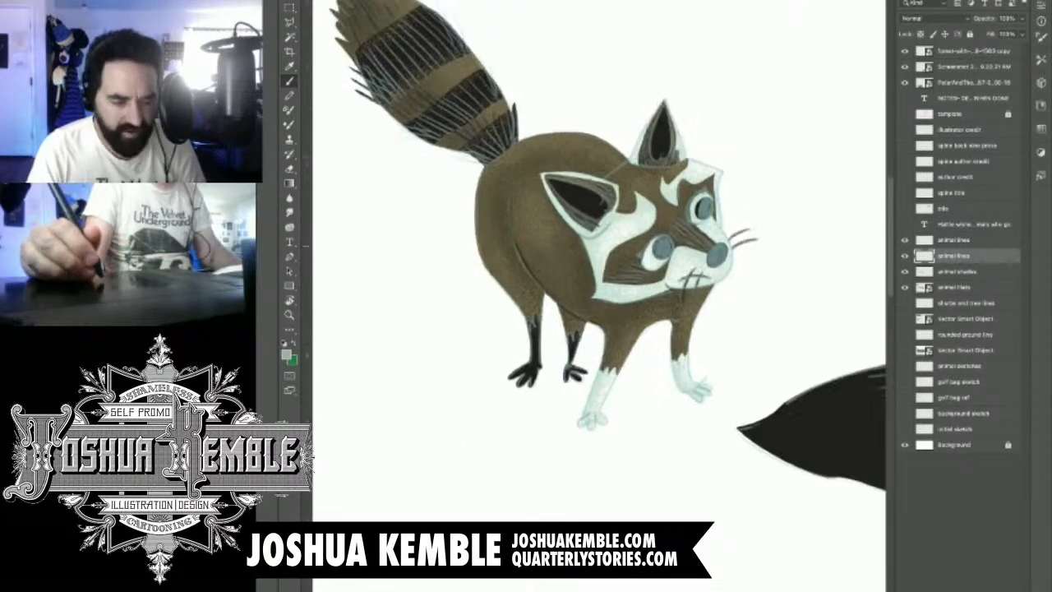
Step: Sample dark brown from the raccoon's haunch as the brush colour, then draw fur strokes at the tail's base and stray hairs along its underside
key(super+plus)
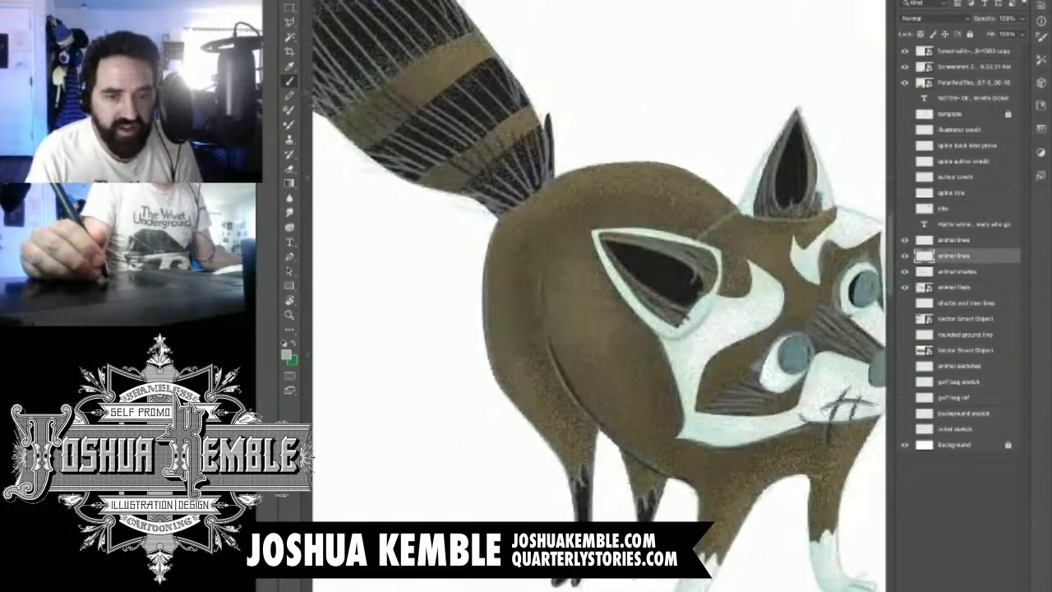
key(i)
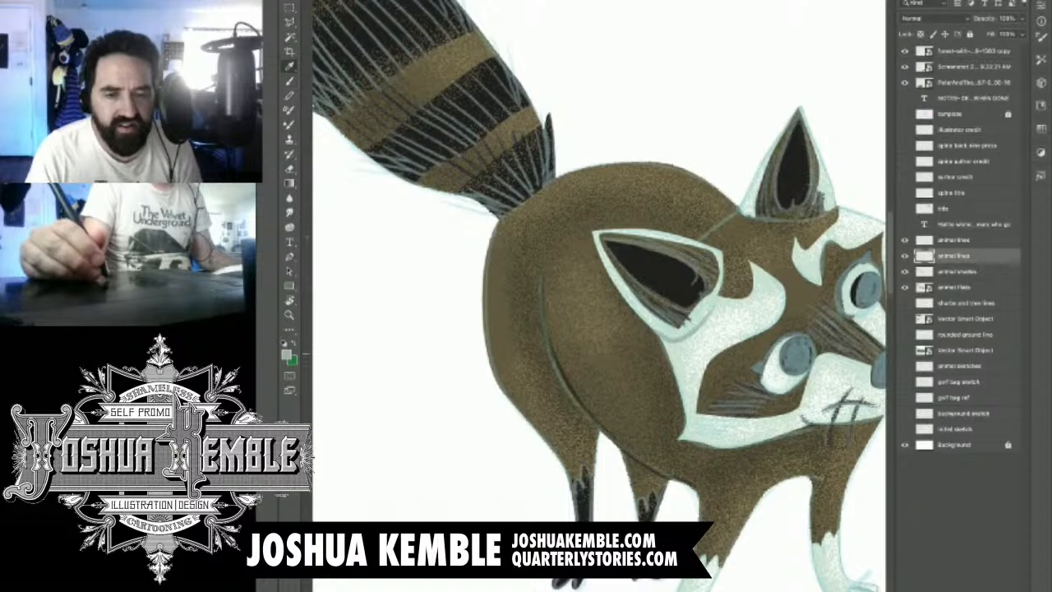
click(564, 377)
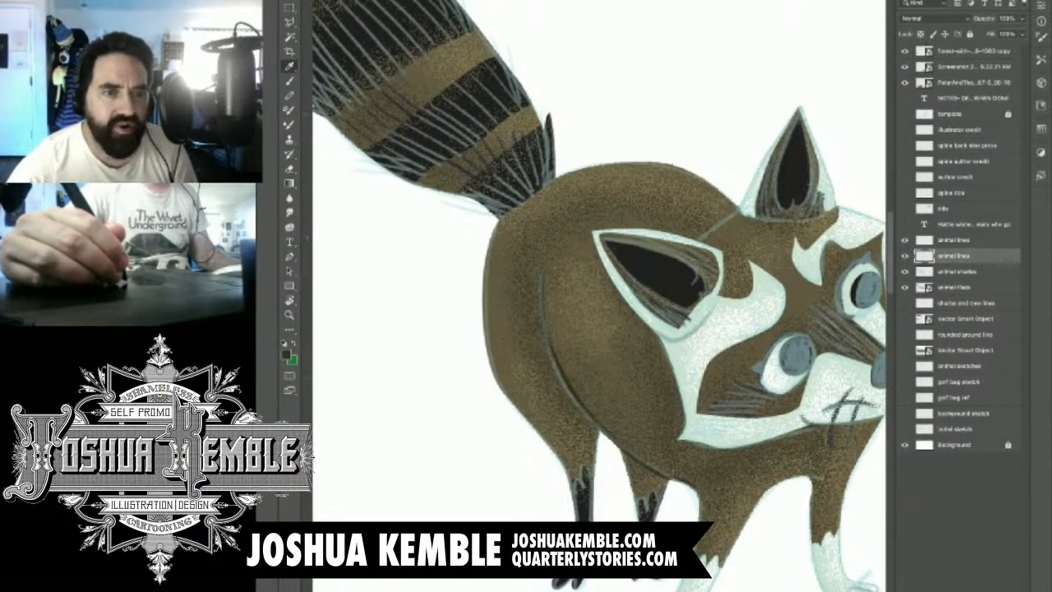
click(290, 81)
drag(394, 128, 448, 188)
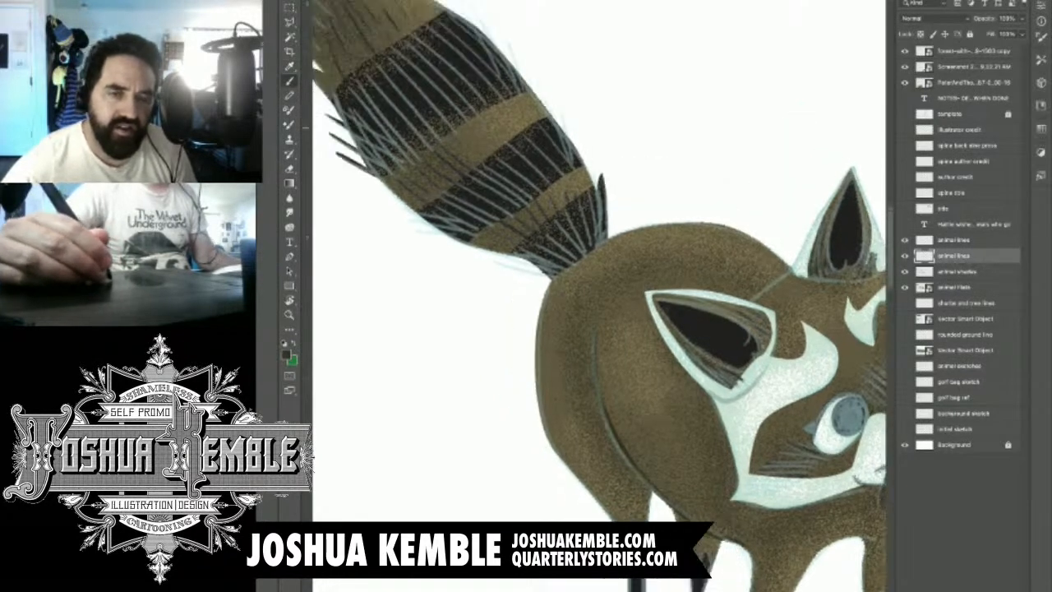
scroll(407, 188, up, 3)
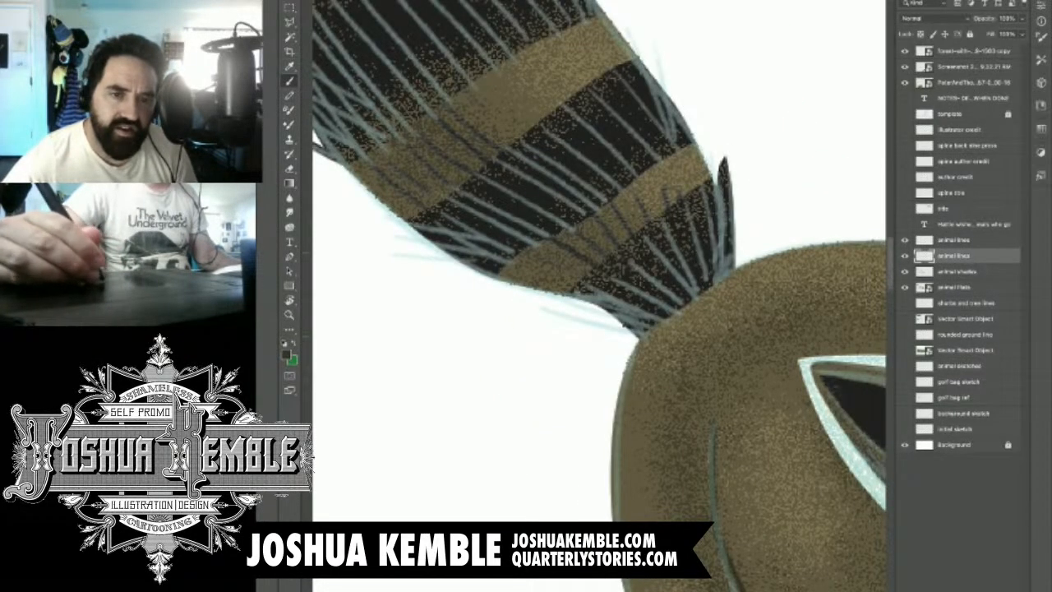
drag(642, 330, 539, 306)
mouse_move(611, 316)
mouse_down()
mouse_move(567, 298)
mouse_move(664, 323)
mouse_up()
drag(626, 270, 675, 319)
drag(633, 238, 691, 310)
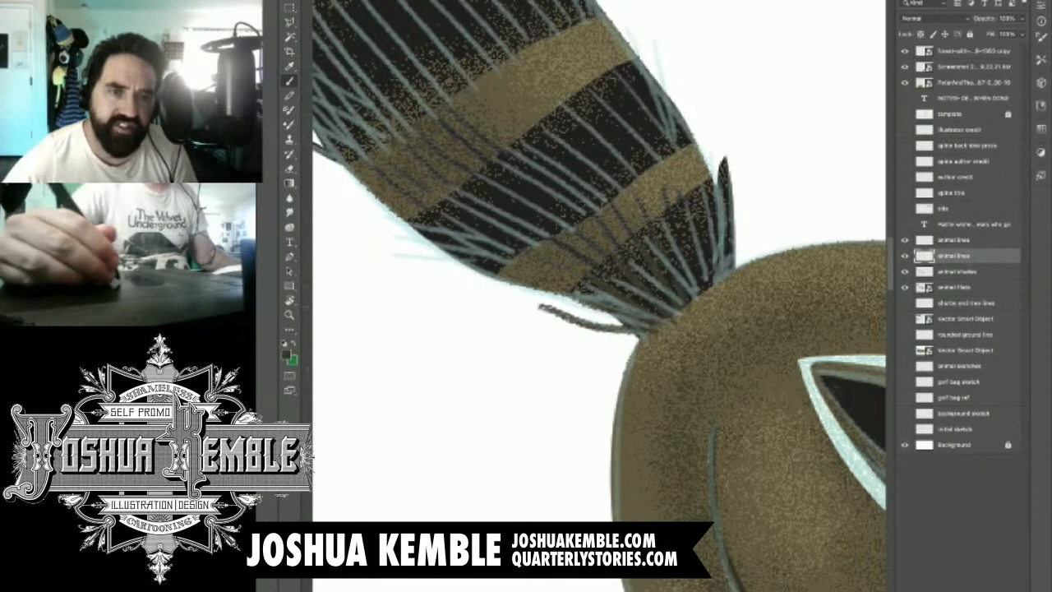
mouse_move(702, 219)
mouse_down()
mouse_move(684, 292)
mouse_move(704, 271)
mouse_up()
mouse_move(721, 195)
mouse_down()
mouse_move(712, 237)
mouse_move(725, 255)
mouse_up()
drag(375, 236, 462, 263)
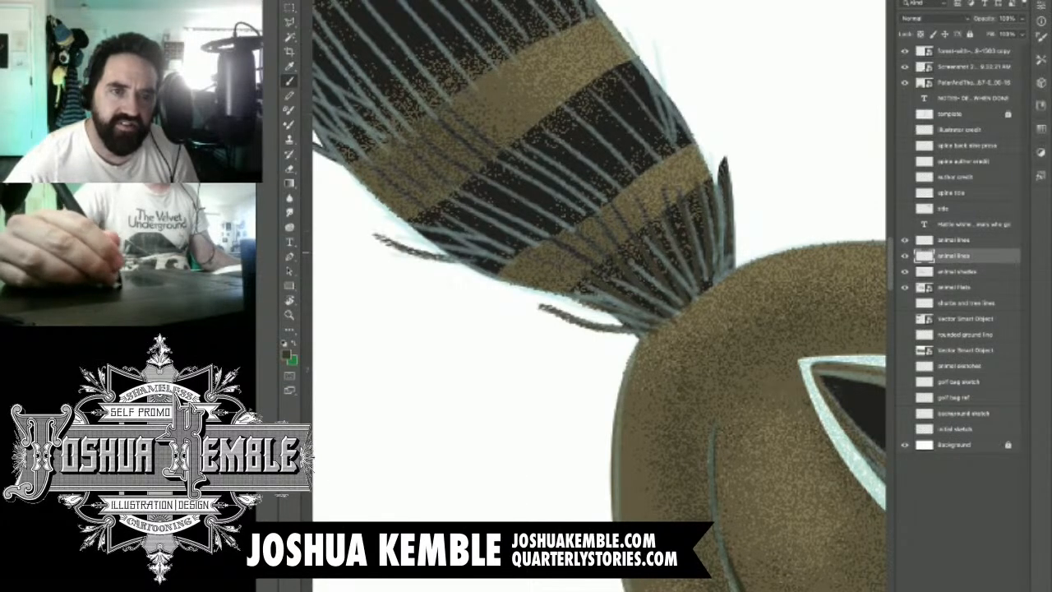
Step: Draw dark brown fur strokes along the raccoon's lower black tail band and a stray hair on the tail's upper edge
drag(488, 173, 560, 232)
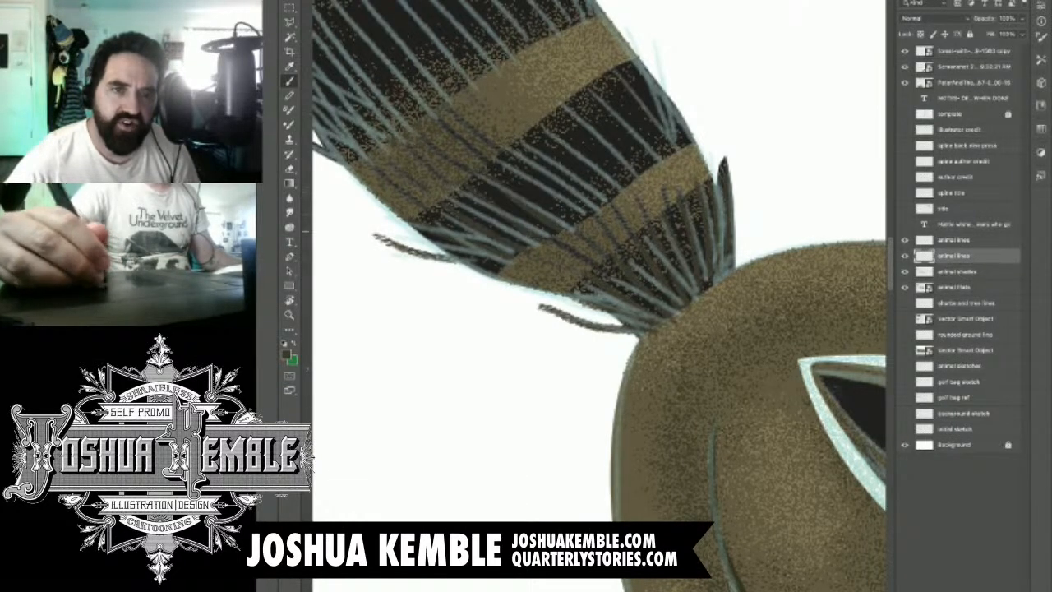
mouse_move(500, 155)
mouse_down()
mouse_move(574, 216)
mouse_move(590, 216)
mouse_up()
drag(535, 129, 600, 206)
mouse_move(554, 108)
mouse_down()
mouse_move(604, 170)
mouse_move(623, 172)
mouse_up()
mouse_move(585, 97)
mouse_down()
mouse_move(630, 160)
mouse_move(649, 166)
mouse_up()
mouse_move(618, 74)
mouse_down()
mouse_move(665, 156)
mouse_move(679, 157)
mouse_up()
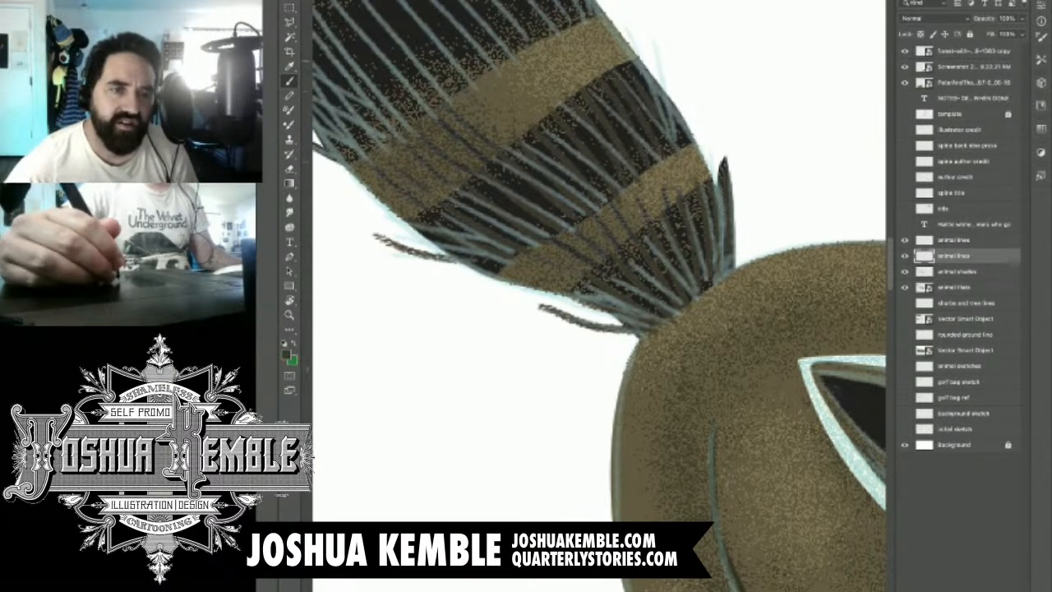
mouse_move(635, 51)
mouse_down()
mouse_move(689, 150)
mouse_move(691, 134)
mouse_up()
Step: Draw stray hairs on the underside of the raccoon's wide black tail band and fill the band with long dark brown fur strokes
mouse_move(509, 213)
mouse_down()
mouse_move(621, 309)
mouse_move(653, 377)
mouse_up()
drag(404, 273, 494, 325)
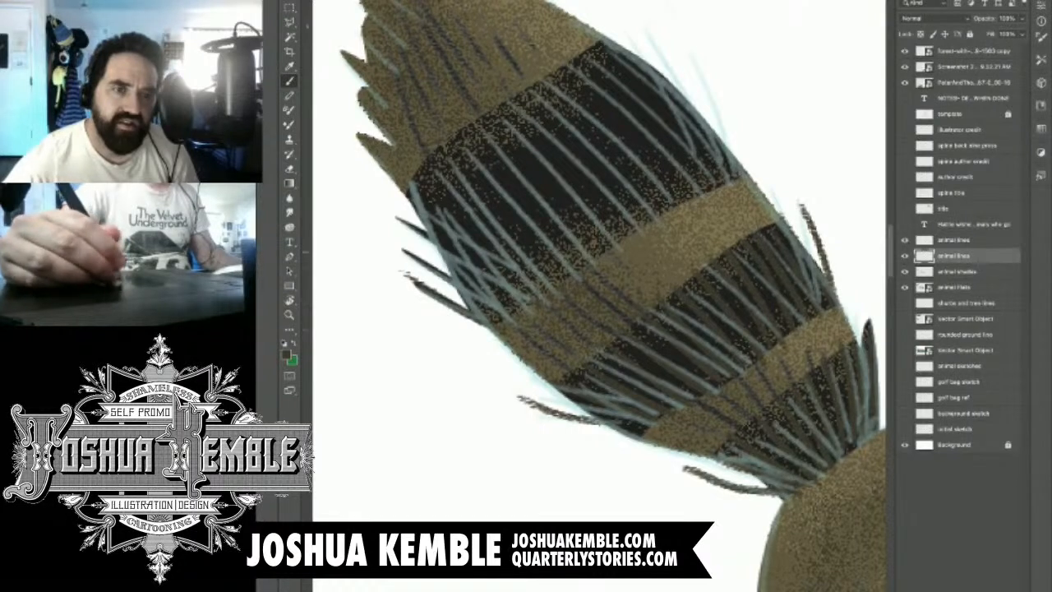
drag(403, 251, 452, 278)
drag(389, 213, 457, 257)
mouse_move(422, 167)
mouse_down()
mouse_move(520, 350)
mouse_move(526, 321)
mouse_up()
mouse_move(450, 155)
mouse_down()
mouse_move(487, 225)
mouse_move(543, 265)
mouse_up()
mouse_move(481, 138)
mouse_down()
mouse_move(568, 253)
mouse_move(513, 141)
mouse_move(592, 245)
mouse_up()
drag(521, 119, 619, 232)
mouse_move(545, 89)
mouse_down()
mouse_move(662, 233)
mouse_move(666, 217)
mouse_up()
mouse_move(575, 61)
mouse_down()
mouse_move(676, 196)
mouse_move(662, 131)
mouse_move(716, 208)
mouse_up()
mouse_move(623, 66)
mouse_down()
mouse_move(709, 158)
mouse_move(729, 203)
mouse_up()
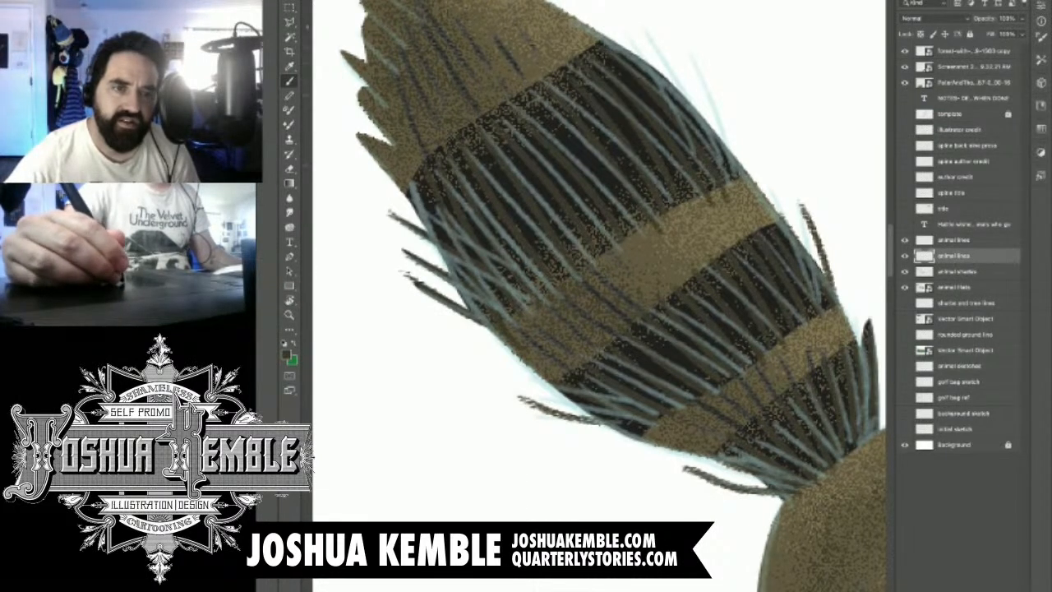
Step: Draw dark brown fur strokes over the raccoon's brown tail tip and tufts, adding a few short ones in the lighter tail bands
drag(641, 205, 726, 328)
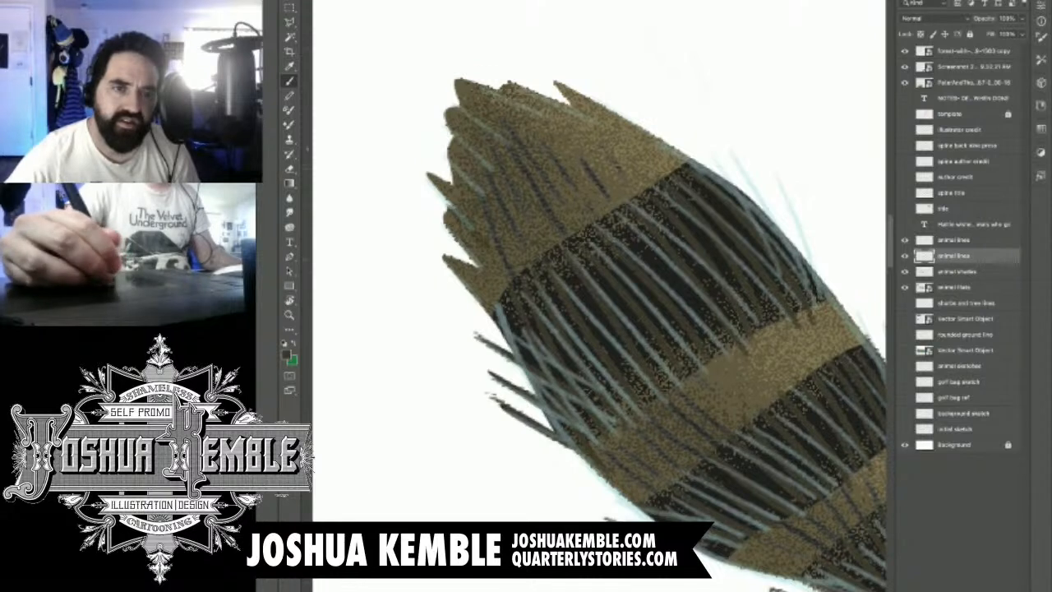
drag(491, 196, 519, 273)
drag(480, 160, 503, 242)
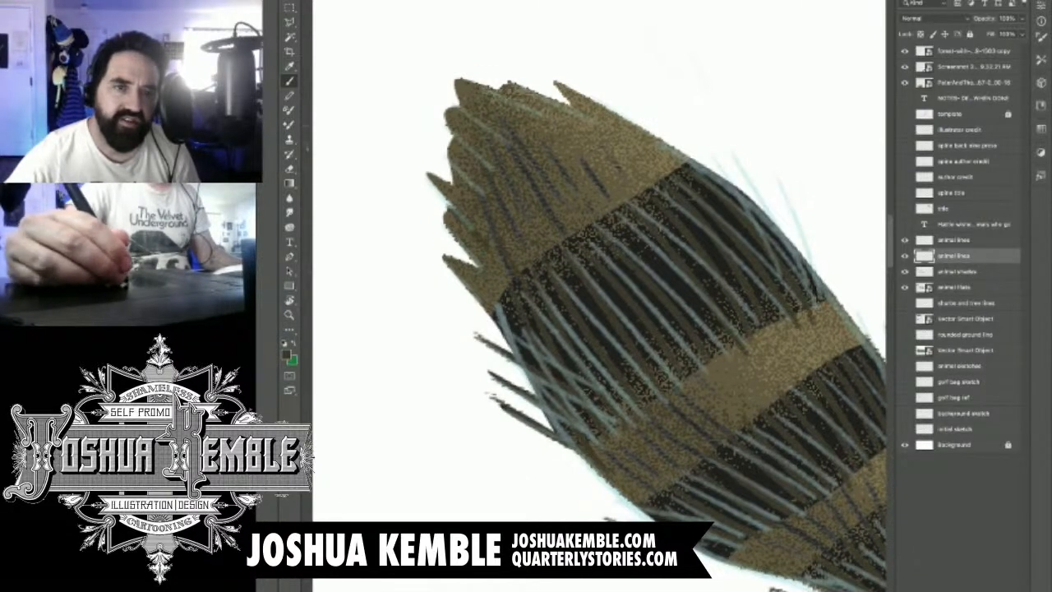
mouse_move(498, 142)
mouse_down()
mouse_move(538, 235)
mouse_move(527, 165)
mouse_up()
drag(522, 122, 573, 215)
drag(548, 141, 583, 196)
drag(577, 161, 599, 193)
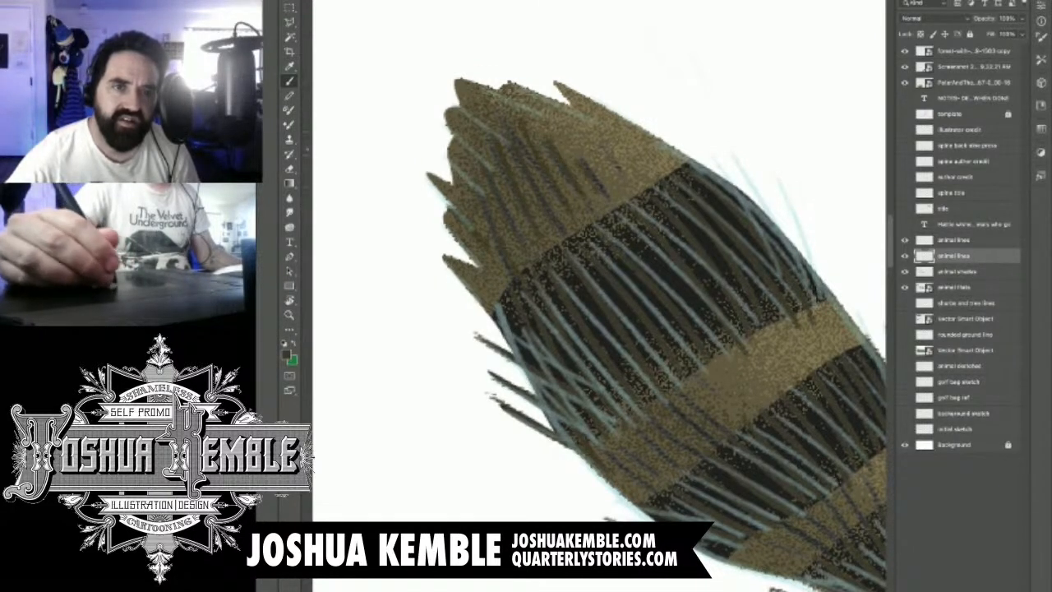
drag(454, 129, 488, 157)
drag(450, 154, 490, 189)
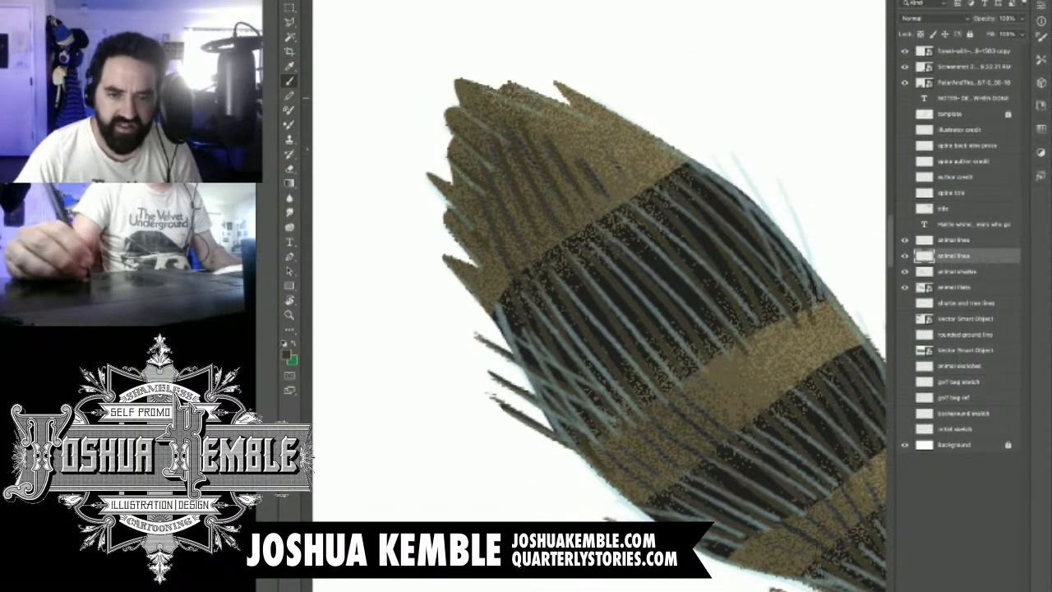
drag(461, 100, 489, 129)
drag(511, 103, 567, 134)
drag(537, 92, 578, 137)
drag(567, 92, 611, 137)
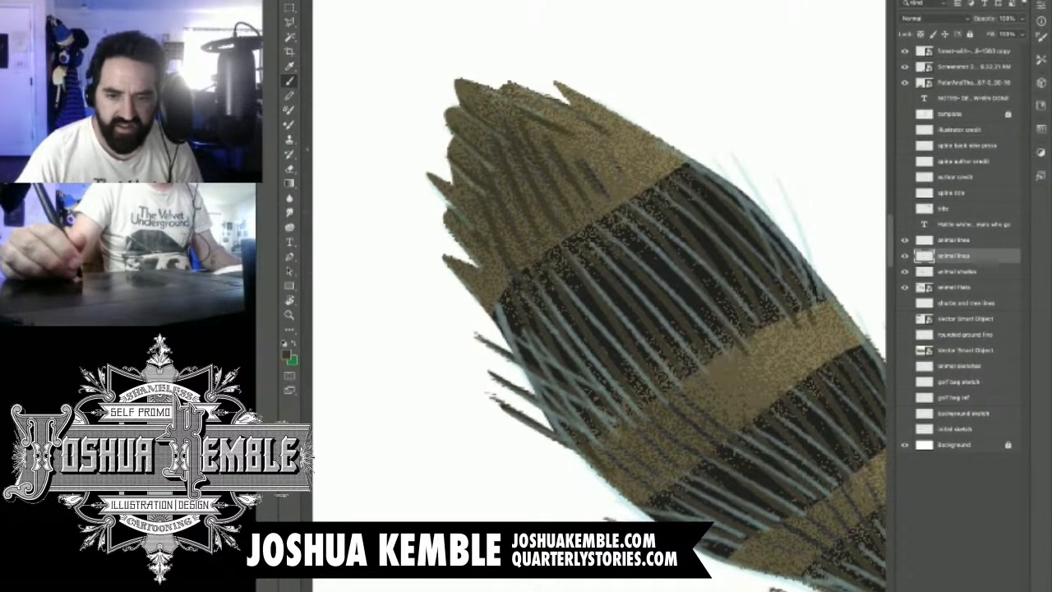
drag(665, 417, 705, 451)
drag(697, 397, 739, 428)
mouse_move(792, 559)
mouse_down()
mouse_move(803, 567)
mouse_move(825, 536)
mouse_up()
Step: Hide the upper animal lines sketch layer and examine the raccoon's line work beside the owl and fox
key(super+minus)
key(super+minus)
key(super+minus)
key(super+minus)
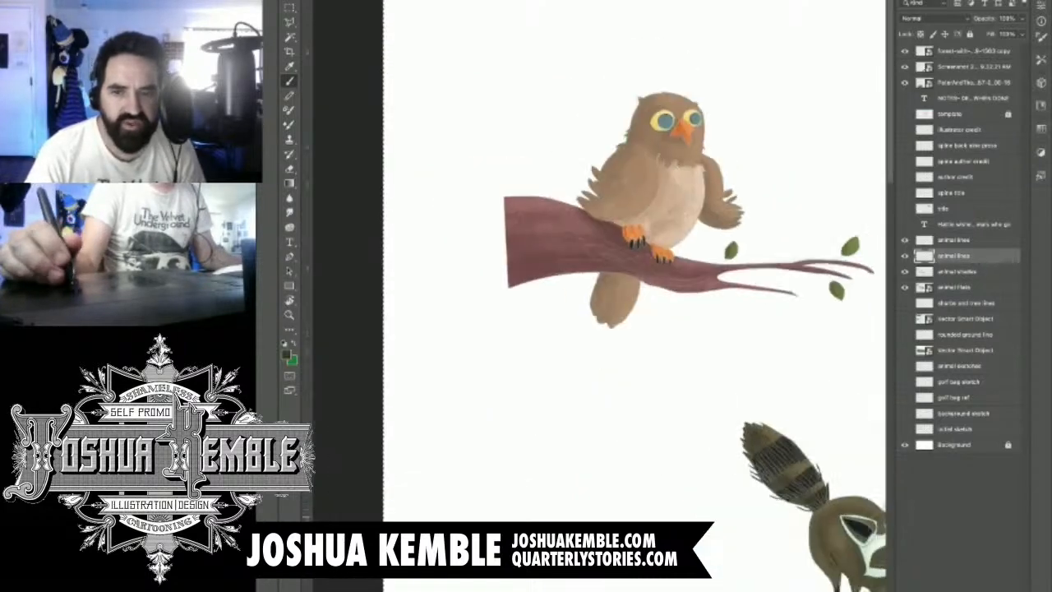
drag(813, 465, 633, 362)
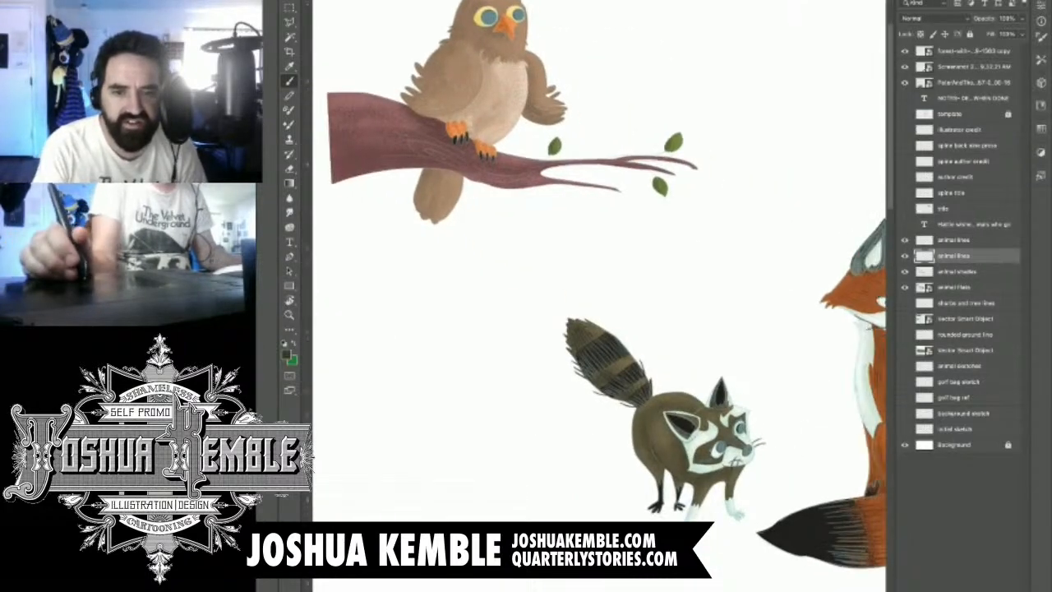
click(905, 240)
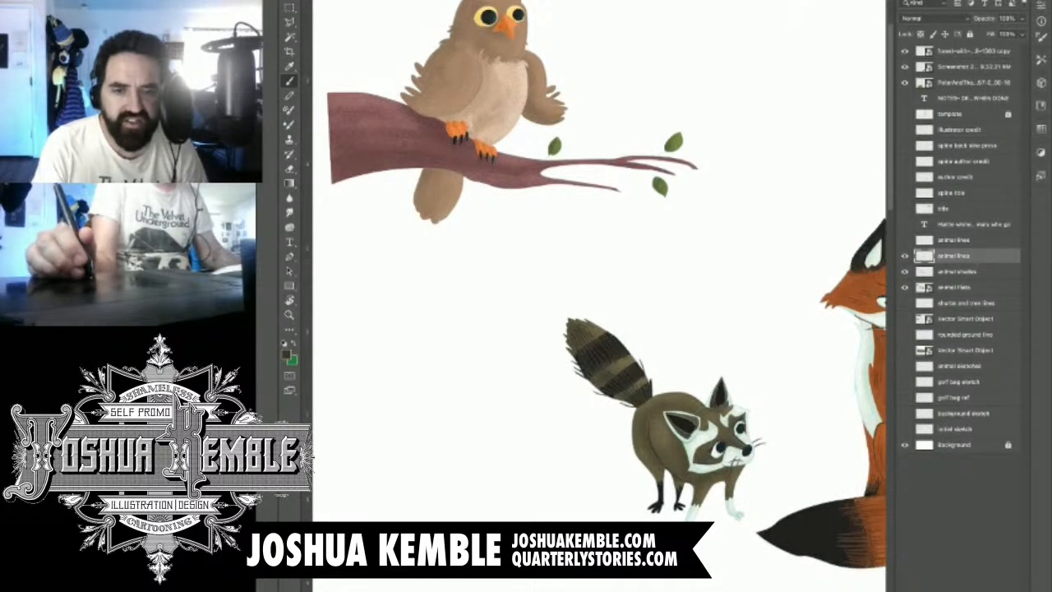
drag(707, 370, 664, 365)
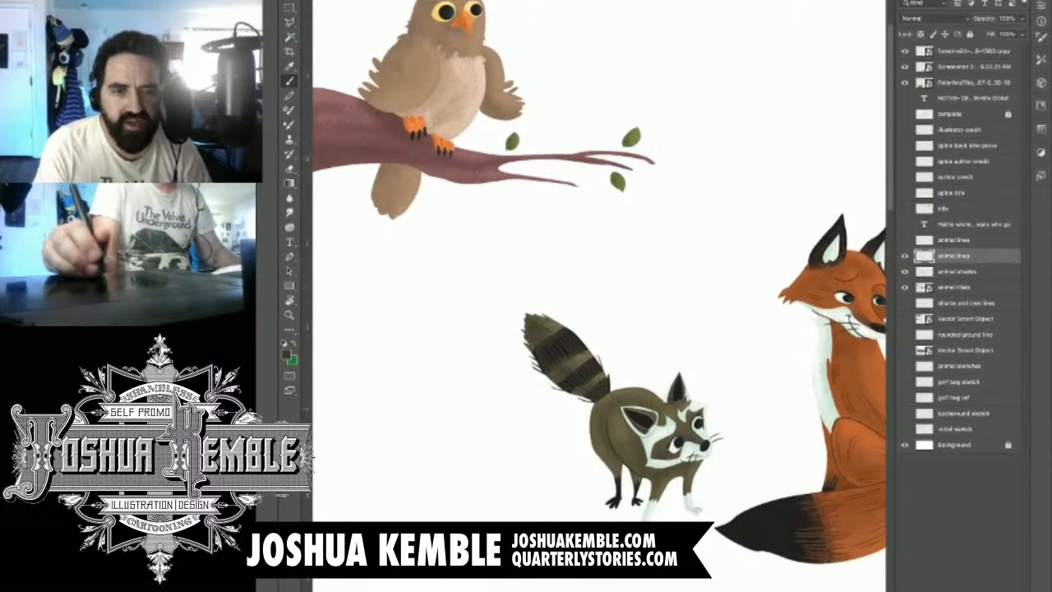
drag(668, 446, 732, 446)
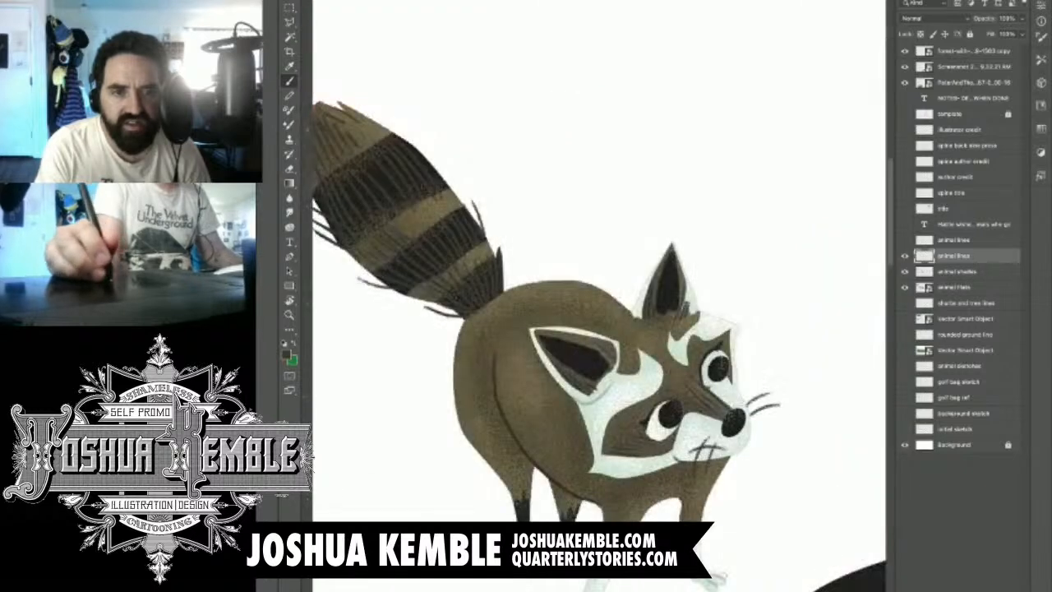
Step: Draw dark brown fur strokes inside the black centres of both of the raccoon's ears
drag(587, 391, 654, 391)
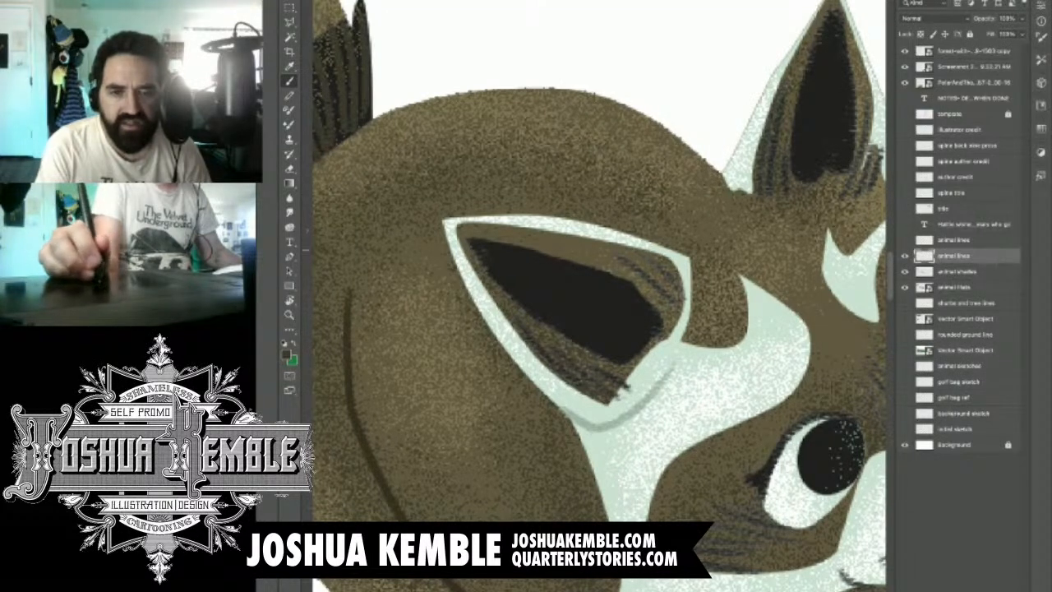
drag(492, 250, 642, 299)
drag(527, 286, 629, 319)
drag(554, 304, 630, 332)
mouse_move(577, 326)
mouse_down()
mouse_move(622, 341)
mouse_move(546, 374)
mouse_up()
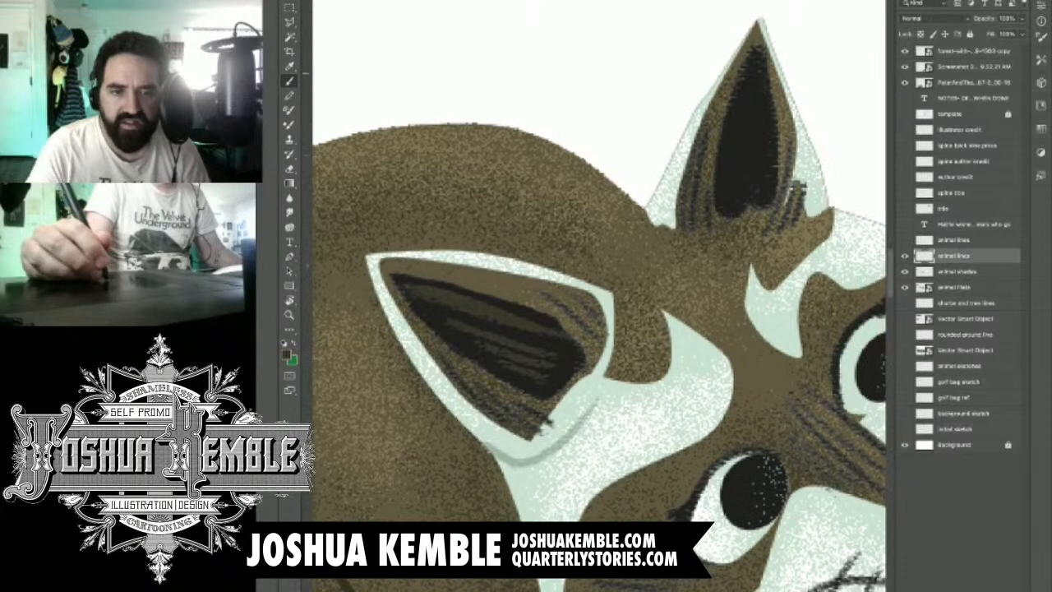
drag(745, 195, 730, 84)
drag(750, 214, 740, 133)
drag(765, 196, 755, 136)
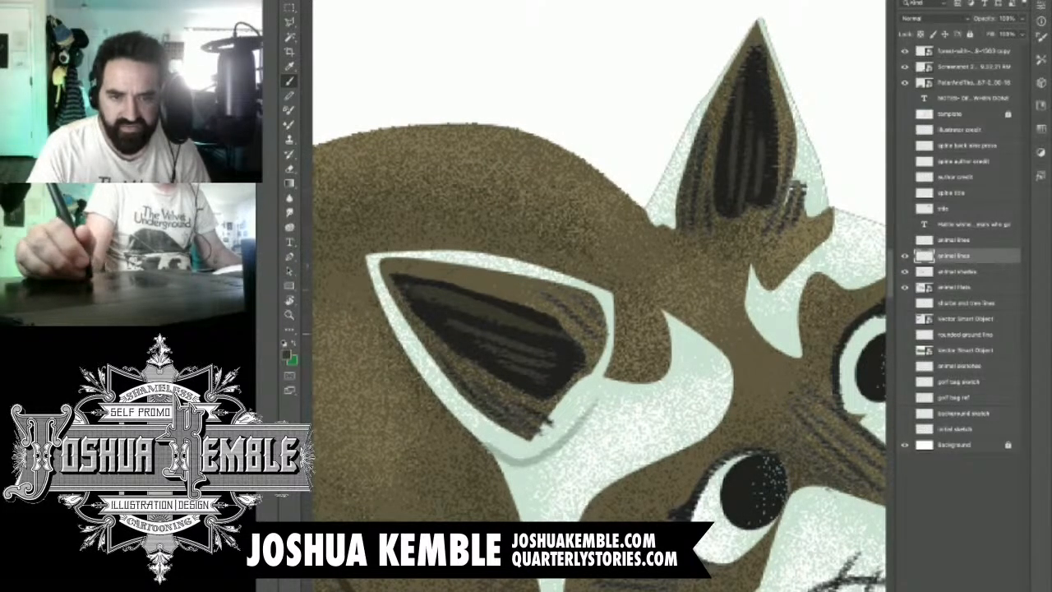
drag(556, 349, 574, 358)
drag(551, 366, 578, 367)
Step: Examine the raccoon, fox, owl and bush across the whole cover at a smaller scale with the sketch lines hidden
drag(638, 382, 523, 382)
drag(624, 345, 562, 345)
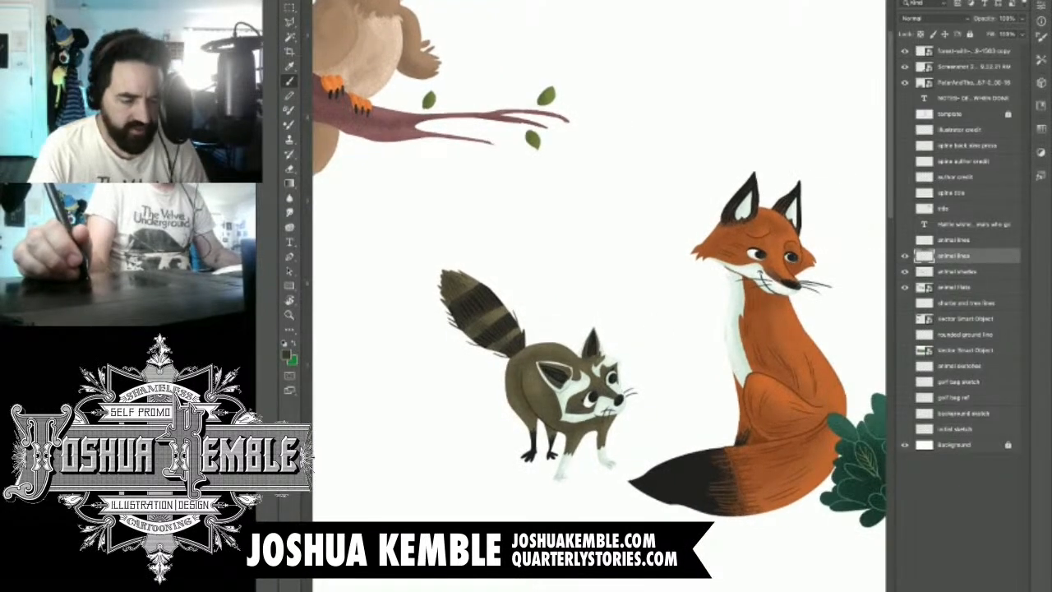
drag(702, 372, 617, 373)
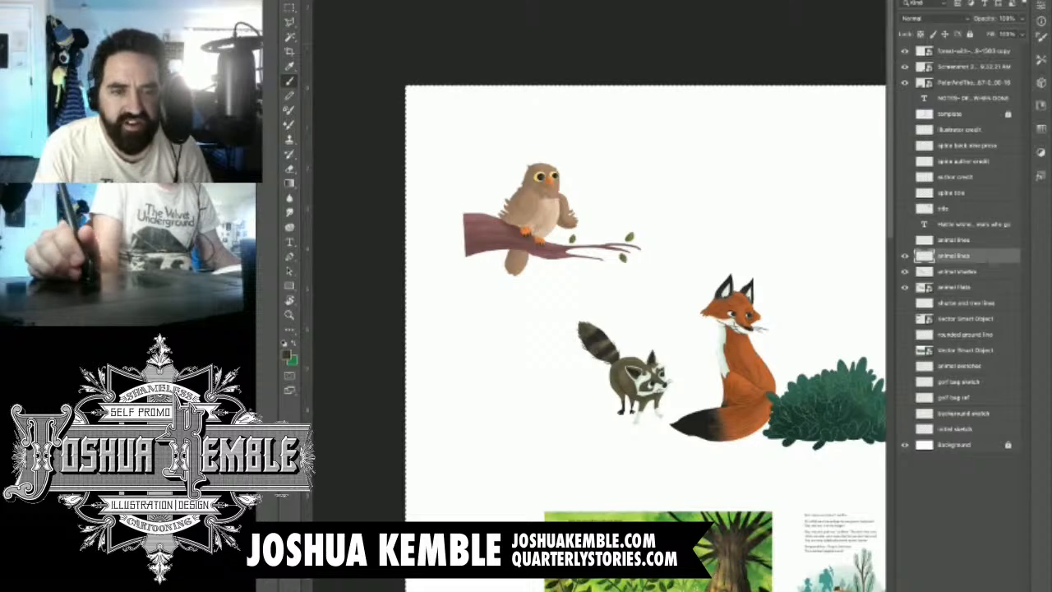
drag(707, 316, 488, 335)
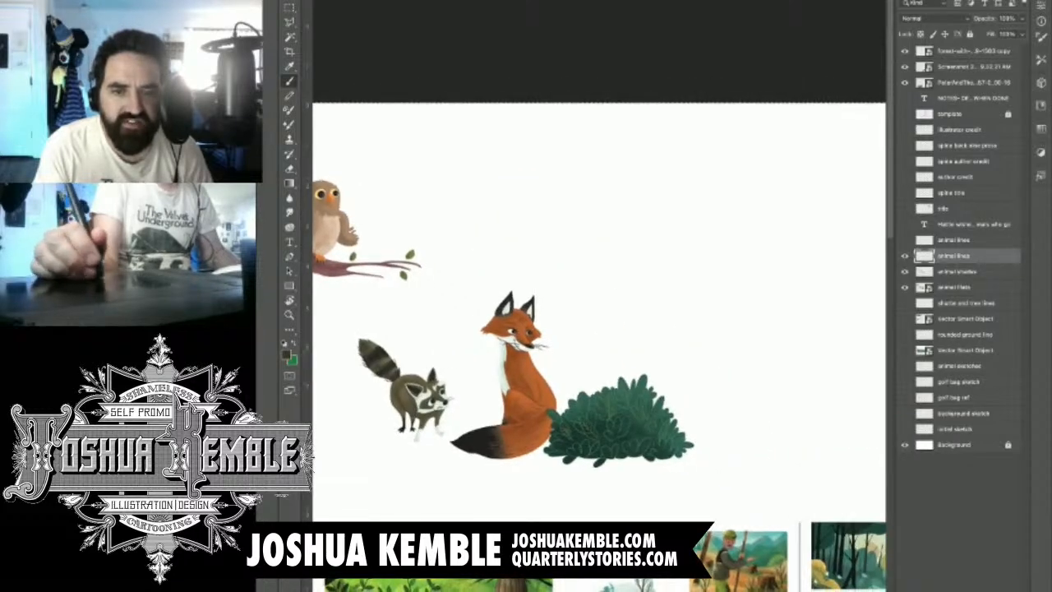
drag(740, 355, 436, 317)
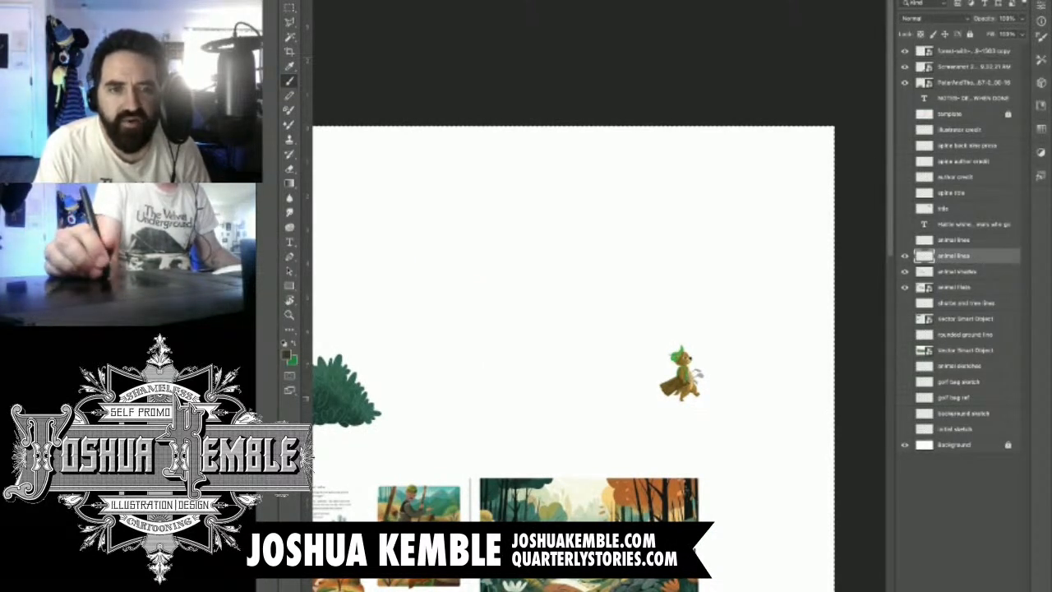
drag(354, 328, 854, 378)
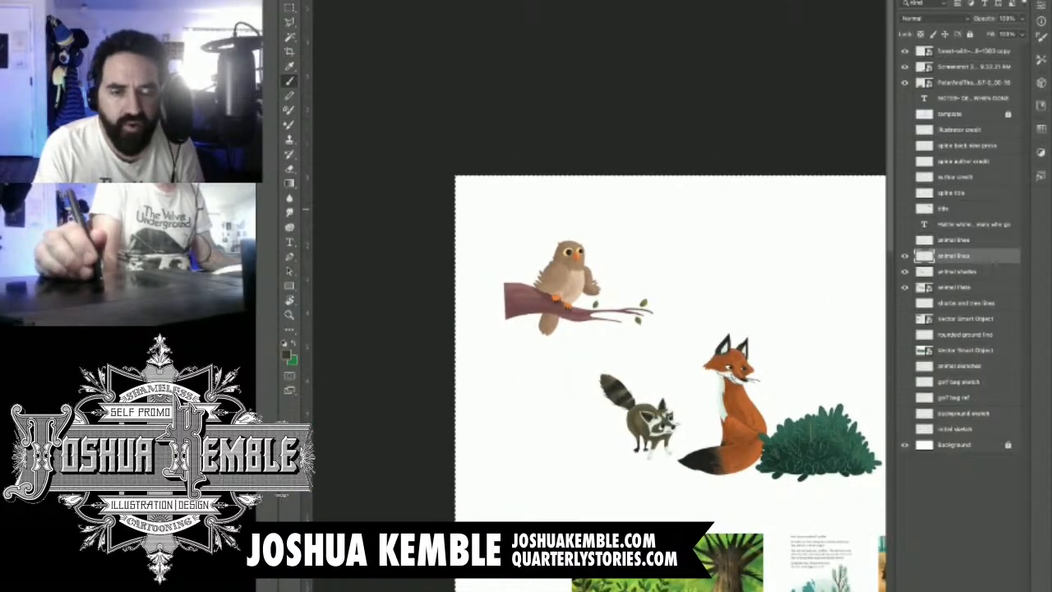
Step: Show the upper animal lines sketch layer again and sample a dark orange from the owl's beak as the brush colour
click(905, 241)
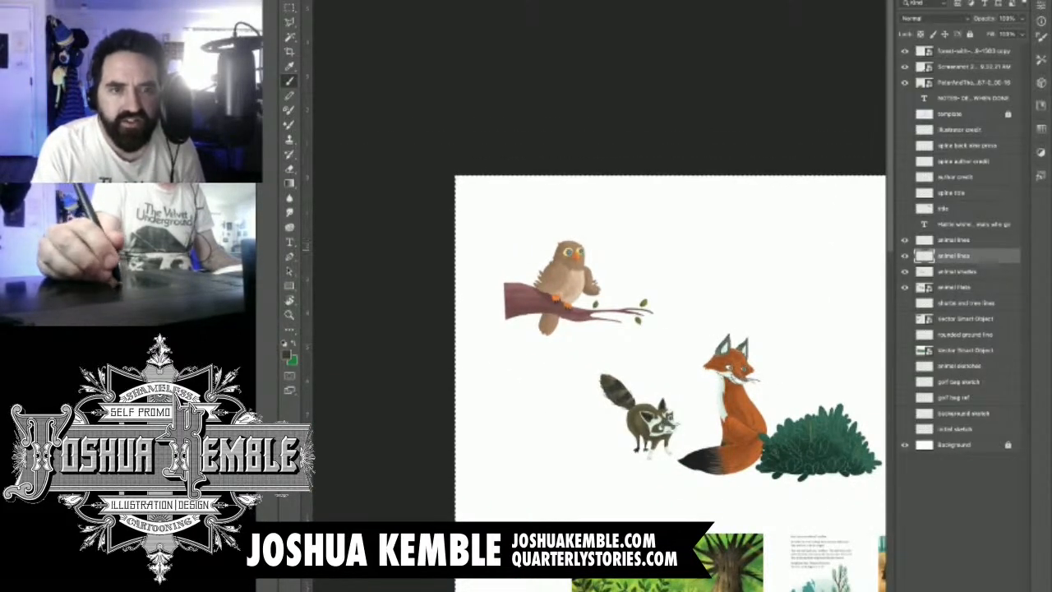
drag(583, 256, 698, 256)
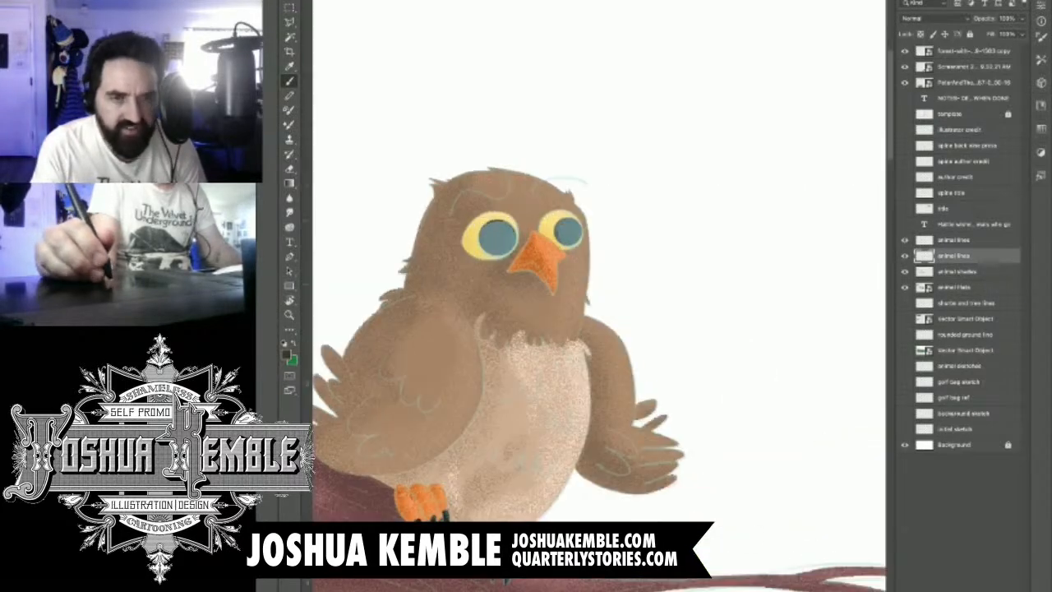
drag(477, 207, 526, 207)
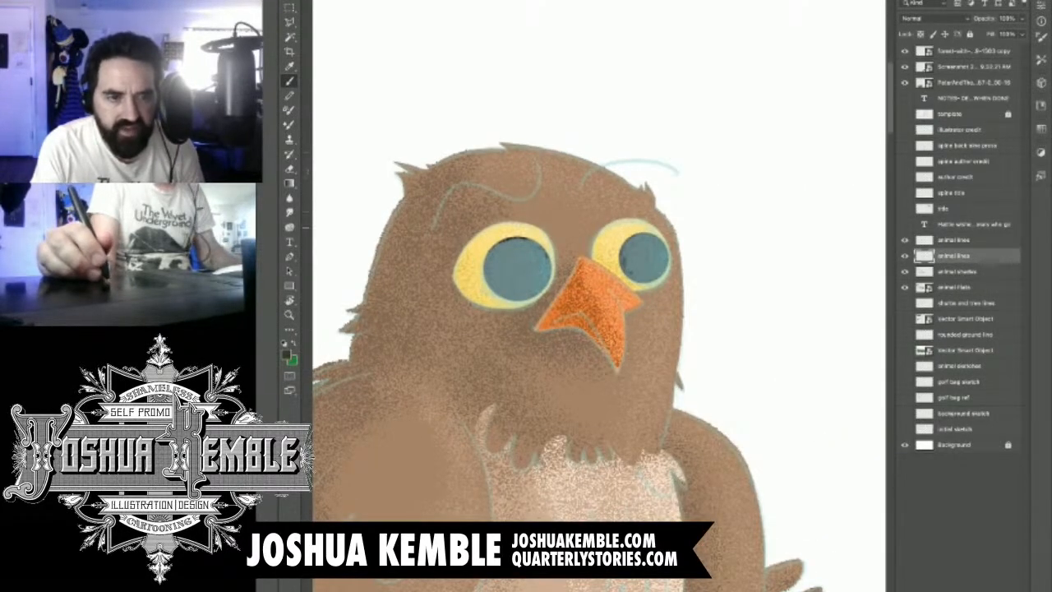
key(i)
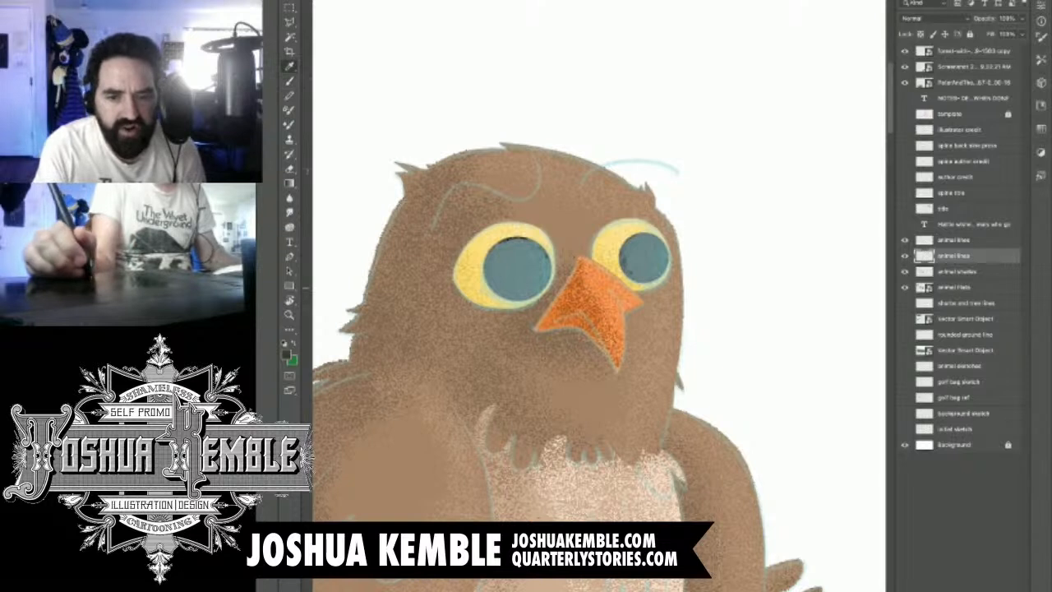
click(610, 330)
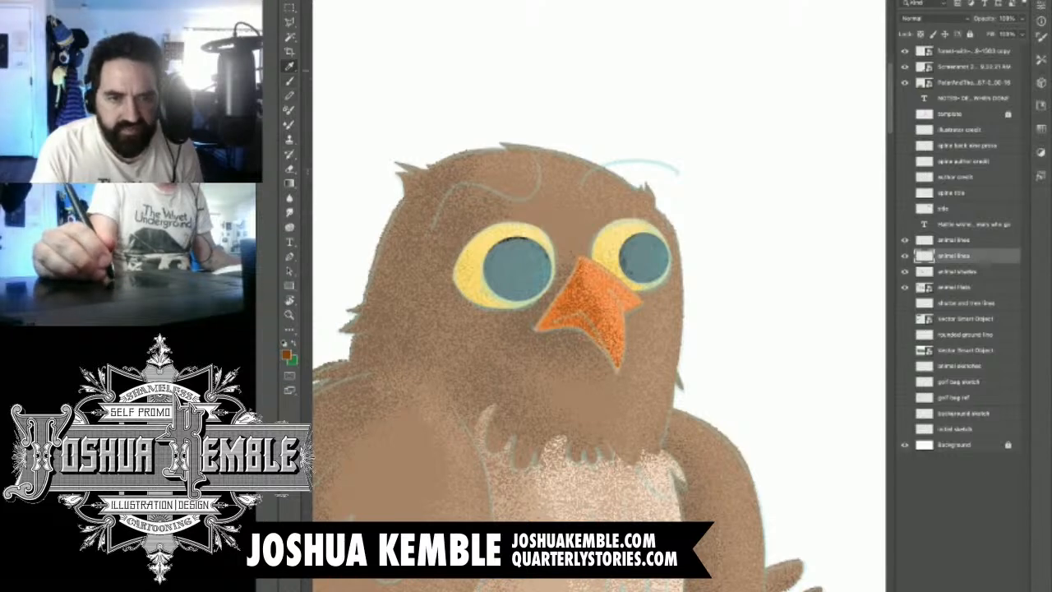
key(b)
scroll(573, 320, up, 5)
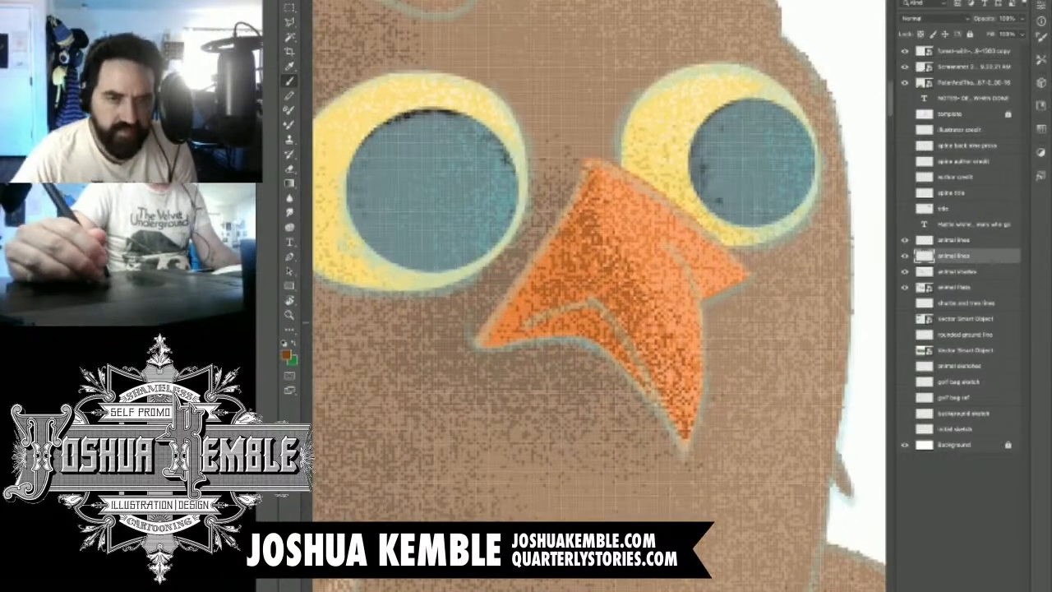
Step: Sample a darker brown and draw the owl's mouth line along the lower fold of its beak down to the tip
drag(529, 328, 594, 304)
key(ctrl+z)
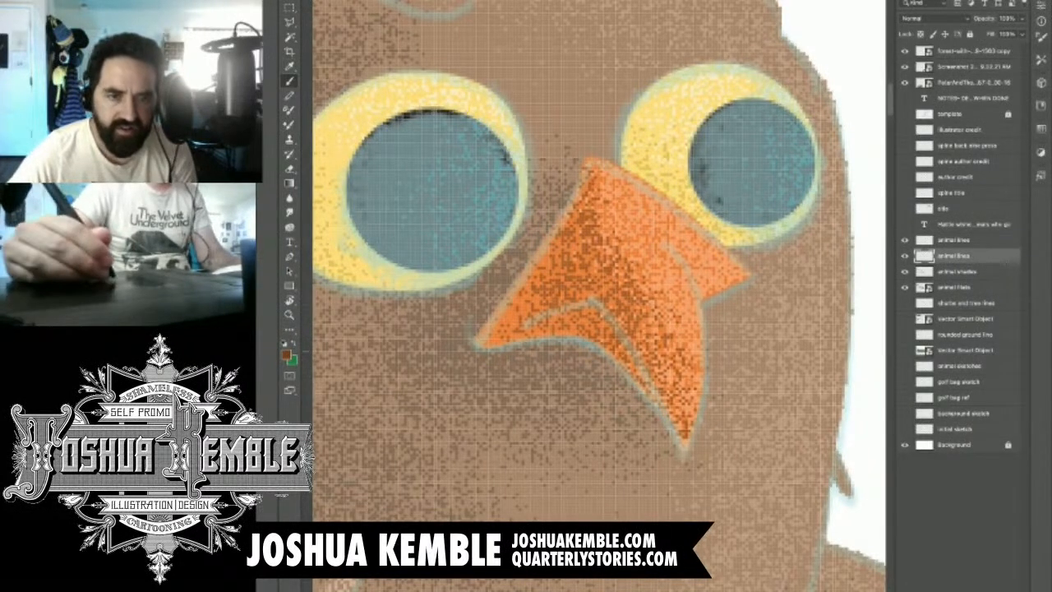
key(i)
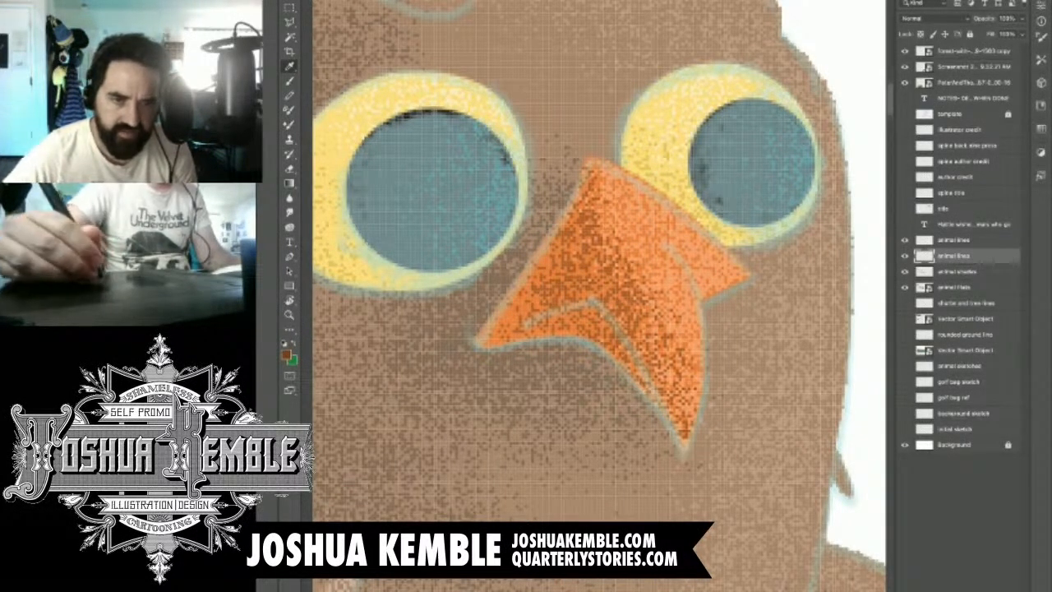
key(b)
mouse_move(516, 329)
mouse_down()
mouse_move(597, 291)
mouse_move(649, 383)
mouse_move(686, 482)
mouse_move(671, 424)
mouse_move(593, 296)
mouse_up()
key(ctrl+z)
key(ctrl+z)
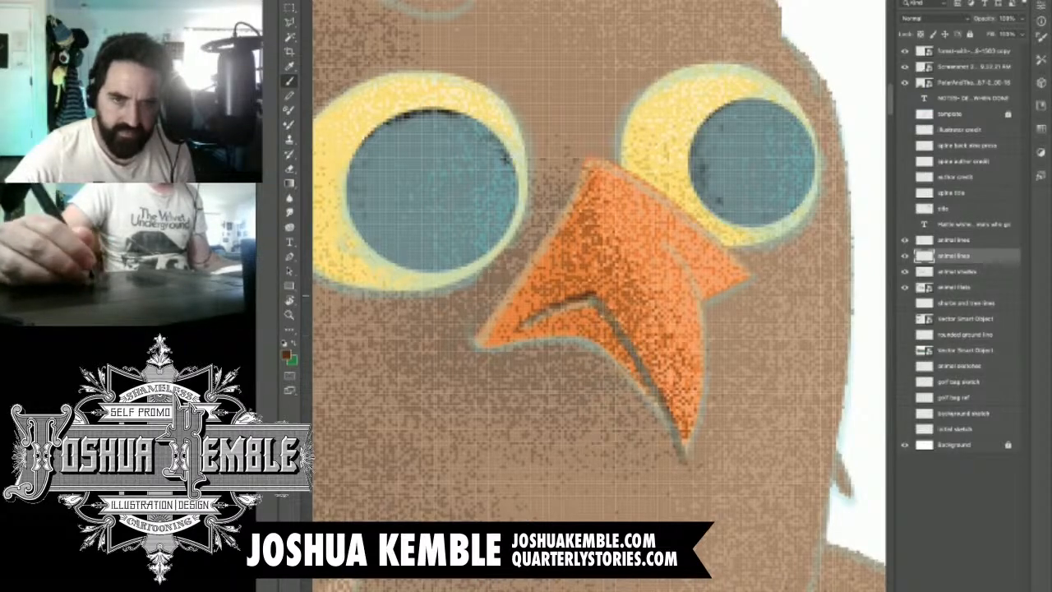
Step: Draw the short curved crease on the right side of the owl's beak in the same dark brown
drag(663, 238, 707, 322)
key(ctrl+z)
drag(660, 238, 706, 322)
drag(526, 271, 681, 355)
Step: Try drawing the owl's left-hand eyebrow with a brown sampled from its forehead
scroll(600, 280, down, 2)
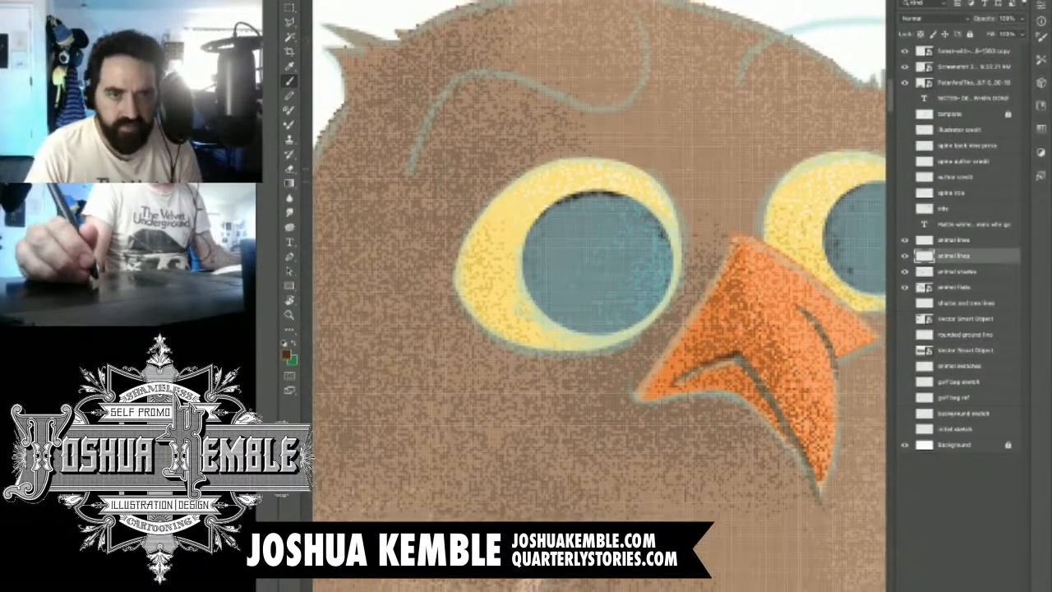
drag(597, 257, 590, 298)
key(i)
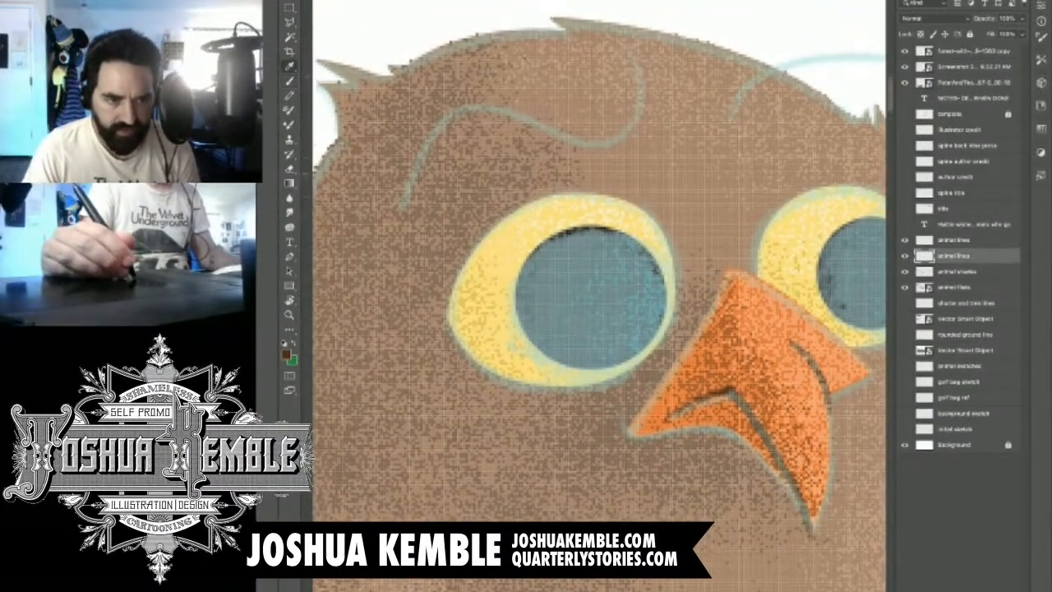
click(580, 169)
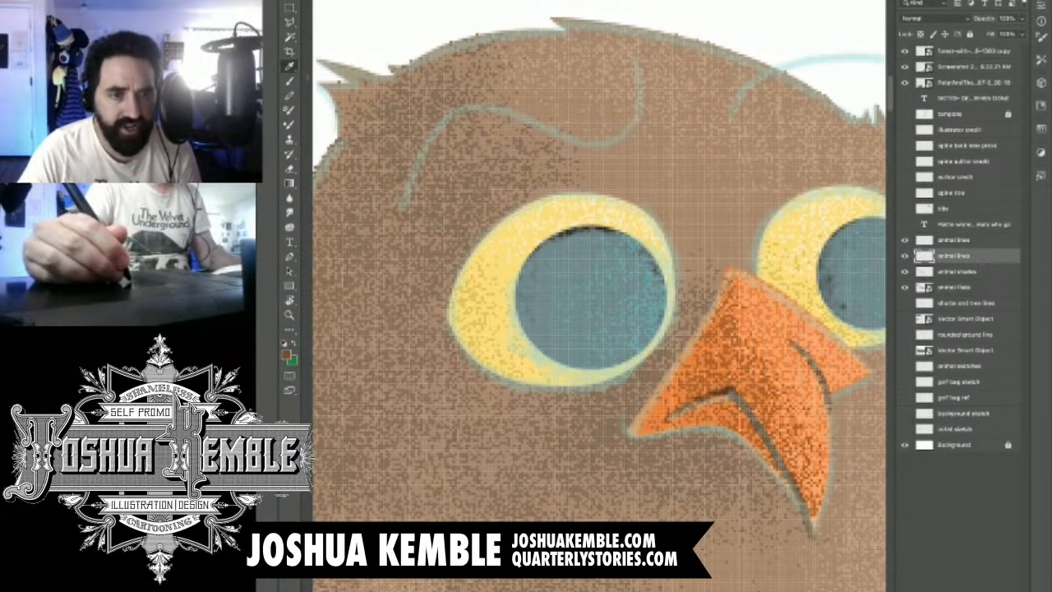
click(289, 81)
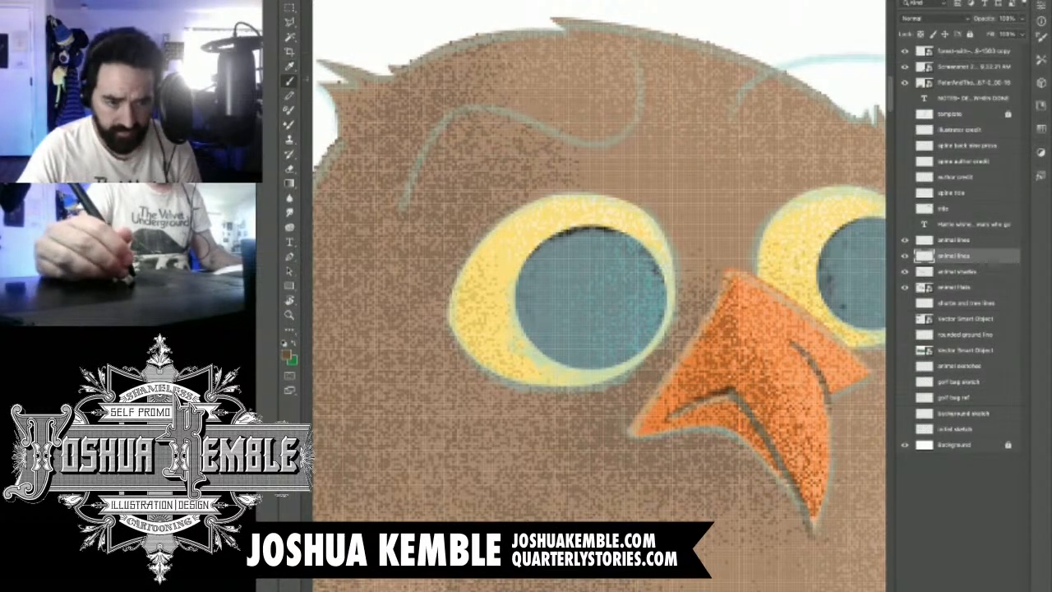
mouse_move(399, 198)
mouse_down()
mouse_move(416, 155)
mouse_move(465, 113)
mouse_up()
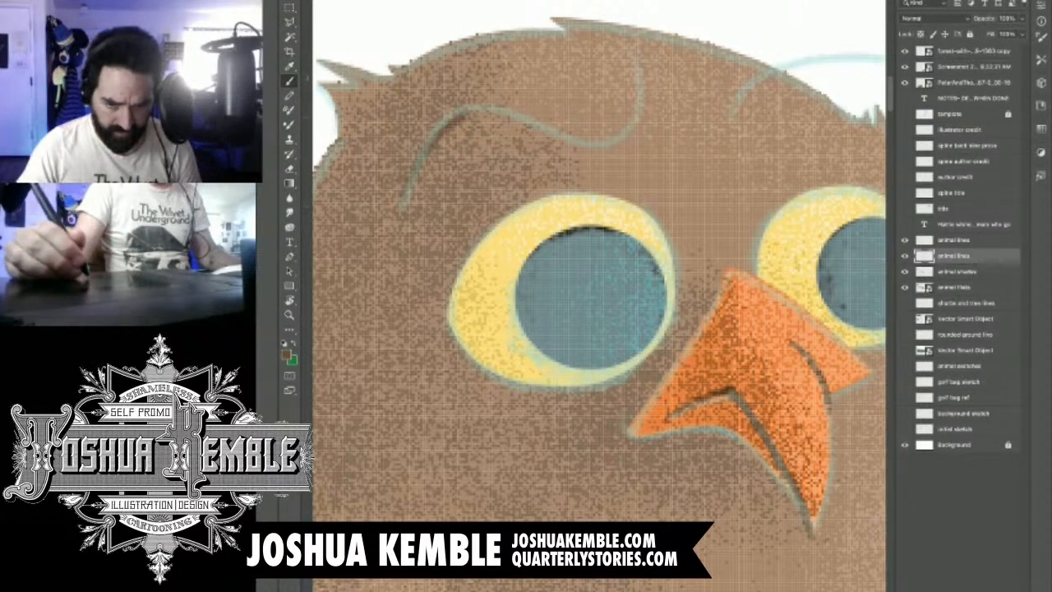
Step: Sample a darker brown and draw both of the owl's curved eyebrows over the sketch lines
key(i)
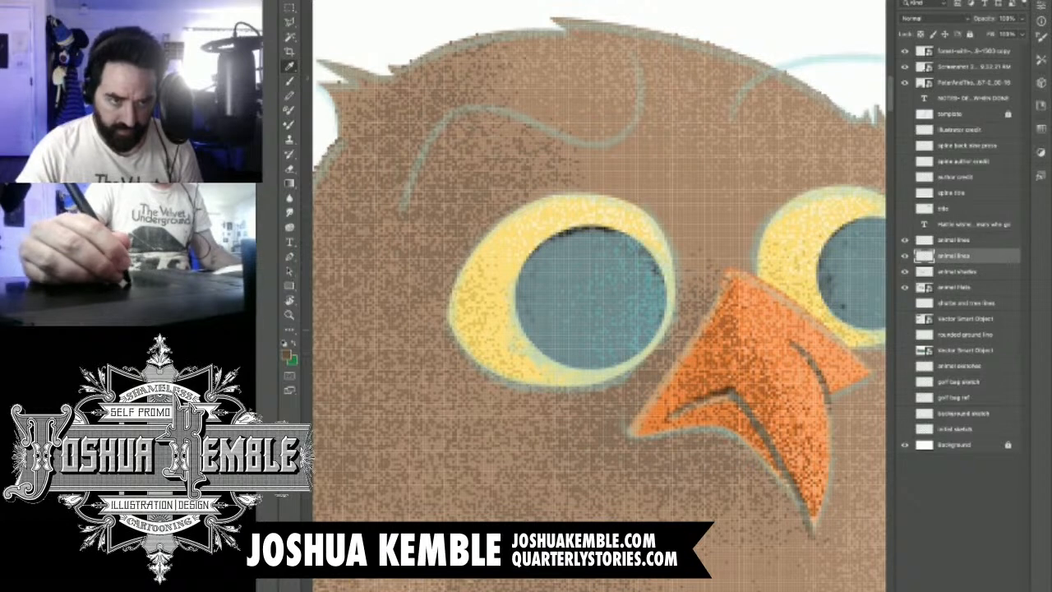
key(b)
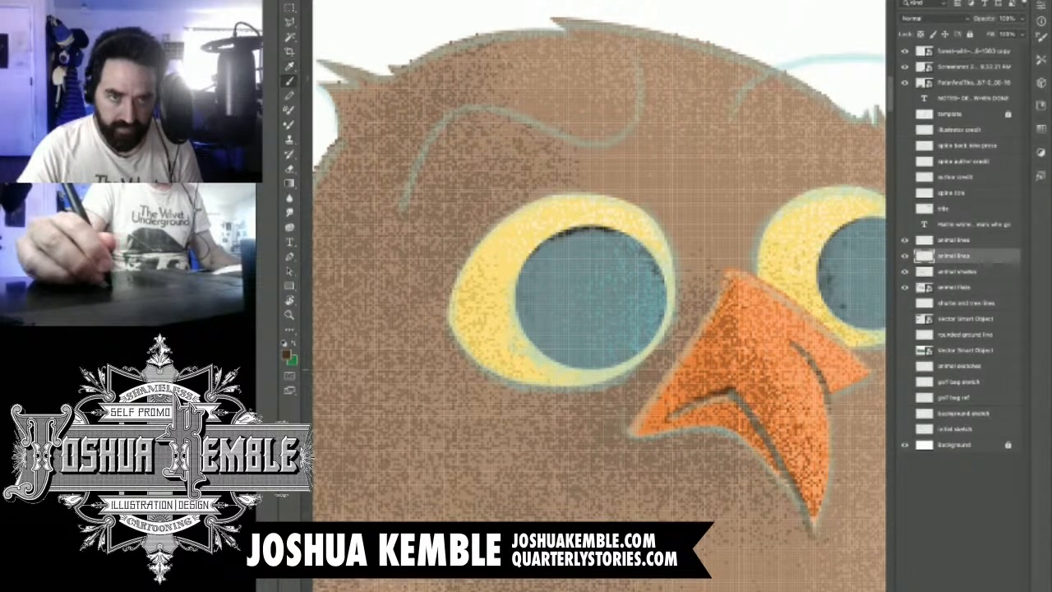
mouse_move(401, 206)
mouse_down()
mouse_move(436, 139)
mouse_move(460, 119)
mouse_move(502, 111)
mouse_move(565, 142)
mouse_move(617, 142)
mouse_move(635, 115)
mouse_move(636, 70)
mouse_up()
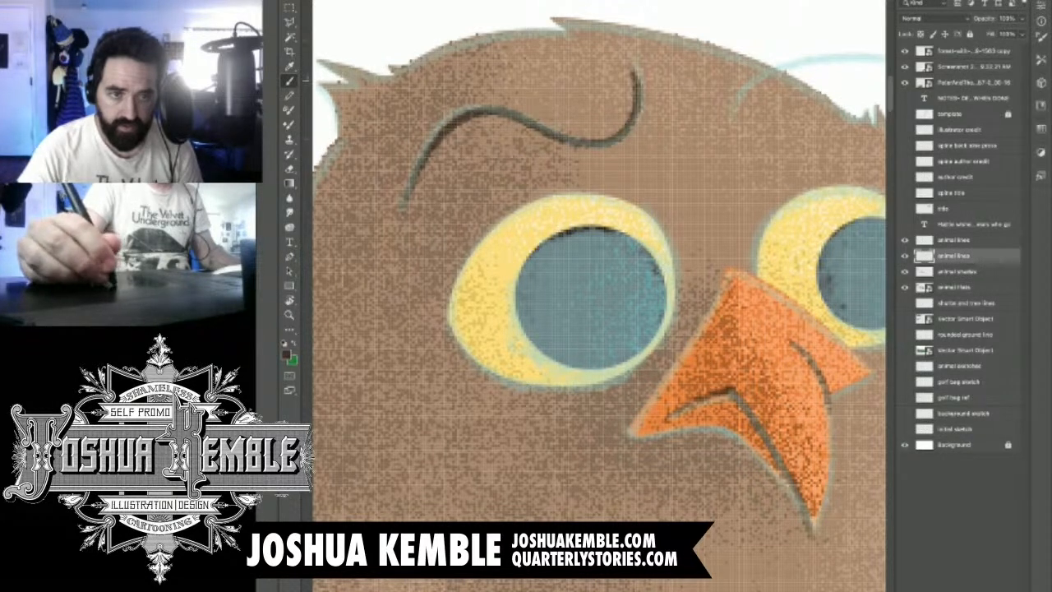
drag(691, 214, 453, 276)
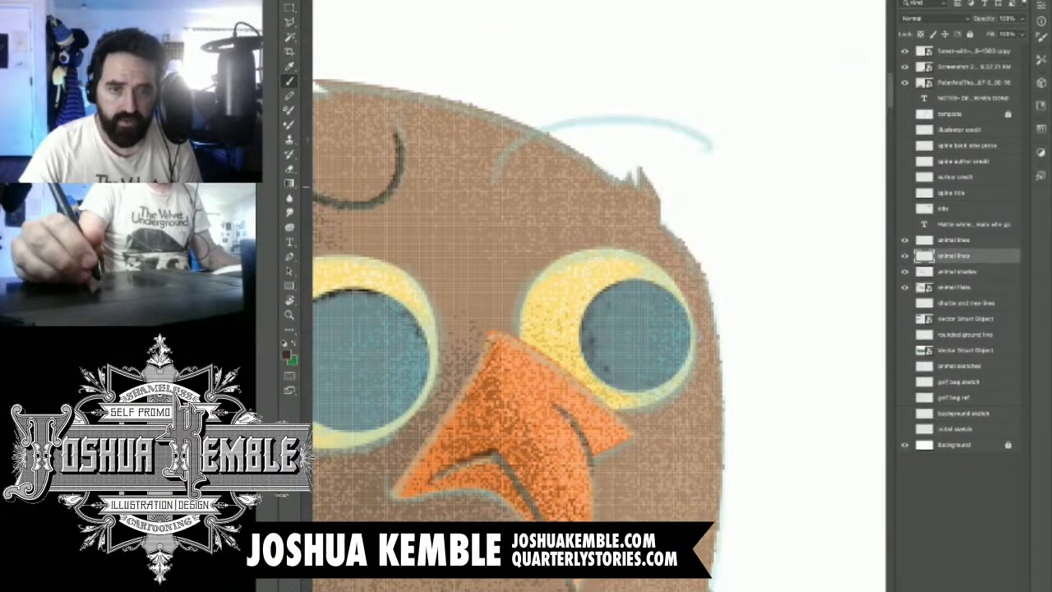
mouse_move(495, 180)
mouse_down()
mouse_move(502, 168)
mouse_move(717, 150)
mouse_up()
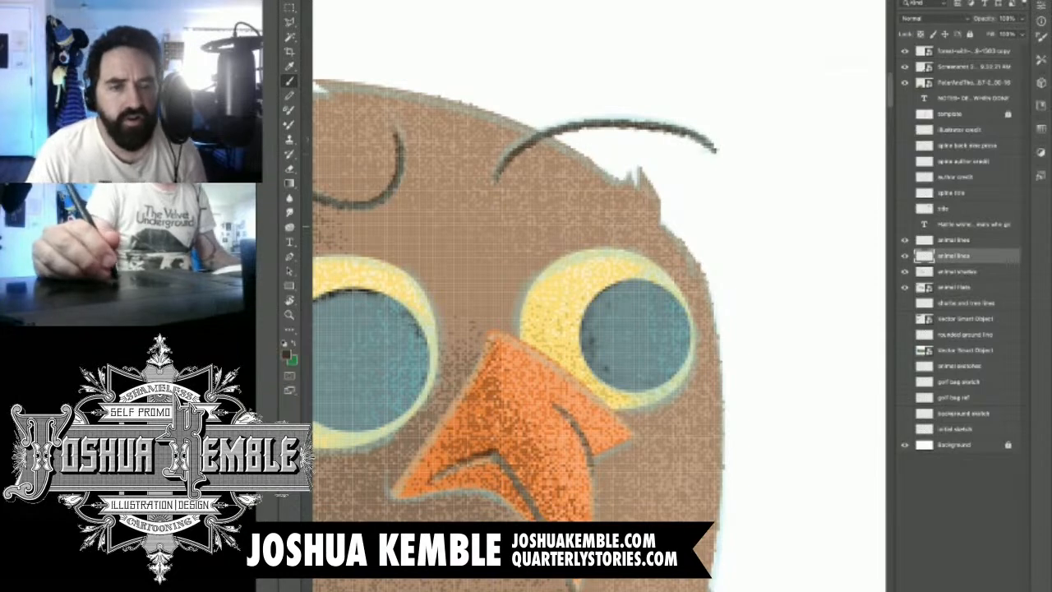
Step: Draw dark brown lines at the base of the outer feathers on the owl's left-hand wing
drag(576, 394, 620, 198)
drag(576, 362, 644, 161)
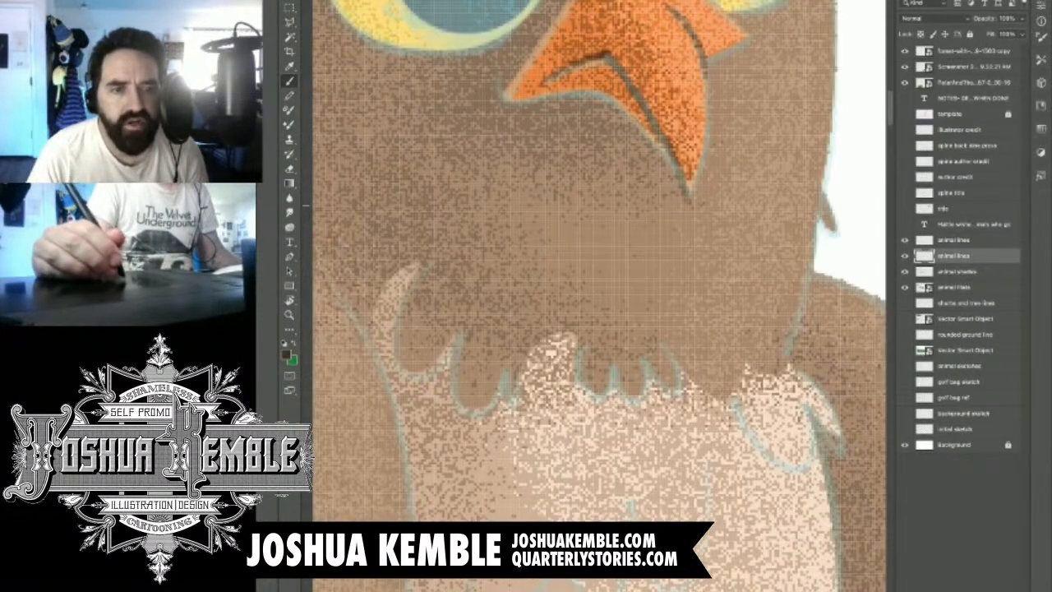
key(ctrl+minus)
key(ctrl+minus)
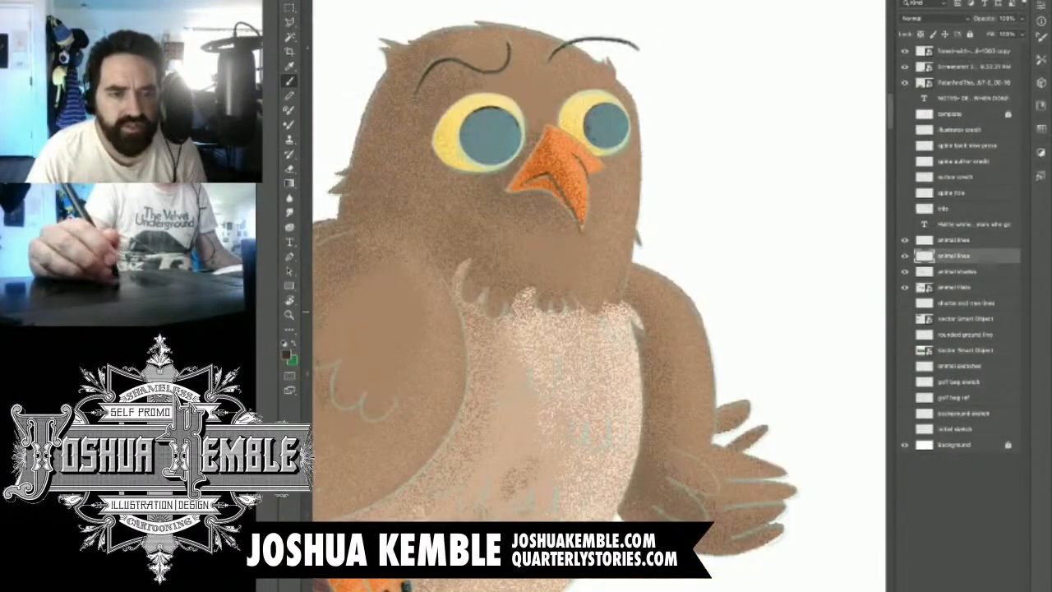
key(ctrl+minus)
drag(576, 329, 637, 304)
drag(575, 329, 625, 309)
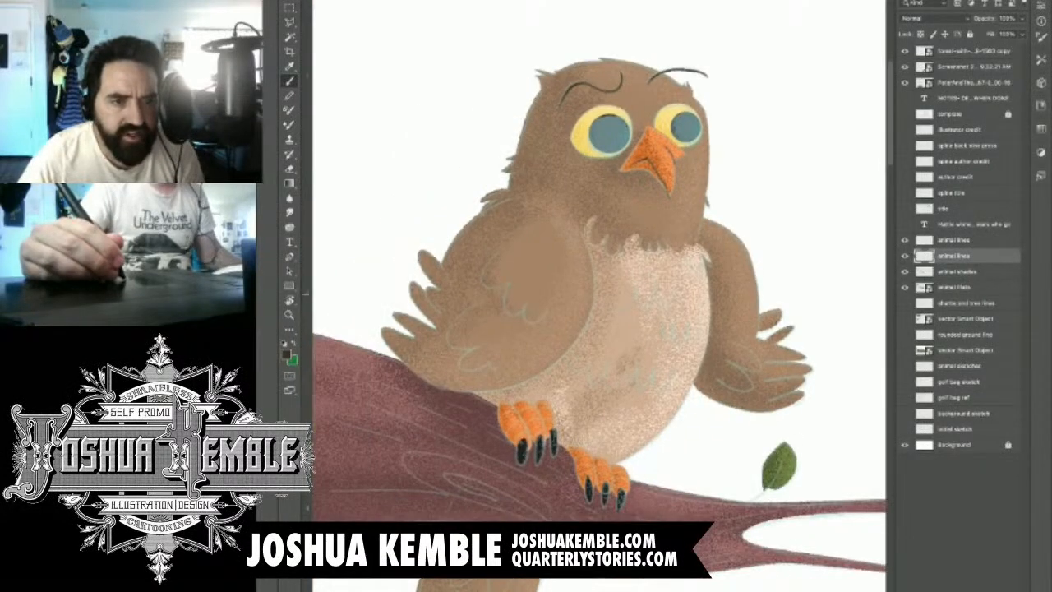
key(ctrl+plus)
key(ctrl+plus)
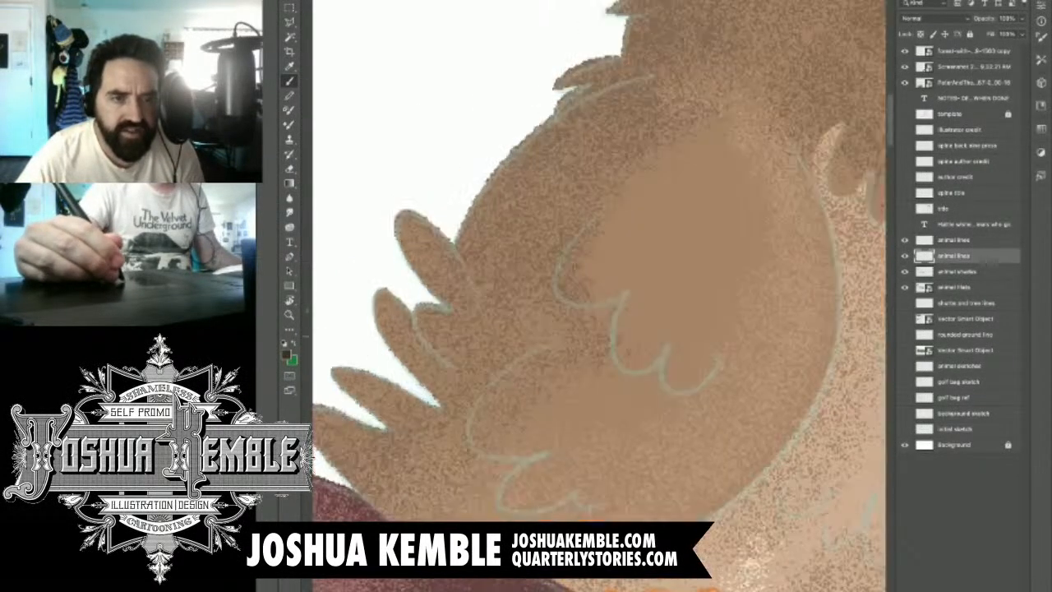
drag(413, 318, 441, 356)
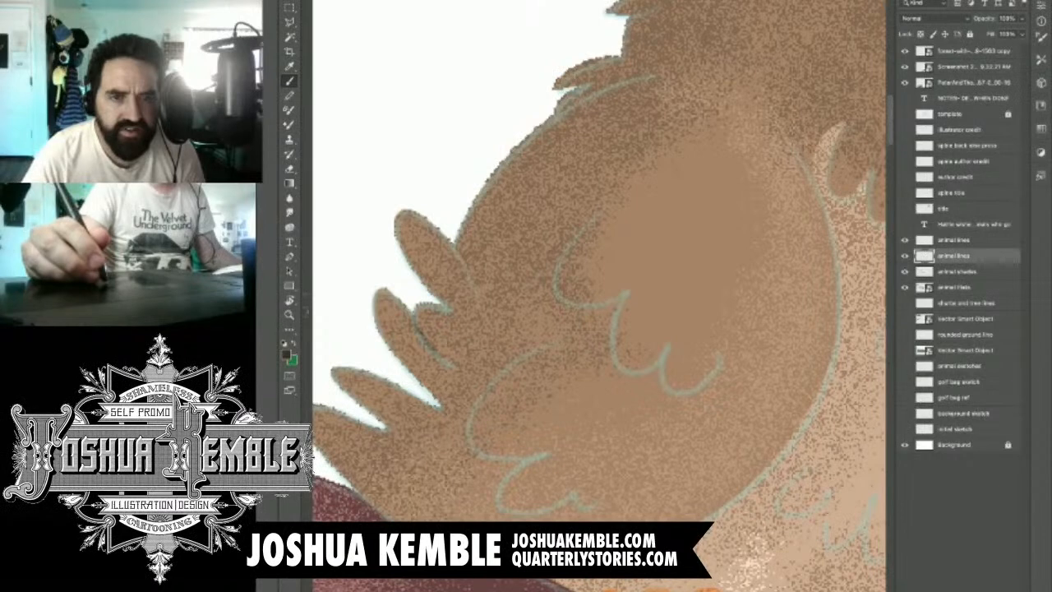
drag(454, 244, 476, 312)
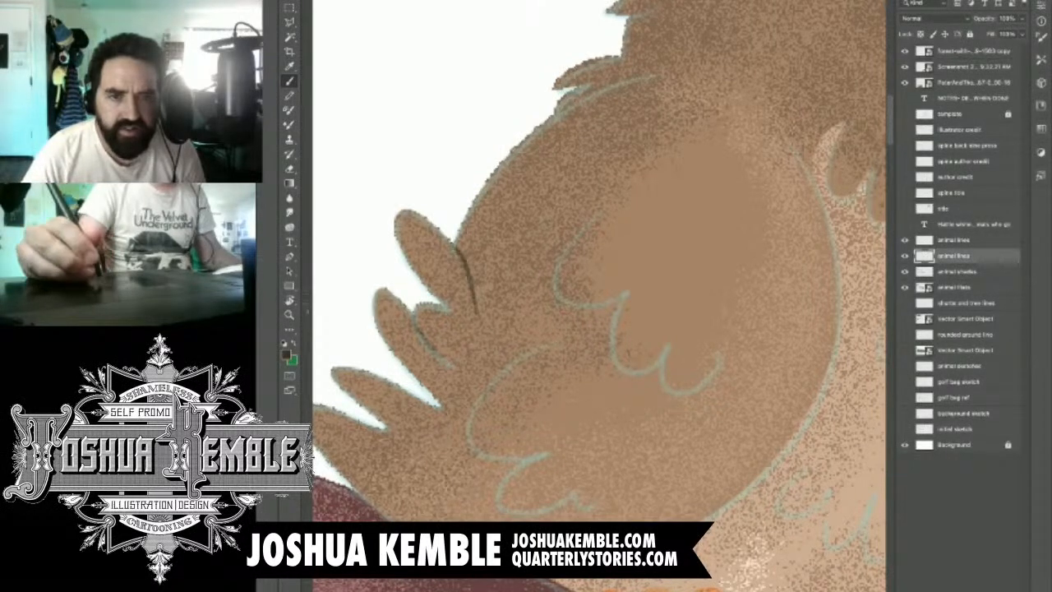
Step: Draw the two scalloped feather clusters inside the owl's left-hand wing in dark brown
mouse_move(611, 203)
mouse_down()
mouse_move(560, 258)
mouse_move(608, 305)
mouse_move(627, 295)
mouse_move(611, 362)
mouse_move(640, 376)
mouse_move(671, 335)
mouse_move(670, 391)
mouse_move(721, 348)
mouse_up()
mouse_move(557, 345)
mouse_down()
mouse_move(503, 372)
mouse_move(539, 454)
mouse_move(567, 447)
mouse_up()
mouse_move(544, 457)
mouse_down()
mouse_move(503, 485)
mouse_move(535, 506)
mouse_move(570, 492)
mouse_move(588, 510)
mouse_move(617, 479)
mouse_up()
Step: Draw the short dark line where the owl's head meets the right-hand wing above its chest
mouse_move(699, 243)
mouse_down()
mouse_move(429, 257)
mouse_move(312, 232)
mouse_up()
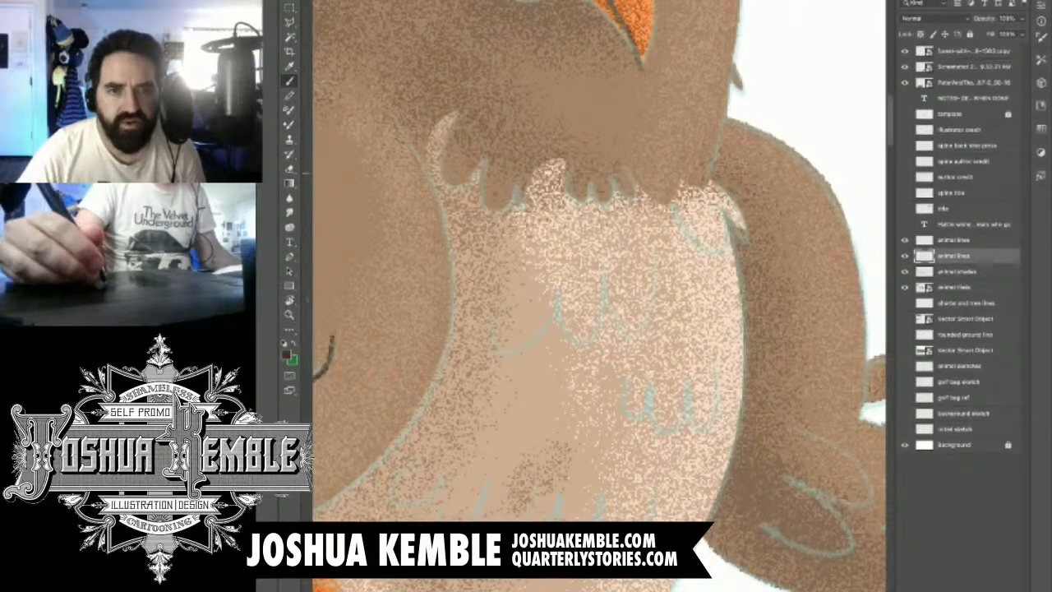
mouse_move(568, 166)
mouse_down()
mouse_move(582, 207)
mouse_move(589, 170)
mouse_up()
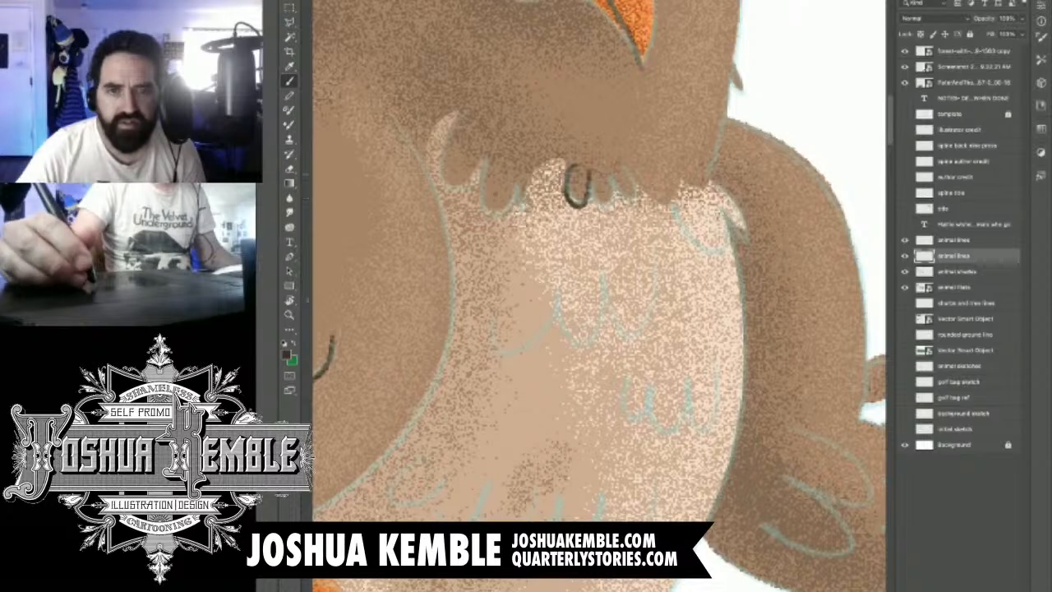
key(ctrl+z)
drag(709, 181, 726, 109)
Step: Draw dark lines at the base of the two upper feathers on the owl's right-hand wing
drag(724, 329, 572, 181)
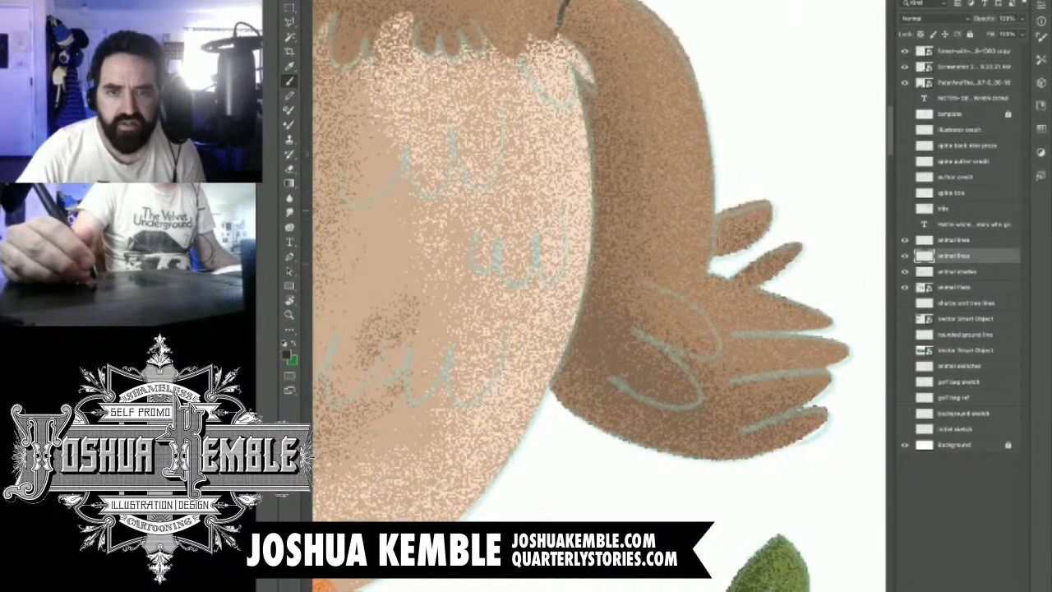
drag(715, 209, 709, 262)
key(ctrl+z)
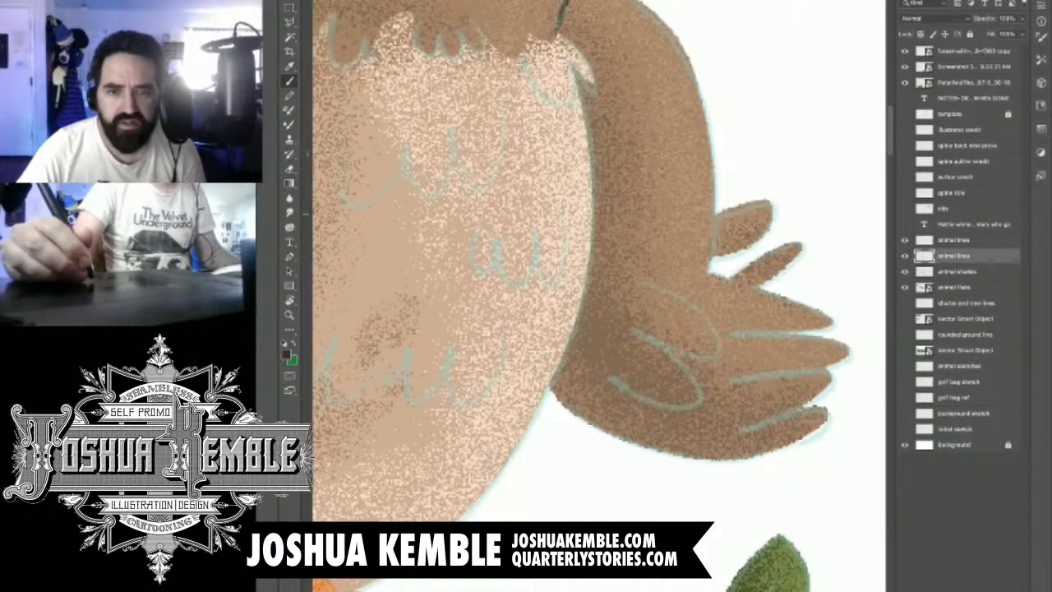
mouse_move(714, 212)
mouse_down()
mouse_move(701, 276)
mouse_move(713, 210)
mouse_move(755, 286)
mouse_up()
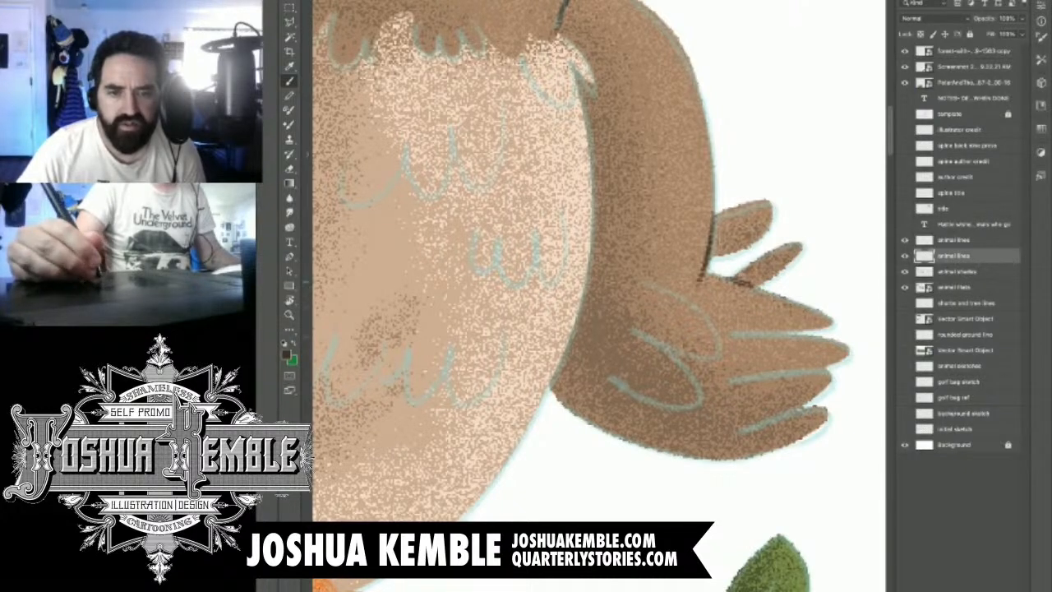
Step: Draw the overlapping rounded feathers and the lower feather separation lines on the owl's right-hand wing
mouse_move(635, 282)
mouse_down()
mouse_move(665, 288)
mouse_move(715, 333)
mouse_move(712, 355)
mouse_up()
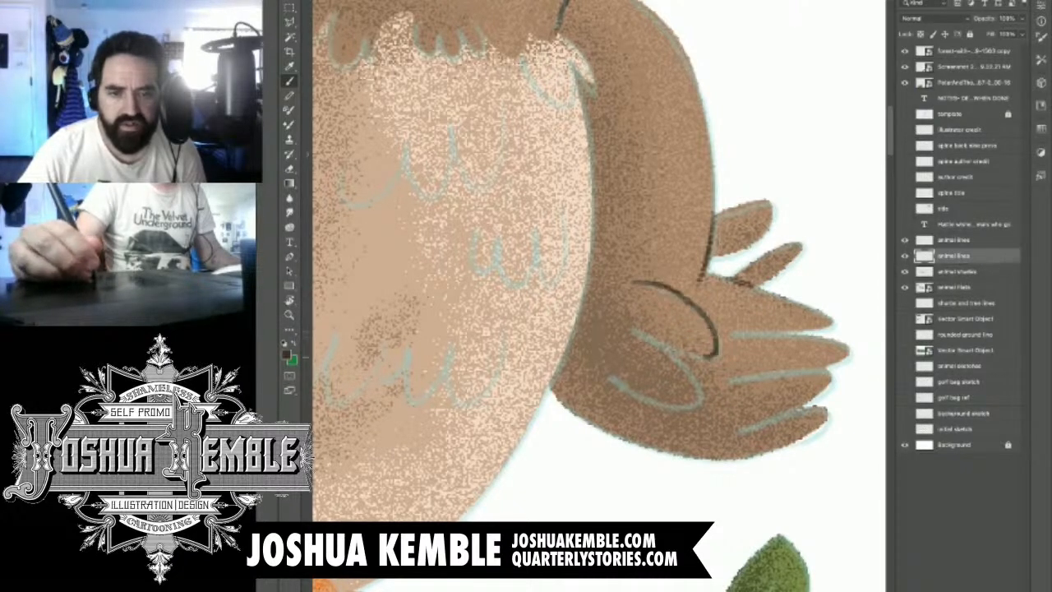
drag(621, 323, 705, 358)
mouse_move(605, 364)
mouse_down()
mouse_move(645, 407)
mouse_move(676, 413)
mouse_move(697, 385)
mouse_move(687, 356)
mouse_up()
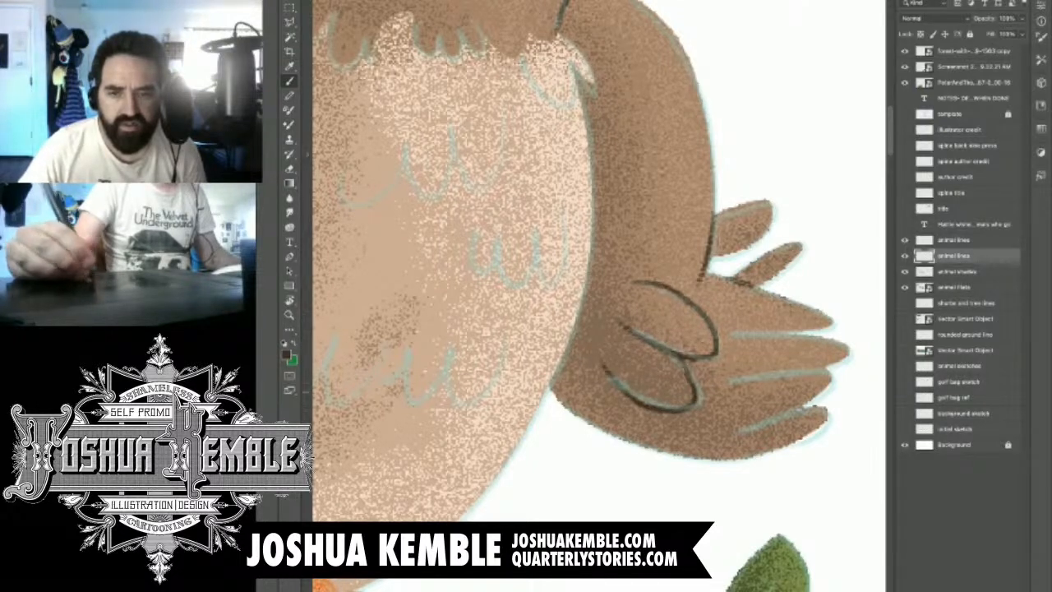
drag(730, 385, 829, 367)
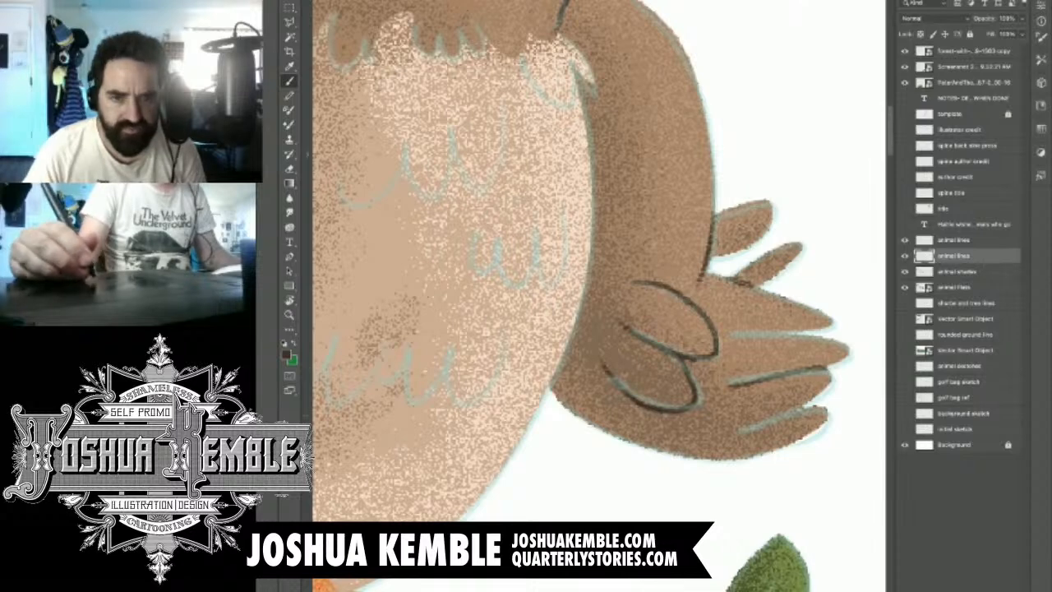
drag(716, 440, 822, 410)
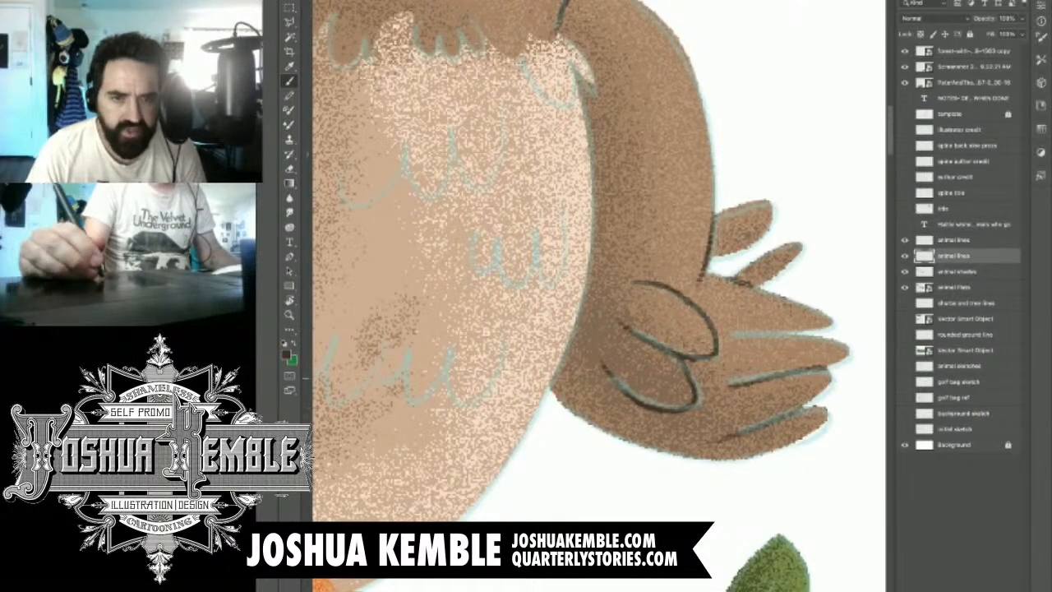
Step: Sample the pale cream from the owl's belly and draw the lower row of scalloped belly feathers in it
scroll(746, 381, down, 10)
scroll(735, 357, up, 8)
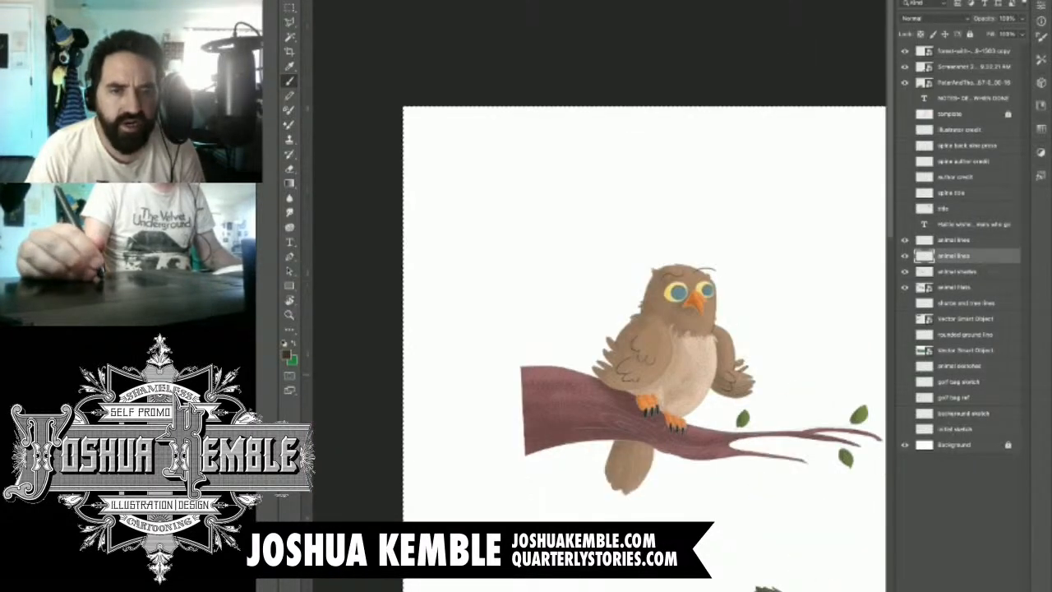
scroll(601, 422, up, 6)
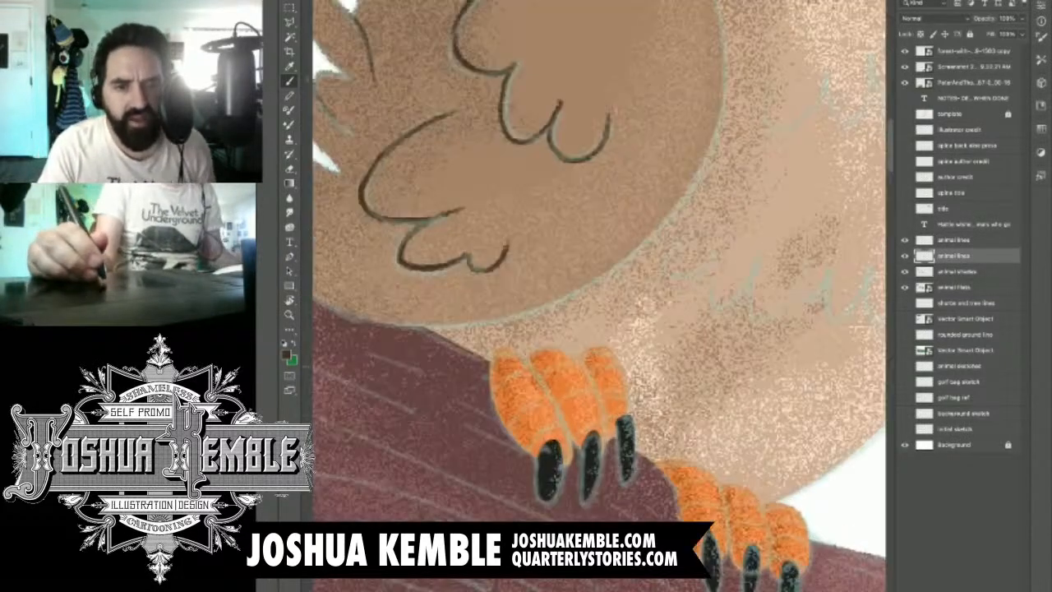
drag(641, 335, 527, 409)
key(alt)
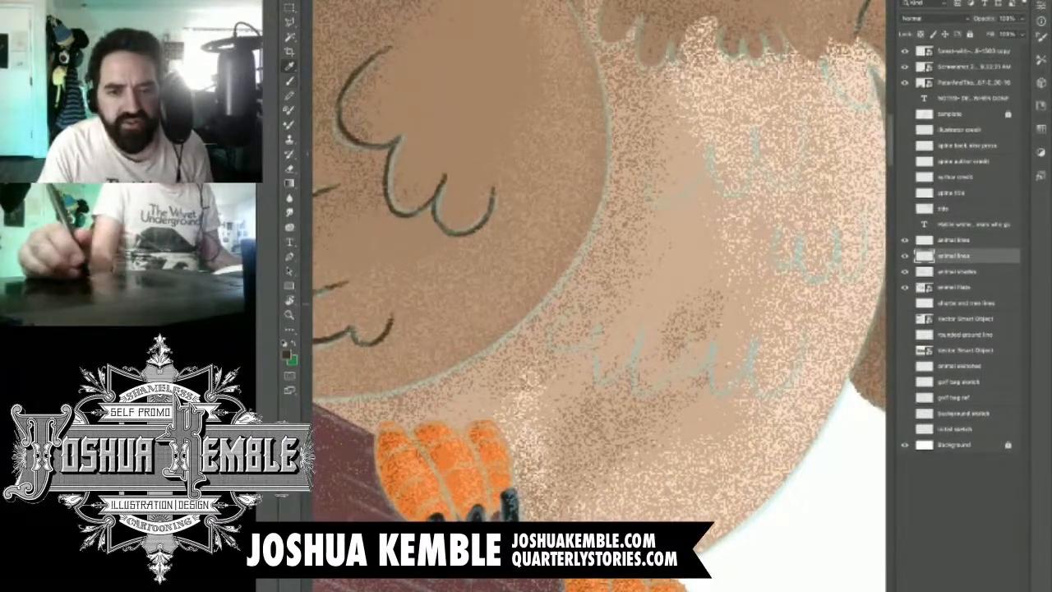
alt+click(641, 381)
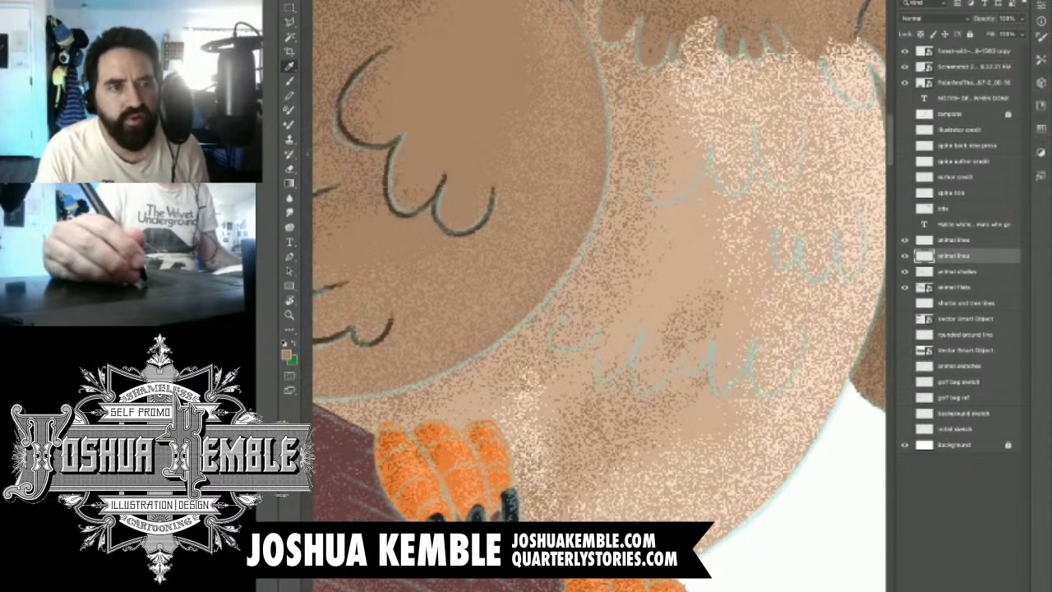
click(830, 353)
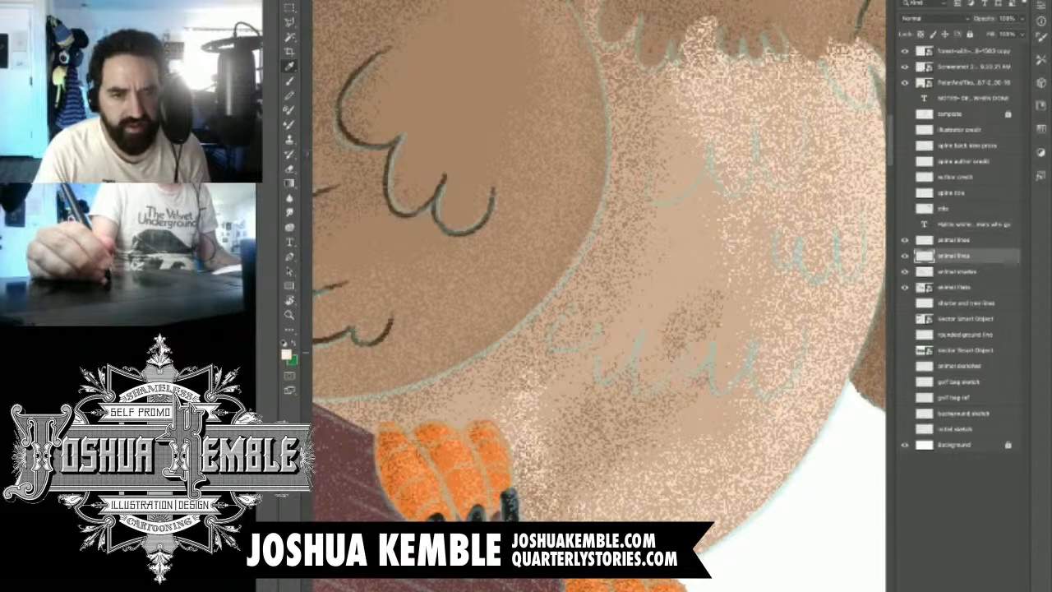
key(b)
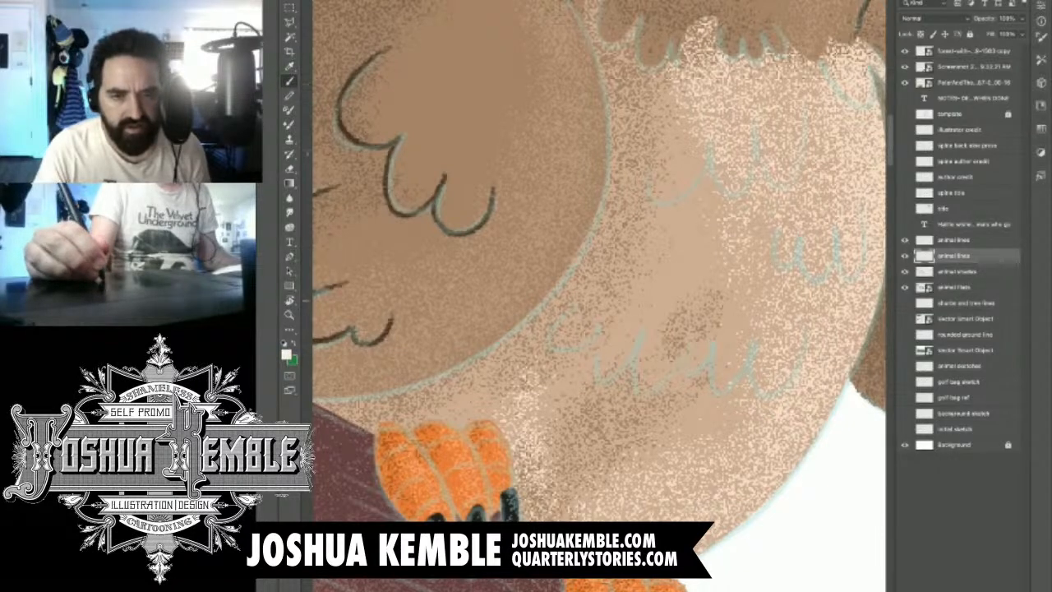
mouse_move(585, 301)
mouse_down()
mouse_move(557, 328)
mouse_move(568, 343)
mouse_move(602, 315)
mouse_move(598, 358)
mouse_move(629, 350)
mouse_move(615, 372)
mouse_move(632, 322)
mouse_up()
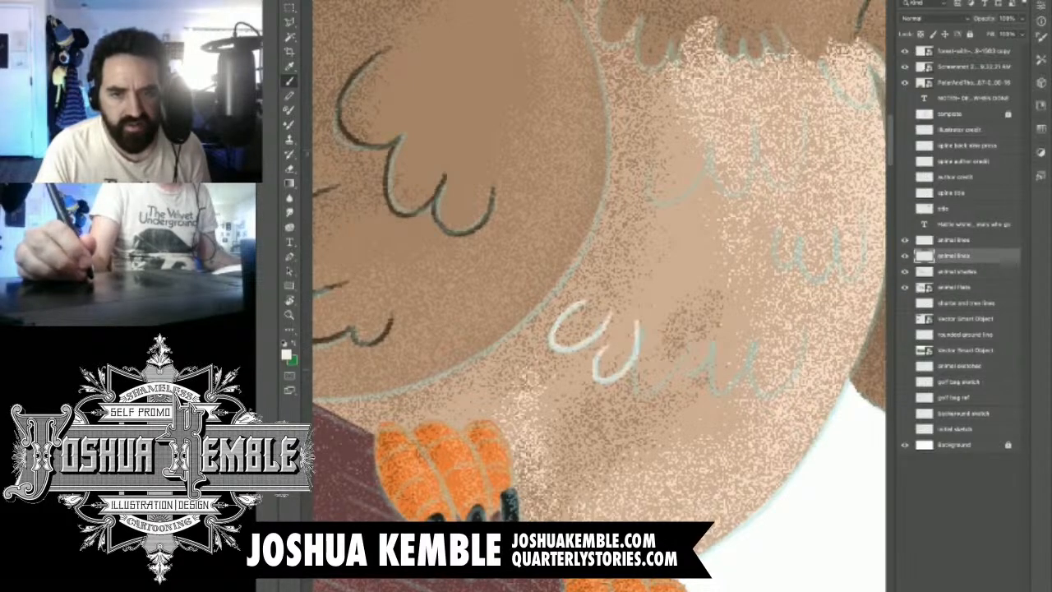
mouse_move(632, 370)
mouse_down()
mouse_move(678, 310)
mouse_move(720, 333)
mouse_move(729, 302)
mouse_up()
drag(712, 377, 721, 396)
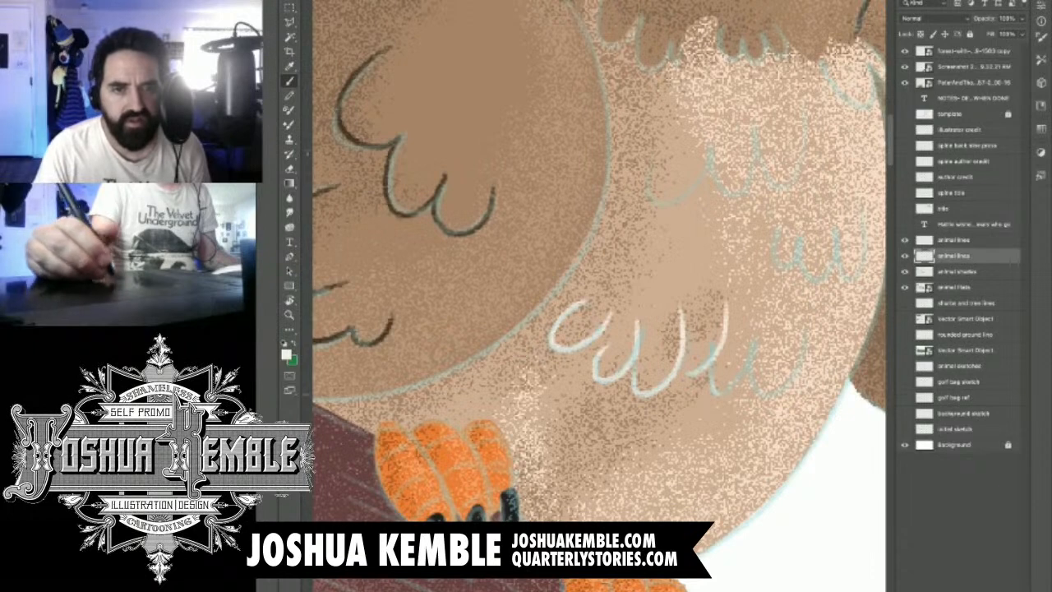
mouse_move(724, 323)
mouse_down()
mouse_move(755, 394)
mouse_move(819, 311)
mouse_up()
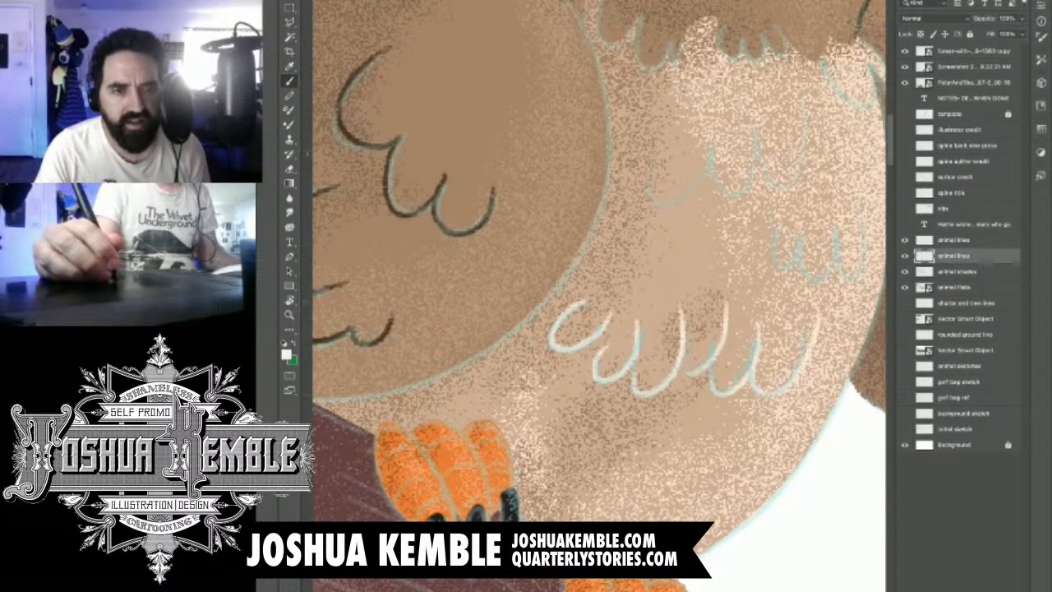
Step: Draw the upper and right-hand scalloped feather clusters on the belly and the feather beside the right-hand wing in cream
drag(740, 312, 560, 420)
mouse_move(486, 253)
mouse_down()
mouse_move(471, 301)
mouse_move(528, 239)
mouse_move(562, 296)
mouse_move(575, 223)
mouse_move(607, 296)
mouse_move(623, 212)
mouse_up()
mouse_move(608, 325)
mouse_down()
mouse_move(597, 337)
mouse_move(604, 375)
mouse_move(627, 340)
mouse_move(661, 329)
mouse_up()
mouse_move(655, 365)
mouse_down()
mouse_move(681, 380)
mouse_move(685, 319)
mouse_up()
mouse_move(643, 169)
mouse_down()
mouse_move(667, 209)
mouse_move(689, 215)
mouse_move(695, 173)
mouse_up()
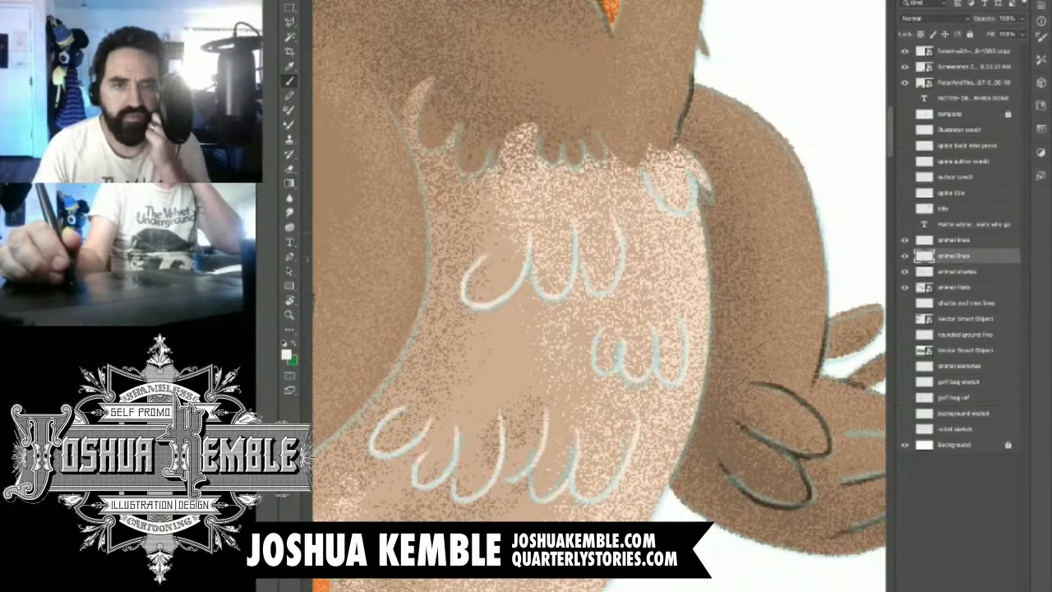
Step: Review the whole owl with and without the sketch lines to check the new belly feathers
scroll(668, 230, down, 6)
scroll(668, 230, up, 1)
scroll(675, 226, up, 1)
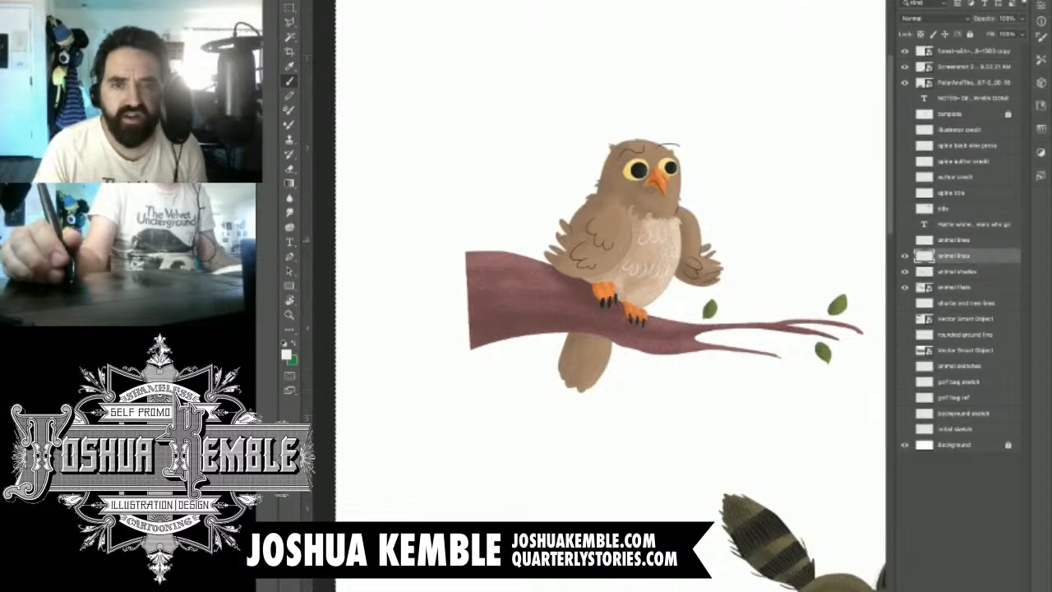
click(905, 240)
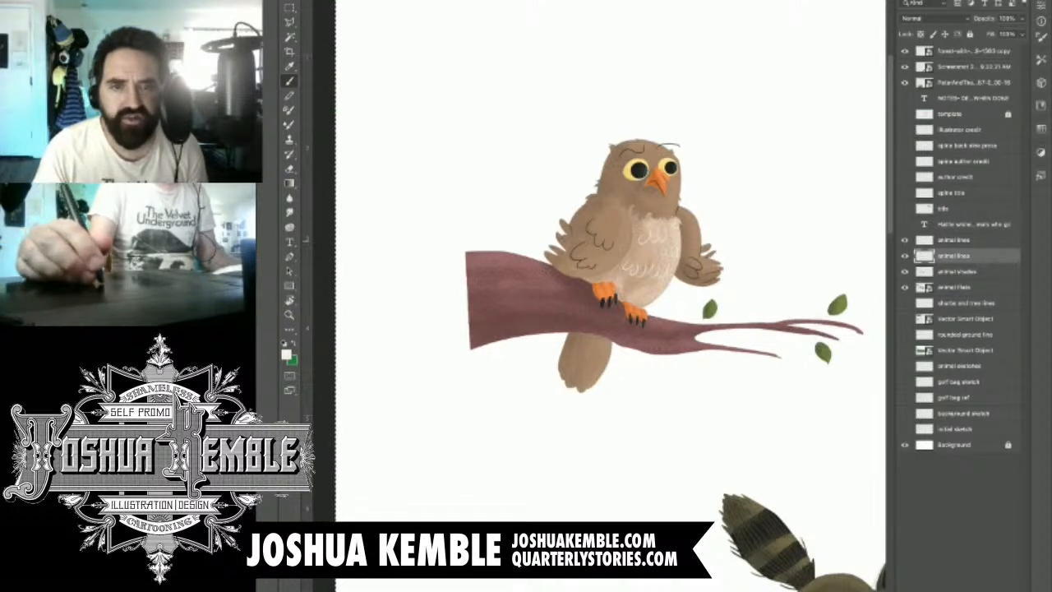
key(Delete)
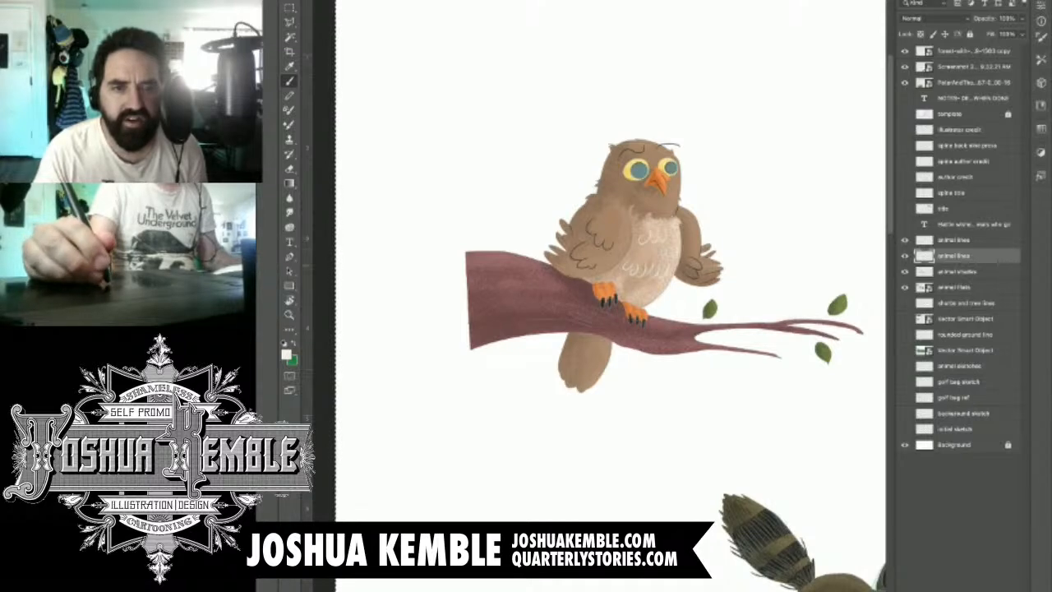
Step: Try to draw the leftmost feather below the owl's neck in cream
scroll(626, 206, up, 10)
drag(658, 296, 582, 260)
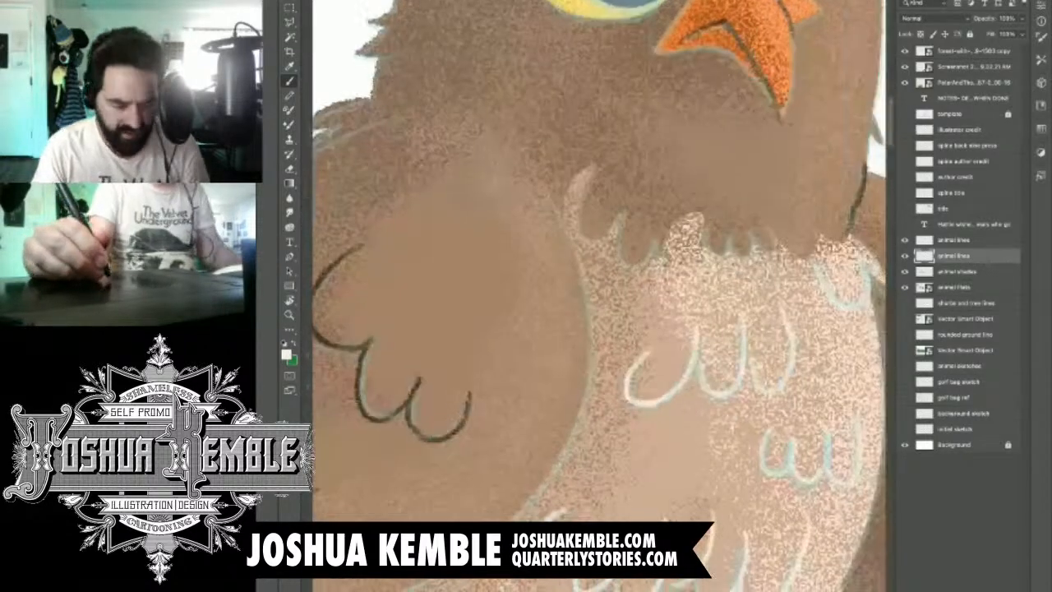
mouse_move(610, 166)
mouse_down()
mouse_move(598, 170)
mouse_move(581, 228)
mouse_move(603, 240)
mouse_up()
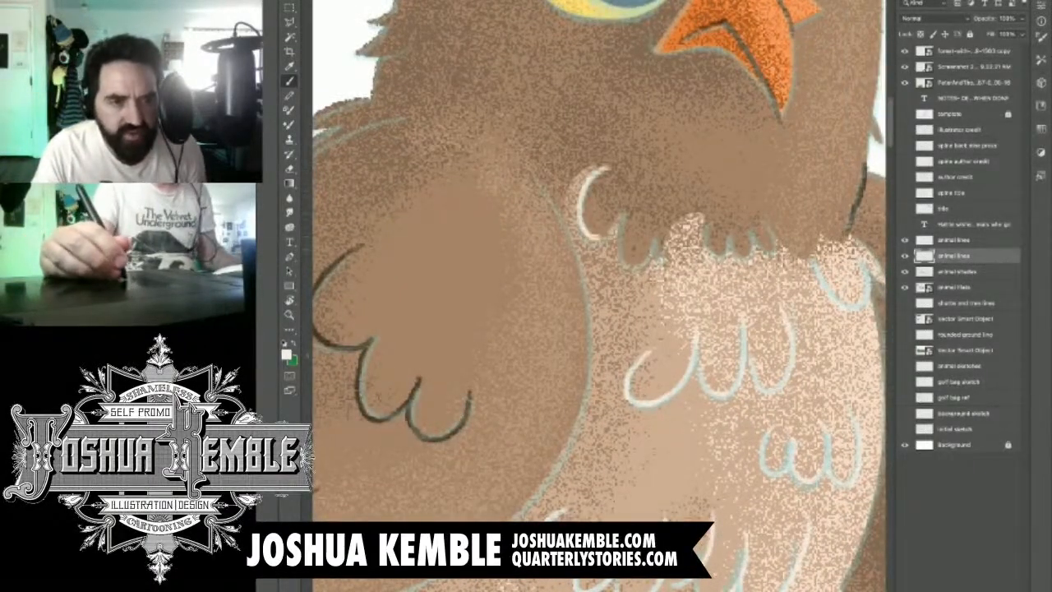
Step: Sample the dark brown from the wing lines and draw the two scalloped feather clusters along the owl's neck edge
key(i)
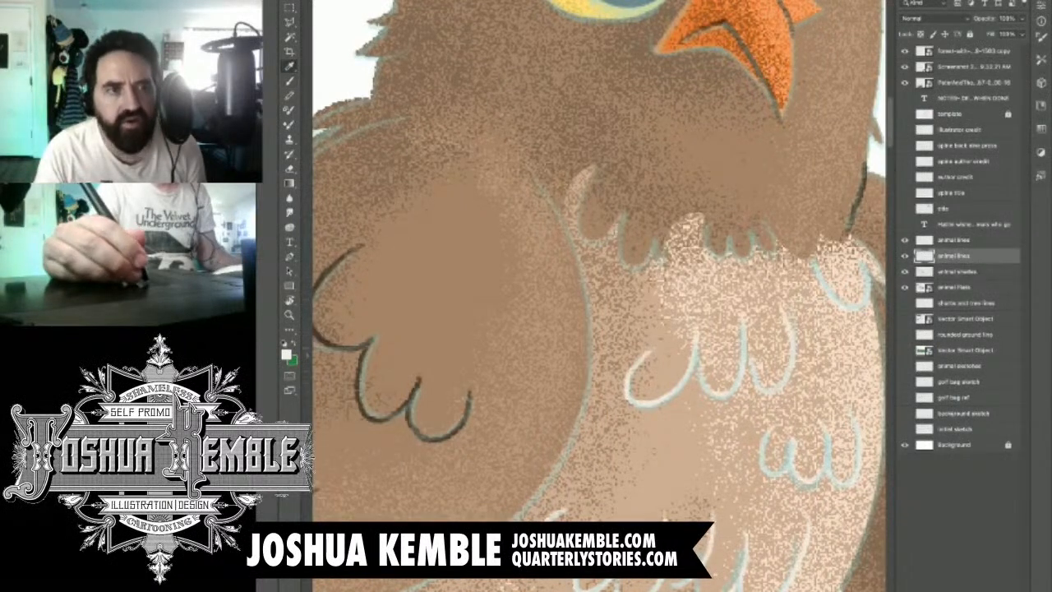
drag(345, 336, 394, 334)
click(371, 335)
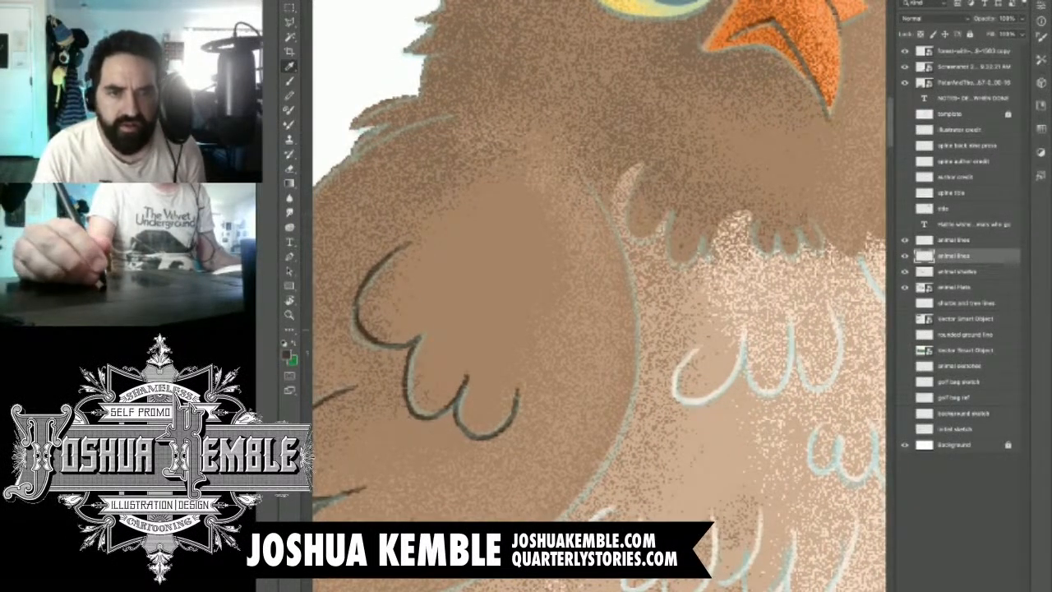
key(b)
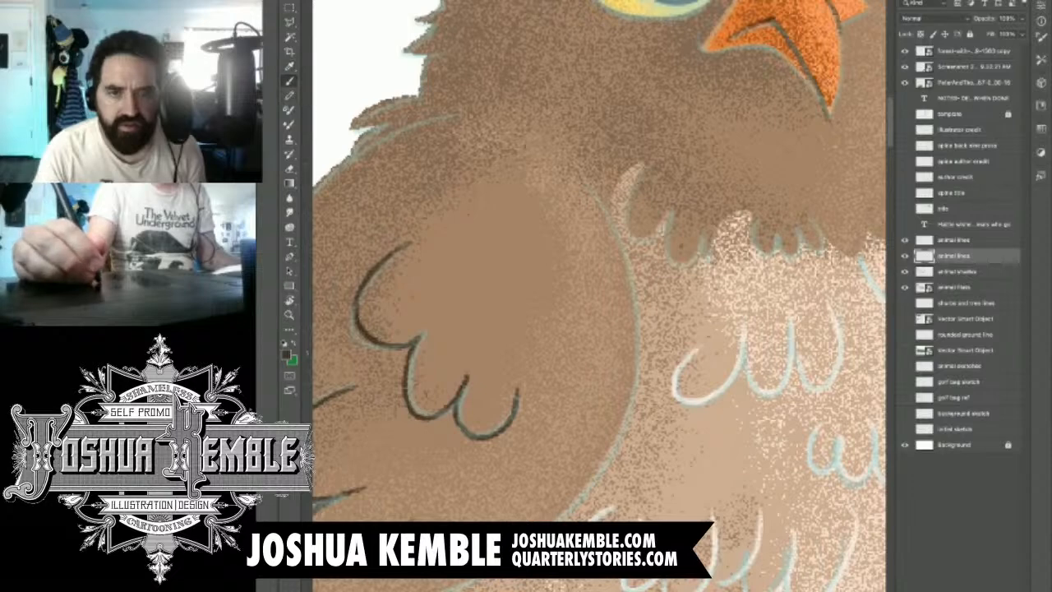
mouse_move(659, 160)
mouse_down()
mouse_move(631, 191)
mouse_move(631, 225)
mouse_move(666, 230)
mouse_move(672, 199)
mouse_move(665, 252)
mouse_move(679, 265)
mouse_move(707, 212)
mouse_up()
mouse_move(699, 252)
mouse_down()
mouse_move(721, 255)
mouse_move(729, 201)
mouse_move(748, 233)
mouse_move(781, 249)
mouse_move(777, 231)
mouse_move(794, 262)
mouse_move(807, 215)
mouse_move(818, 258)
mouse_move(810, 212)
mouse_move(600, 244)
mouse_move(642, 257)
mouse_move(652, 192)
mouse_up()
key(ctrl+z)
key(ctrl+z)
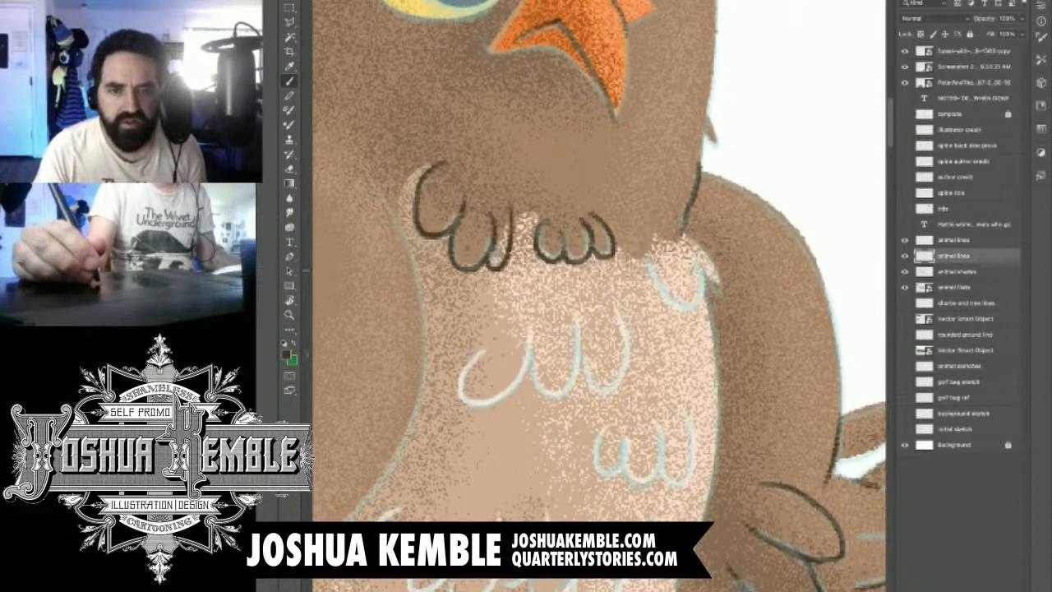
Step: Draw the dark brown line over the pointed feather where the chest meets the right-hand wing
mouse_move(646, 253)
mouse_down()
mouse_move(665, 294)
mouse_move(703, 295)
mouse_move(701, 251)
mouse_move(685, 237)
mouse_move(727, 283)
mouse_move(724, 295)
mouse_up()
key(ctrl+z)
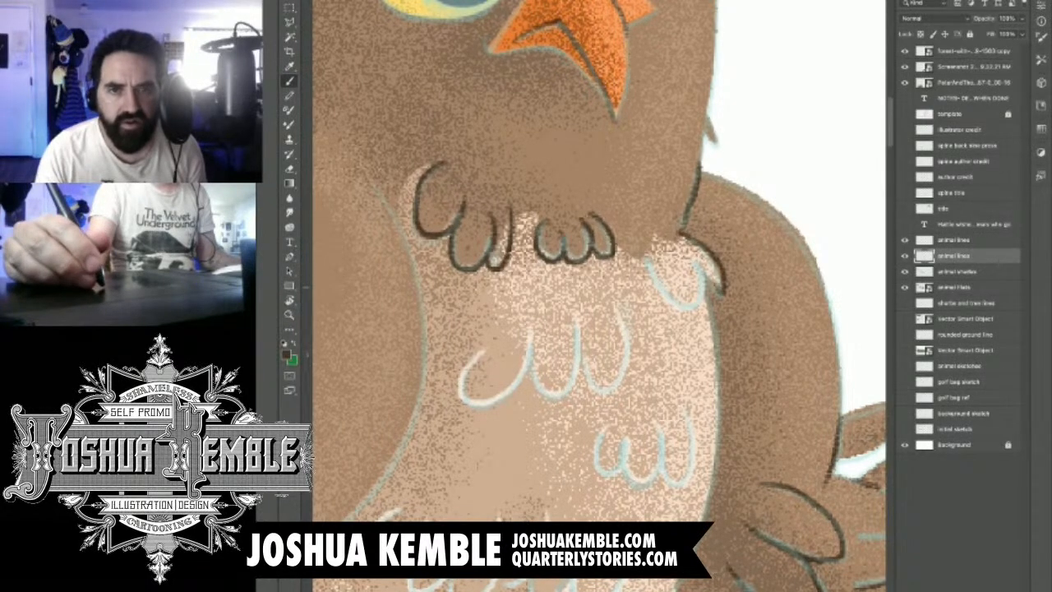
drag(693, 260, 718, 291)
Step: Draw the long curved dark brown edge of the left-hand wing where it overlaps the owl's belly
drag(460, 337, 781, 218)
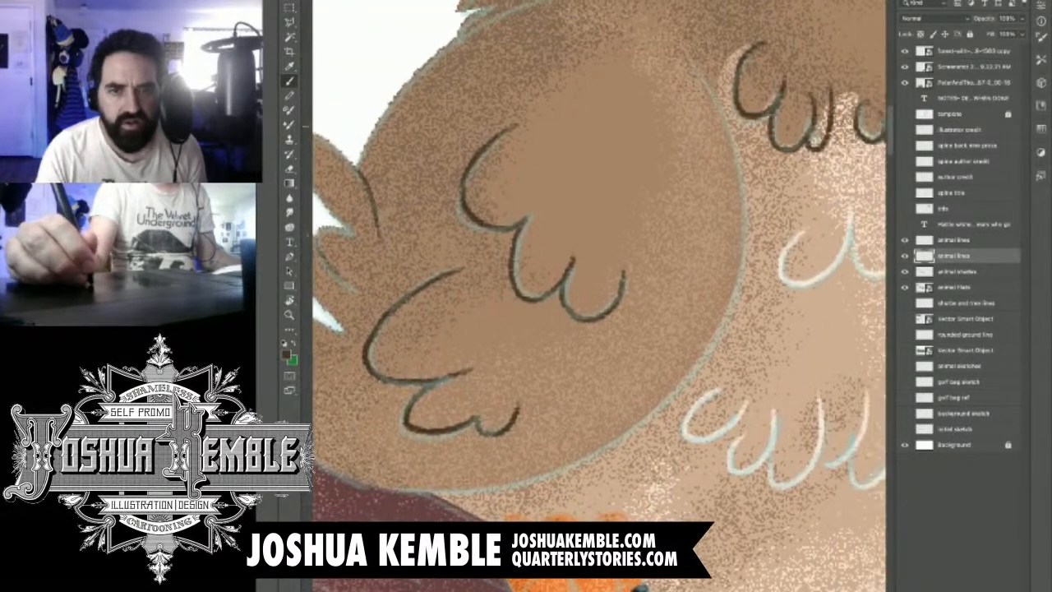
mouse_move(679, 45)
mouse_down()
mouse_move(732, 128)
mouse_move(744, 243)
mouse_move(705, 351)
mouse_move(641, 421)
mouse_up()
mouse_move(421, 494)
mouse_down()
mouse_move(528, 482)
mouse_move(650, 418)
mouse_up()
Step: Hide the sketch lines and review the owl's line work alongside the other animals
drag(717, 340, 602, 342)
click(906, 240)
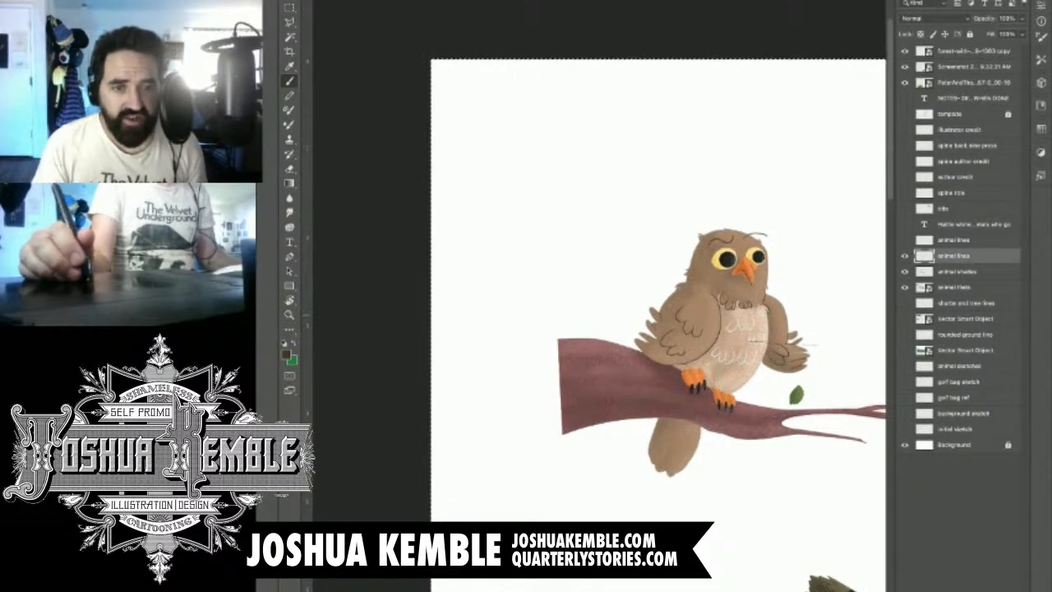
drag(757, 341, 567, 318)
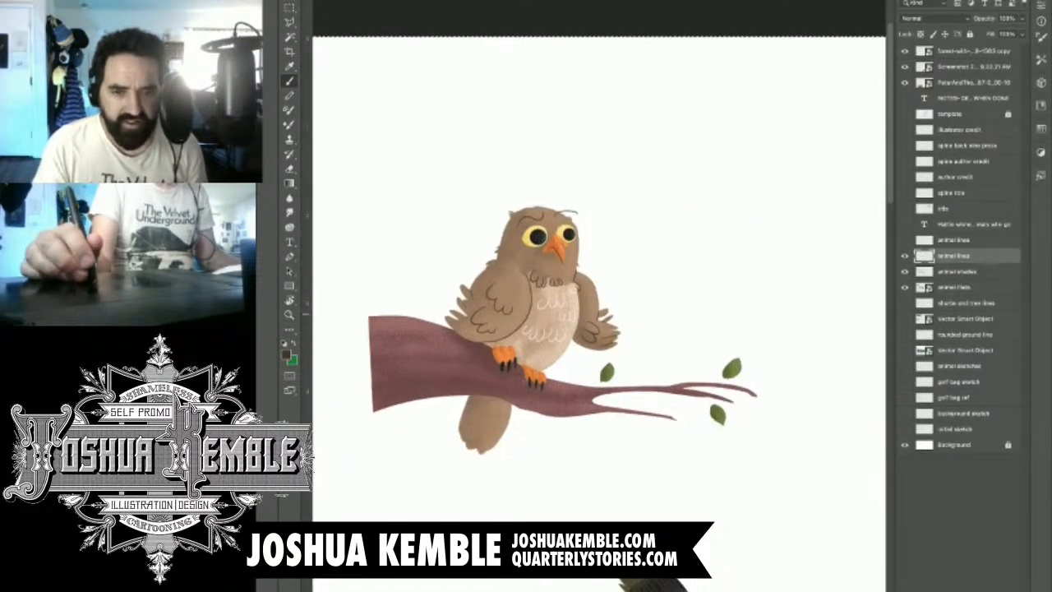
drag(770, 333, 540, 288)
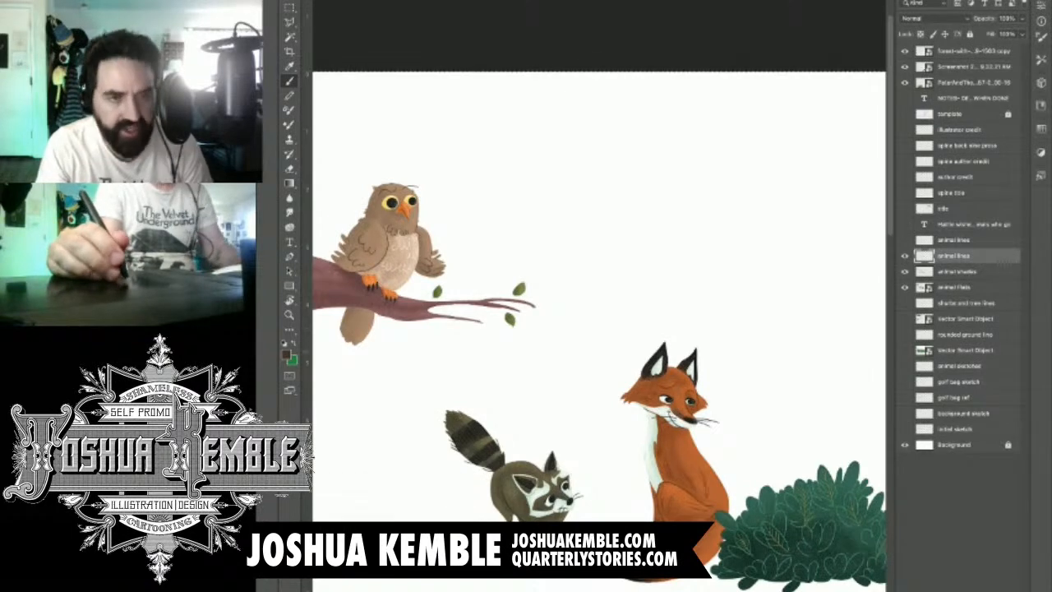
Step: Sample the reddish brown from the beak's line and draw the first toe's dividing line and three creases on the left-hand foot
drag(399, 210, 485, 225)
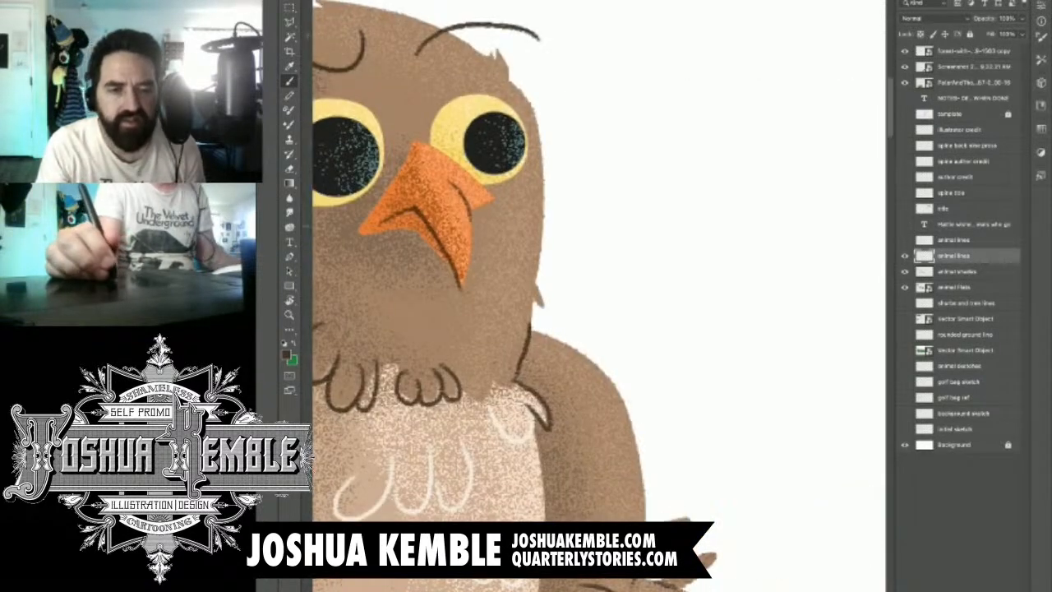
key(i)
click(445, 251)
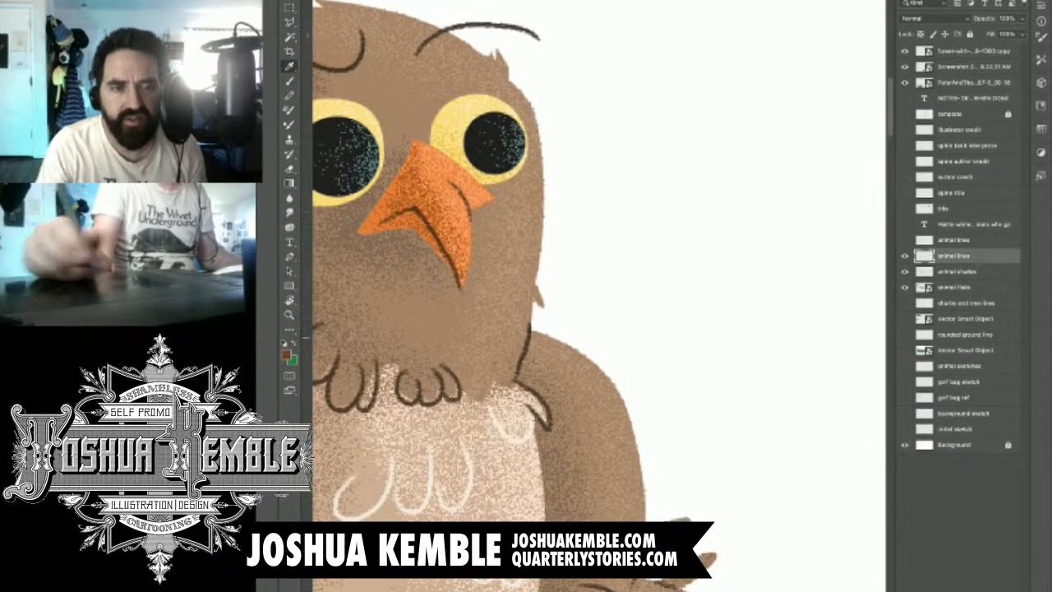
drag(461, 454, 657, 195)
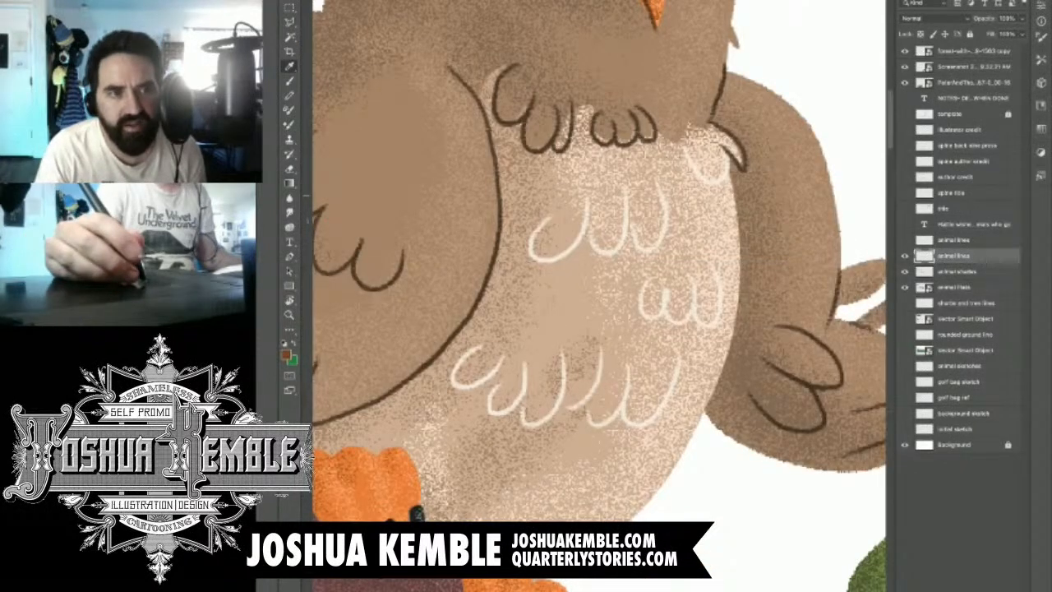
drag(417, 511, 548, 330)
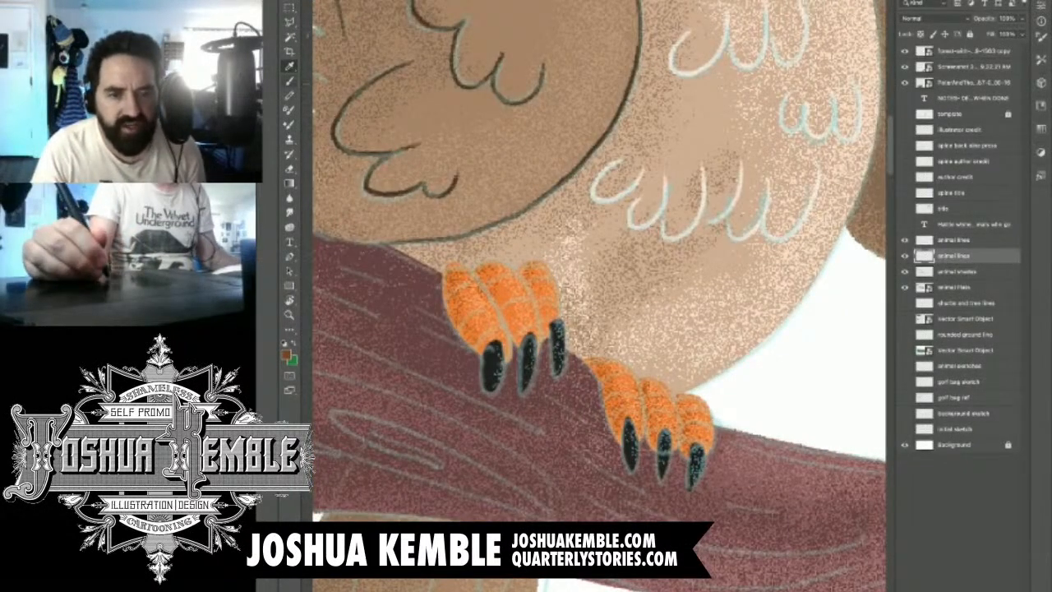
key(b)
super+click(465, 281)
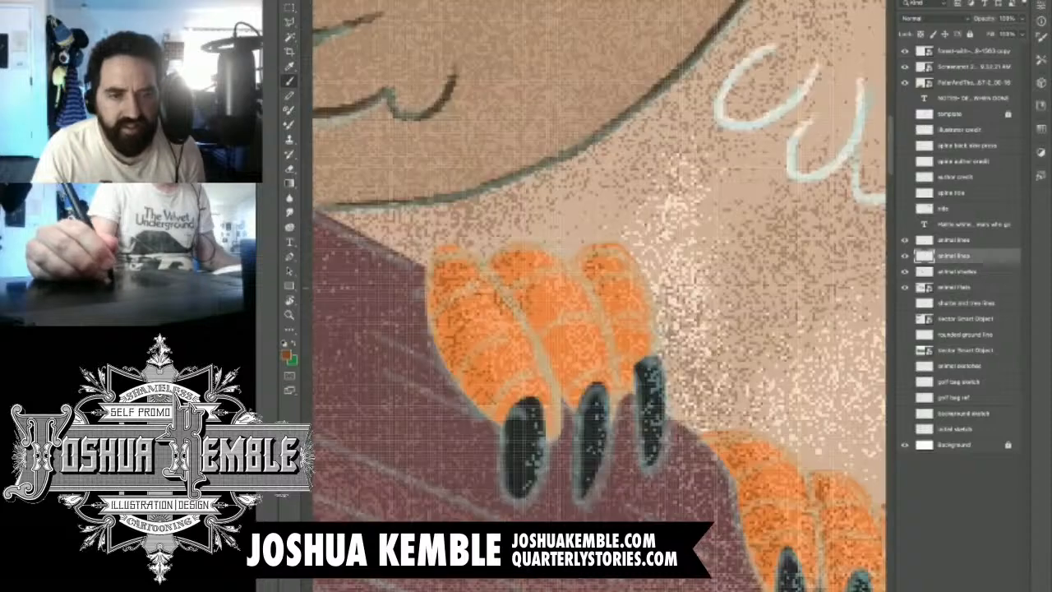
mouse_move(561, 410)
mouse_down()
mouse_move(557, 361)
mouse_move(532, 314)
mouse_move(480, 261)
mouse_up()
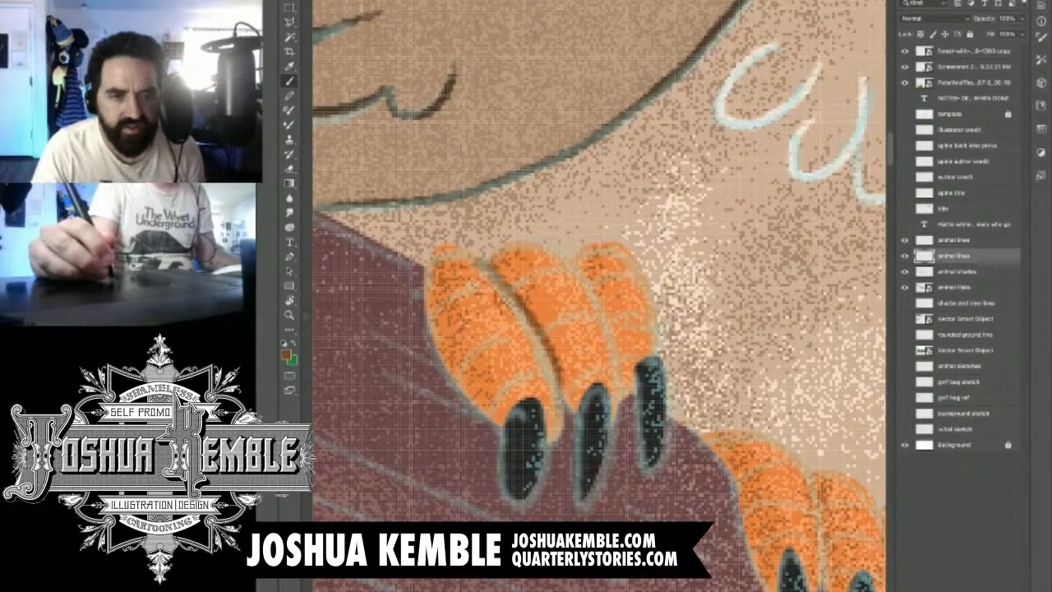
drag(439, 319, 493, 278)
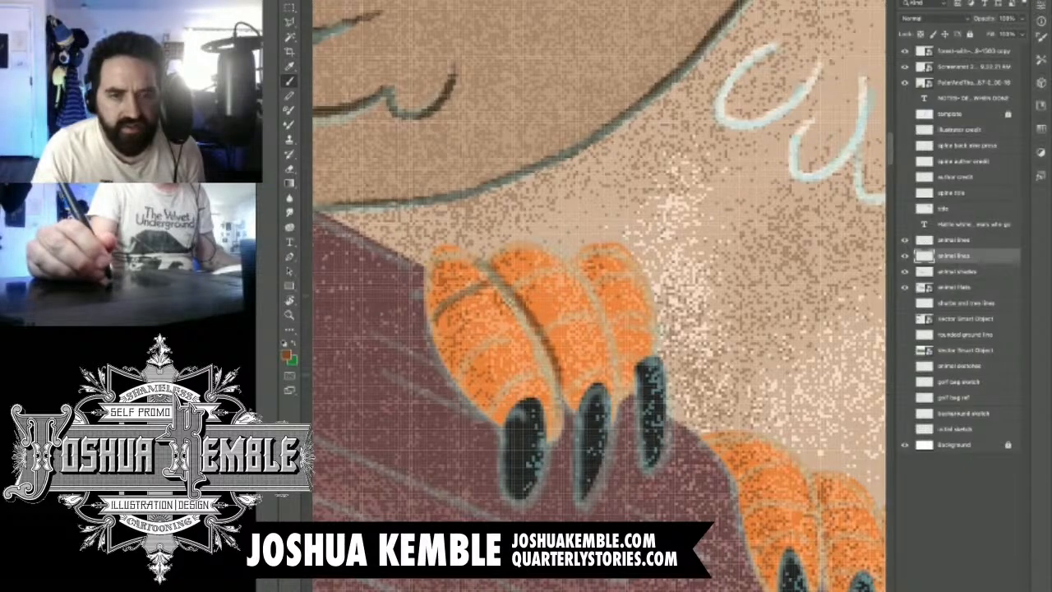
drag(451, 371, 517, 322)
drag(485, 414, 551, 365)
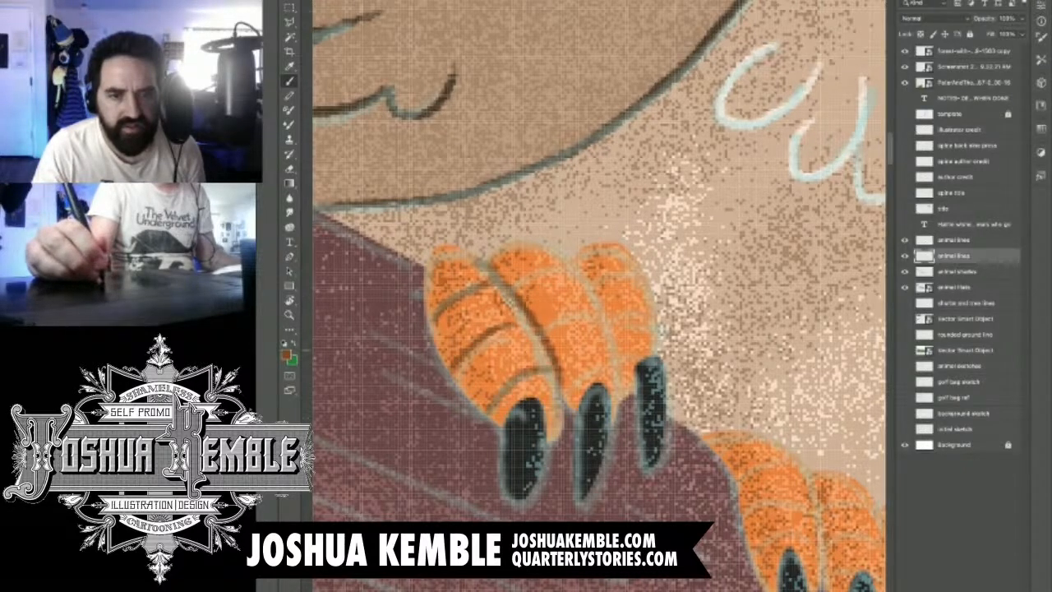
Step: Draw the line between the middle and third toes and the three creases across the middle toe
mouse_move(541, 247)
mouse_down()
mouse_move(600, 310)
mouse_move(613, 352)
mouse_move(610, 415)
mouse_up()
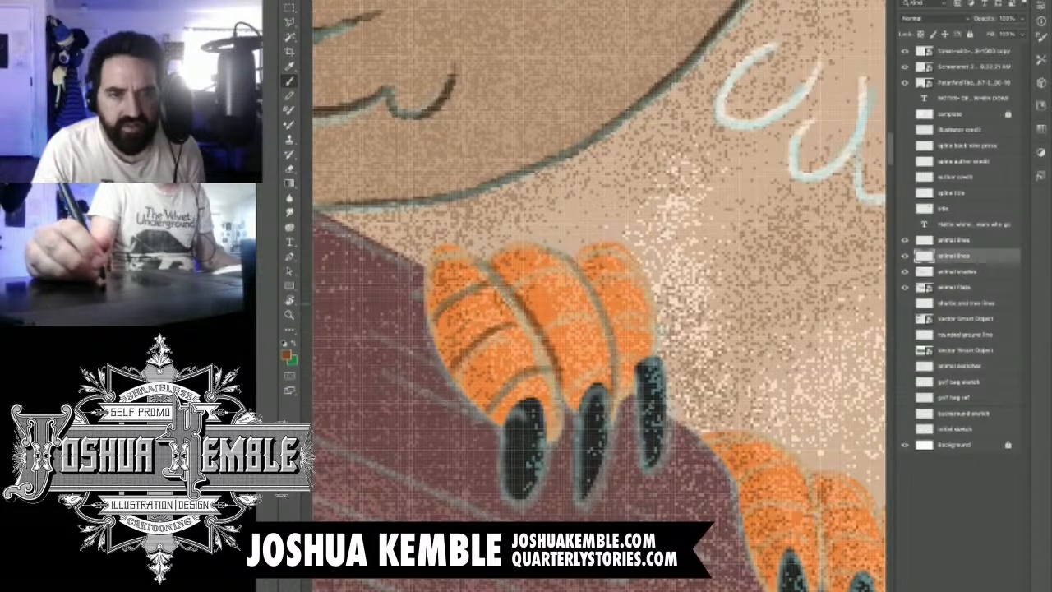
drag(516, 292, 578, 270)
drag(543, 331, 602, 310)
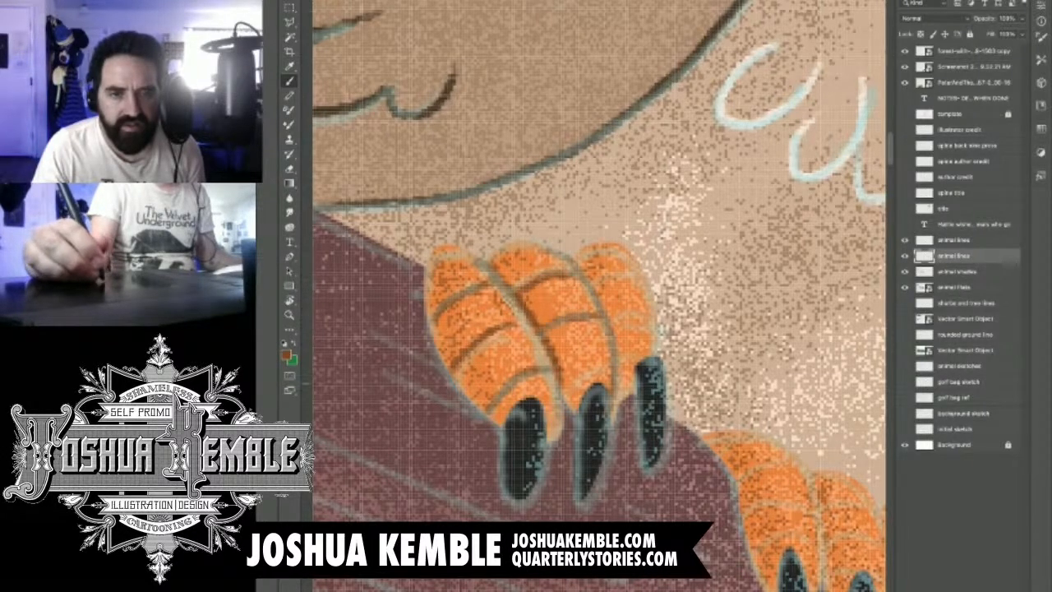
drag(562, 380, 610, 354)
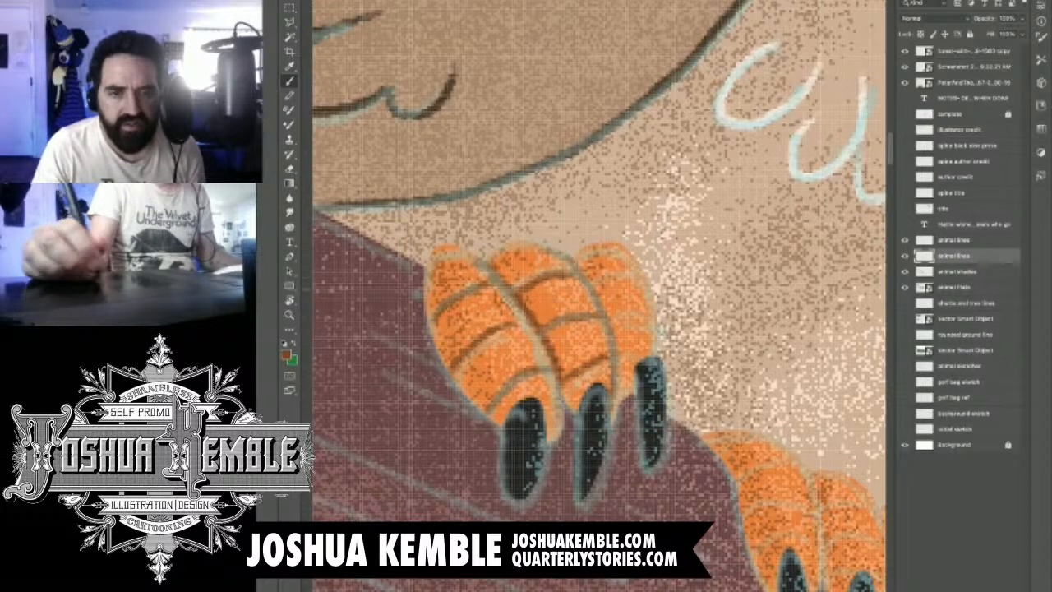
Step: Draw three reddish brown creases across the third toe of the owl's left-hand foot
drag(590, 286, 652, 270)
drag(606, 319, 658, 303)
drag(616, 353, 654, 339)
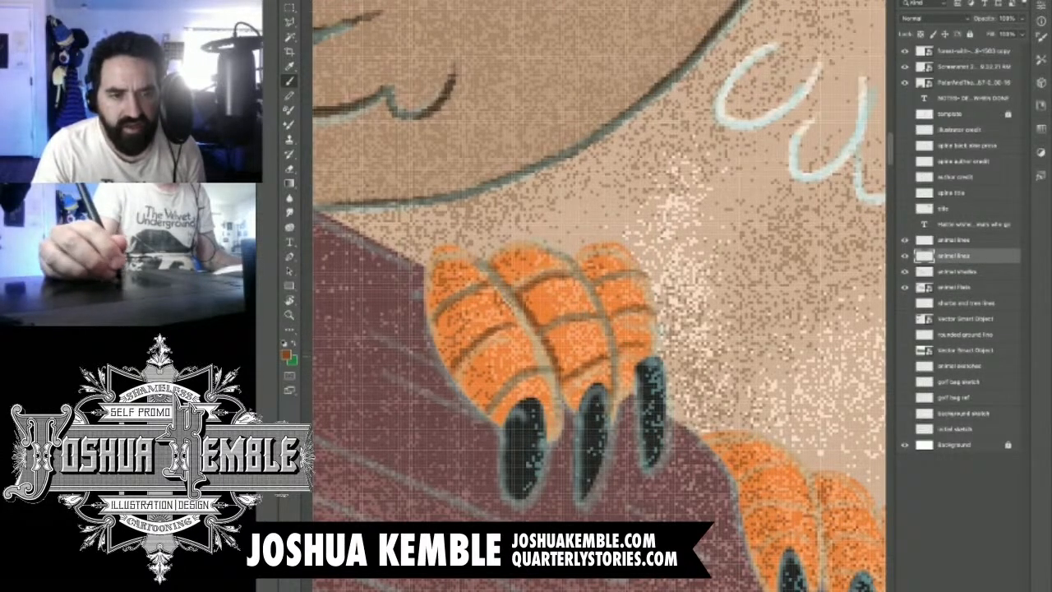
Step: Draw the creases across the first toe of the owl's right-hand foot and the line dividing it from the middle toe
mouse_move(806, 403)
mouse_down()
mouse_move(502, 348)
mouse_move(452, 244)
mouse_up()
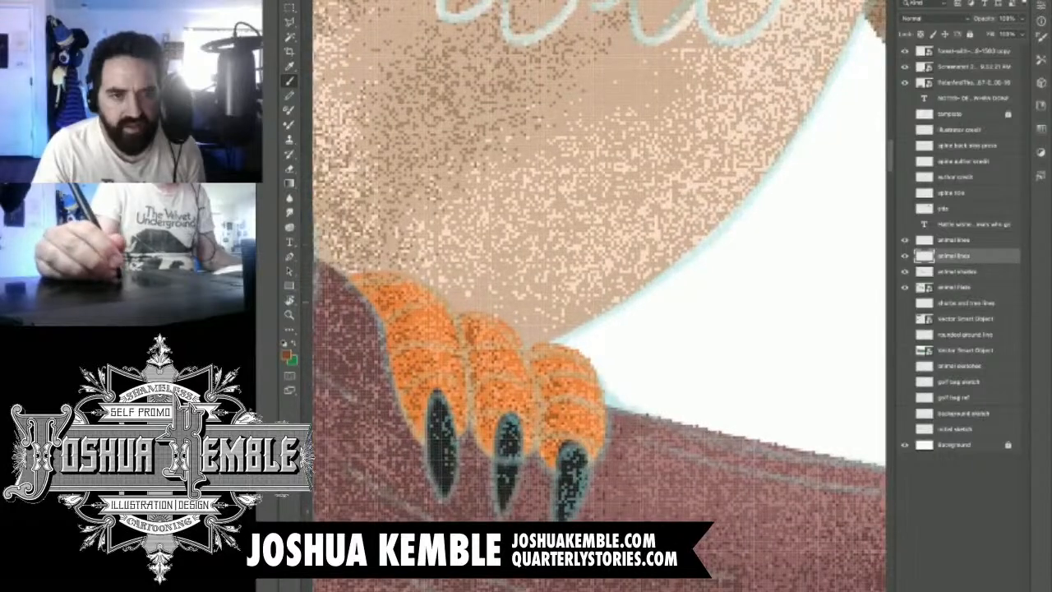
drag(526, 362, 593, 337)
mouse_move(437, 275)
mouse_down()
mouse_move(461, 256)
mouse_move(486, 260)
mouse_up()
drag(452, 297, 524, 281)
drag(455, 334, 531, 316)
mouse_move(466, 360)
mouse_down()
mouse_move(502, 347)
mouse_move(534, 362)
mouse_up()
mouse_move(515, 280)
mouse_down()
mouse_move(534, 337)
mouse_move(527, 412)
mouse_move(617, 403)
mouse_up()
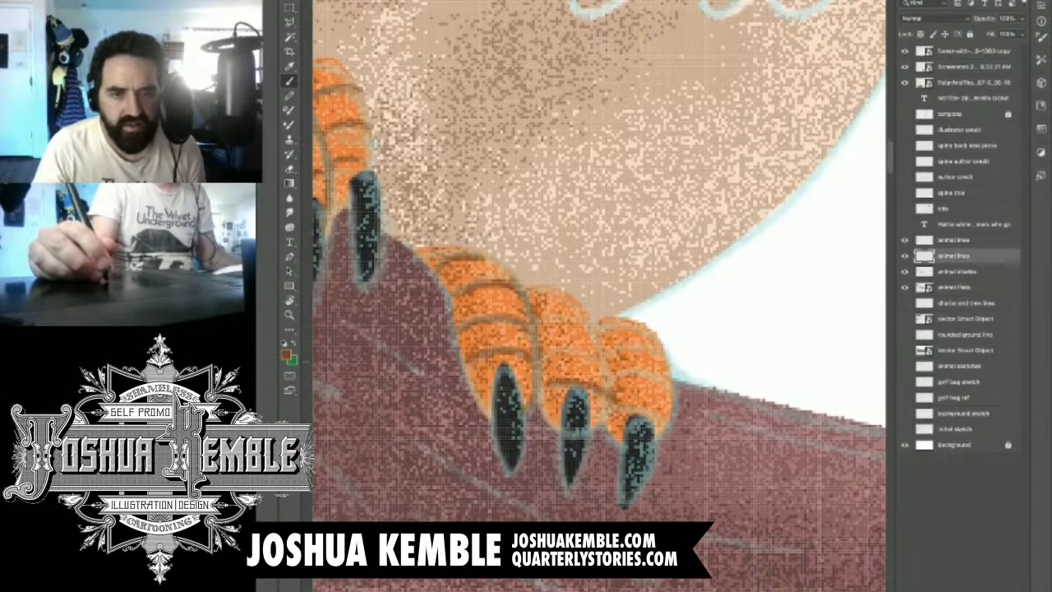
Step: Draw the creases on the right-hand foot's middle and third toes and the dividing line between them
mouse_move(544, 357)
mouse_down()
mouse_move(562, 351)
mouse_move(601, 368)
mouse_up()
drag(538, 327, 589, 331)
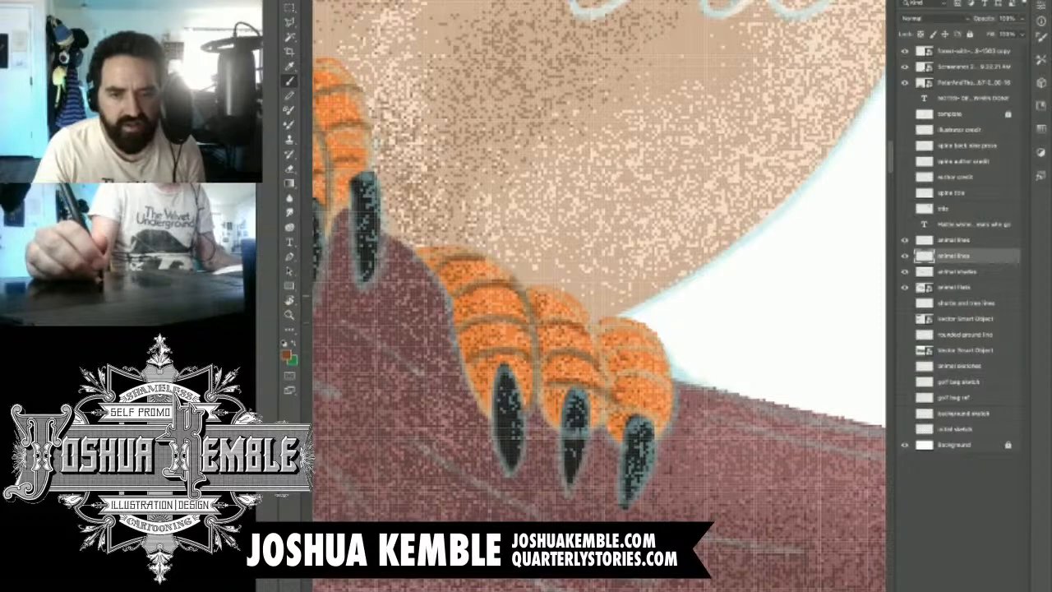
mouse_move(543, 293)
mouse_down()
mouse_move(567, 297)
mouse_move(607, 382)
mouse_move(603, 414)
mouse_move(654, 415)
mouse_up()
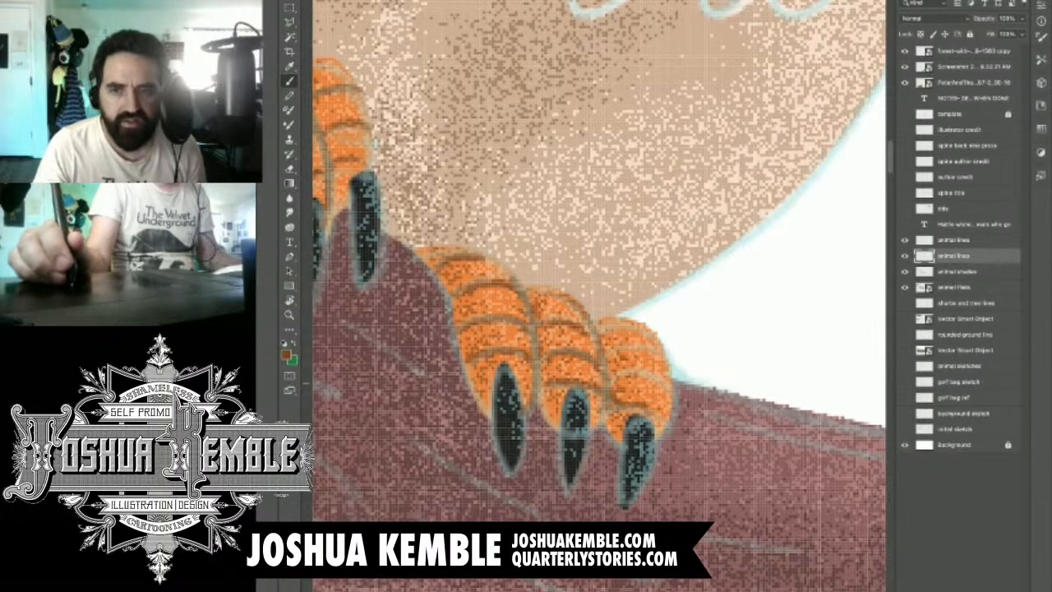
drag(611, 379, 670, 387)
mouse_move(606, 357)
mouse_down()
mouse_move(619, 349)
mouse_move(665, 362)
mouse_move(645, 327)
mouse_up()
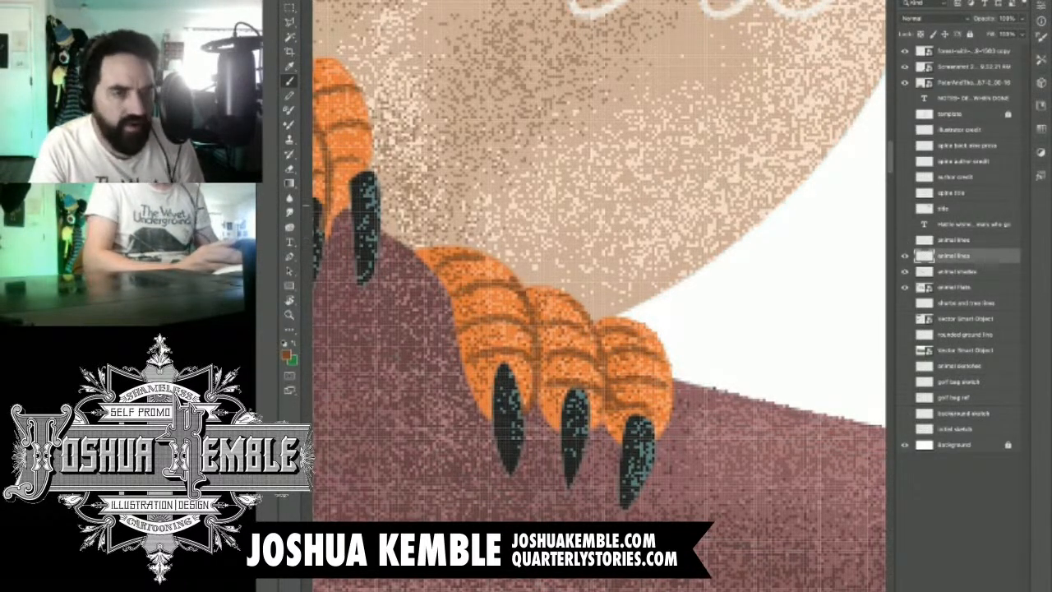
Step: Clear the selection and check the owl's line work up close with the sketch lines hidden
key(ctrl+0)
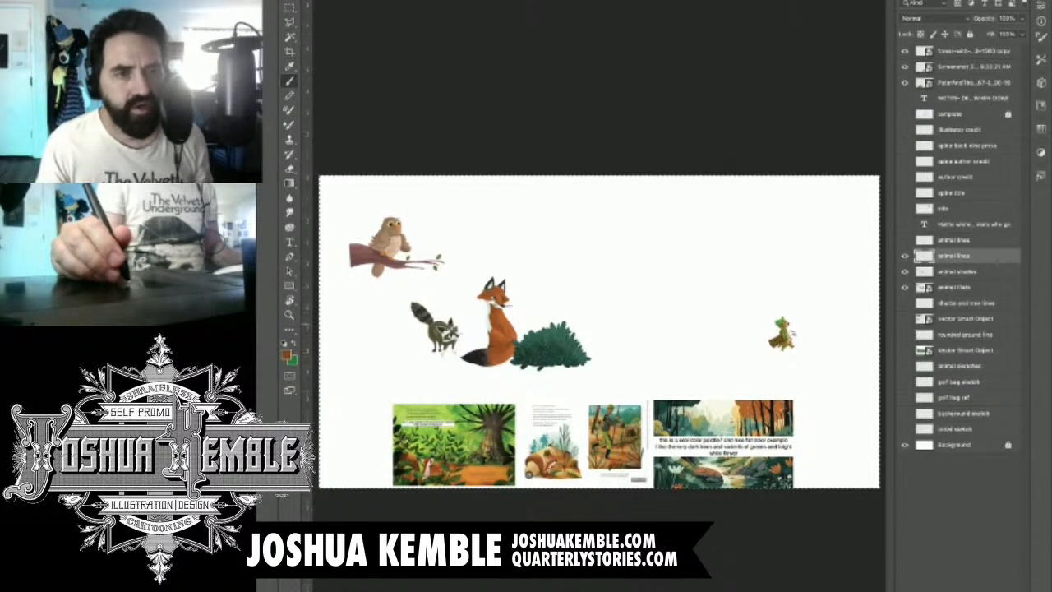
key(m)
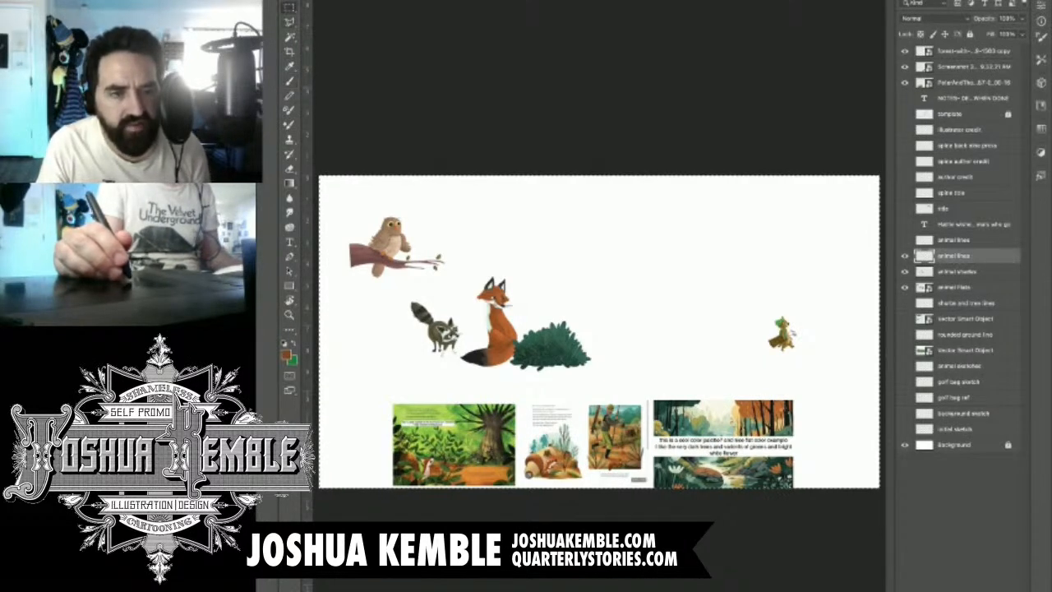
key(ctrl+d)
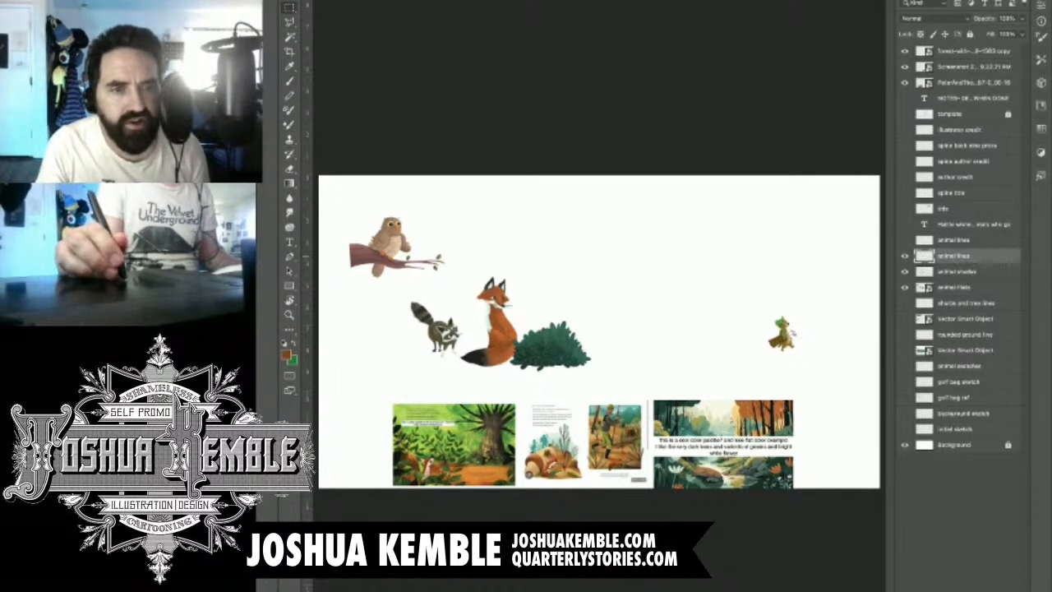
scroll(368, 255, up, 10)
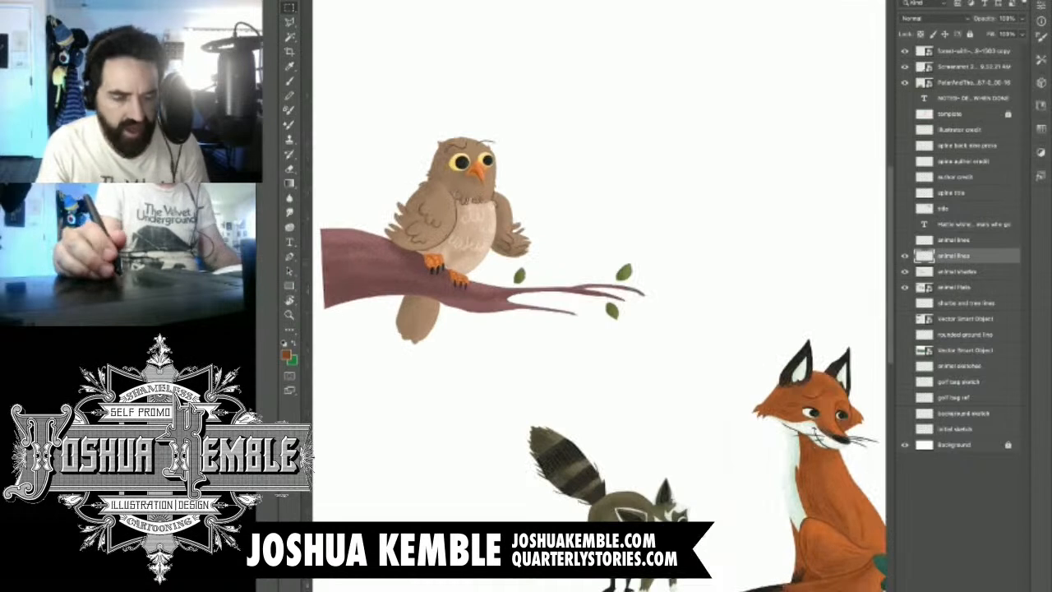
drag(526, 271, 610, 258)
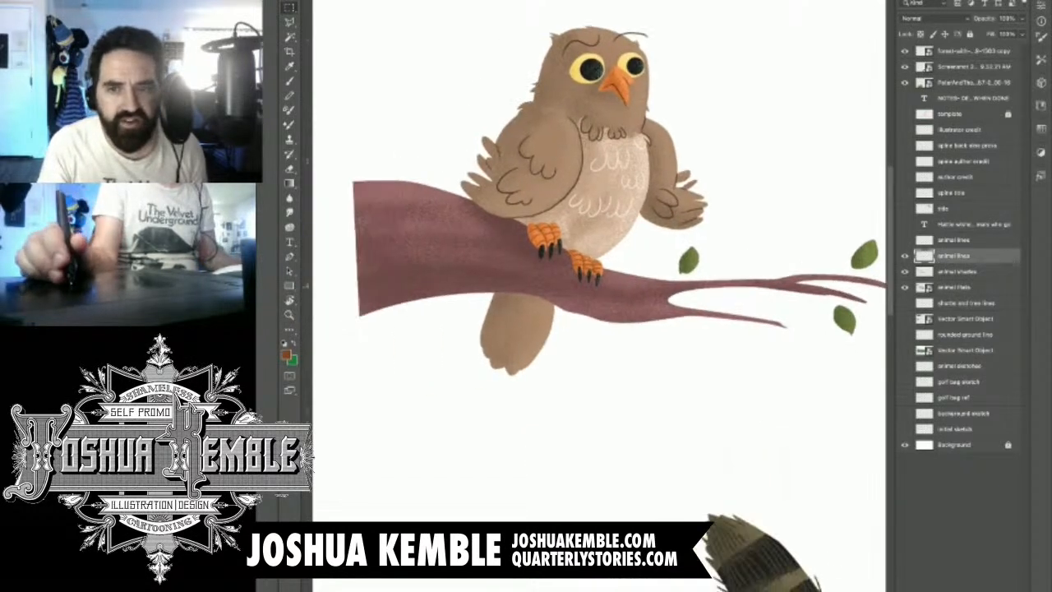
Step: Sample a pink tone from the branch and show the sketch lines again
key(i)
click(544, 240)
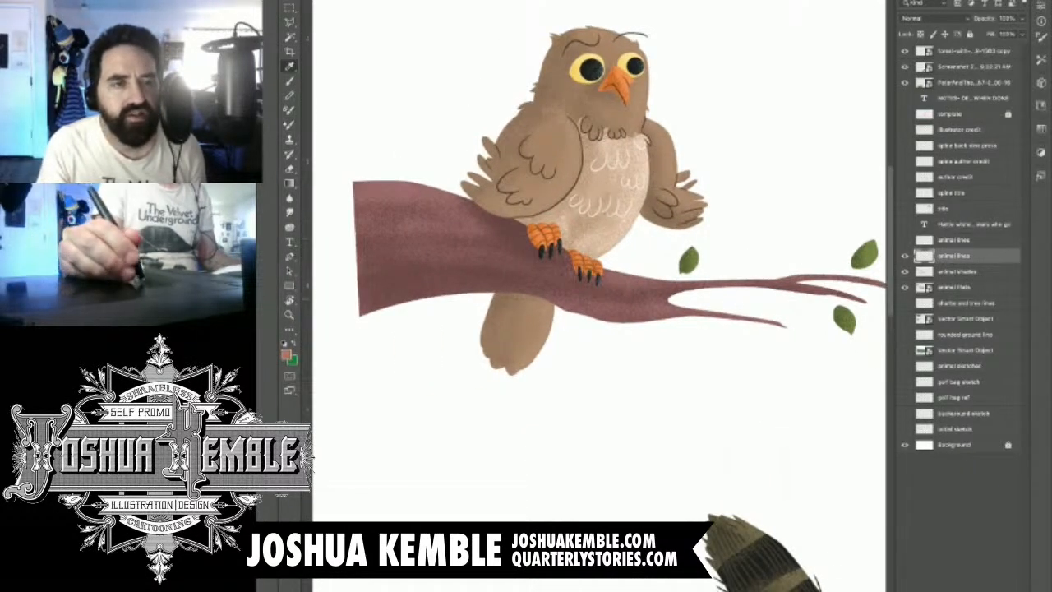
click(905, 240)
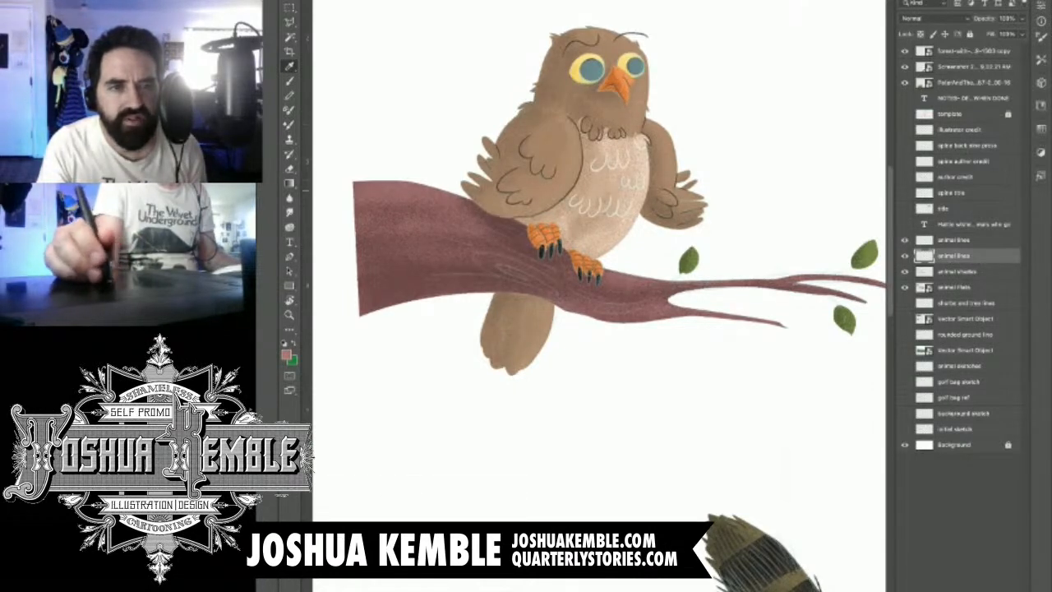
Step: Sample the dark brown of the owl's line work and outline the large upper-left tail feather with the brush
drag(508, 192, 571, 197)
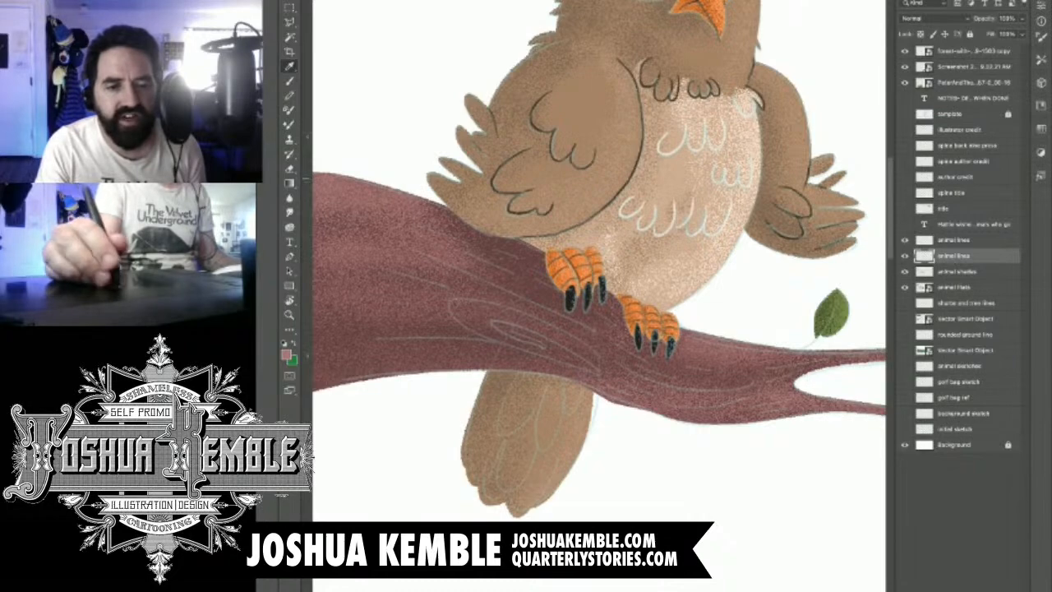
drag(582, 122, 664, 125)
click(633, 256)
drag(608, 461, 707, 106)
drag(559, 370, 582, 107)
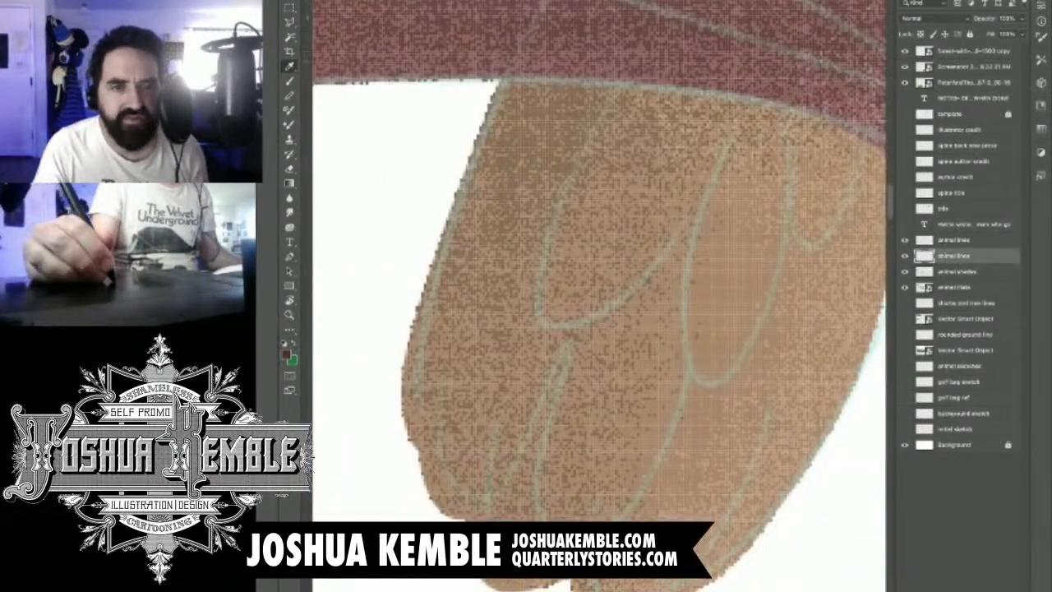
click(289, 81)
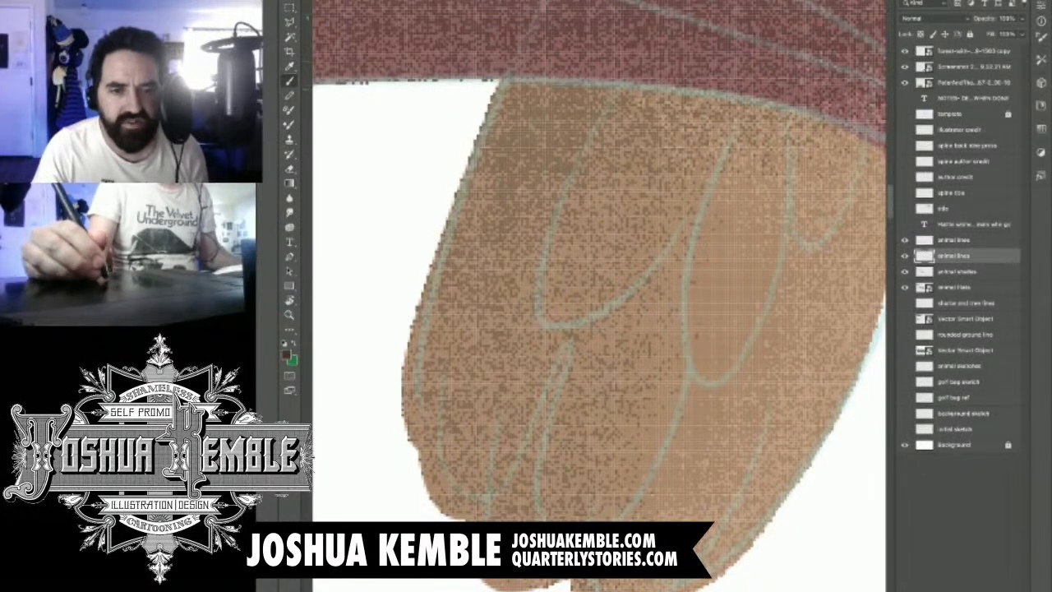
mouse_move(622, 90)
mouse_down()
mouse_move(538, 225)
mouse_move(545, 333)
mouse_move(654, 261)
mouse_move(680, 202)
mouse_up()
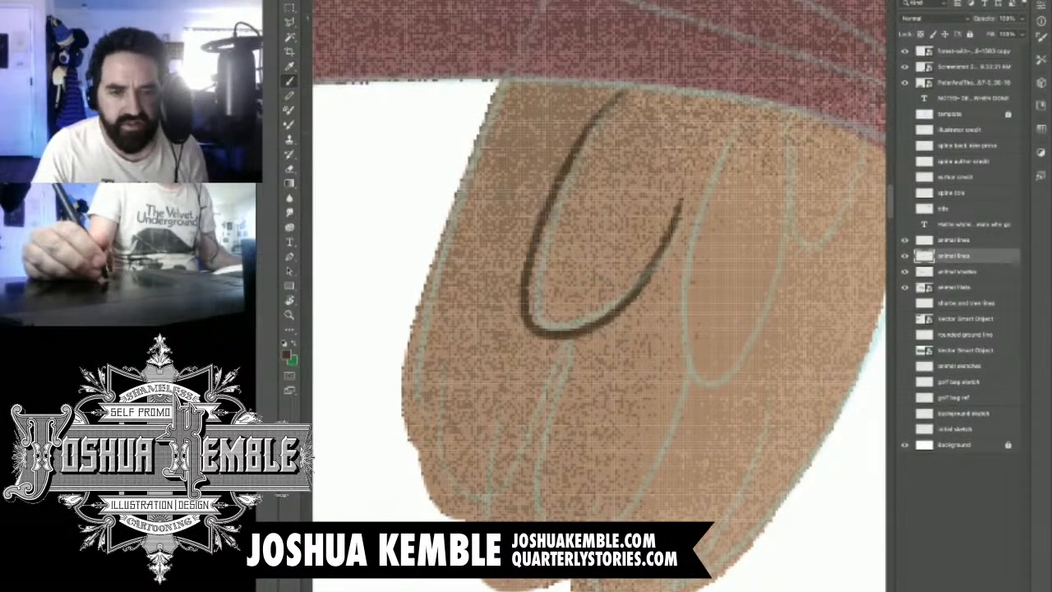
Step: Draw the dark brown outlines of the lower middle tail feather and the small feathers at the tail's lower left
mouse_move(575, 345)
mouse_down()
mouse_move(543, 448)
mouse_move(539, 508)
mouse_move(559, 518)
mouse_up()
key(ctrl+z)
mouse_move(578, 341)
mouse_down()
mouse_move(544, 426)
mouse_move(539, 519)
mouse_up()
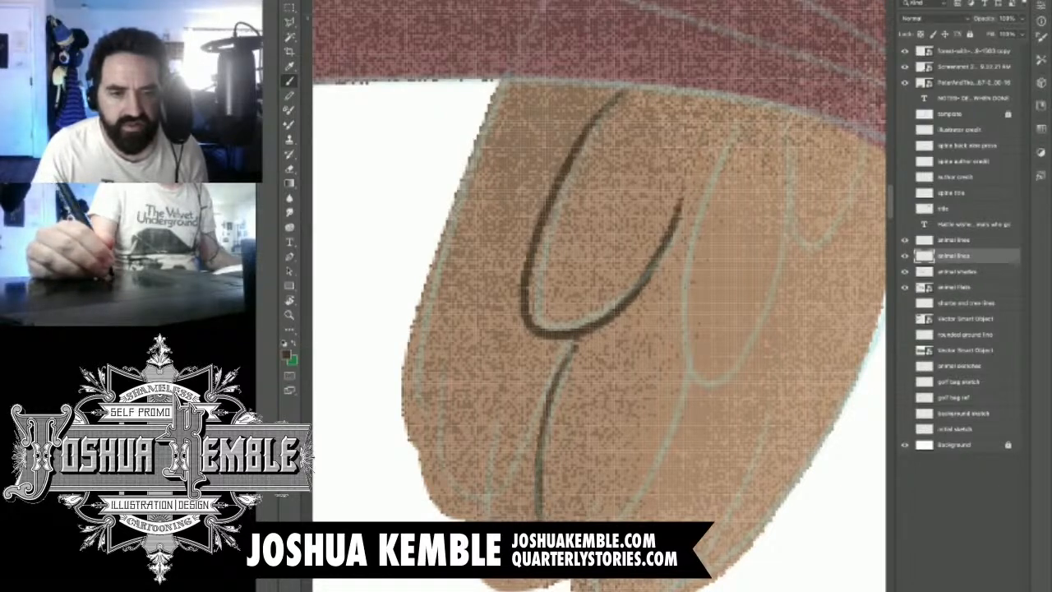
drag(635, 520, 681, 370)
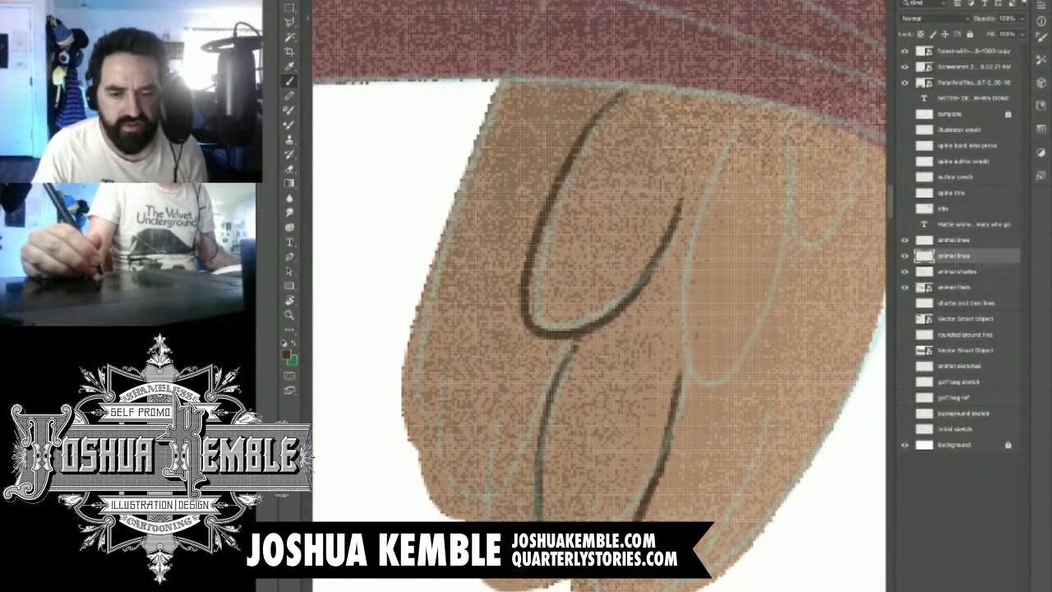
drag(510, 400, 469, 518)
drag(434, 419, 419, 465)
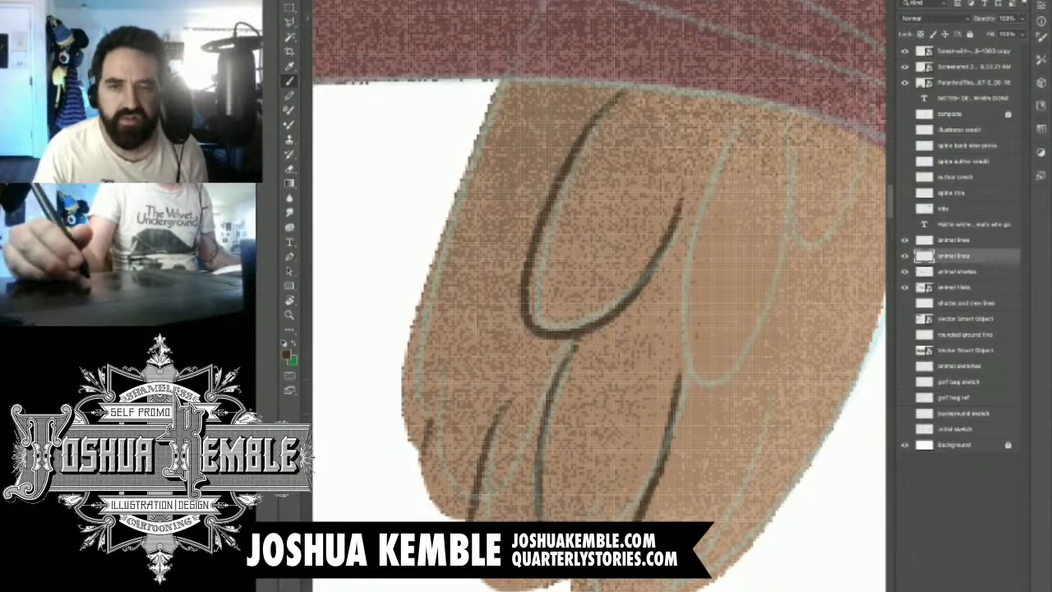
Step: Draw the remaining tail feather outlines along the middle and right side, and erase the line end overlapping the branch
drag(476, 337, 430, 419)
mouse_move(670, 588)
mouse_down()
mouse_move(740, 501)
mouse_move(791, 404)
mouse_up()
mouse_move(744, 119)
mouse_down()
mouse_move(684, 329)
mouse_move(717, 368)
mouse_move(777, 247)
mouse_up()
mouse_move(791, 111)
mouse_down()
mouse_move(783, 193)
mouse_move(795, 255)
mouse_move(861, 176)
mouse_move(885, 138)
mouse_up()
drag(822, 205, 671, 278)
key(e)
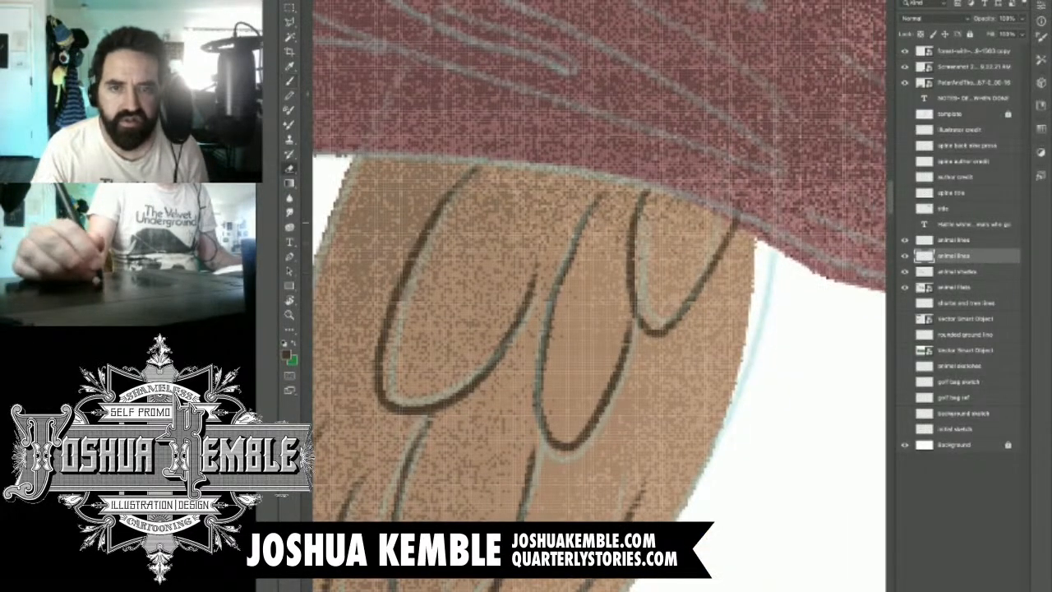
drag(740, 209, 735, 223)
Step: Sample a reddish pink from the branch and try a wood grain line across its left part
key(super+minus)
key(super+minus)
key(super+minus)
key(super+minus)
key(super+minus)
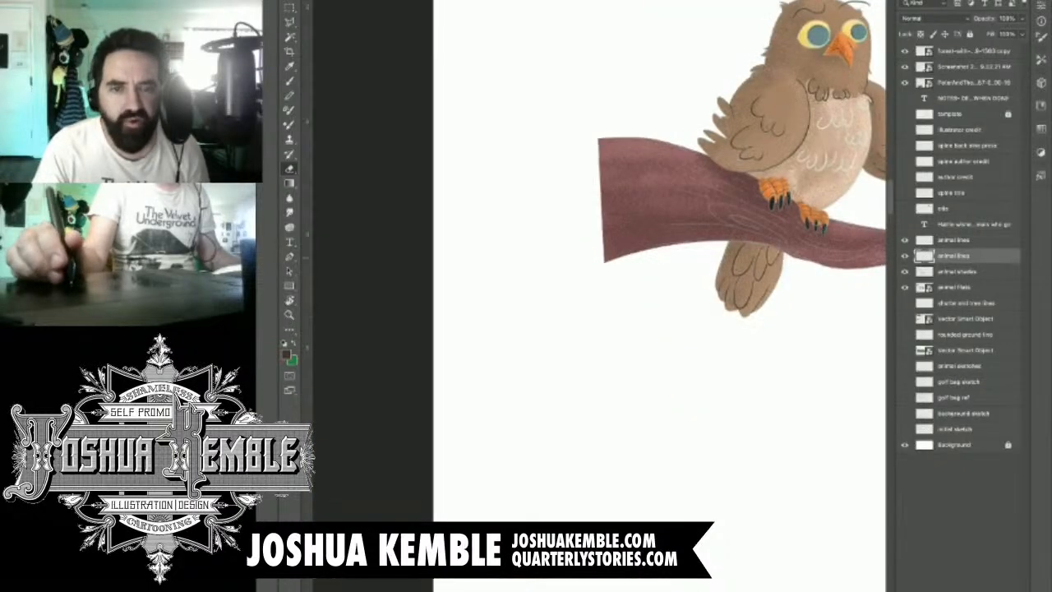
drag(791, 250, 625, 357)
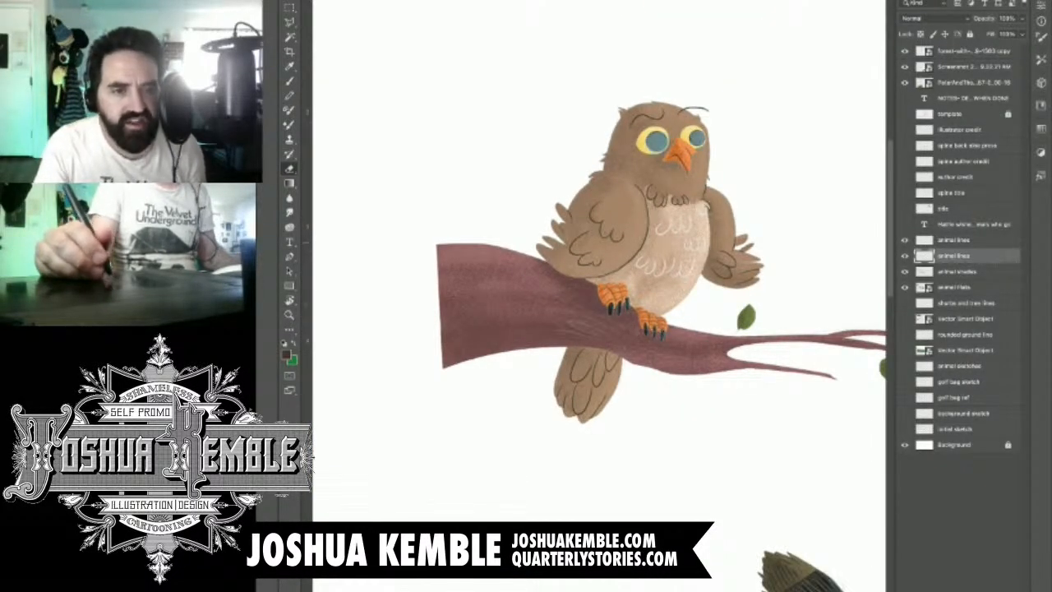
key(i)
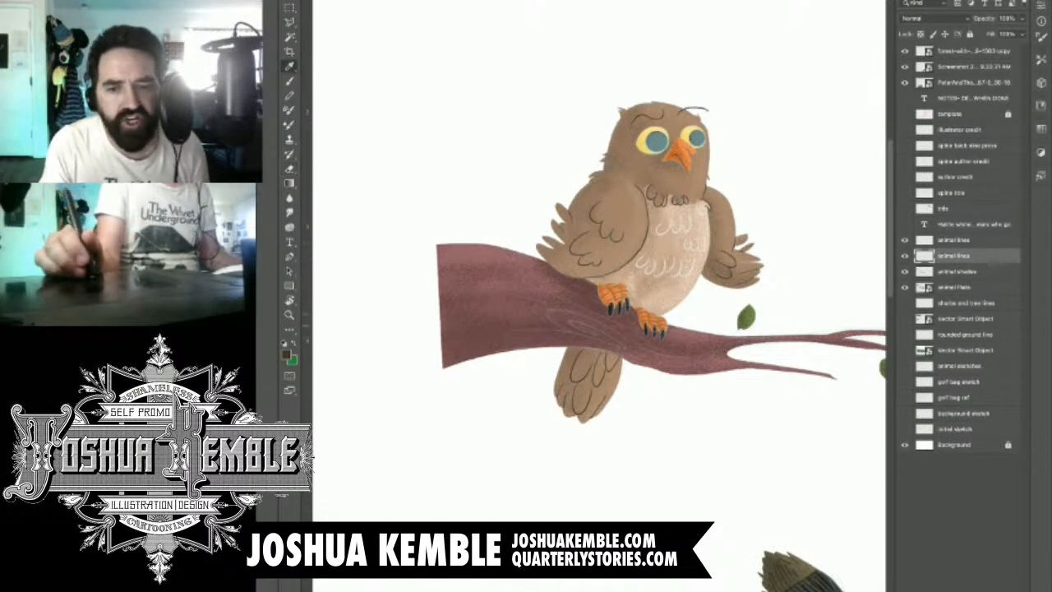
click(549, 306)
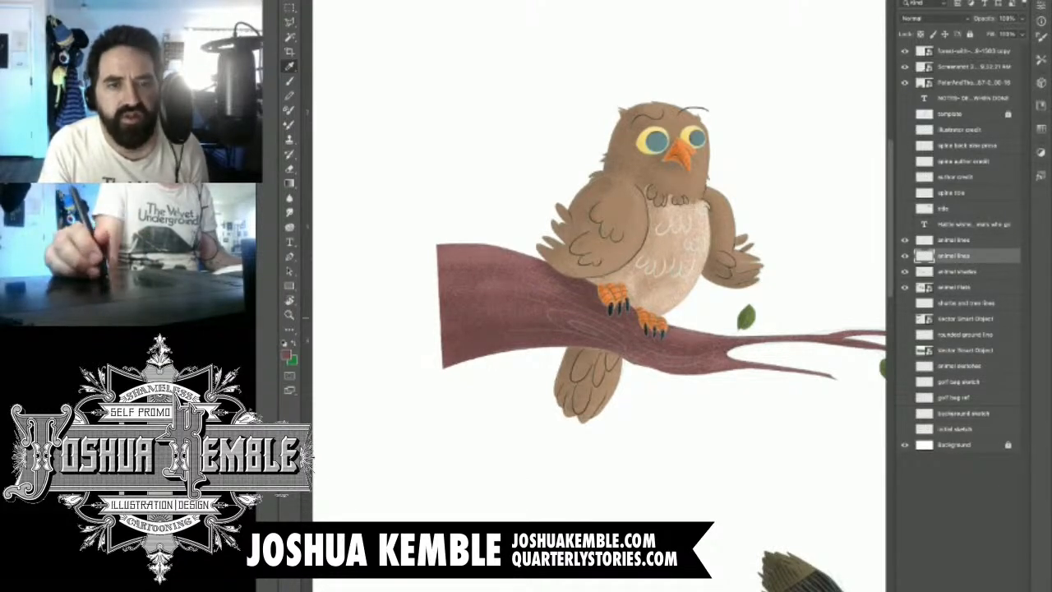
key(b)
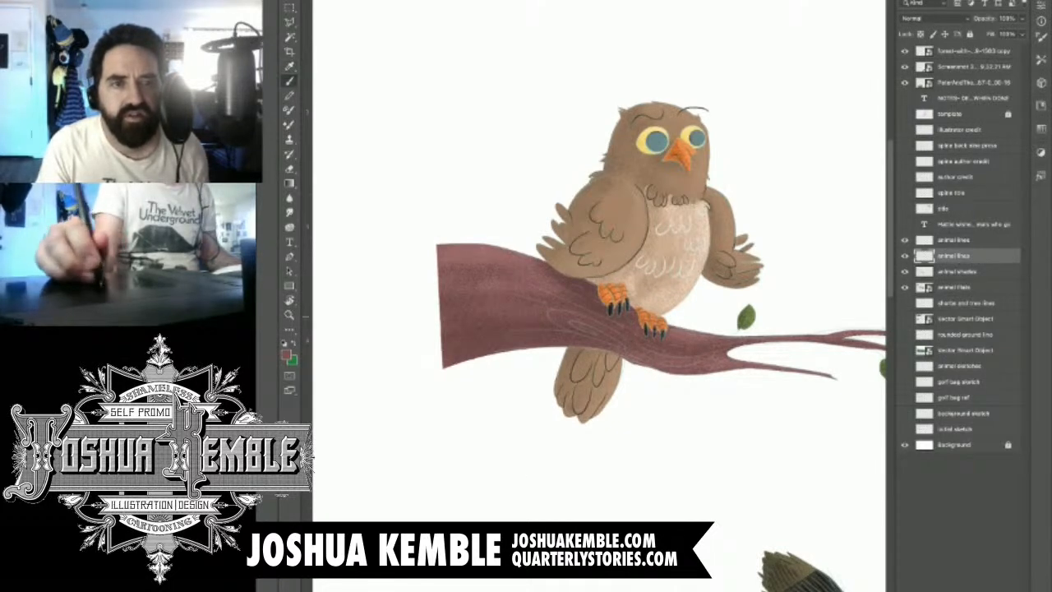
scroll(524, 355, up, 5)
drag(575, 265, 590, 250)
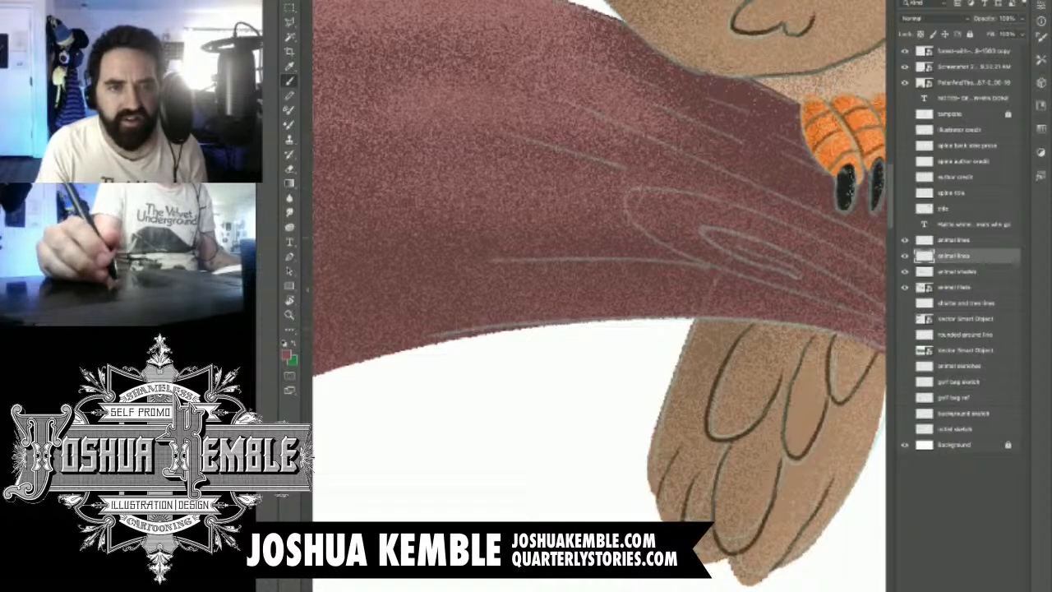
key(i)
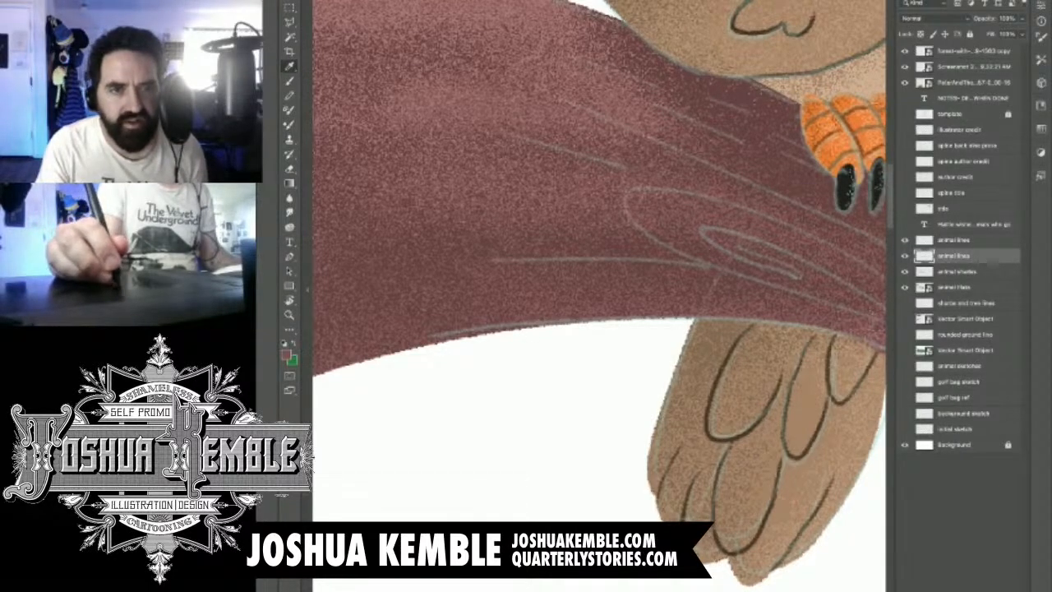
key(b)
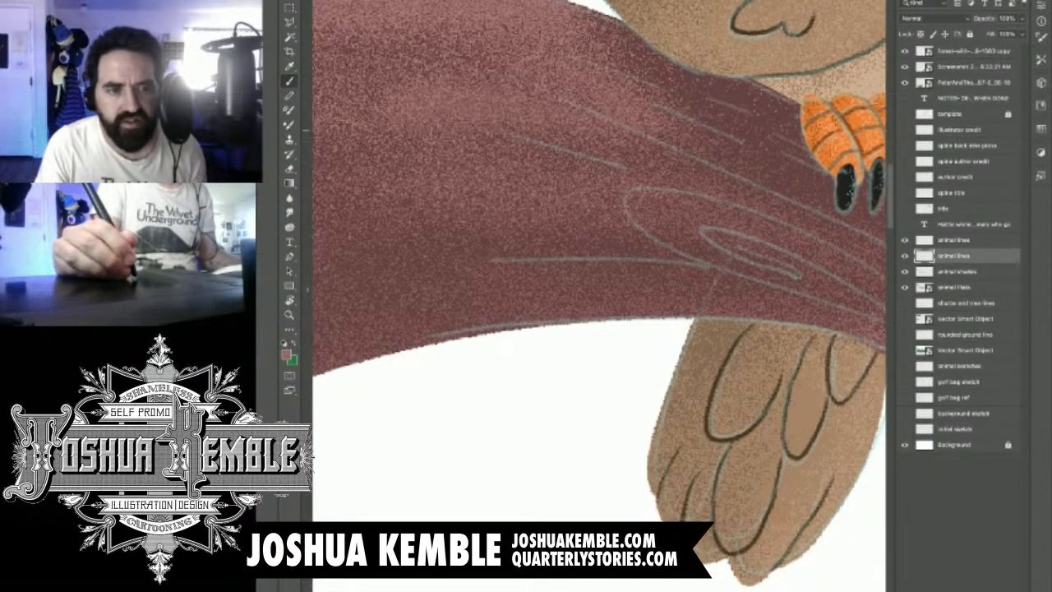
drag(534, 142, 629, 169)
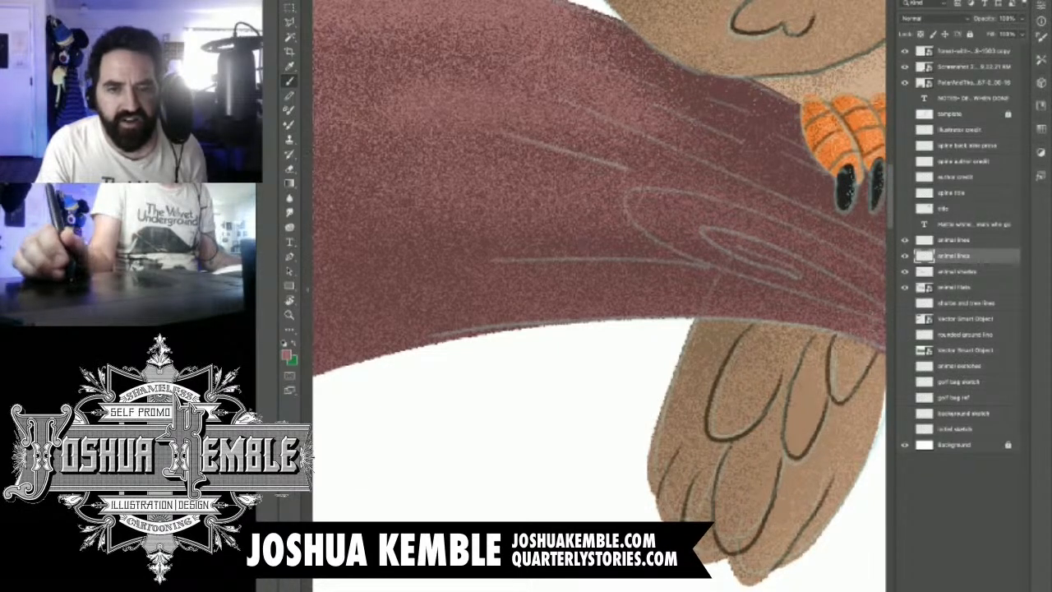
Step: Resample a lighter pink and draw short wood grain lines on the branch below the owl's left-hand wing
key(i)
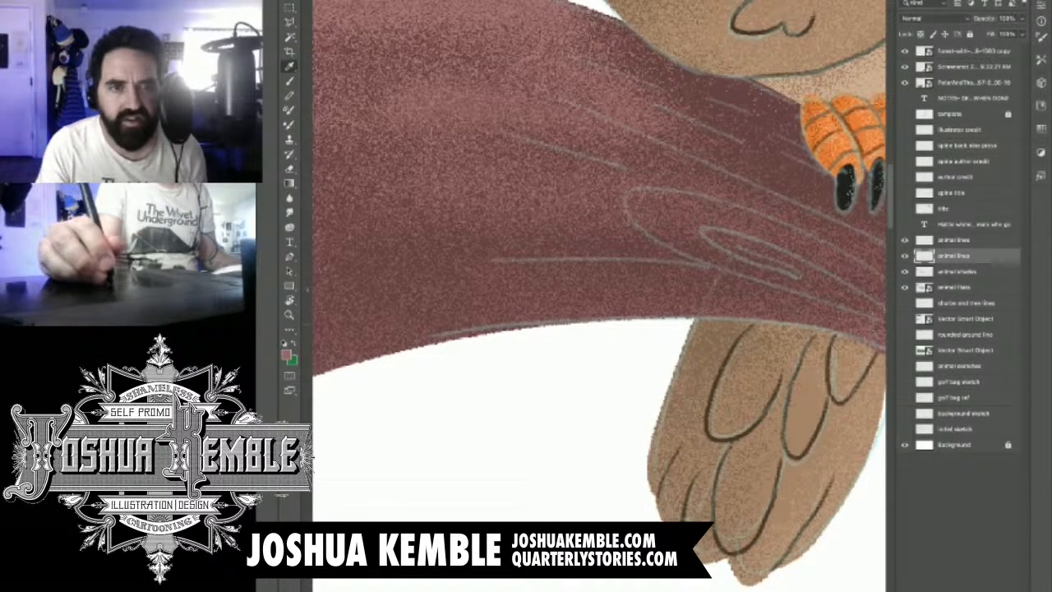
key(b)
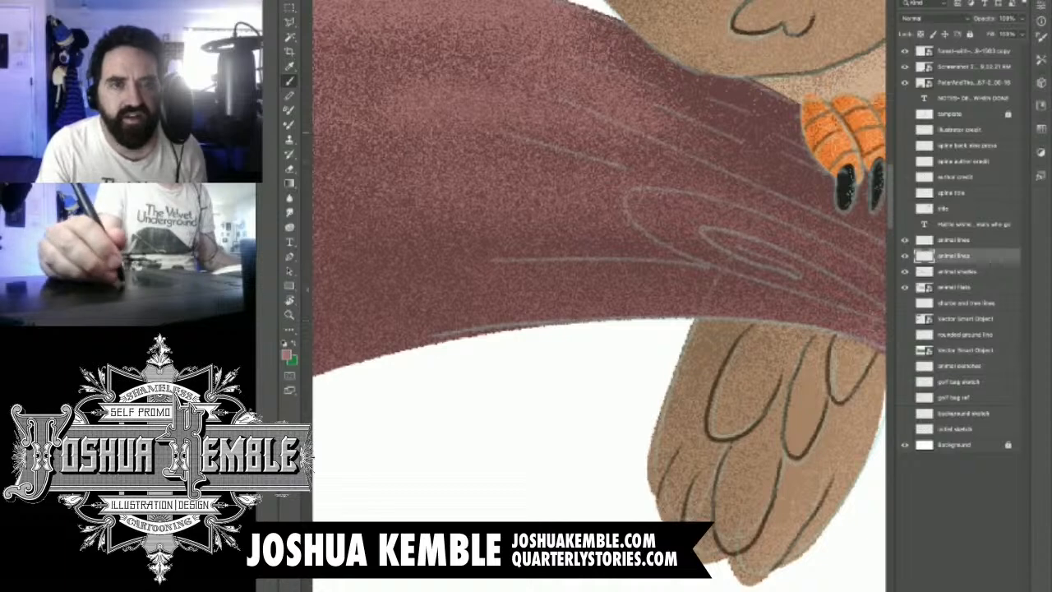
drag(500, 135, 649, 170)
drag(658, 247, 562, 326)
mouse_move(493, 141)
mouse_down()
mouse_move(671, 202)
mouse_move(728, 252)
mouse_up()
drag(558, 186, 670, 234)
Step: Draw the long pink grain line beneath the owl's left-hand foot and the grain around the branch's oval knot
drag(670, 215, 625, 175)
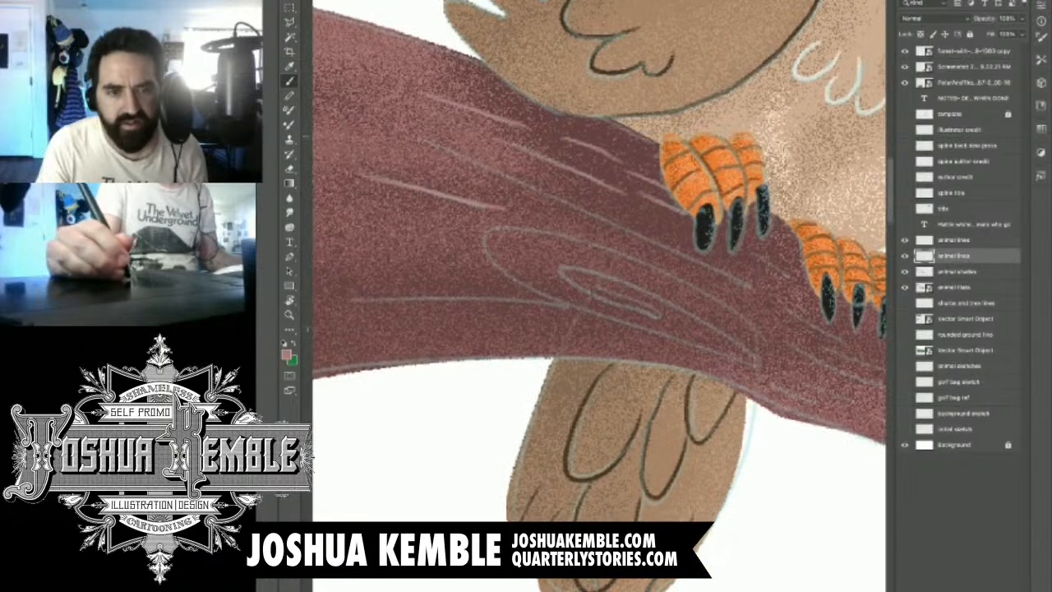
drag(421, 138, 753, 287)
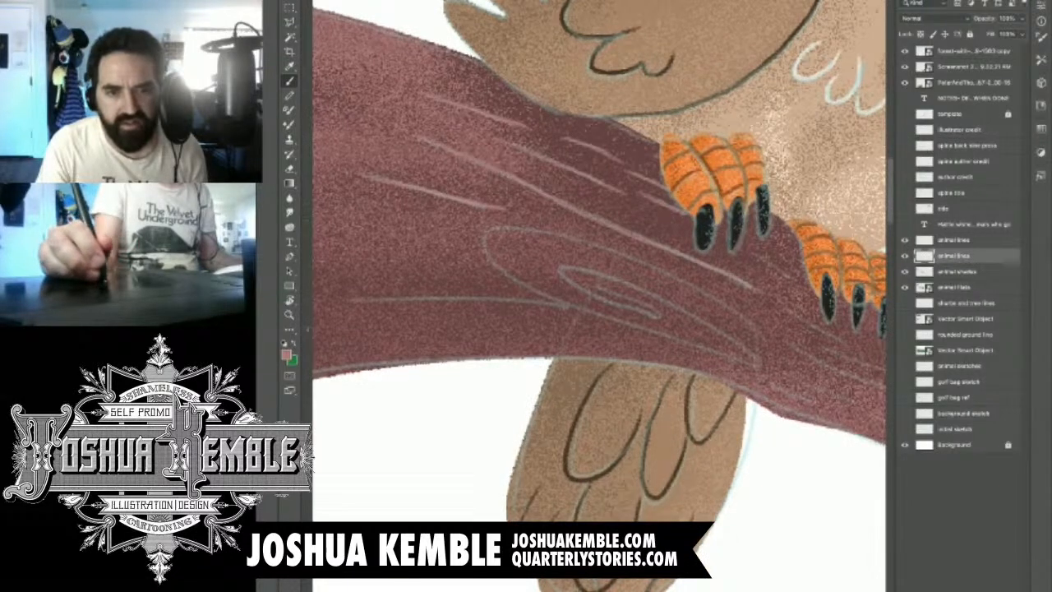
mouse_move(344, 310)
mouse_down()
mouse_move(661, 311)
mouse_move(621, 311)
mouse_move(575, 282)
mouse_move(584, 271)
mouse_move(665, 296)
mouse_move(756, 354)
mouse_move(693, 350)
mouse_move(547, 291)
mouse_move(493, 252)
mouse_move(544, 235)
mouse_move(656, 276)
mouse_move(781, 352)
mouse_move(591, 250)
mouse_move(648, 308)
mouse_up()
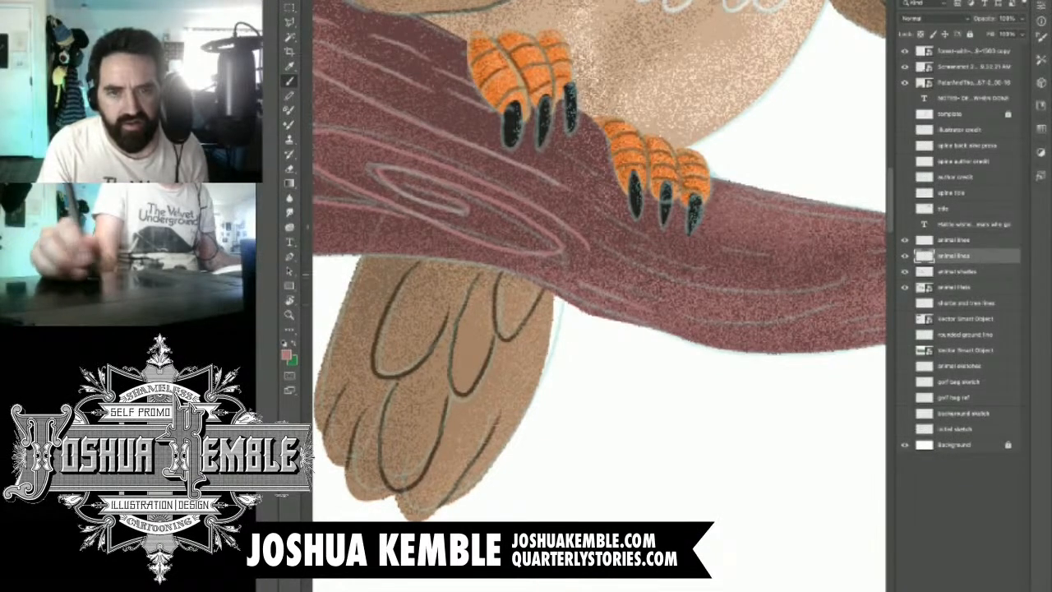
Step: Draw pink wood grain lines on the branch beneath and beyond the owl's right-hand foot, along its lower edge and toward the fork
drag(608, 277, 668, 297)
mouse_move(594, 238)
mouse_down()
mouse_move(705, 279)
mouse_move(820, 293)
mouse_move(857, 283)
mouse_up()
mouse_move(559, 154)
mouse_down()
mouse_move(603, 177)
mouse_move(664, 245)
mouse_move(712, 270)
mouse_move(780, 255)
mouse_move(656, 228)
mouse_up()
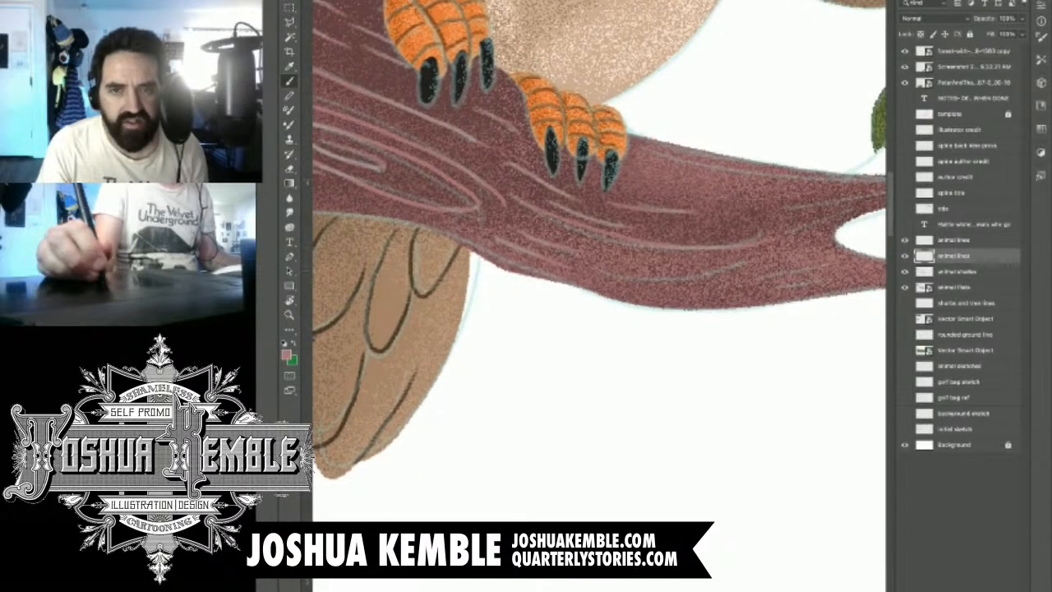
drag(607, 271, 827, 286)
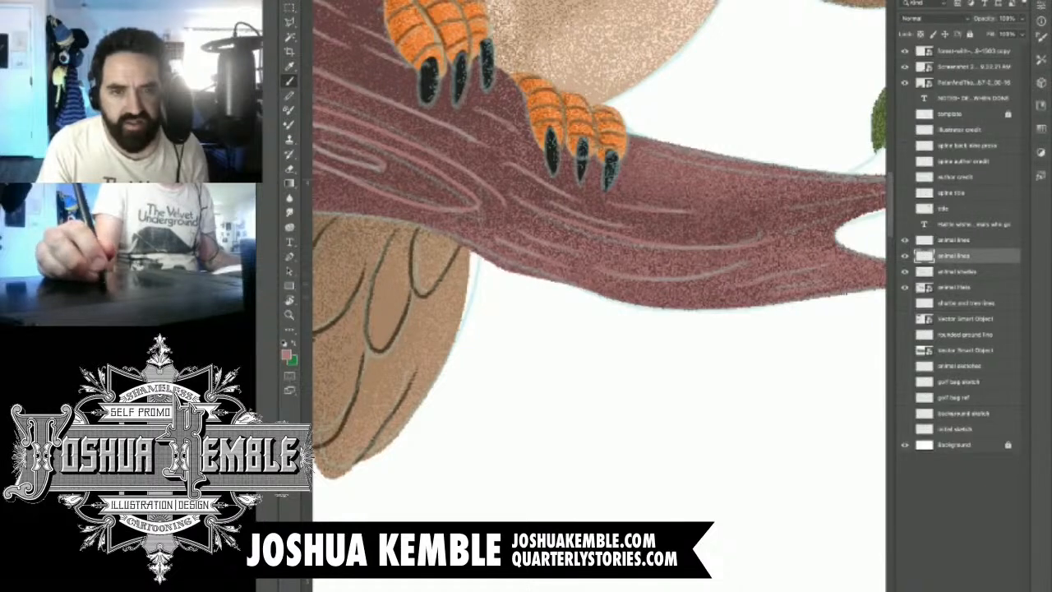
drag(740, 271, 576, 327)
drag(611, 293, 692, 266)
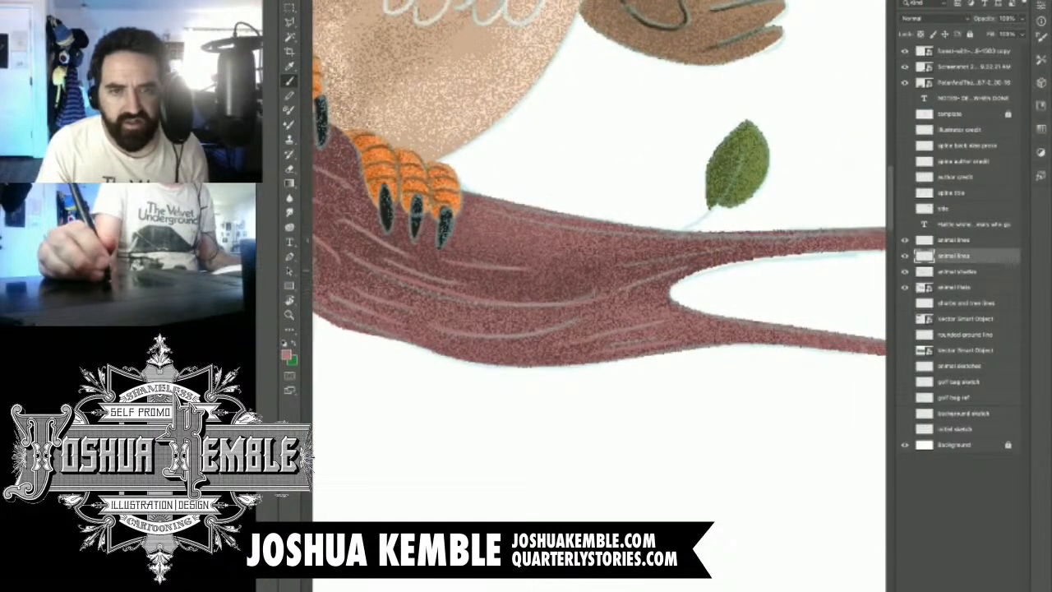
Step: Draw the remaining pink grain lines around the branch's fork and along its two thinner limbs
drag(612, 276, 730, 250)
drag(873, 269, 569, 304)
mouse_move(653, 273)
mouse_down()
mouse_move(709, 281)
mouse_move(749, 270)
mouse_move(827, 298)
mouse_move(572, 296)
mouse_move(569, 278)
mouse_move(671, 280)
mouse_up()
drag(736, 288, 788, 301)
drag(493, 284, 824, 321)
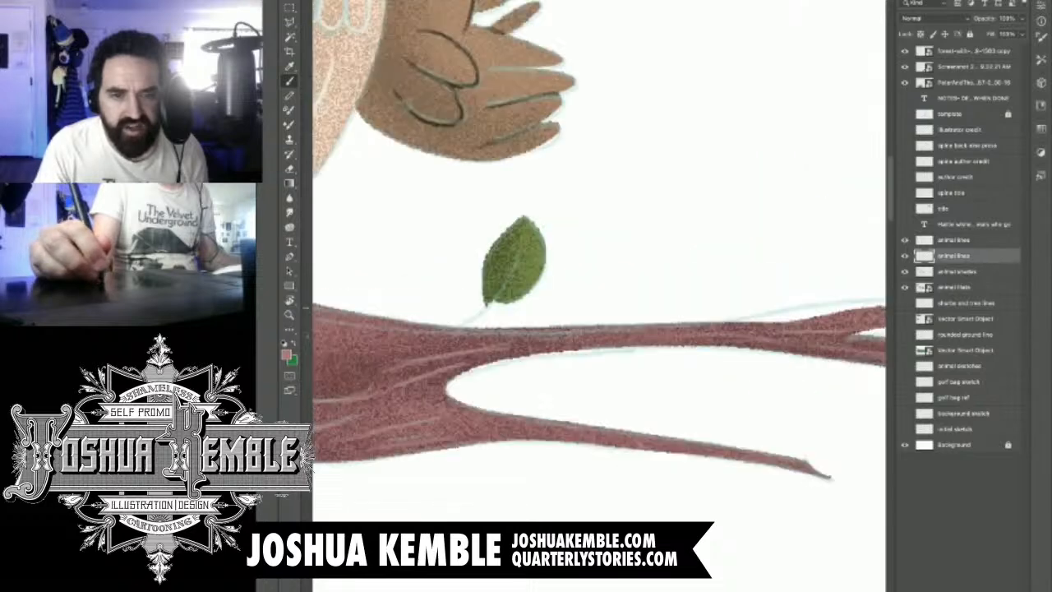
drag(559, 336, 700, 355)
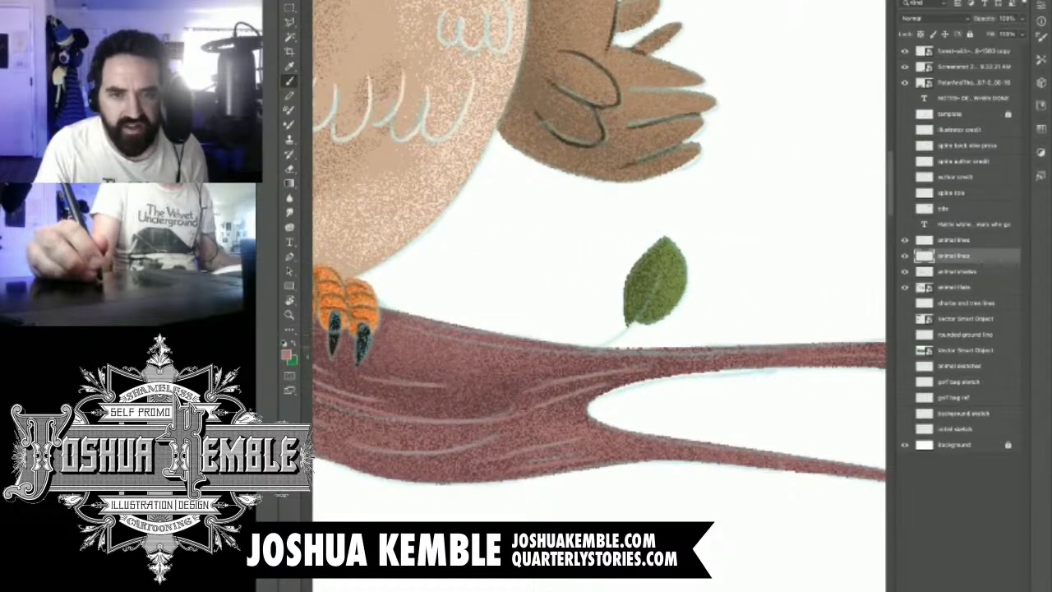
Step: Try a pink stem, midrib and side veins on the leaf nearest the owl
mouse_move(594, 347)
mouse_down()
mouse_move(630, 329)
mouse_move(661, 275)
mouse_up()
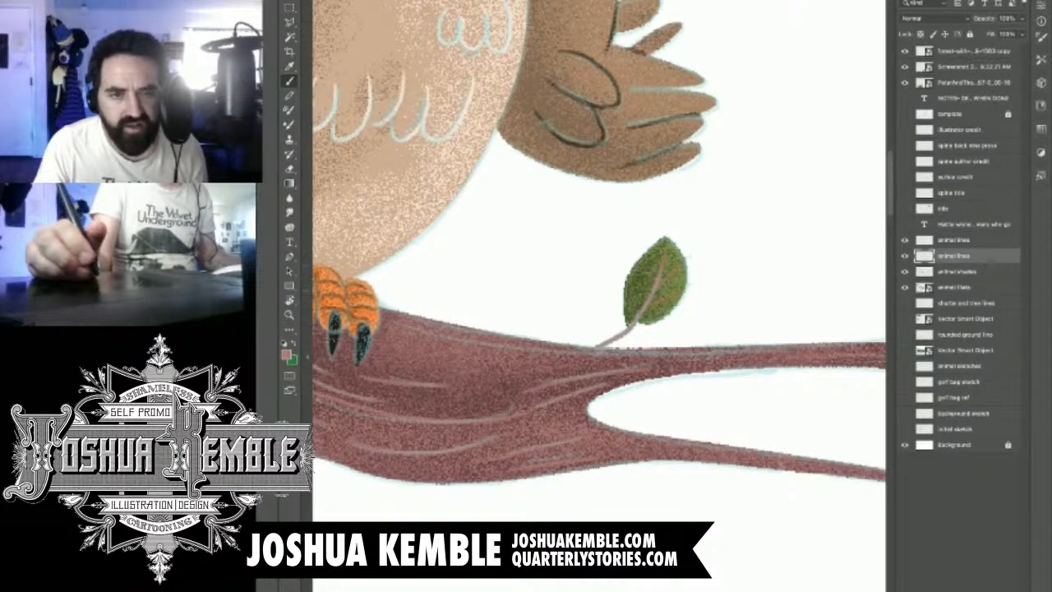
drag(683, 305, 606, 306)
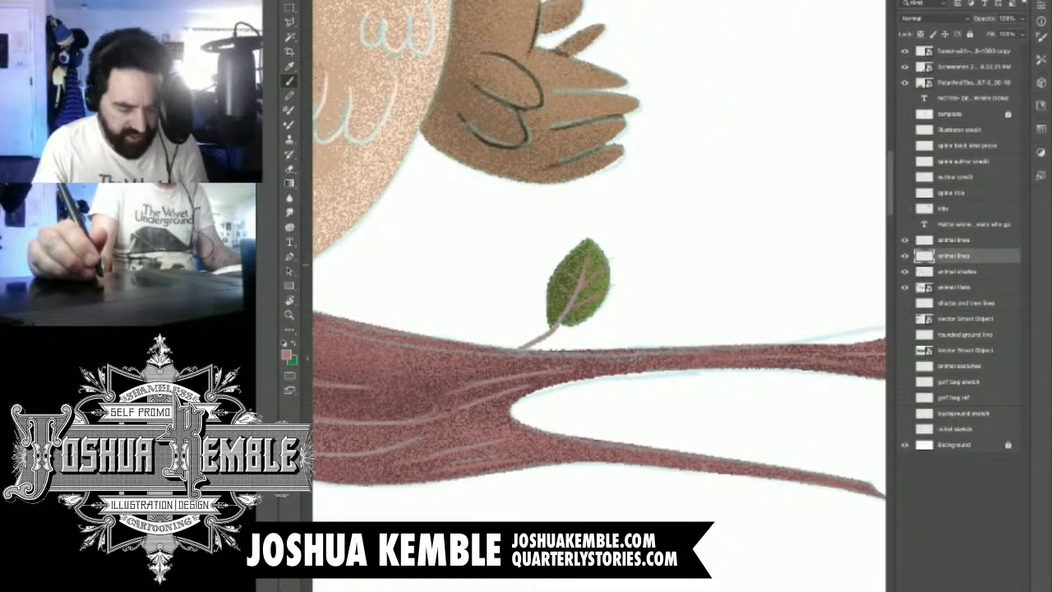
key(ctrl+z)
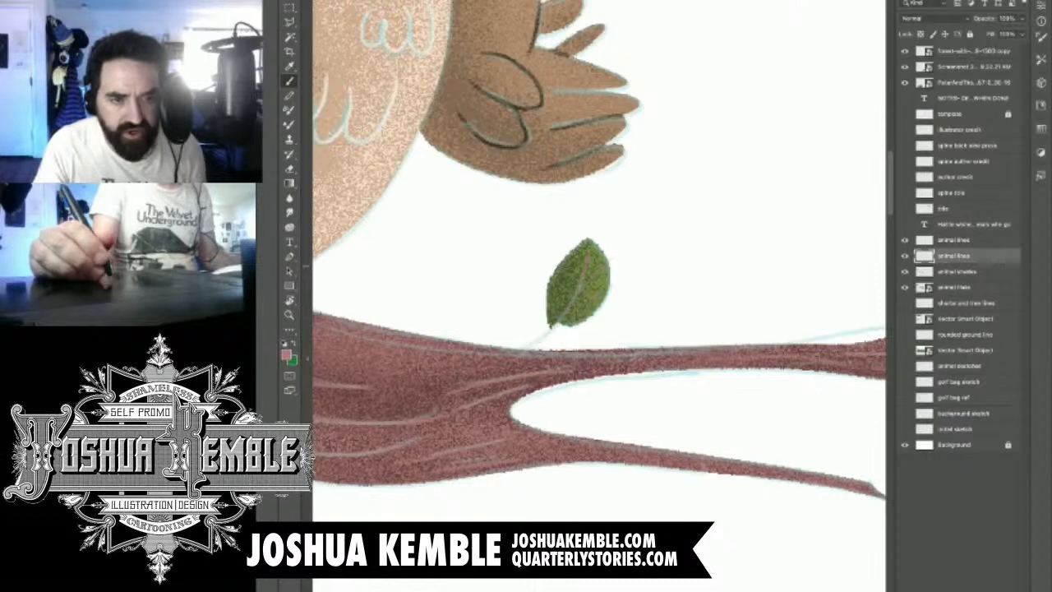
Step: Sample an olive green from the leaf nearest the owl and try its stem and midrib in that colour
key(i)
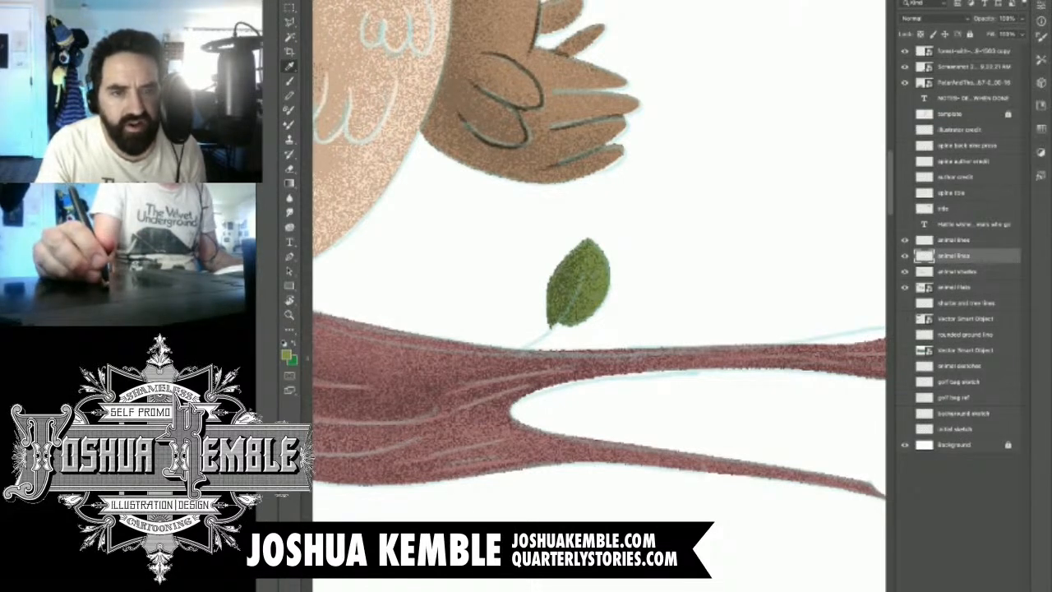
click(569, 286)
click(289, 81)
key(super+equal)
key(super+equal)
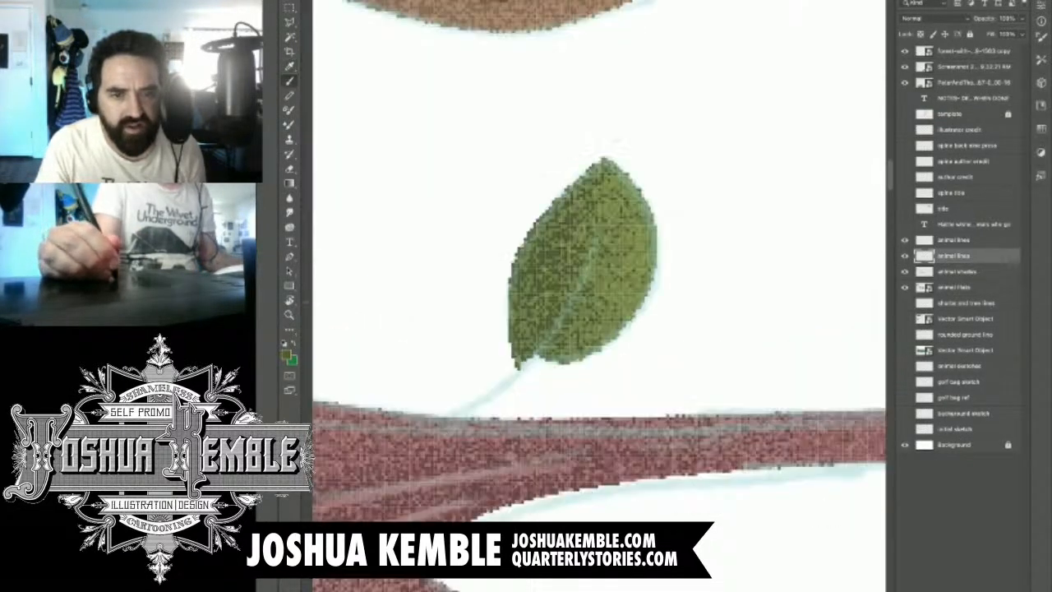
mouse_move(605, 203)
mouse_down()
mouse_move(555, 332)
mouse_move(459, 413)
mouse_up()
key(super+z)
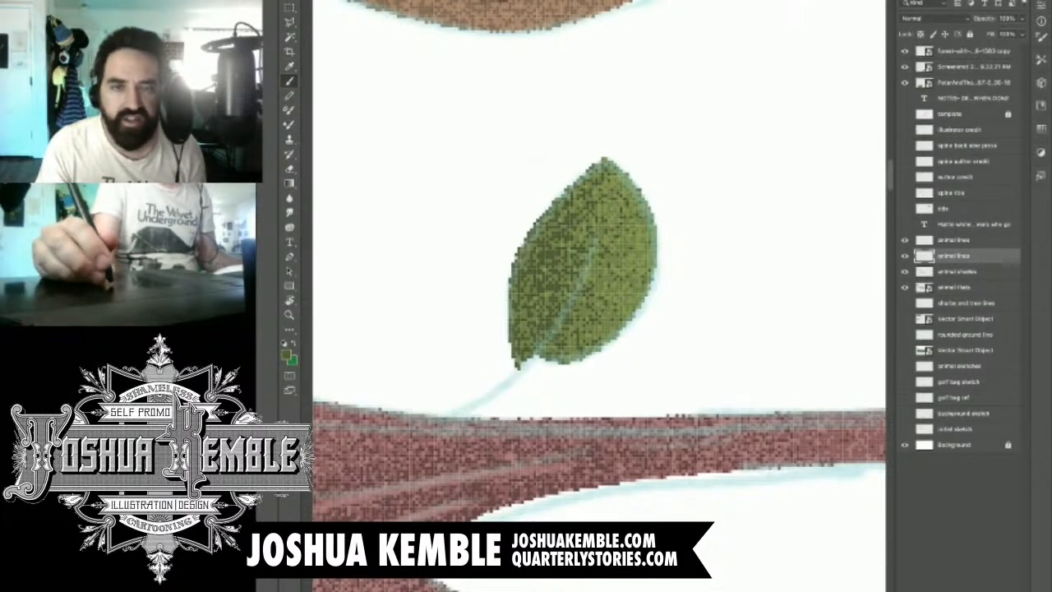
Step: Sample a darker green and draw the stem, midrib and side veins of the leaf nearest the owl
key(i)
key(b)
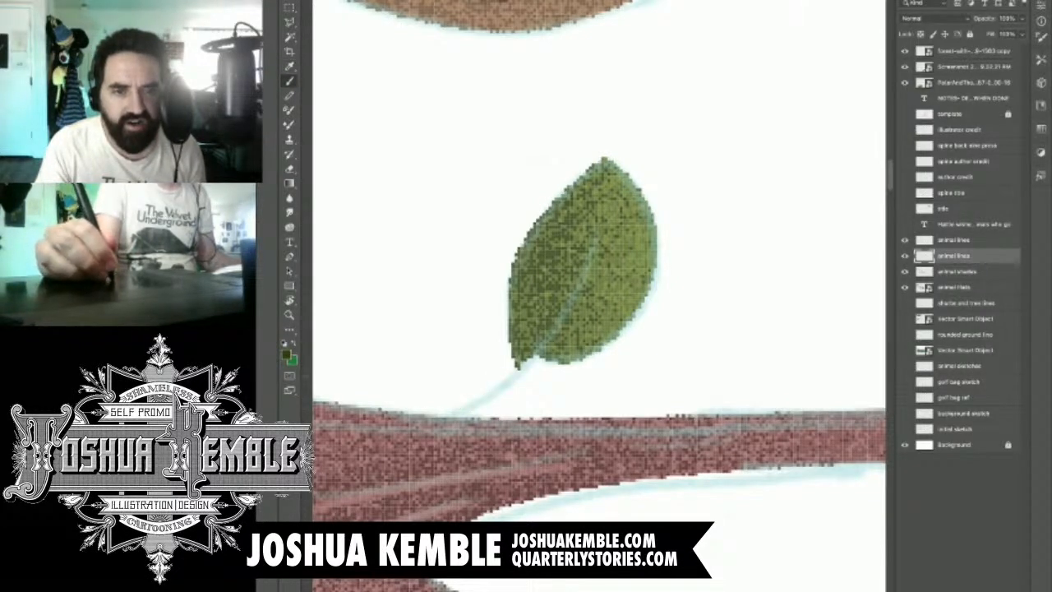
mouse_move(606, 189)
mouse_down()
mouse_move(569, 298)
mouse_move(490, 393)
mouse_move(448, 418)
mouse_up()
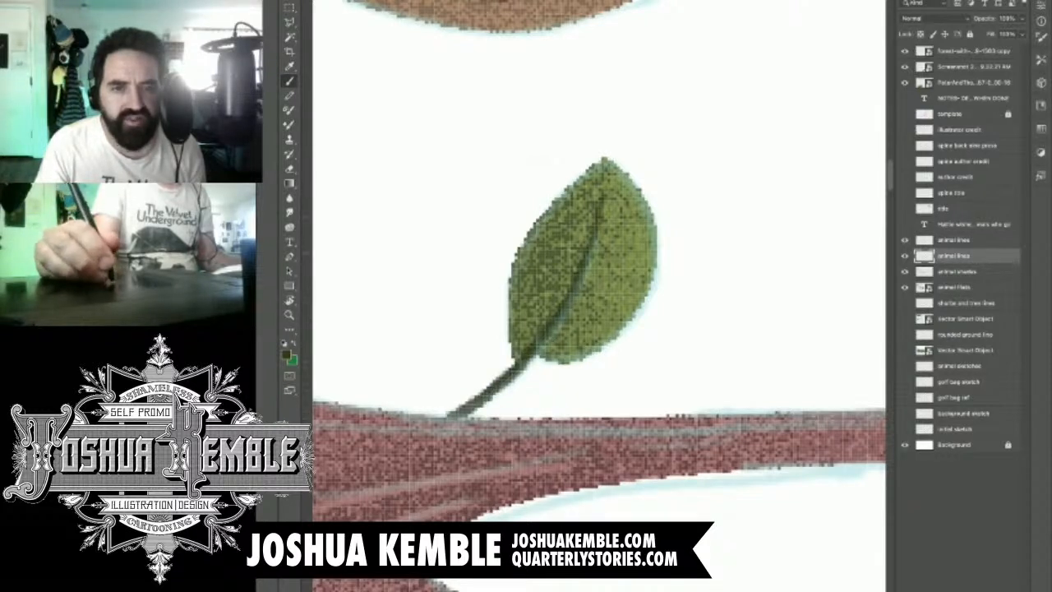
mouse_move(642, 217)
mouse_down()
mouse_move(596, 252)
mouse_move(574, 316)
mouse_up()
mouse_move(558, 205)
mouse_down()
mouse_move(588, 242)
mouse_move(567, 268)
mouse_move(558, 309)
mouse_up()
Step: Draw the dark green stem, midrib and side veins of the upper leaf near the branch's tip
key(super+minus)
key(super+minus)
key(super+minus)
key(super+minus)
key(super+minus)
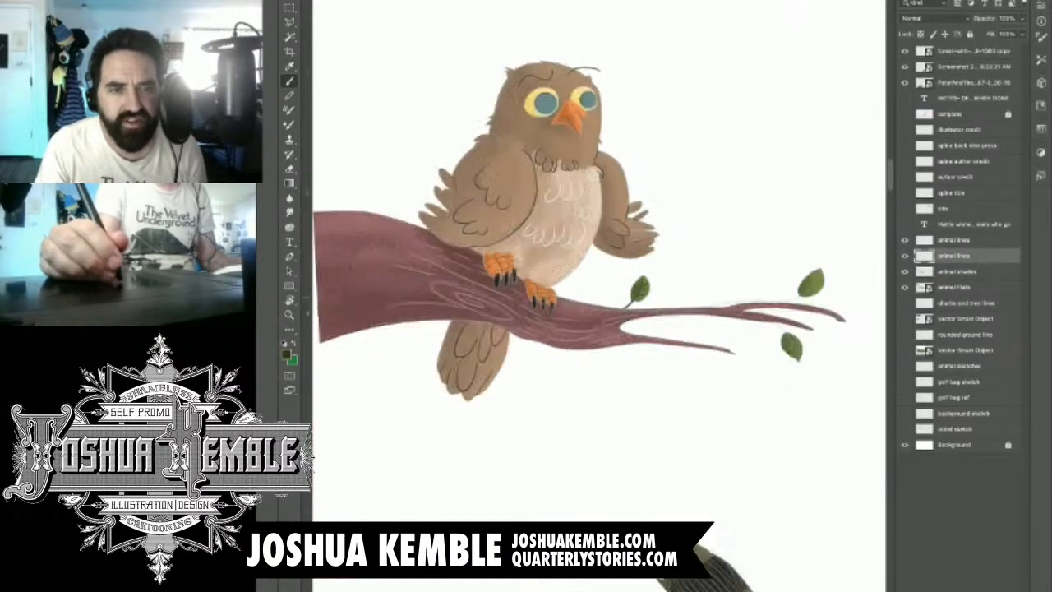
drag(789, 346, 499, 277)
drag(491, 203, 568, 206)
drag(539, 251, 593, 250)
mouse_move(740, 159)
mouse_down()
mouse_move(701, 239)
mouse_move(609, 336)
mouse_move(482, 389)
mouse_move(411, 403)
mouse_up()
drag(764, 205, 687, 245)
drag(755, 251, 668, 273)
drag(744, 288, 635, 308)
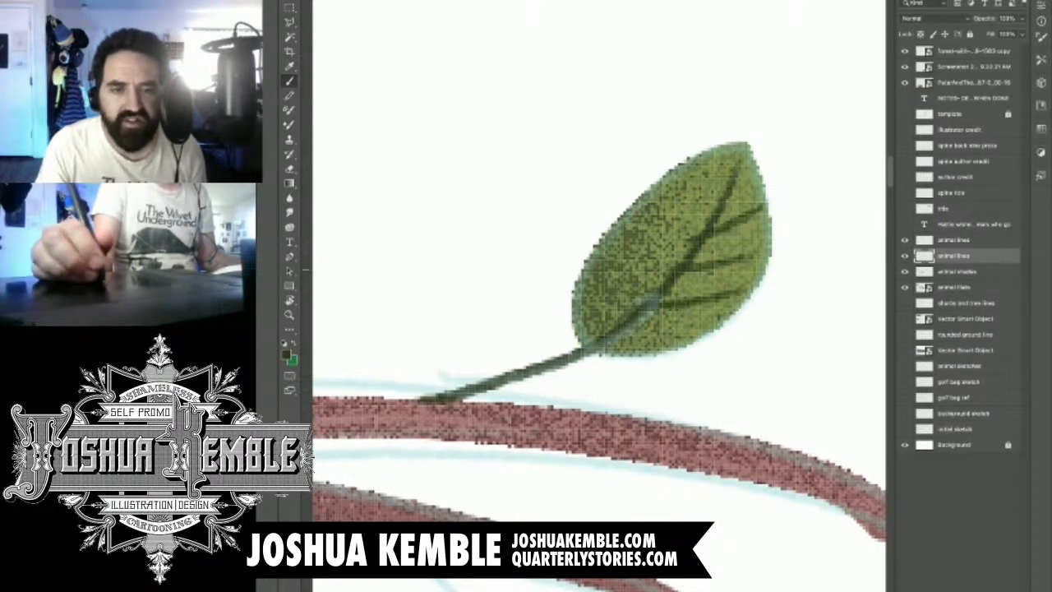
drag(618, 245, 640, 304)
drag(654, 219, 669, 275)
drag(680, 189, 695, 235)
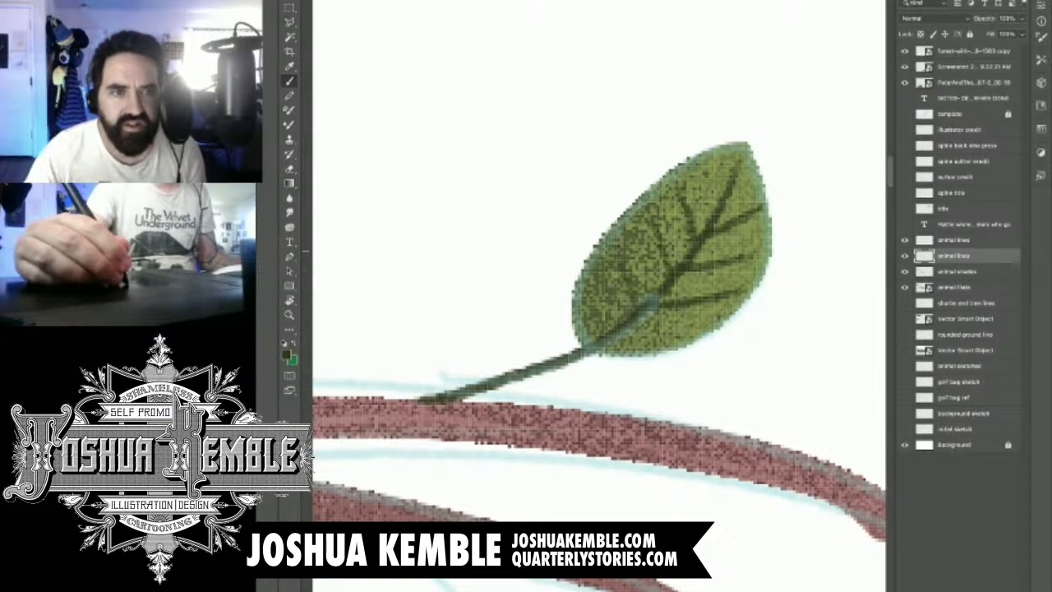
Step: Draw the dark green stem, midrib and side veins of the leaf hanging below the branch's tip
drag(576, 528, 636, 97)
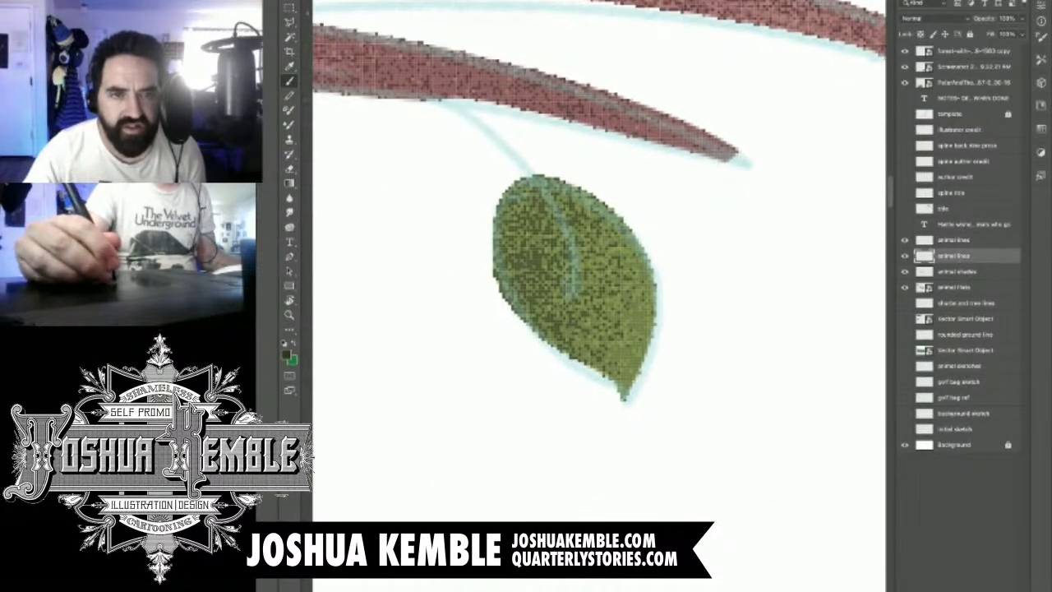
mouse_move(431, 94)
mouse_down()
mouse_move(523, 174)
mouse_move(622, 373)
mouse_up()
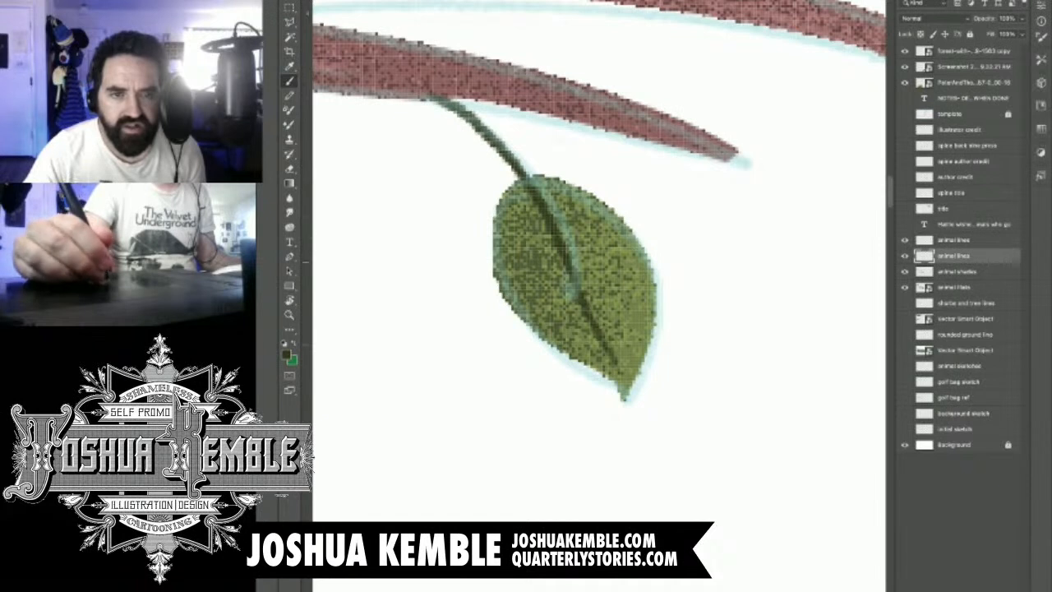
mouse_move(537, 206)
mouse_down()
mouse_move(510, 255)
mouse_move(561, 334)
mouse_up()
drag(565, 235, 638, 272)
drag(553, 210, 605, 228)
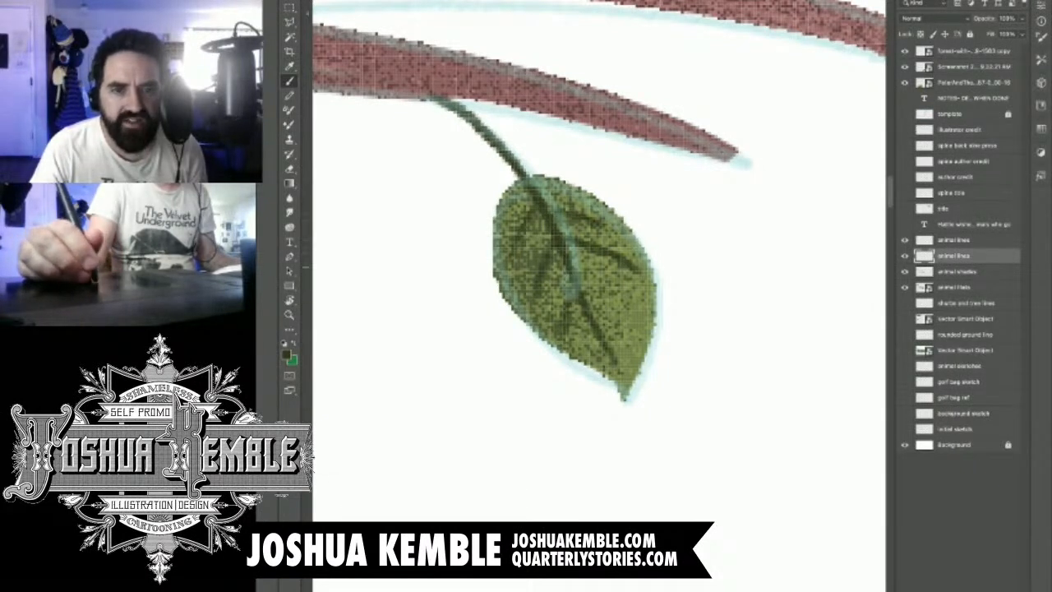
Step: Hide the upper animal lines layer holding the light blue sketch and review the animals across the cover
scroll(677, 193, down, 10)
scroll(674, 195, up, 1)
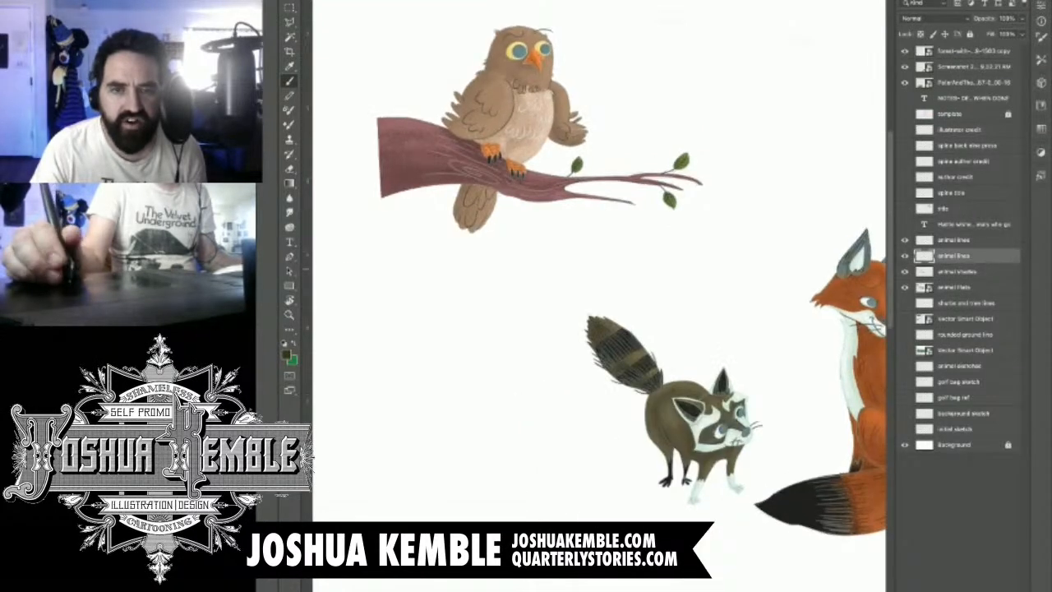
scroll(724, 257, down, 10)
scroll(699, 300, up, 5)
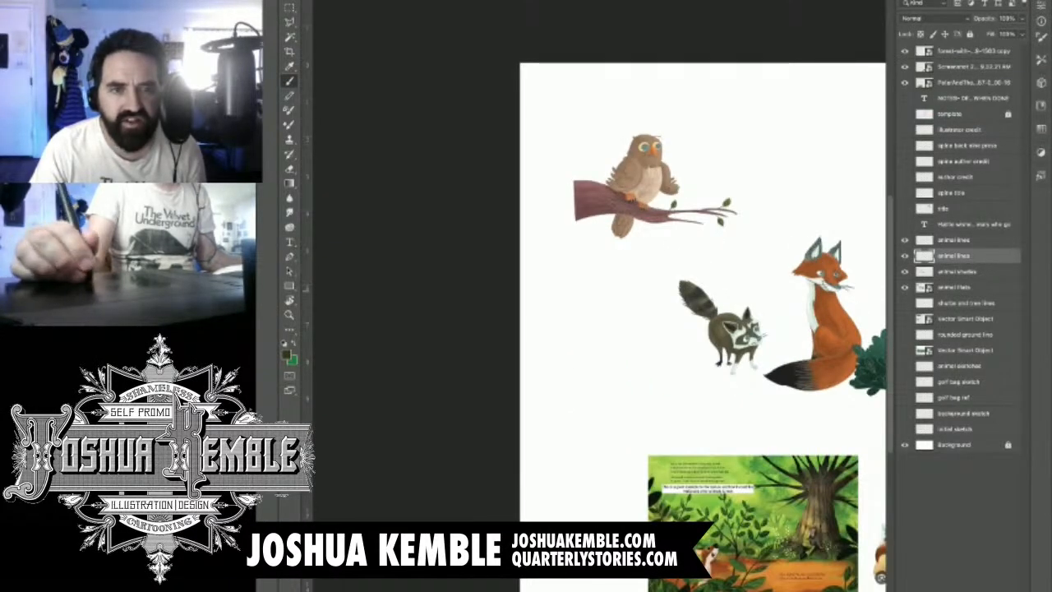
click(905, 240)
drag(740, 288, 548, 322)
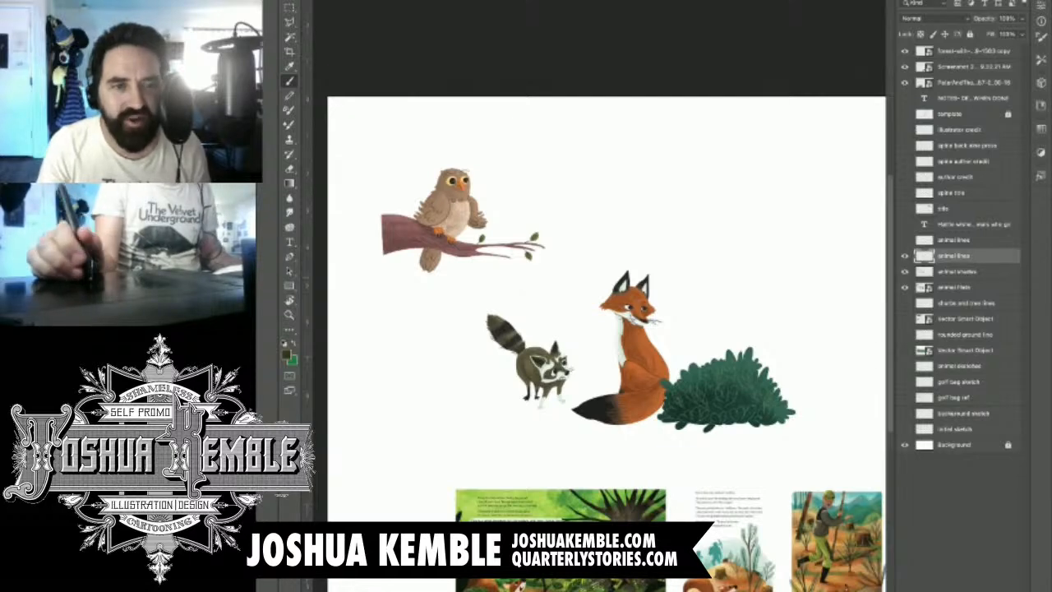
drag(633, 329, 523, 351)
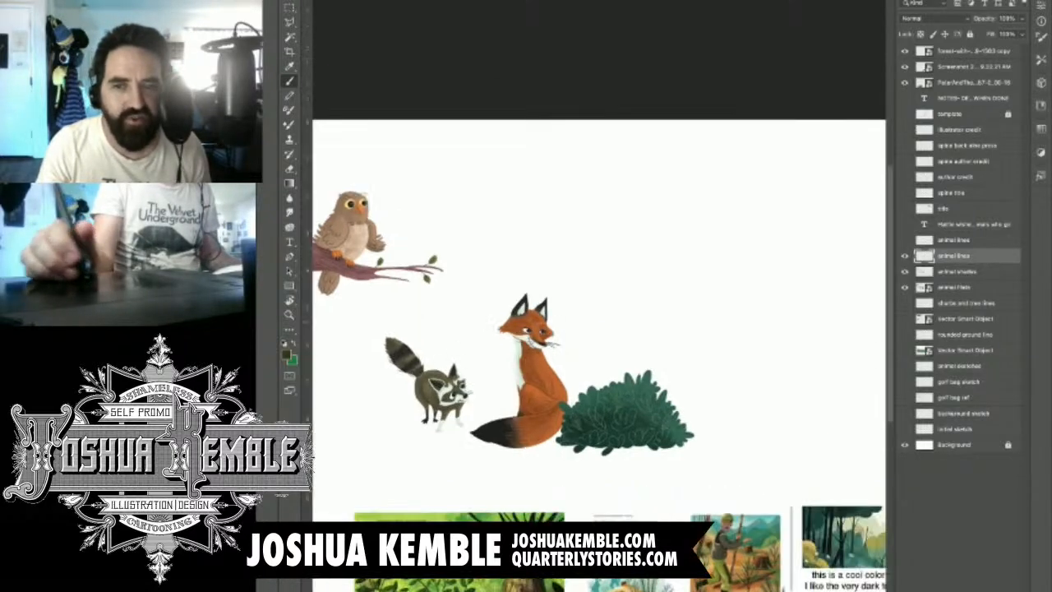
key(super+minus)
drag(699, 312, 610, 309)
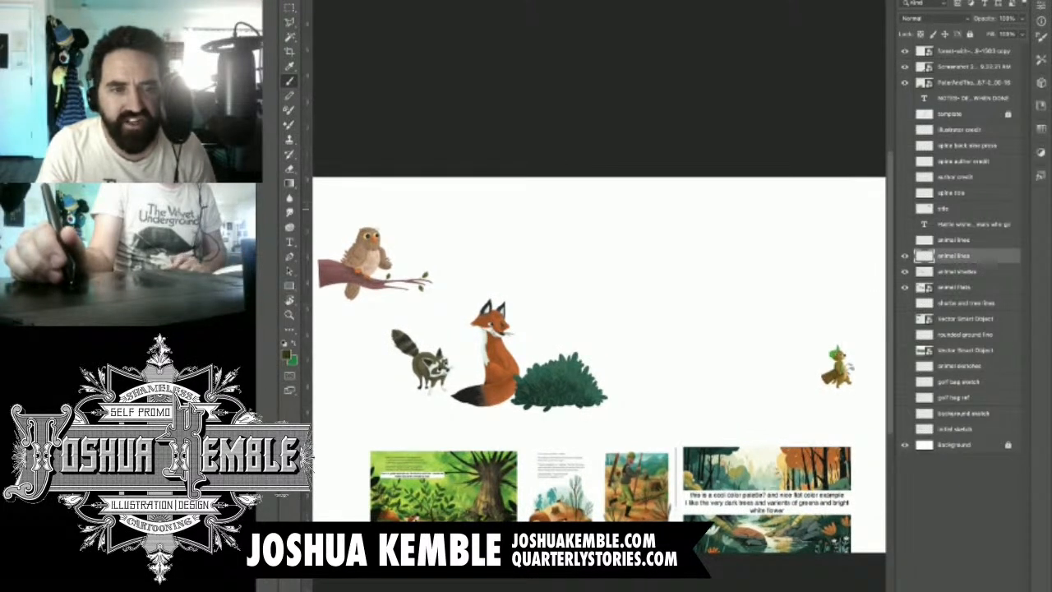
Step: Compare the animals with and without the lower animal lines and animal shades layers
click(906, 256)
click(905, 271)
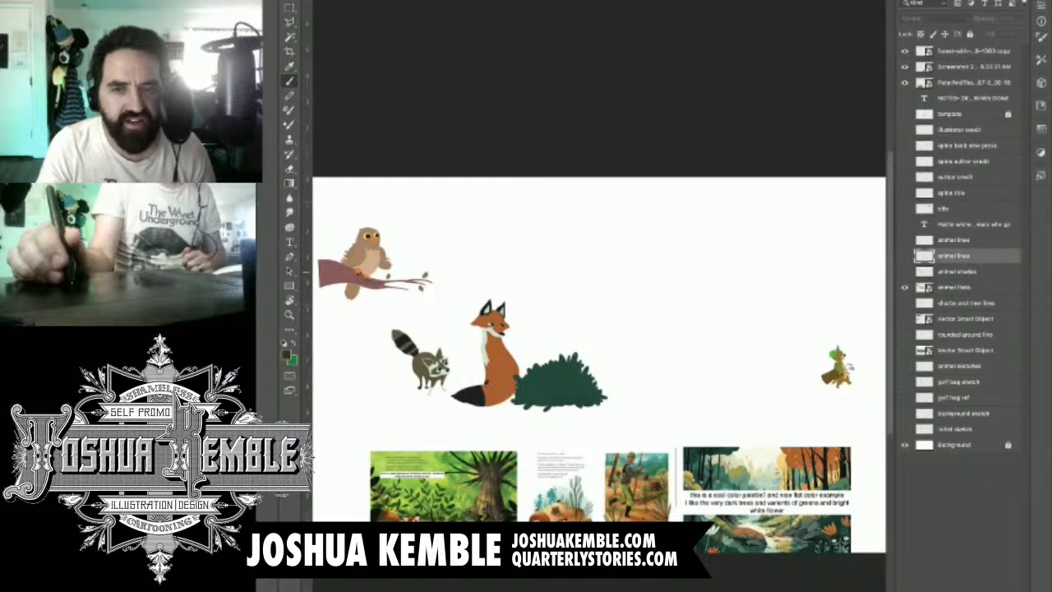
click(905, 272)
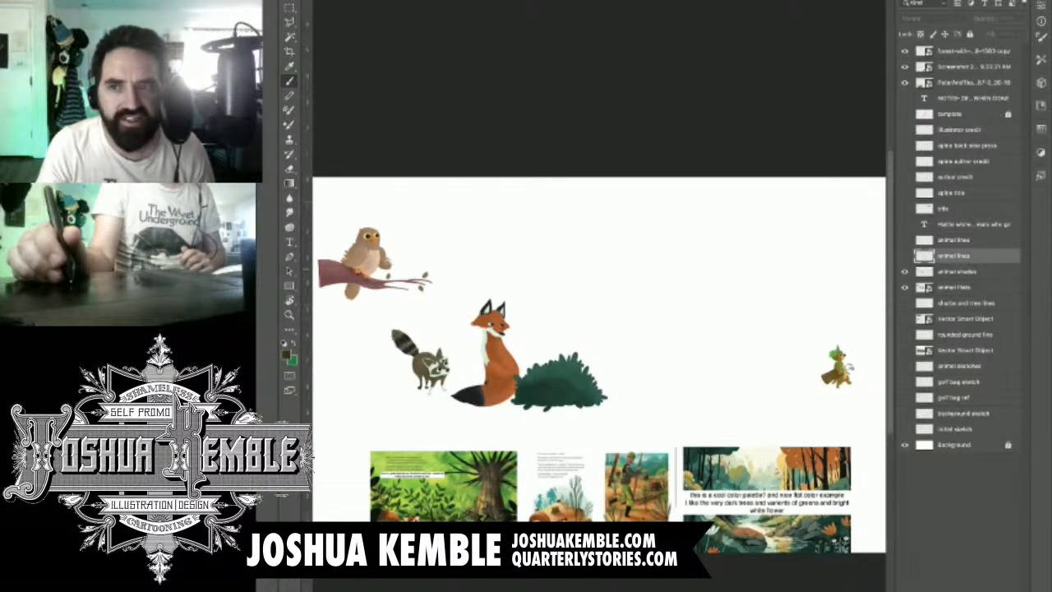
click(905, 256)
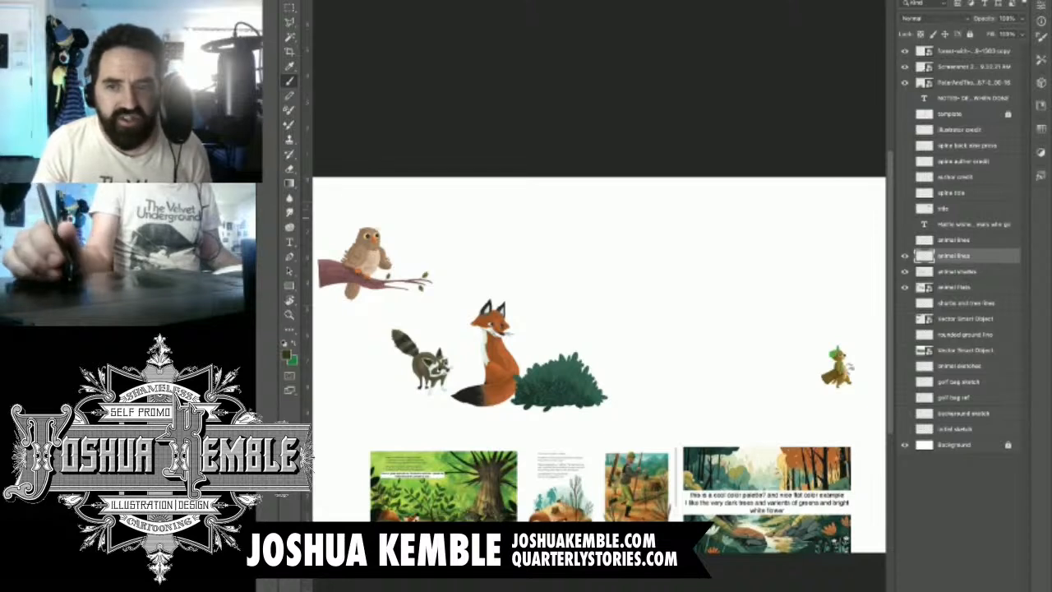
Step: Show the upper Vector Smart Object layer with the bushes, tree foliage and scattered leaves
drag(575, 354, 606, 326)
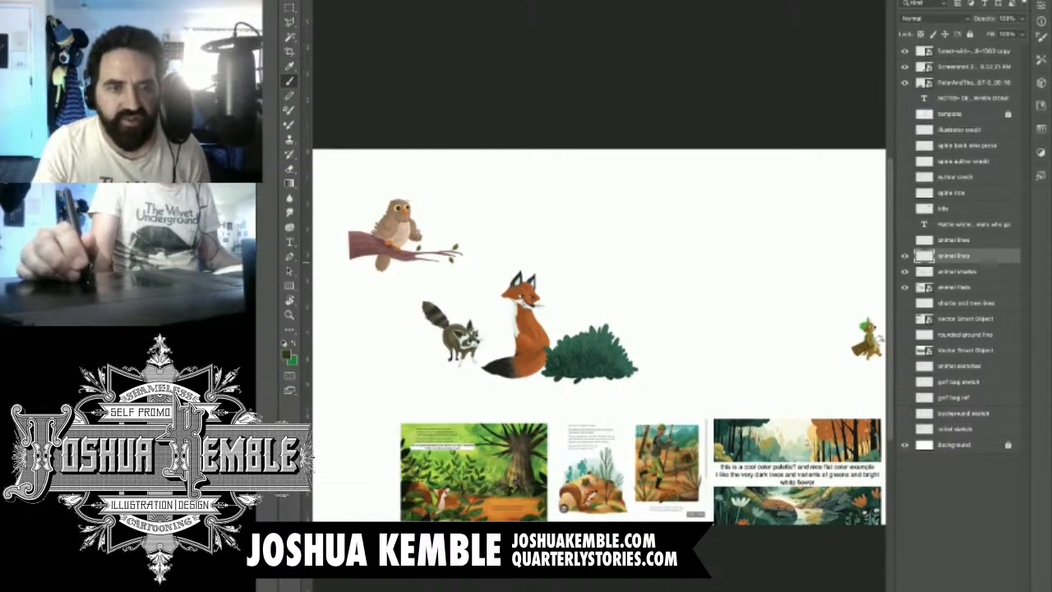
click(905, 319)
drag(699, 337, 596, 336)
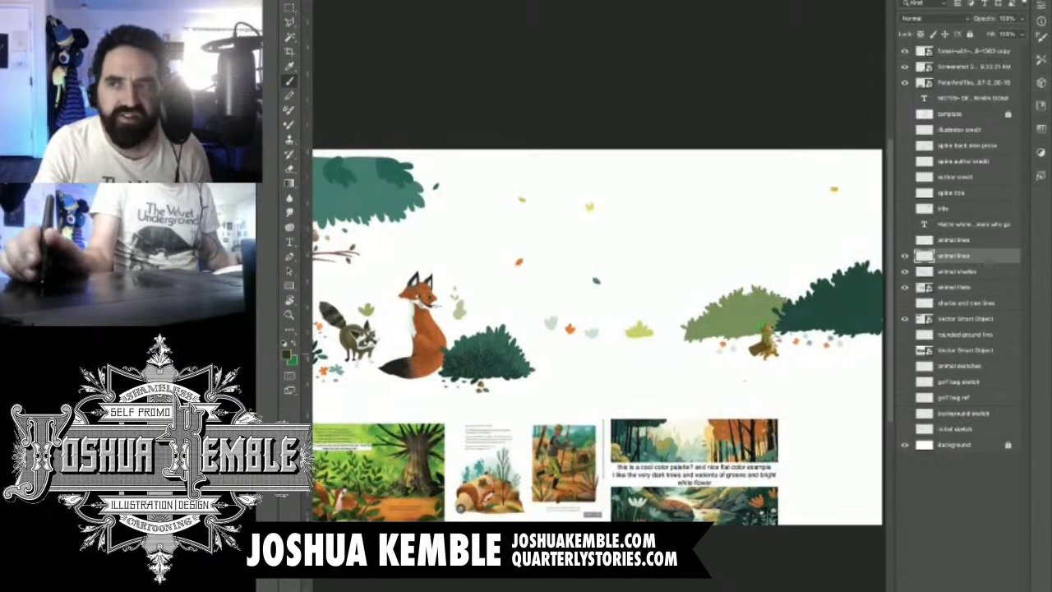